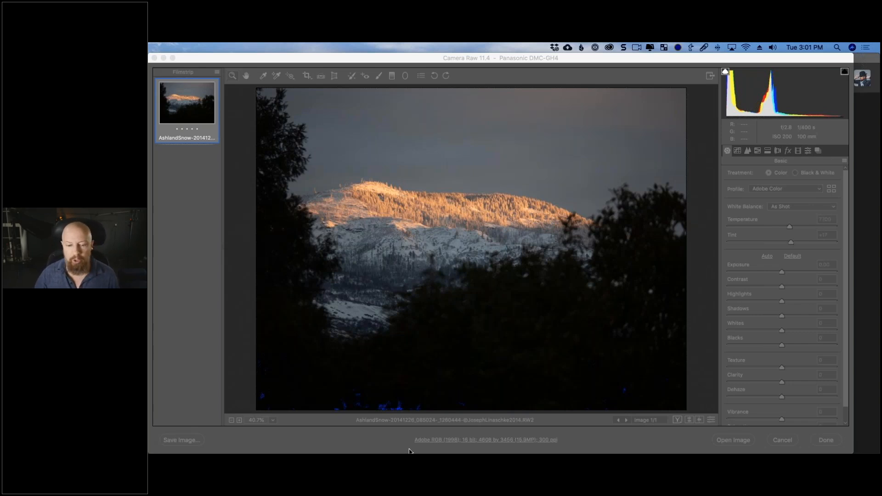
- Switch to Google Chrome and open a new browser window
mouse_move(362, 453)
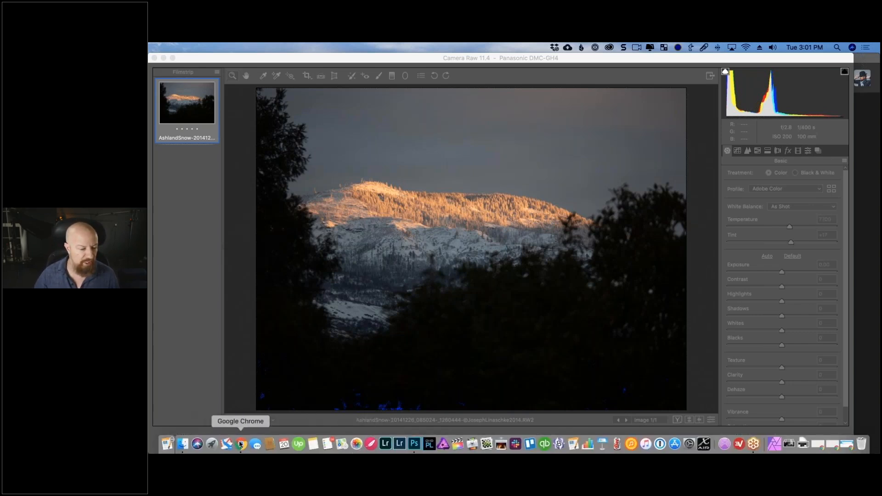
right_click(250, 442)
click(258, 363)
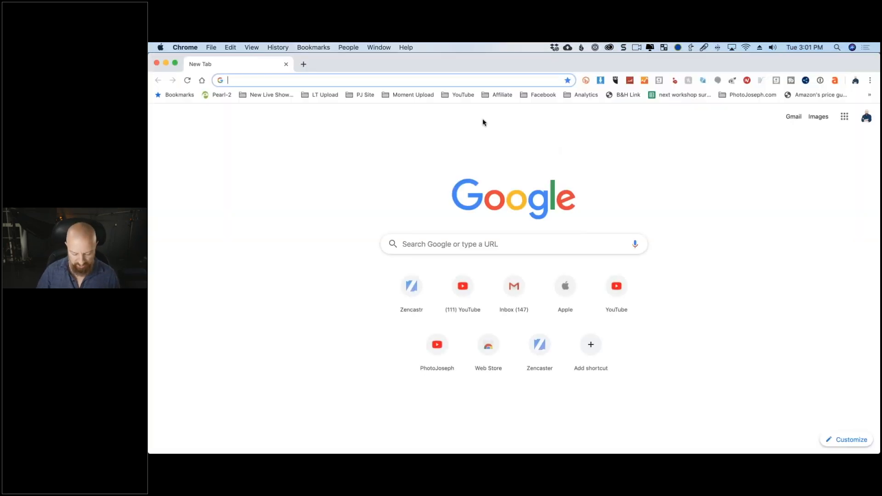
click(480, 126)
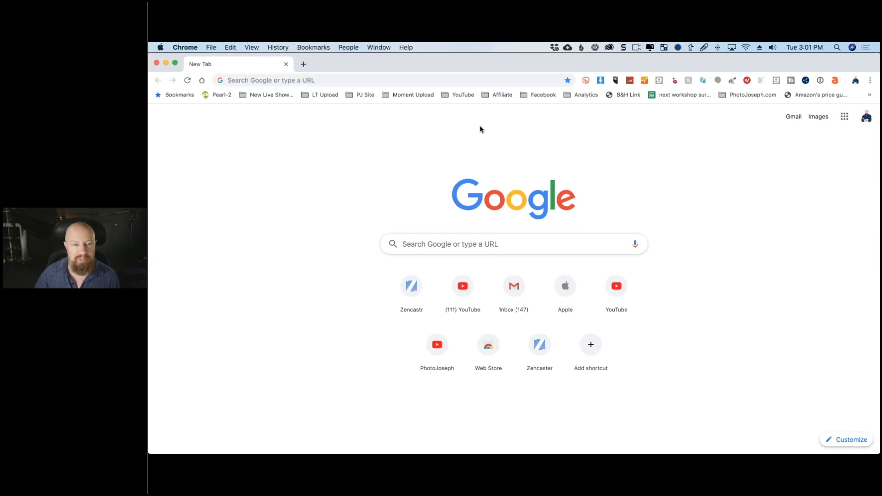
- Go to the upcoming webinars page at nikcollection.dxo.com/webinars
click(480, 81)
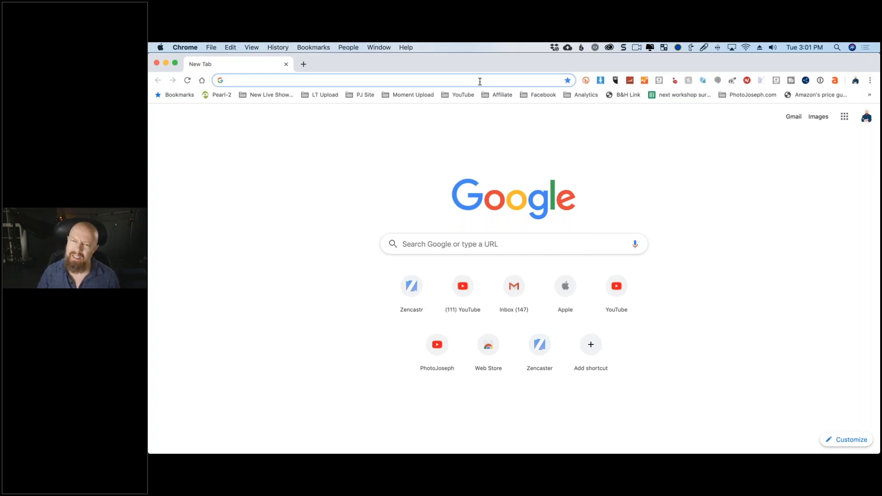
text(dxo.com)
text(nik)
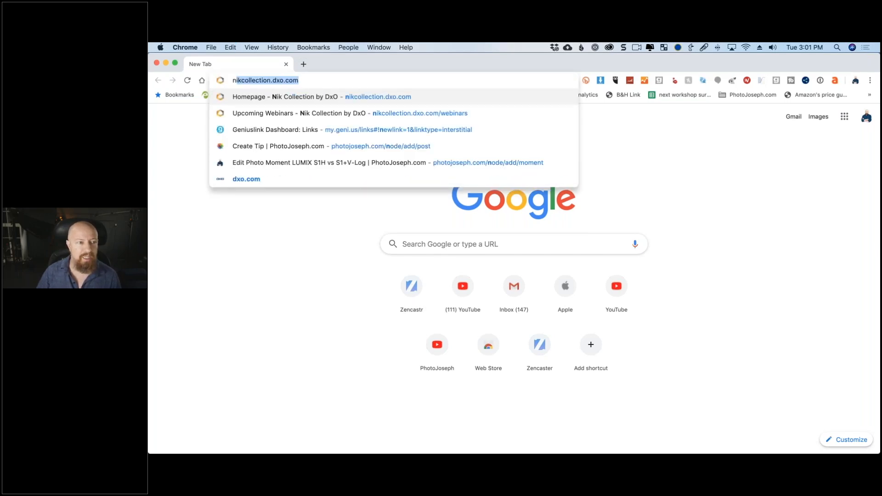
key(Right)
text(/e)
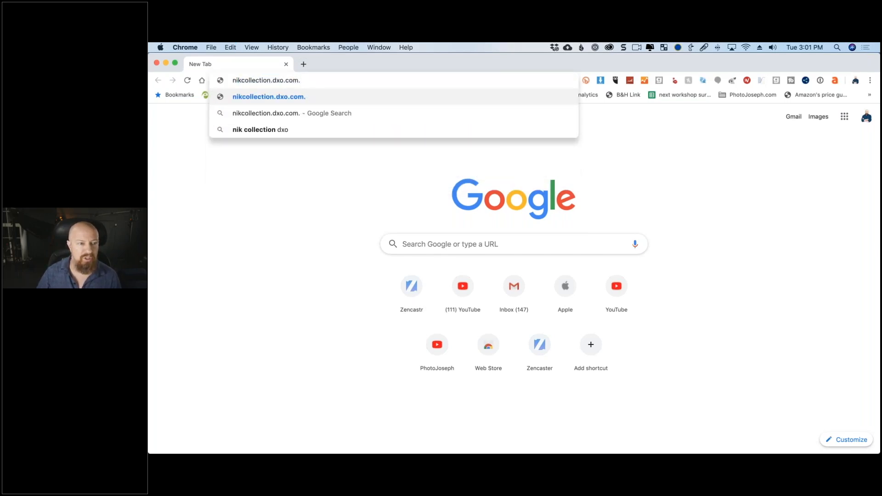
text(n/w)
key(Return)
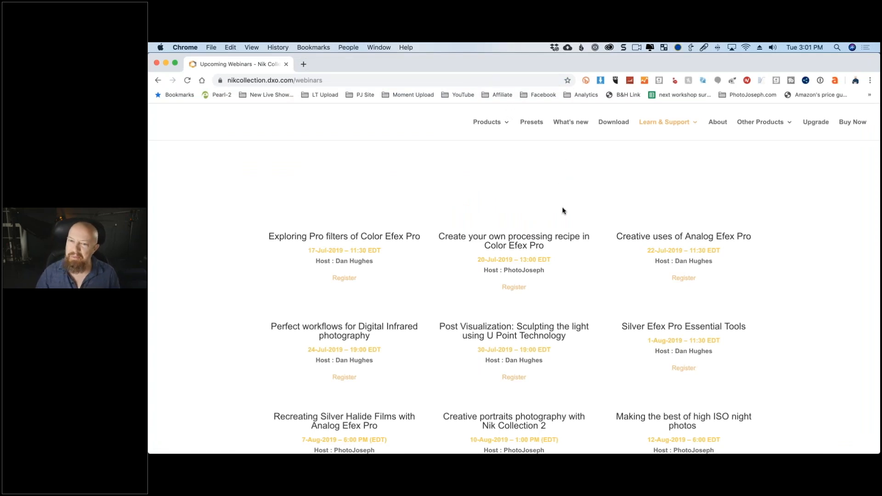
- Look through the list of upcoming Nik Collection webinars, and close the browser window to return to Camera Raw
scroll(534, 235, down, 1)
scroll(534, 257, down, 3)
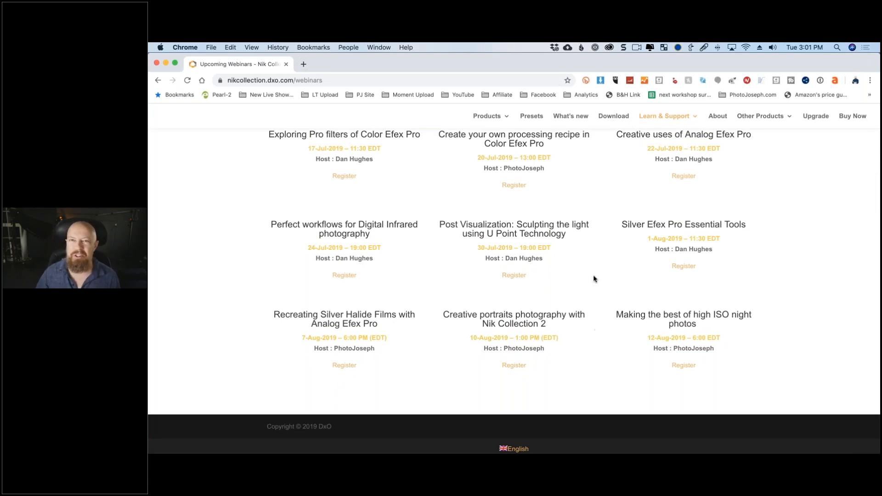
scroll(594, 275, up, 3)
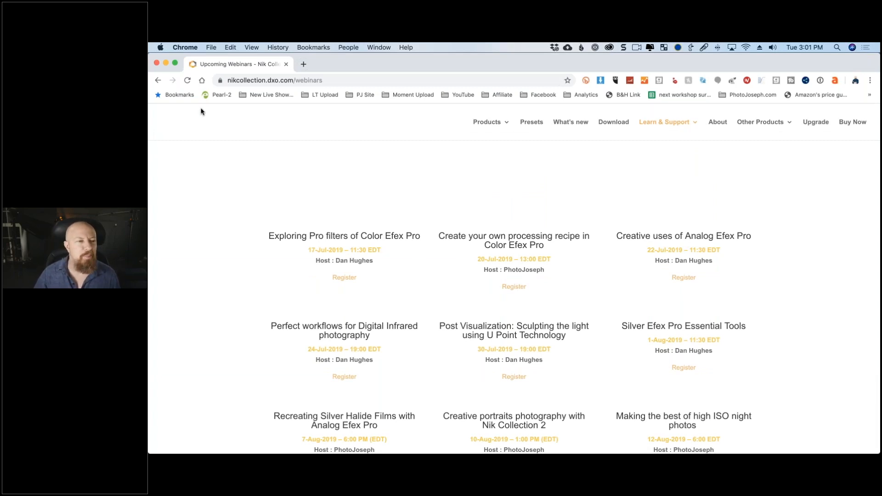
click(156, 64)
click(490, 124)
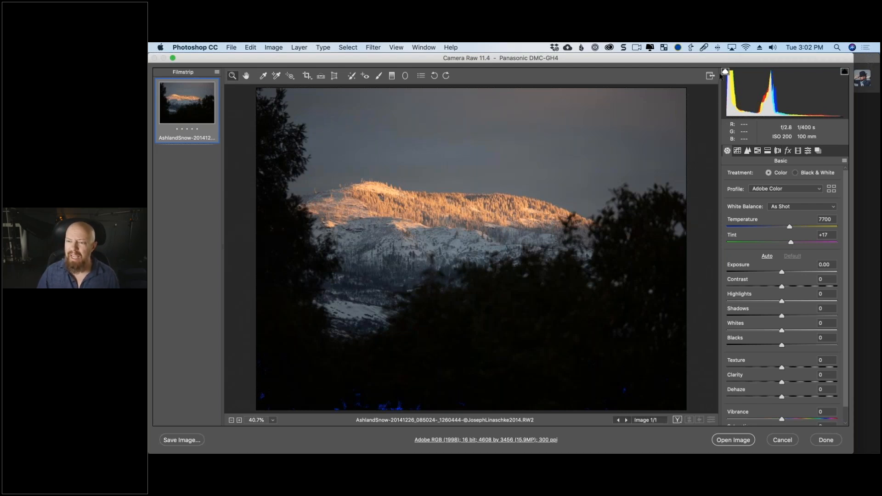
- Return to the Camera Raw window and turn off the shadow clipping warning
key(super+Tab)
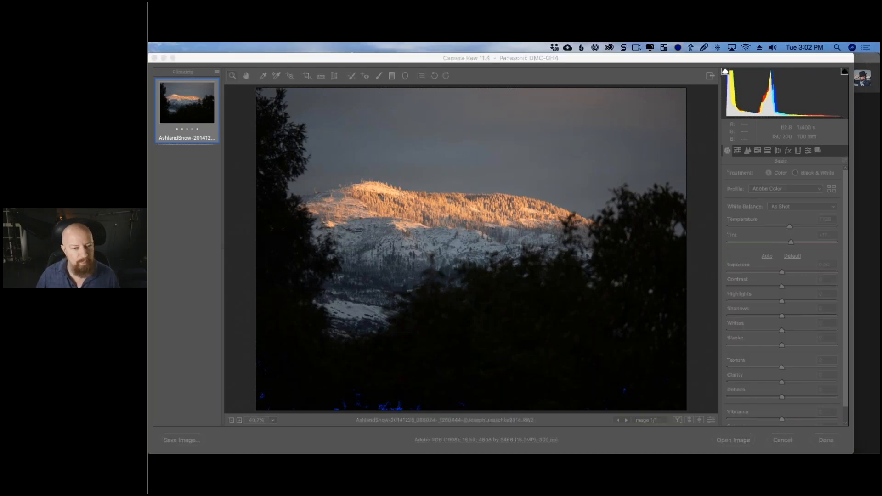
click(702, 114)
click(725, 72)
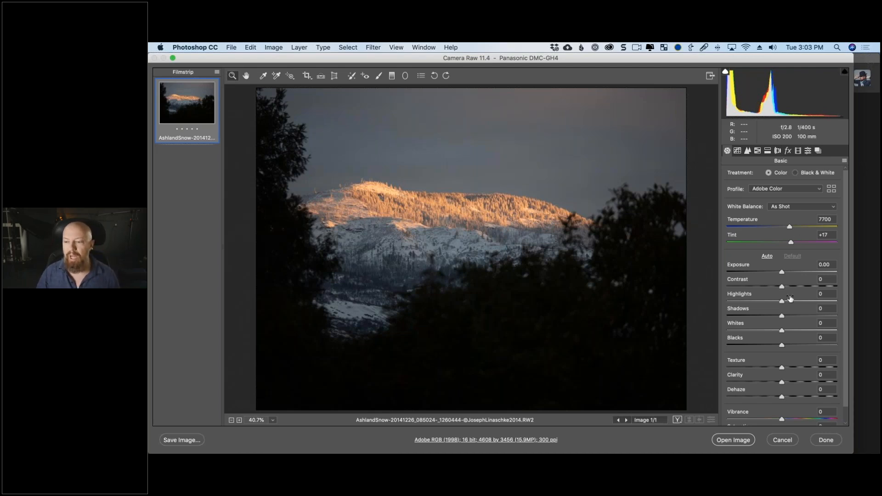
- Try the automatic tone adjustment on the mountain photo and undo it
scroll(844, 198, down, 1)
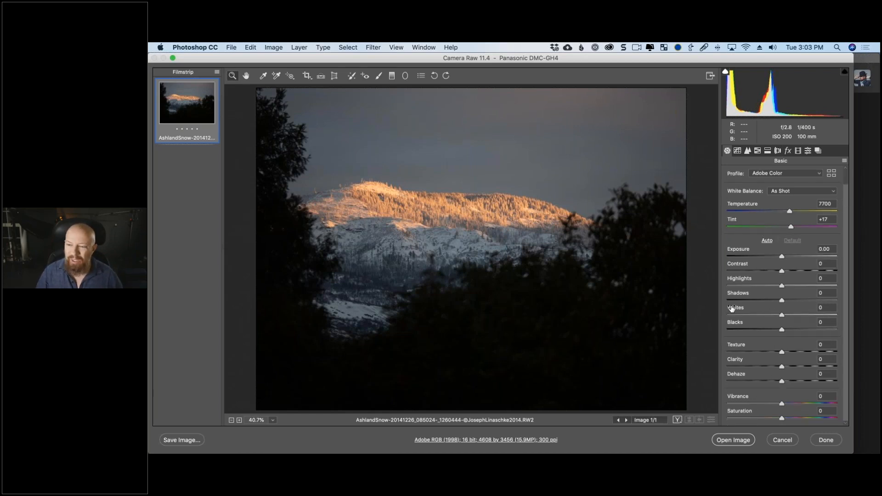
click(767, 241)
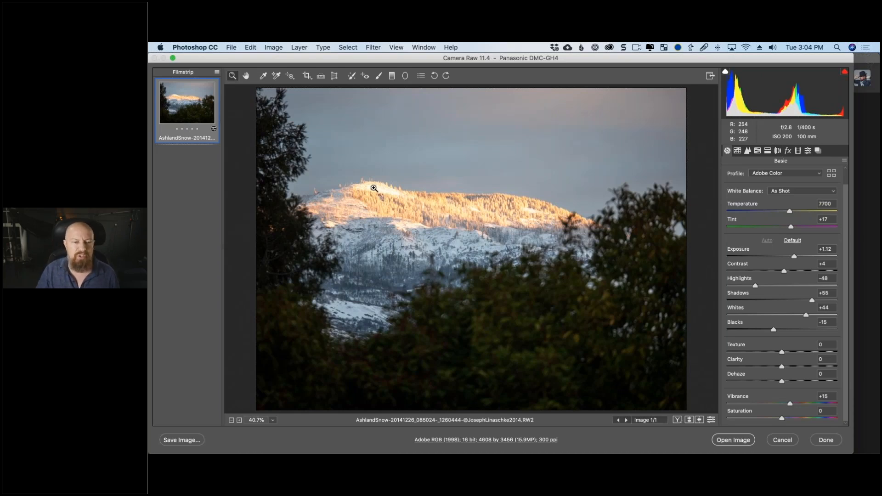
key(super+z)
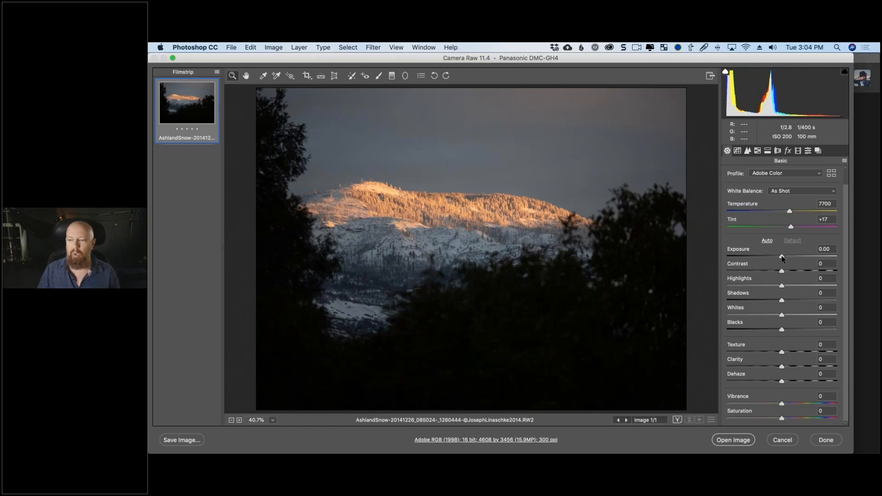
- Try different Exposure values on the photo: -1.65, +3.65 and finally -1.95
drag(787, 257, 765, 260)
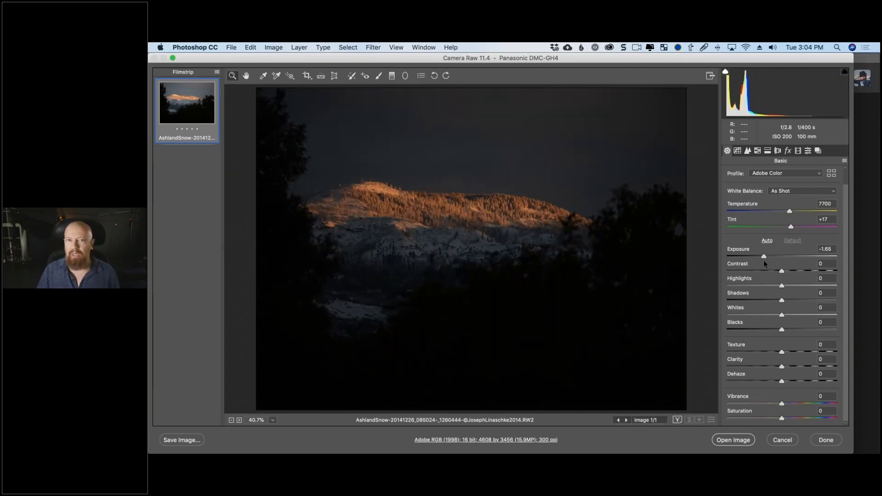
drag(787, 259, 821, 261)
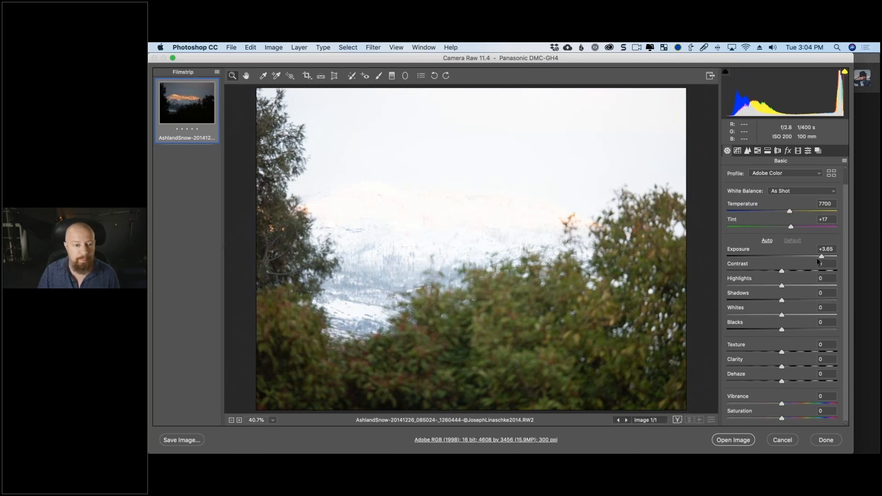
drag(817, 261, 759, 259)
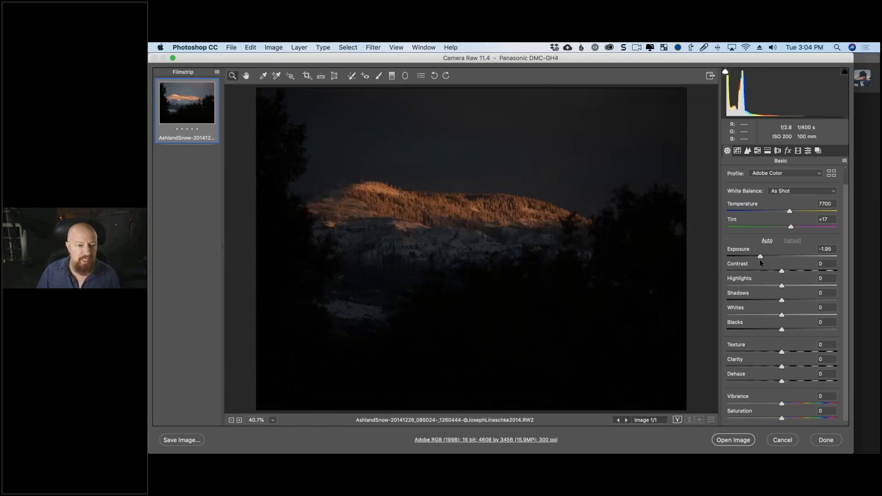
- Zoom in on the sunlit ridge to examine the detail in its highlights, and zoom back out
click(400, 197)
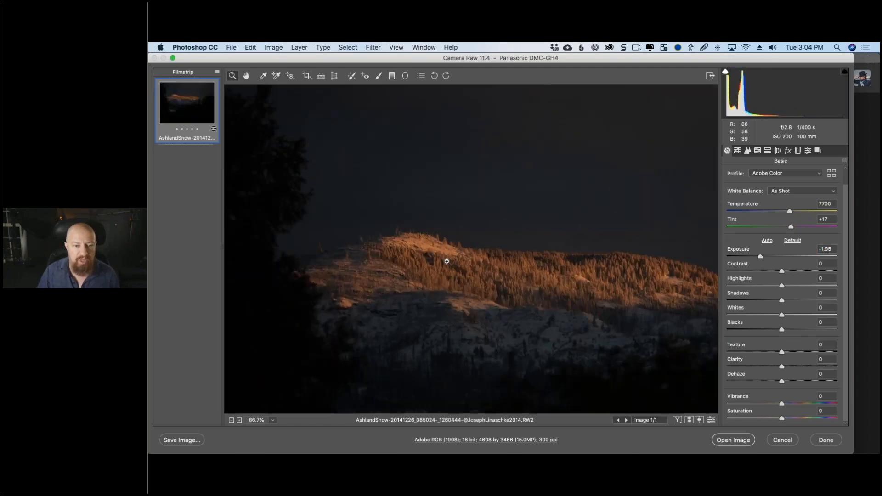
click(446, 261)
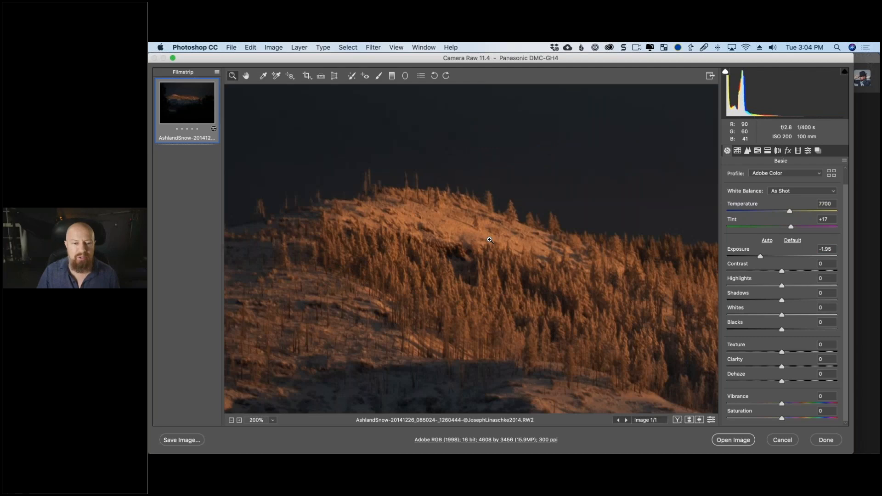
alt+click(490, 240)
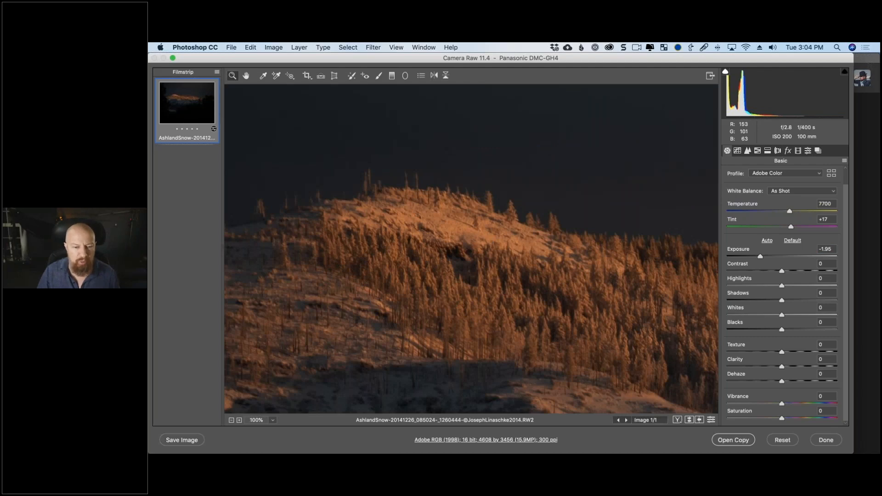
click(449, 264)
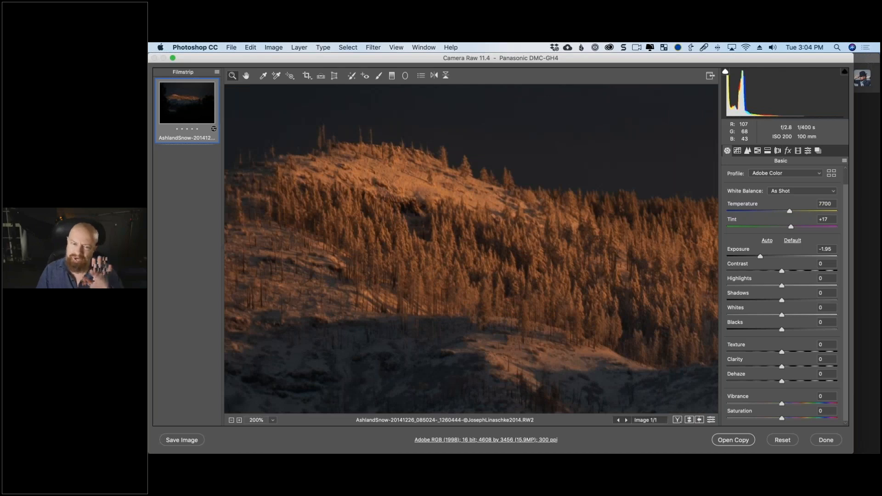
alt+click(447, 235)
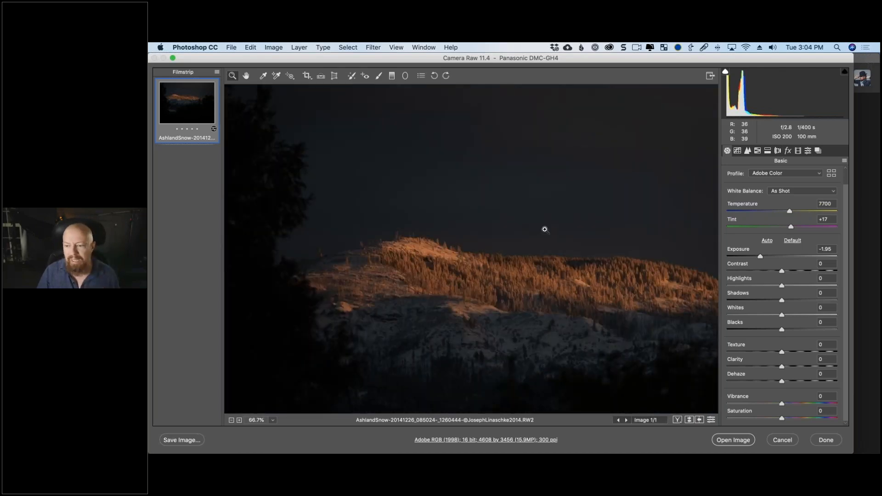
- Reset Exposure to its default of 0.00 and zoom out to 50% to show more of the photo
click(759, 258)
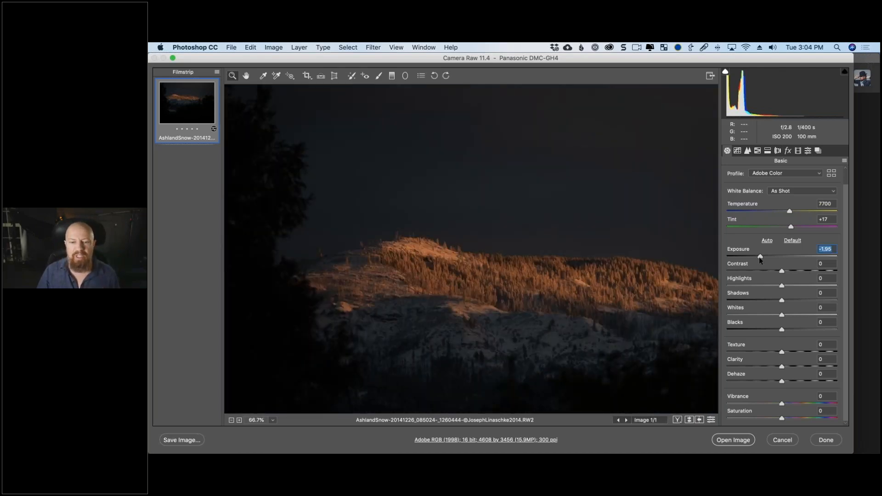
double_click(759, 257)
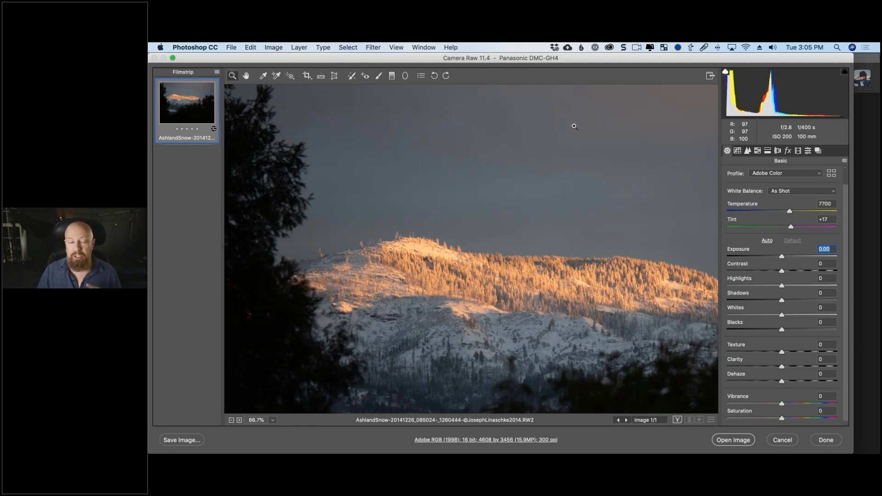
key(super+0)
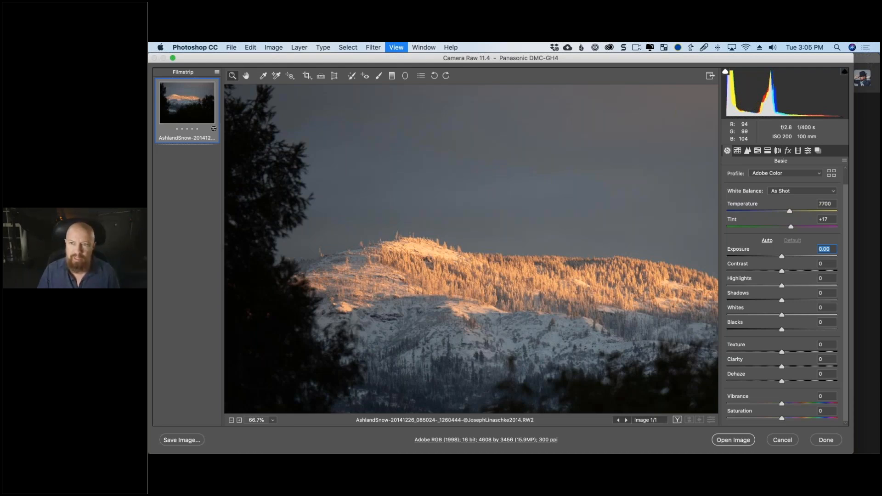
key(super+minus)
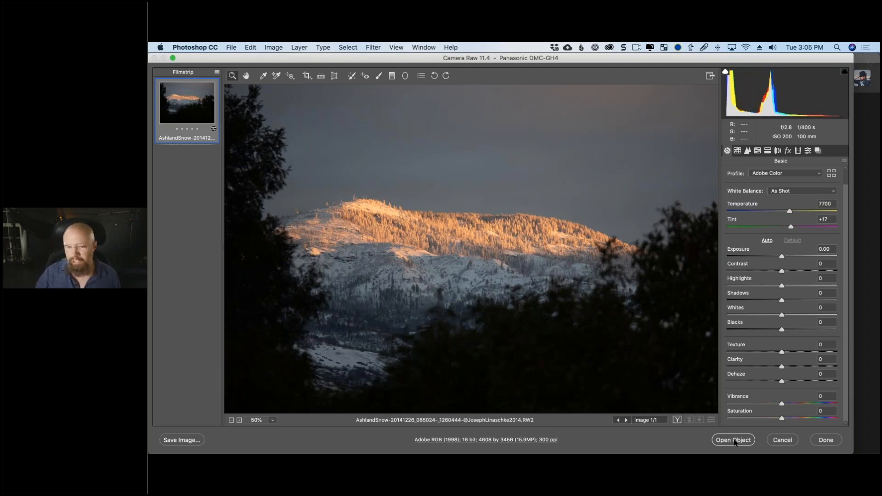
- Open the raw photo in Photoshop as a smart object and change its raw Exposure to -0.10
click(733, 441)
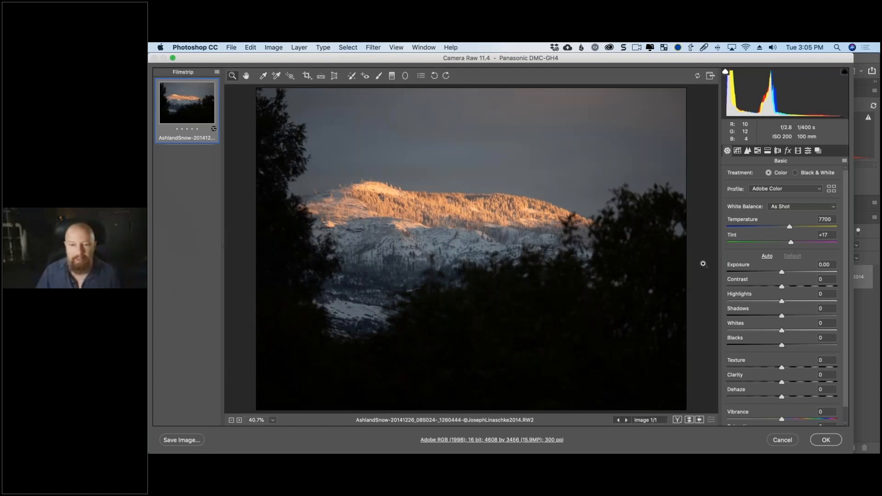
drag(781, 272, 776, 273)
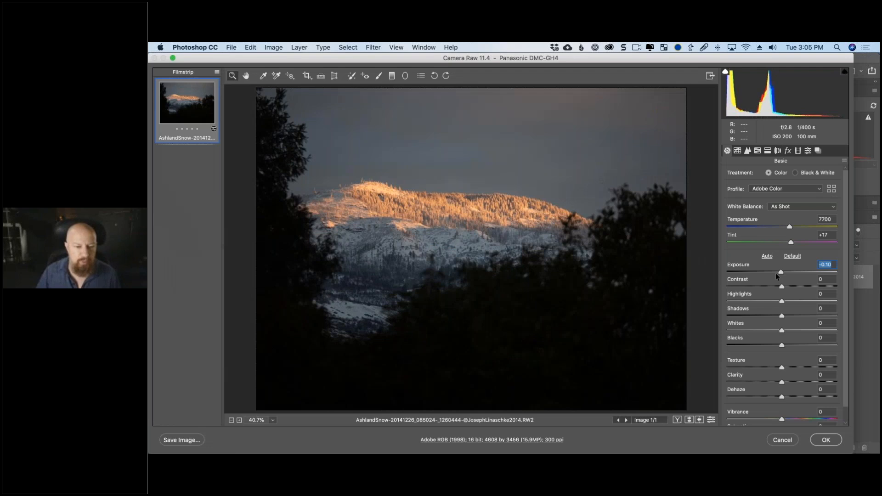
key(Return)
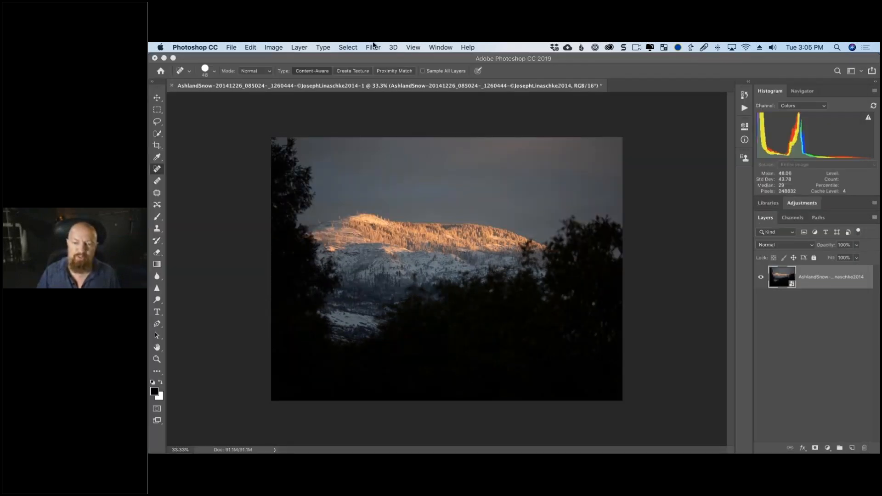
- Open the smart object layer in the Color Efex Pro 4 filter and shift its window slightly to fit the screen
click(373, 45)
mouse_move(413, 260)
click(564, 269)
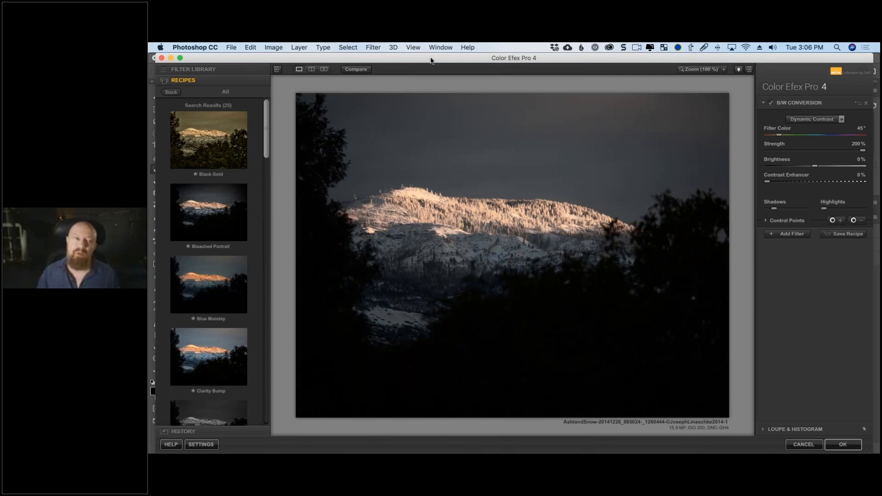
drag(431, 61, 428, 60)
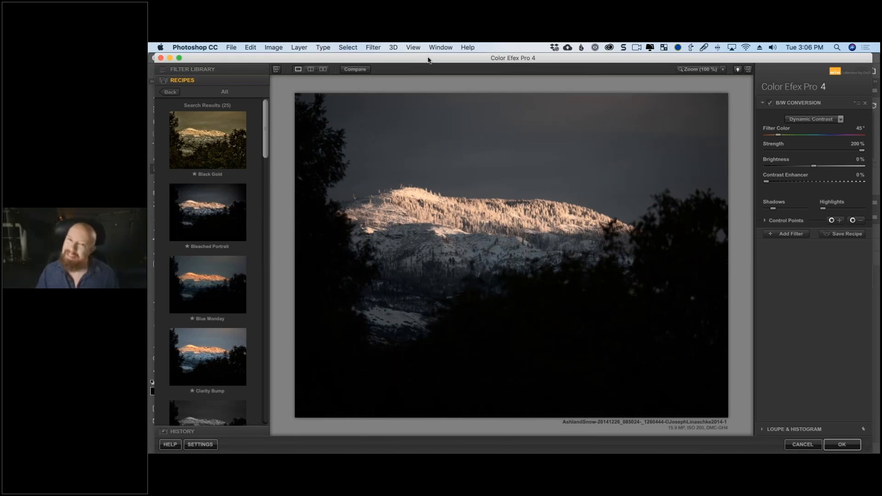
drag(428, 60, 423, 60)
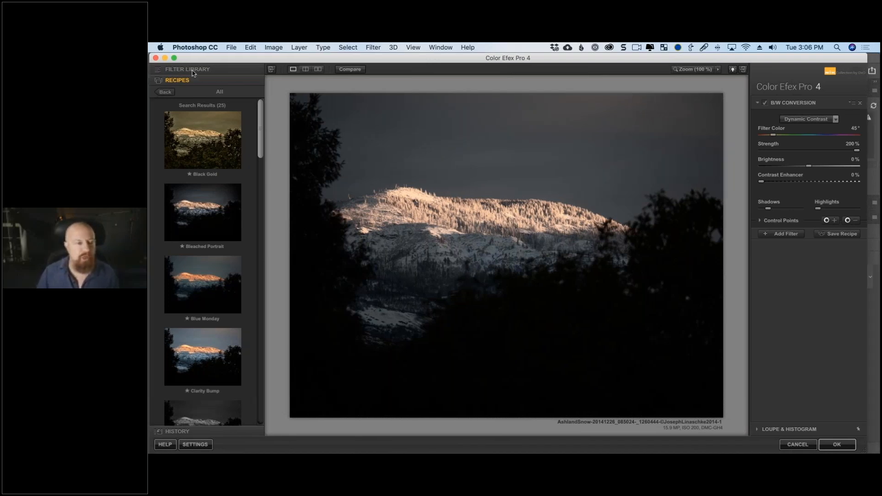
- Open the Filter Library and browse its full filter list and category lists, including Landscape and Nature
click(193, 71)
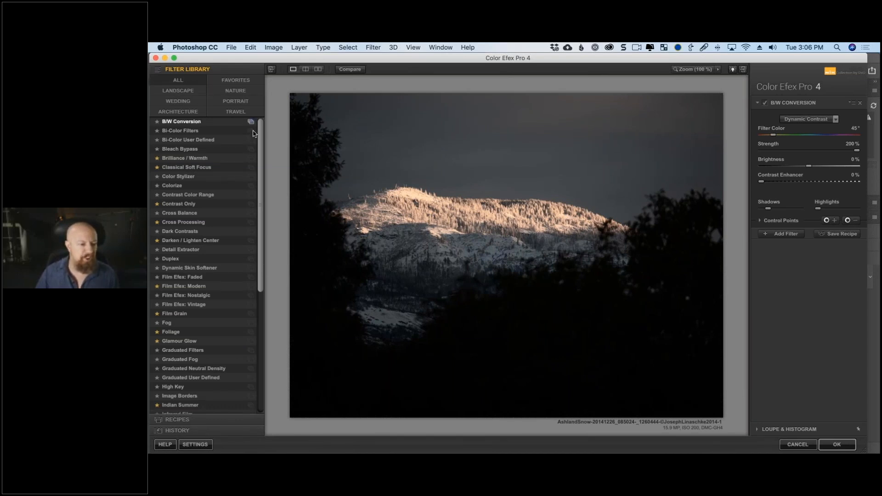
scroll(261, 197, down, 1)
scroll(260, 196, down, 1)
click(184, 93)
click(231, 103)
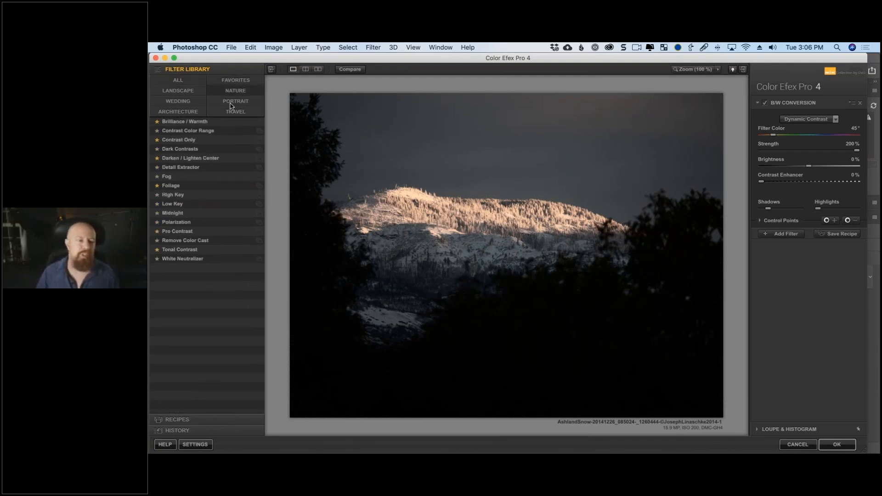
- Browse the Wedding and Nature filter categories and the complete filter list in the Filter Library
click(181, 103)
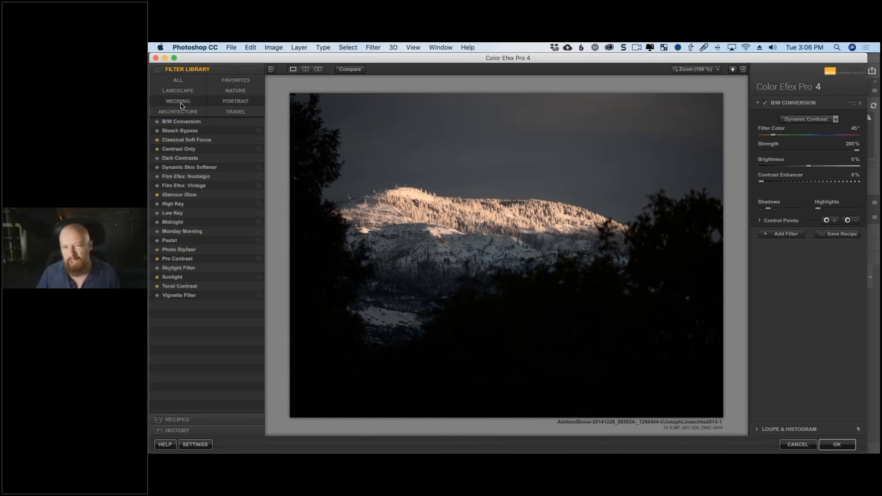
click(181, 104)
click(224, 92)
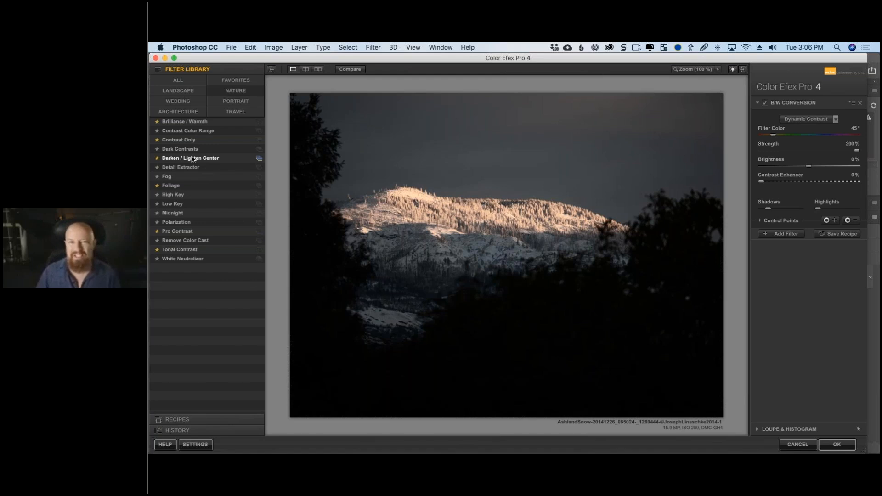
click(192, 84)
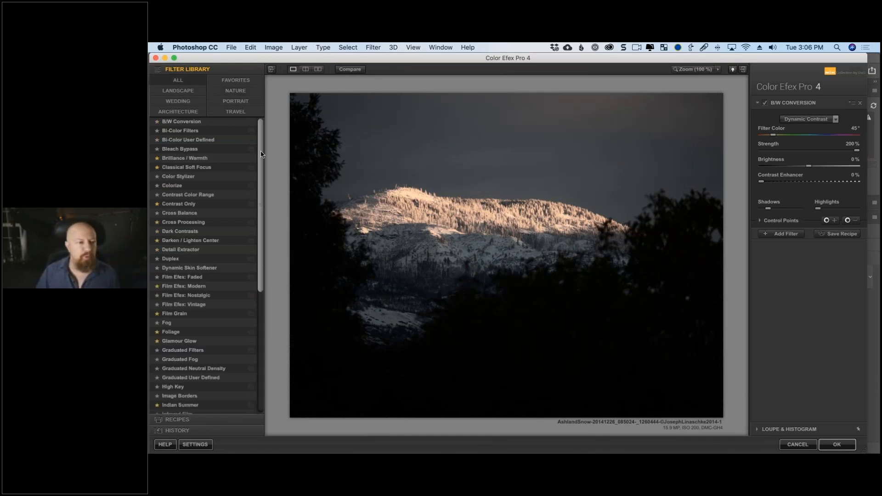
- Look through the full collection of recipes and apply the Soft and Grainy recipe to the photo
click(177, 419)
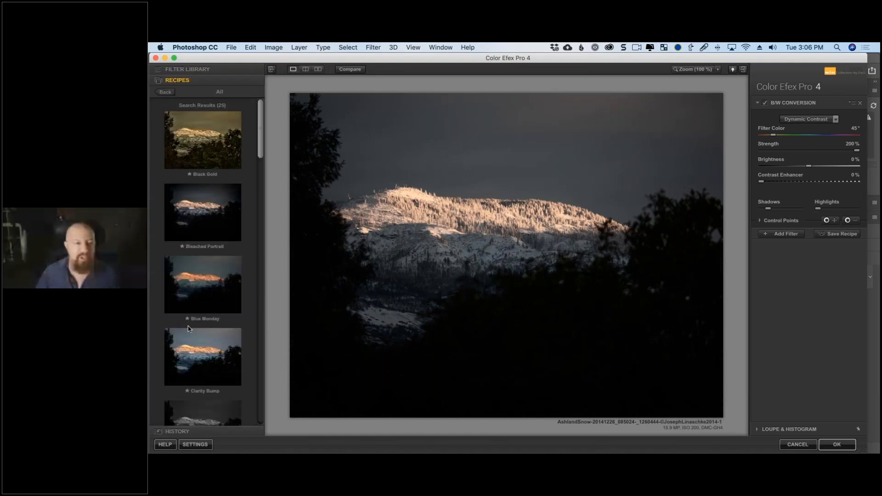
drag(260, 142, 260, 146)
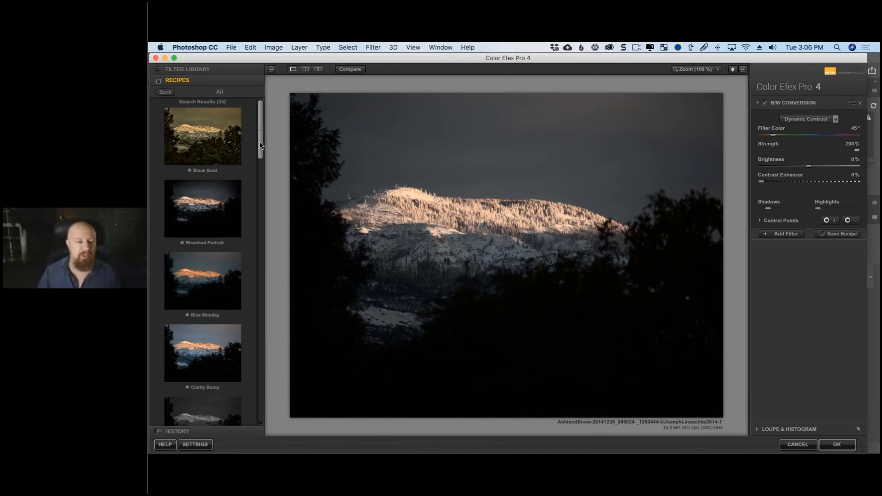
drag(260, 220, 256, 232)
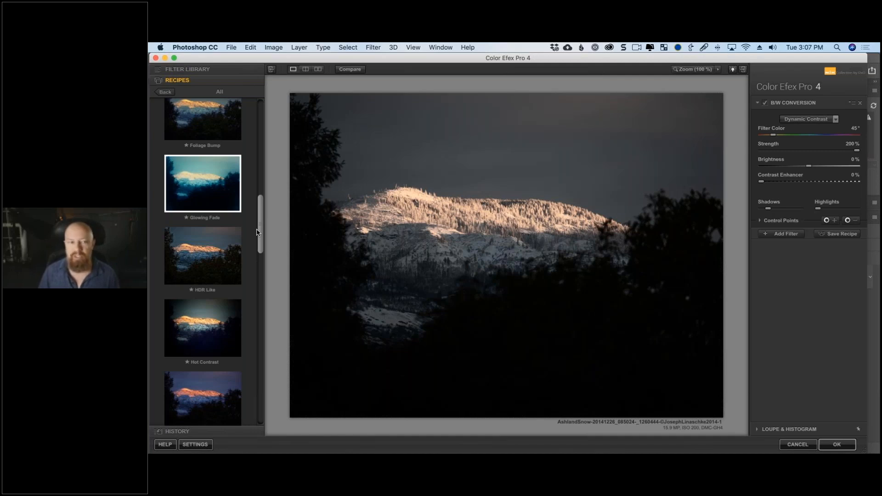
drag(260, 243, 259, 299)
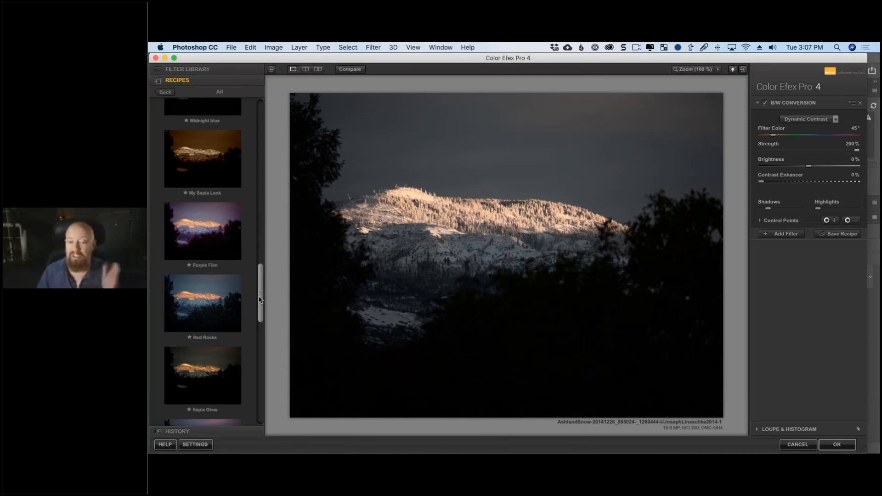
click(202, 231)
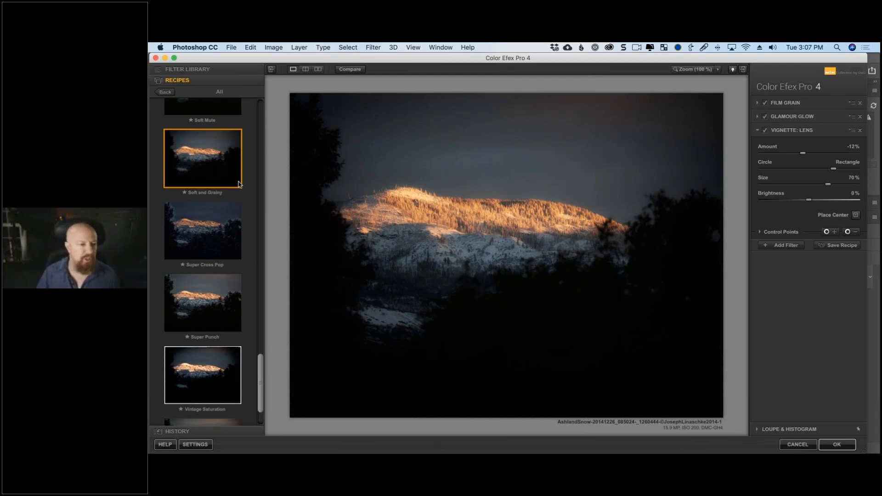
- Try the Bleached Portrait recipe on the photo and clear its filters
scroll(238, 184, up, 1)
scroll(201, 327, up, 10)
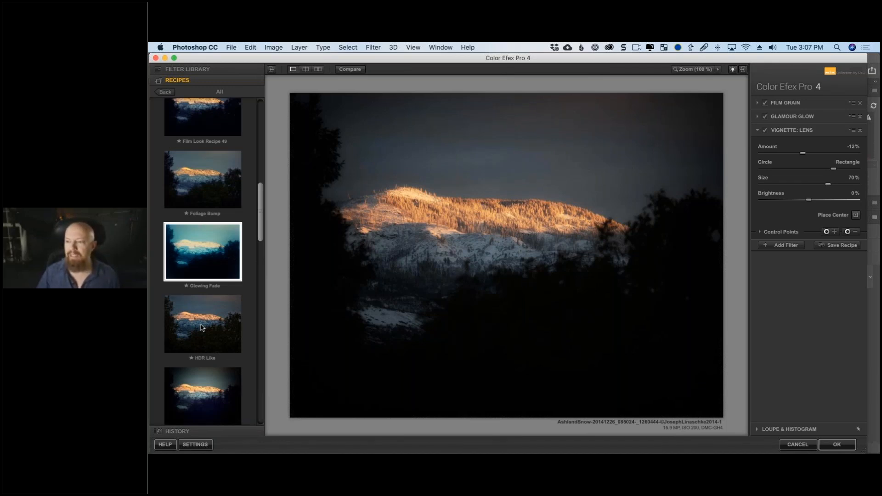
click(195, 271)
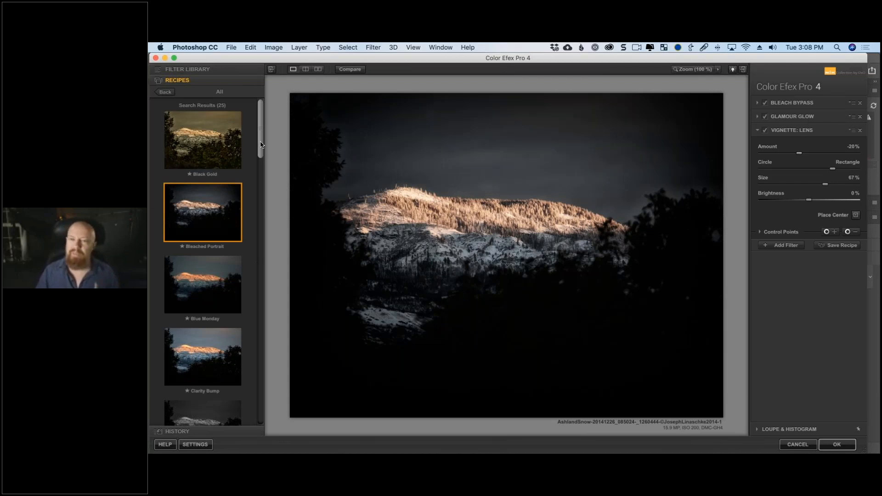
scroll(261, 144, down, 2)
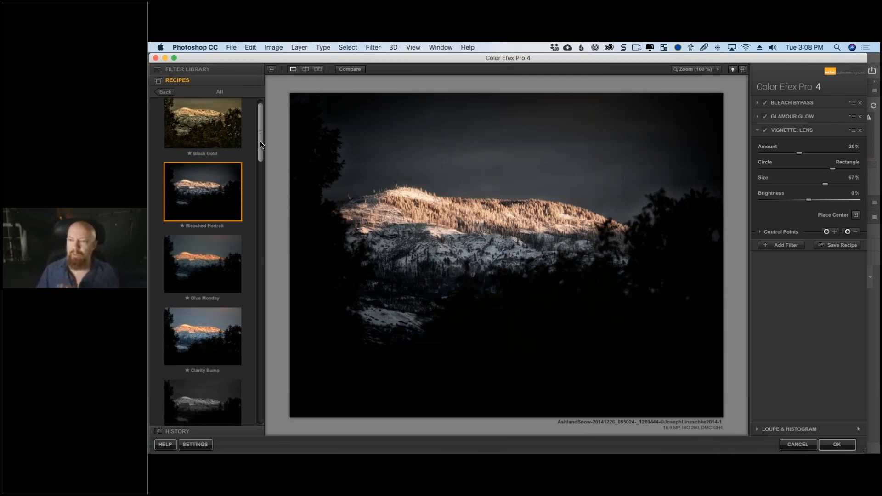
scroll(261, 144, up, 2)
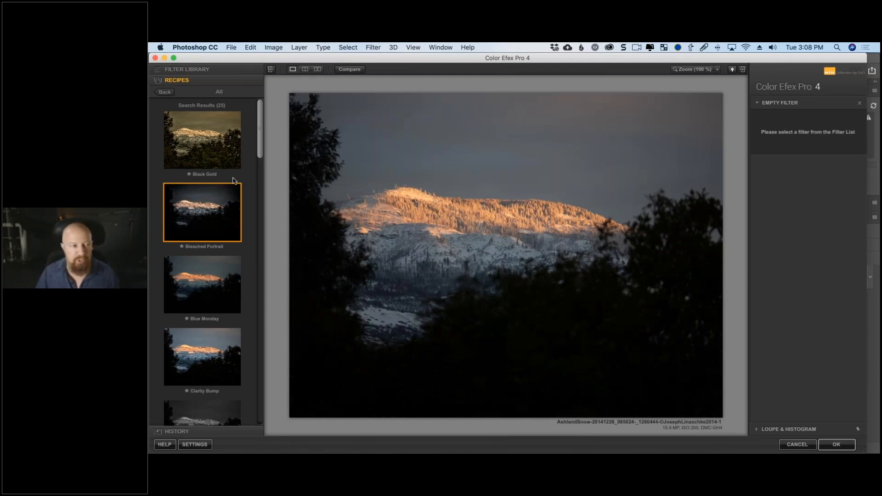
- Try the Color Stylizer filter from the complete filter list and replace it with Remove Color Cast
click(188, 70)
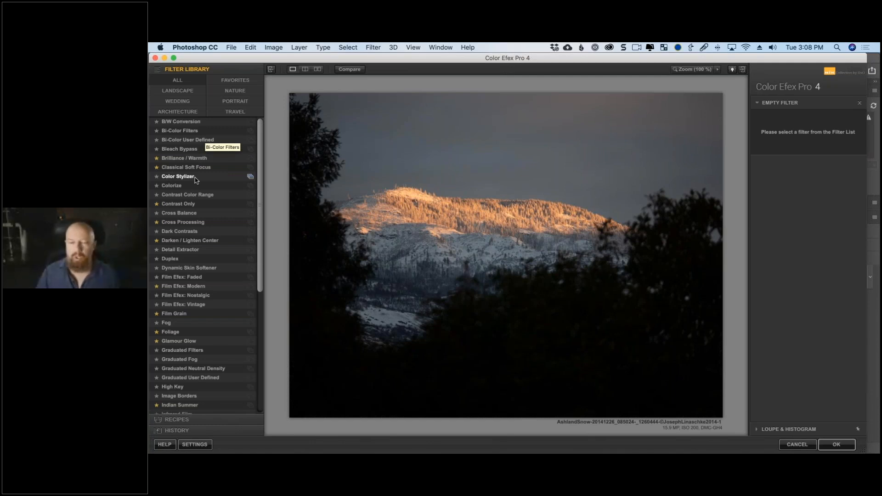
click(178, 176)
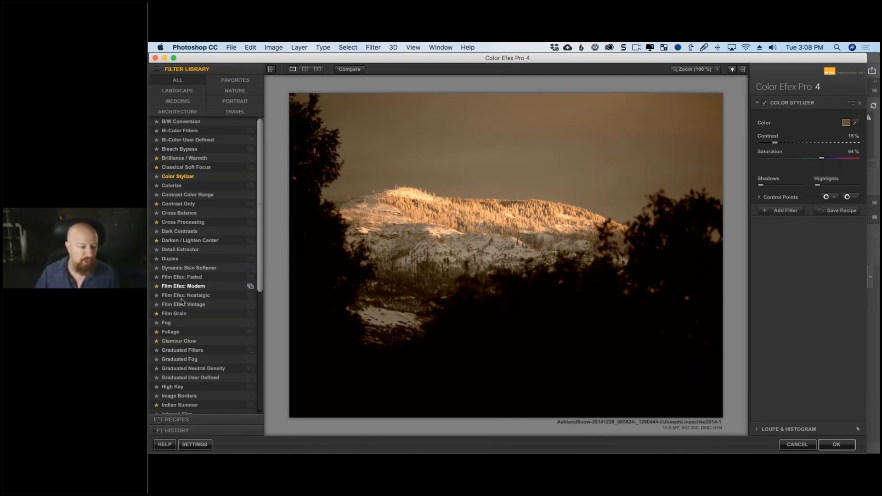
scroll(204, 349, down, 3)
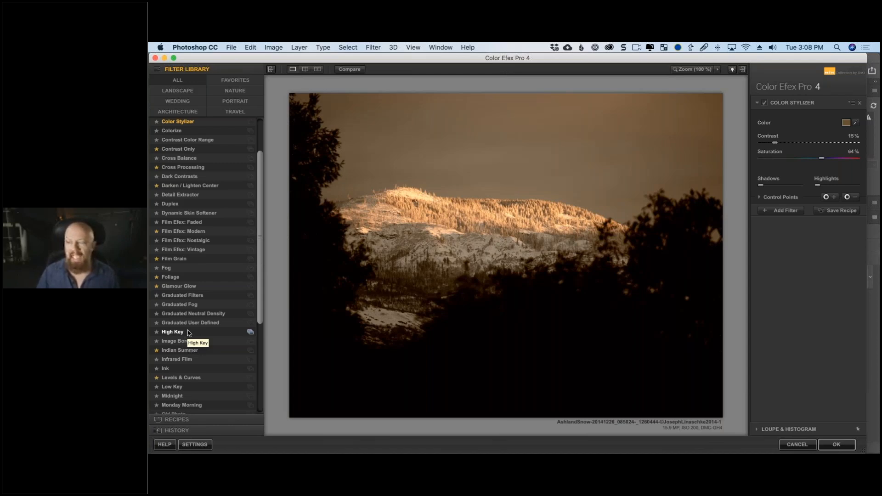
click(189, 332)
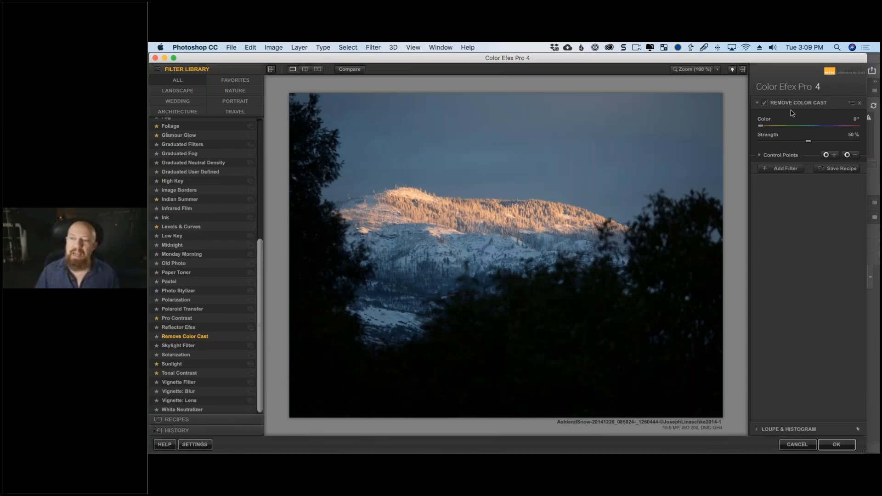
- Stack the Film Efex: Faded and Paper Toner filters together with Remove Color Cast
click(782, 168)
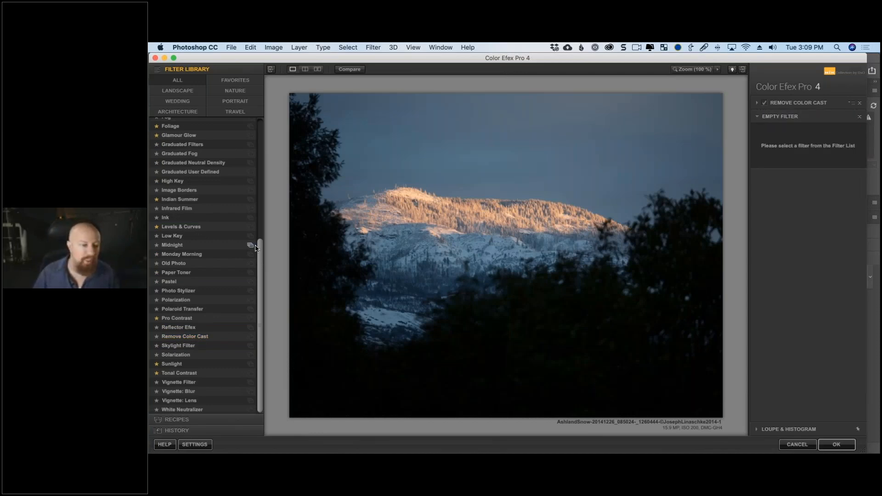
drag(260, 250, 261, 199)
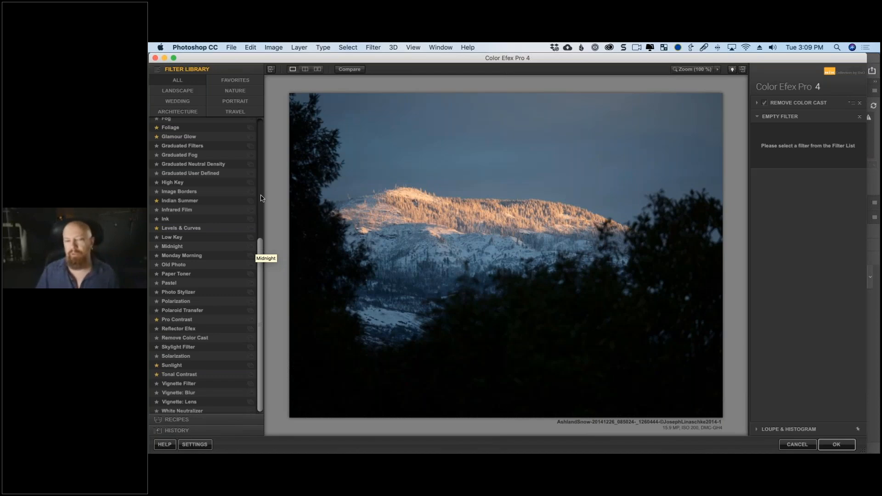
scroll(207, 201, up, 5)
click(193, 201)
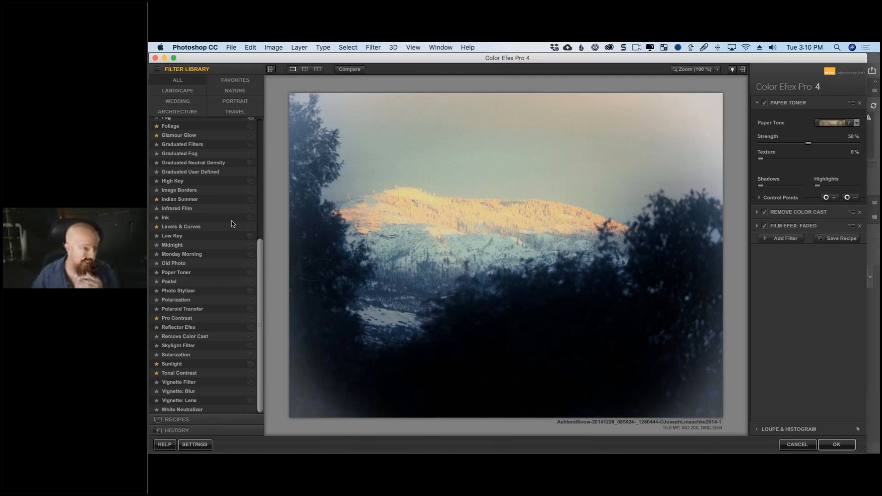
- Replace the stacked filters with the Clarity Bump recipe and look through the full recipe collection
click(198, 419)
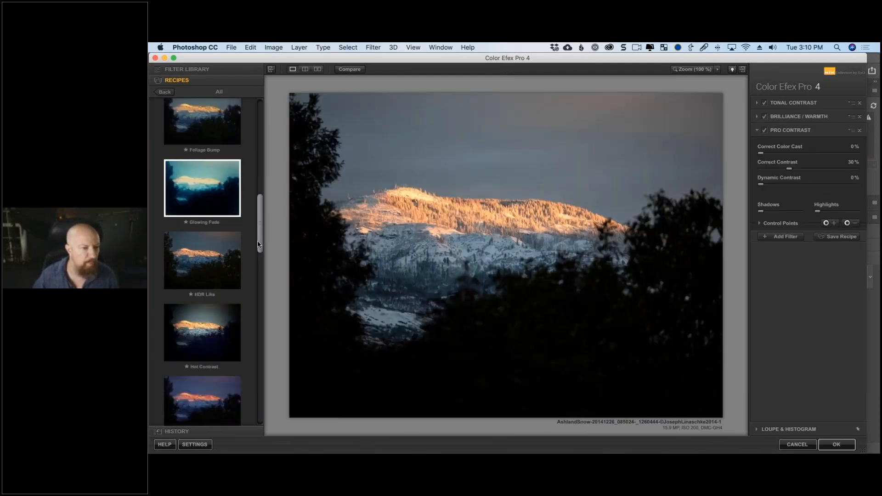
scroll(262, 284, down, 10)
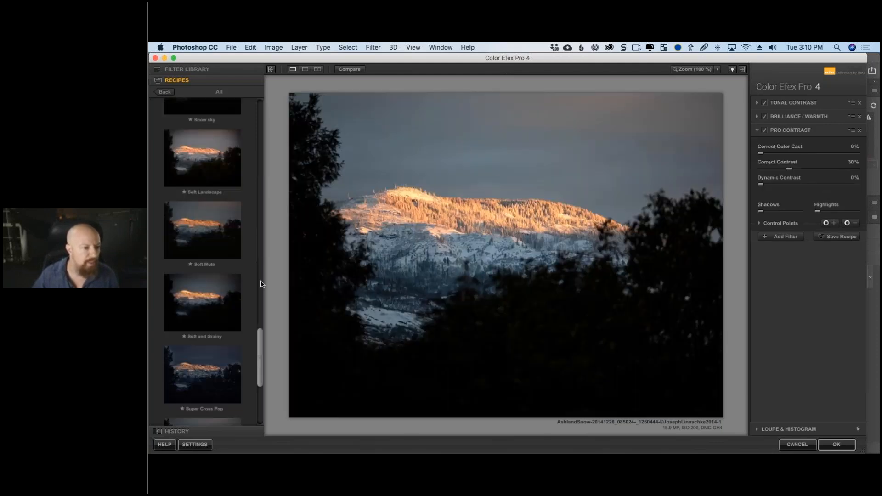
scroll(245, 145, up, 15)
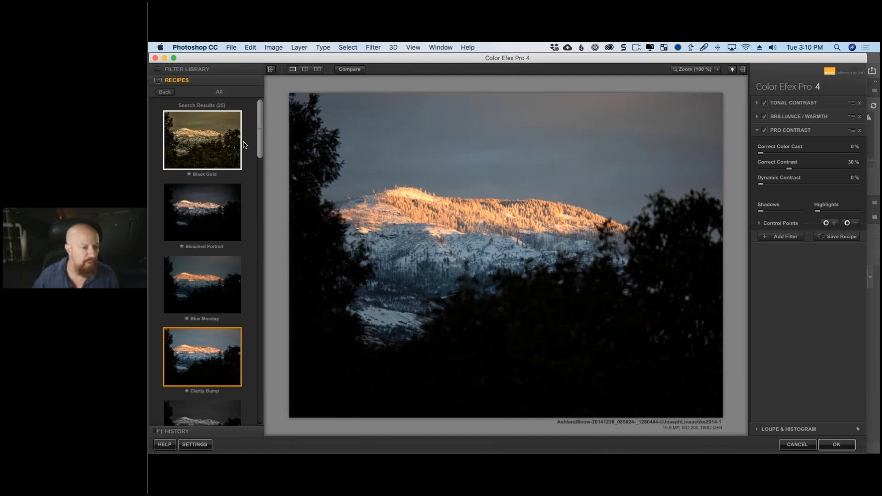
- Apply the Even on a Cloudy Day recipe from the En Vogue recipe category
click(164, 91)
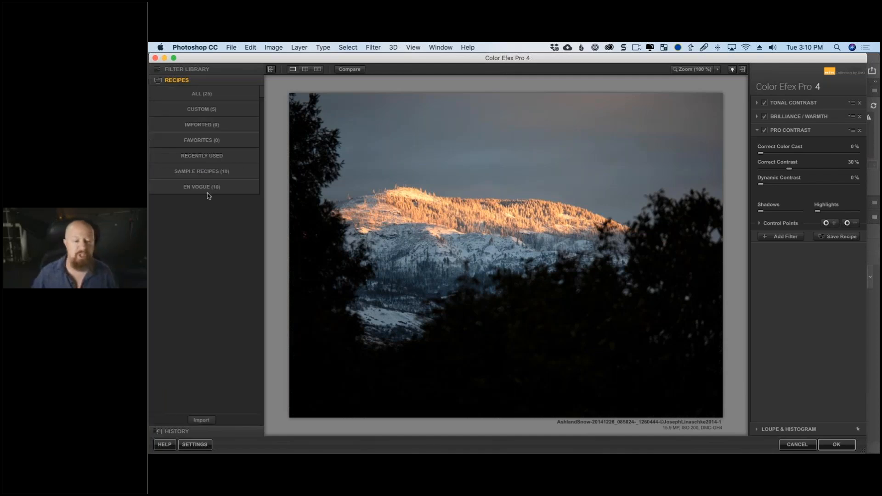
click(207, 188)
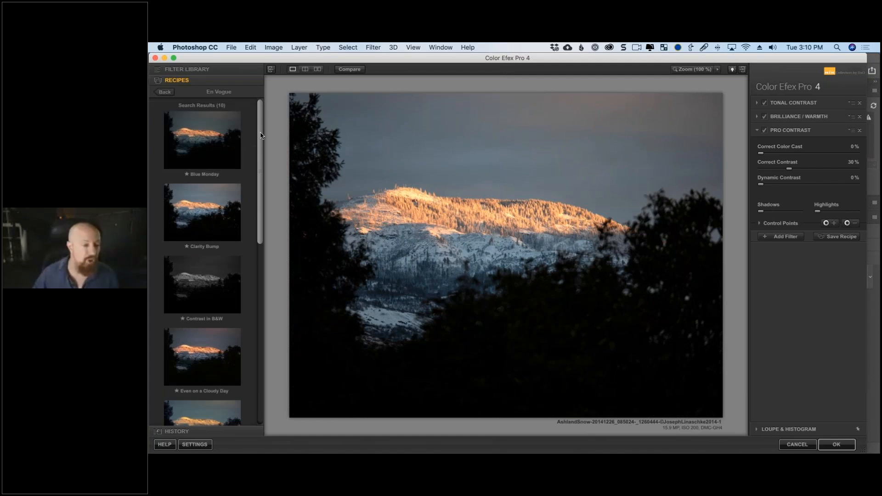
drag(260, 136, 261, 139)
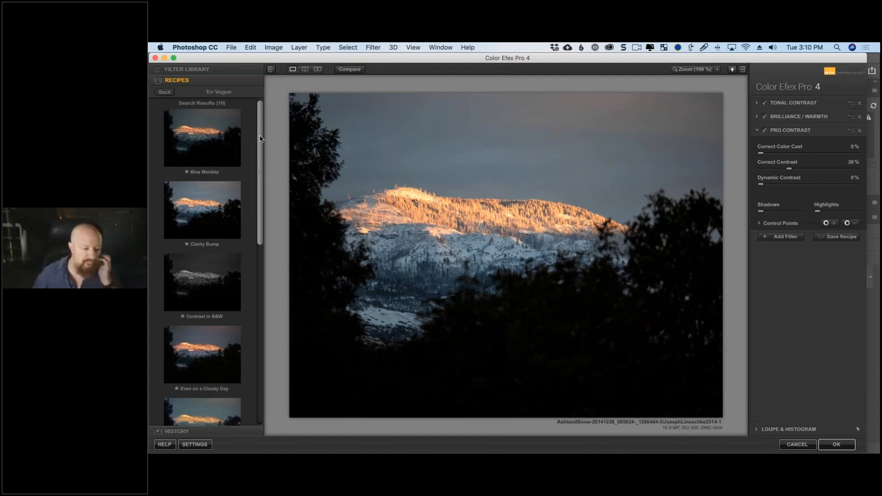
scroll(229, 251, down, 5)
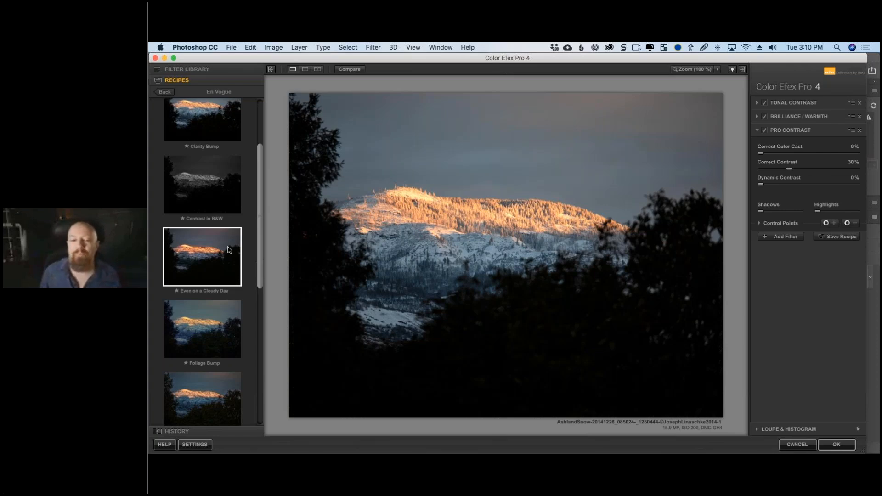
click(229, 250)
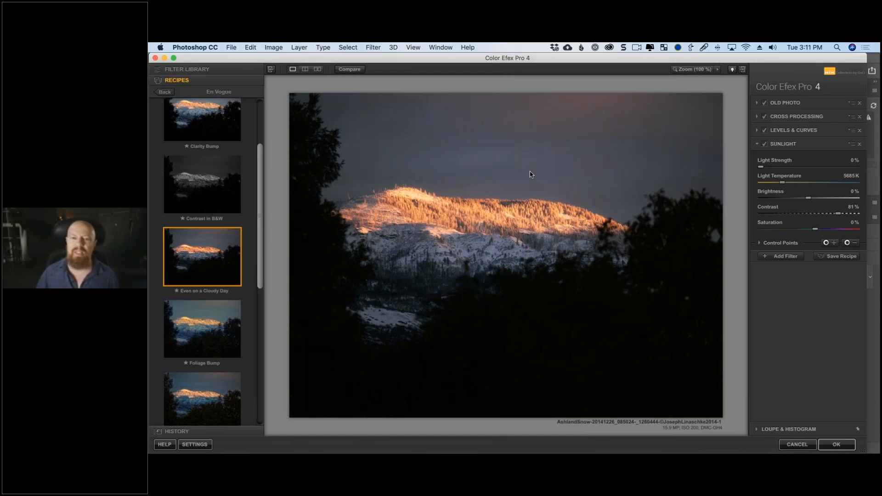
- Compare the filtered photo with the original by toggling it and using a split preview with a vertical and a horizontal divider
click(350, 70)
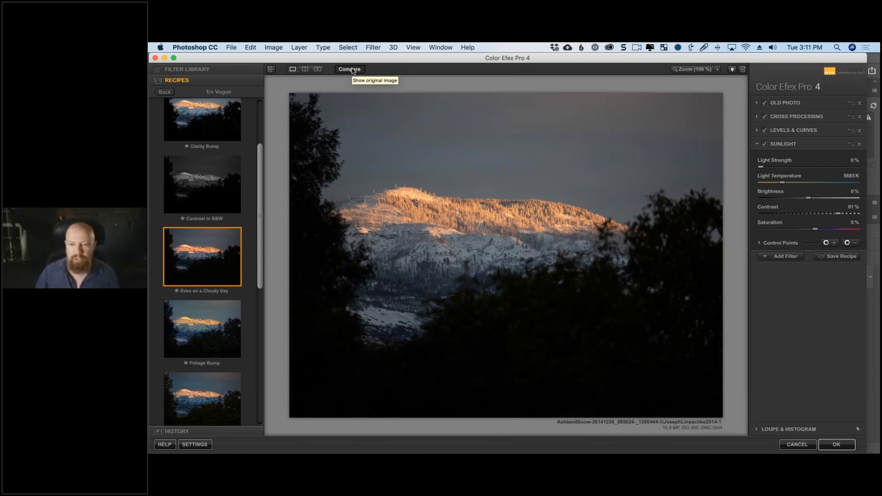
click(352, 70)
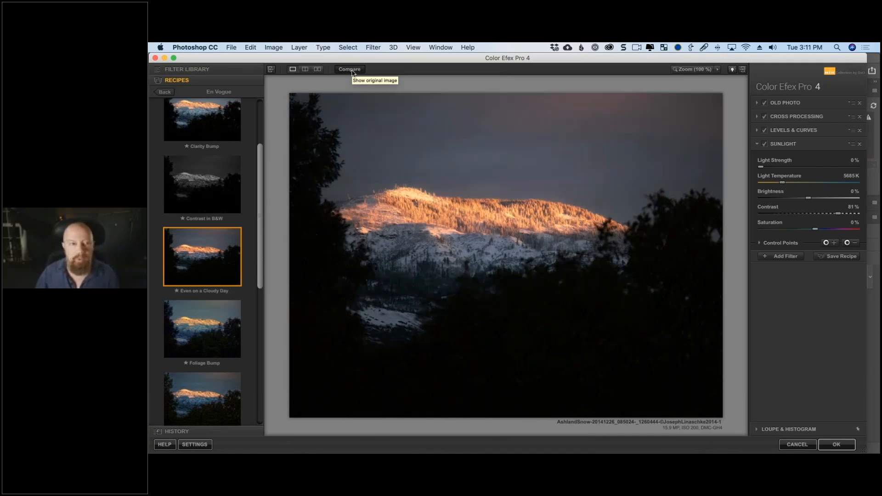
click(306, 70)
drag(467, 240, 566, 229)
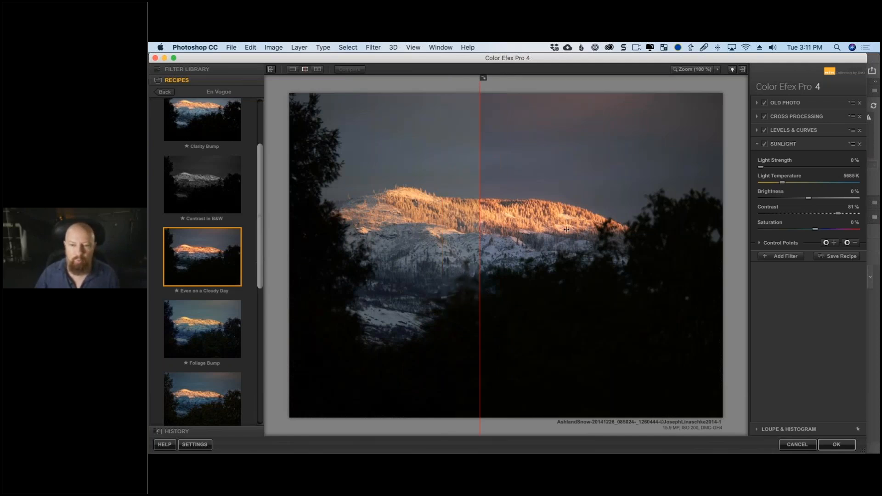
click(483, 78)
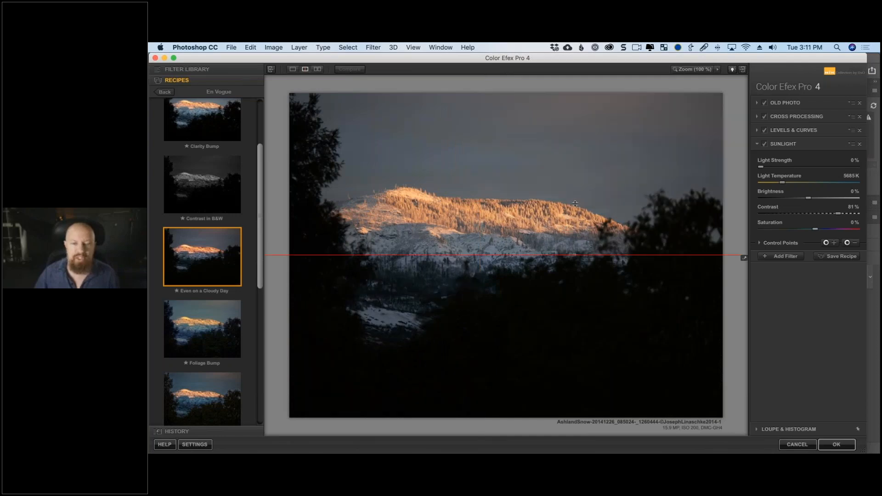
- View the original and filtered photos as two separate images, return to the single-image view and check the original once more
click(317, 69)
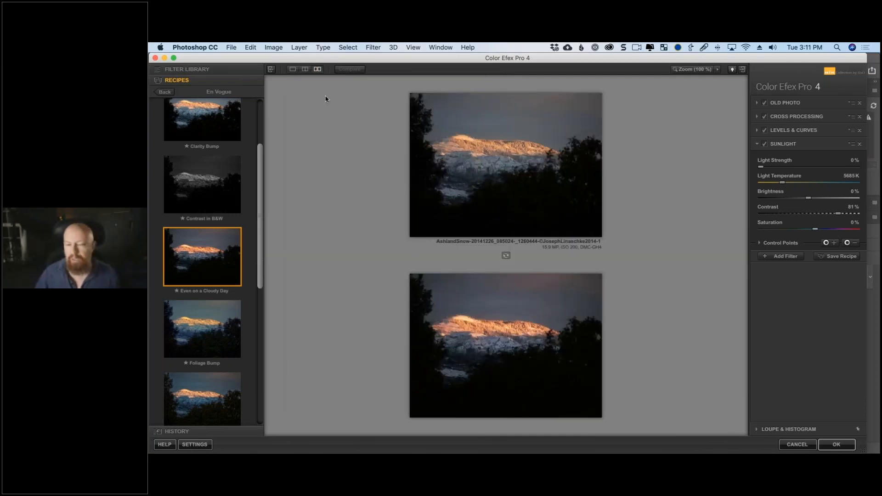
click(292, 68)
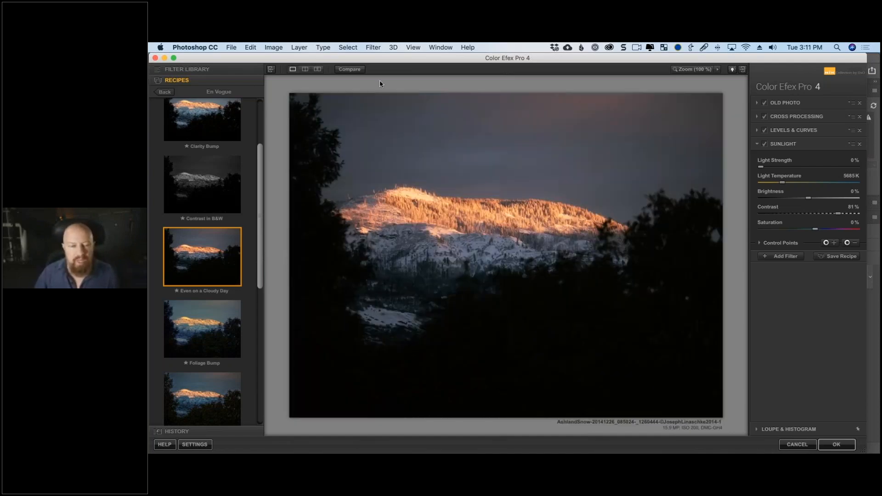
click(357, 69)
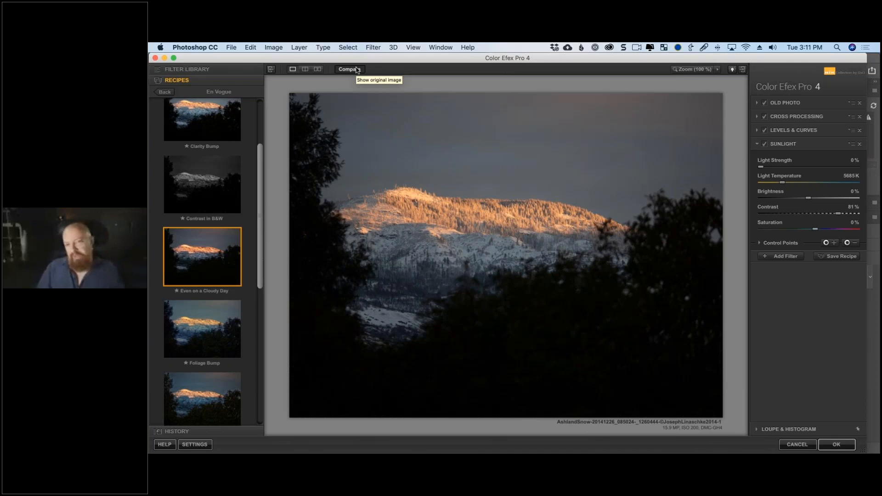
click(357, 70)
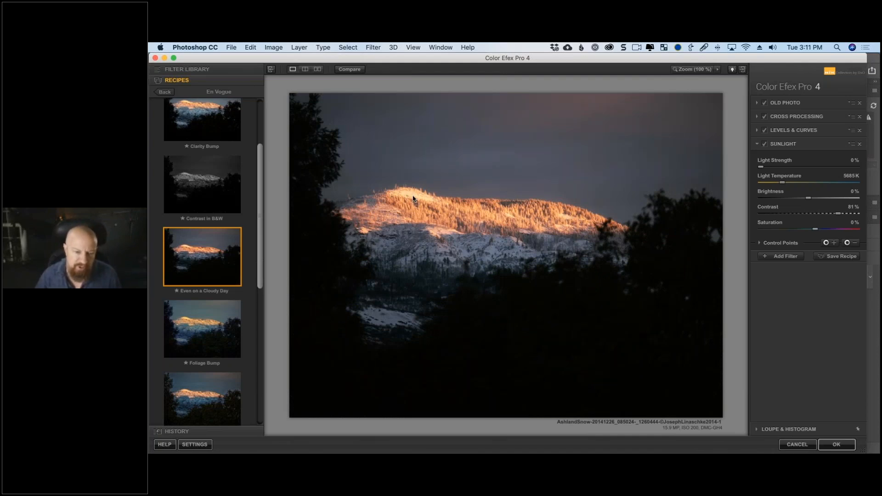
- Inspect the sunlit mountain peak at 100% zoom and return to the full image view
click(695, 69)
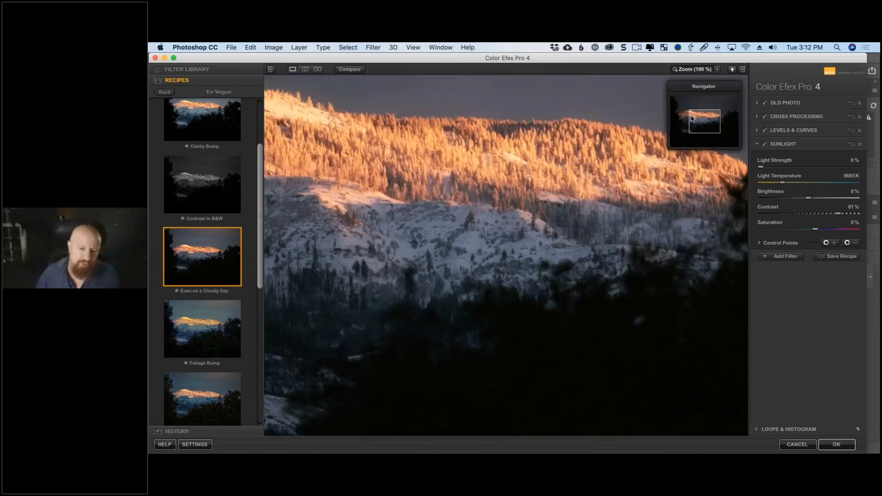
drag(692, 119, 676, 115)
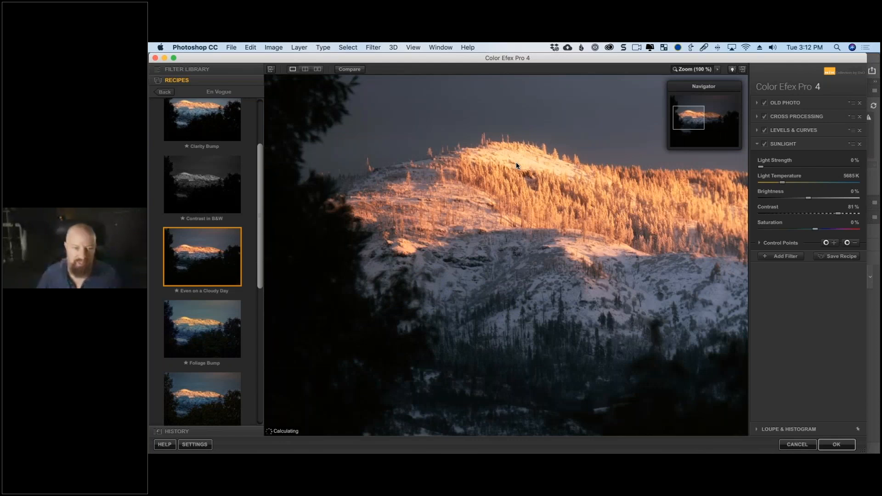
click(702, 69)
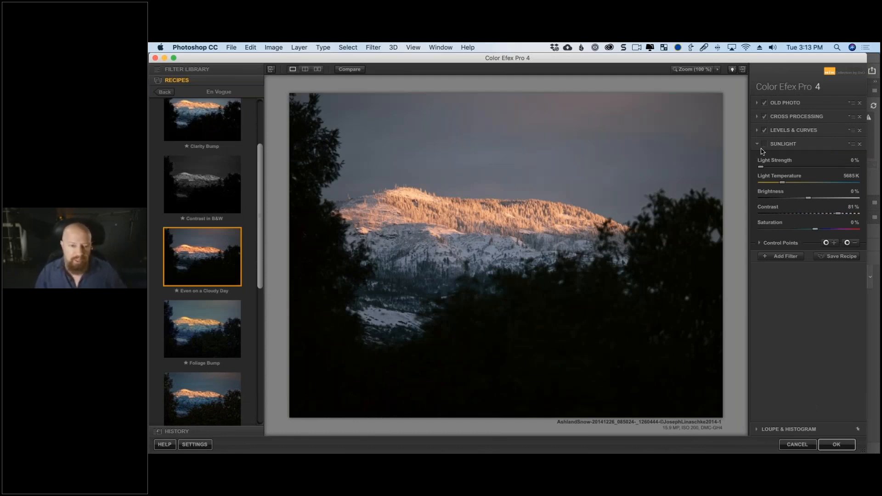
- Check the effect of the Sunlight and Levels & Curves filters and review the red, green, blue and RGB curves
click(764, 144)
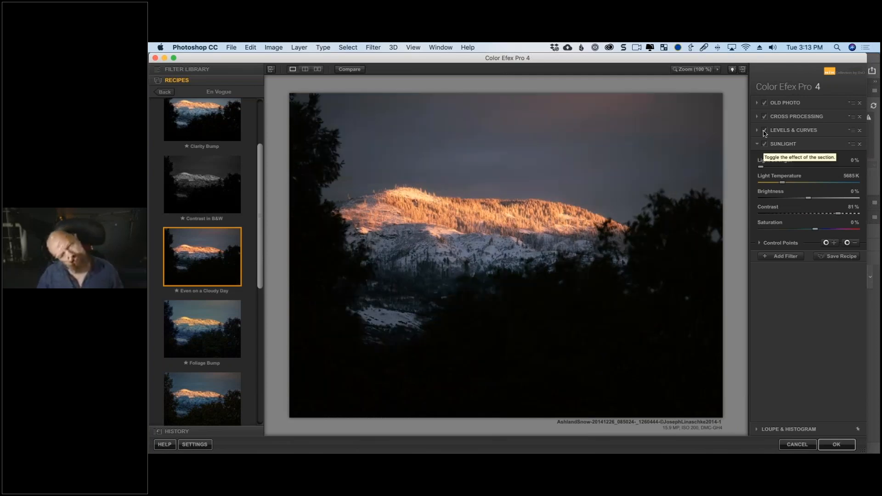
click(764, 131)
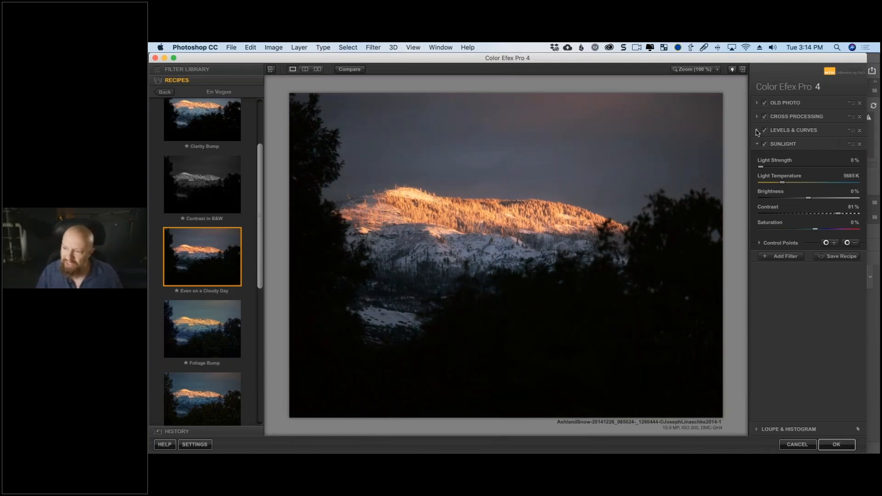
click(790, 130)
click(833, 145)
click(834, 175)
click(833, 145)
click(828, 182)
click(834, 145)
click(831, 191)
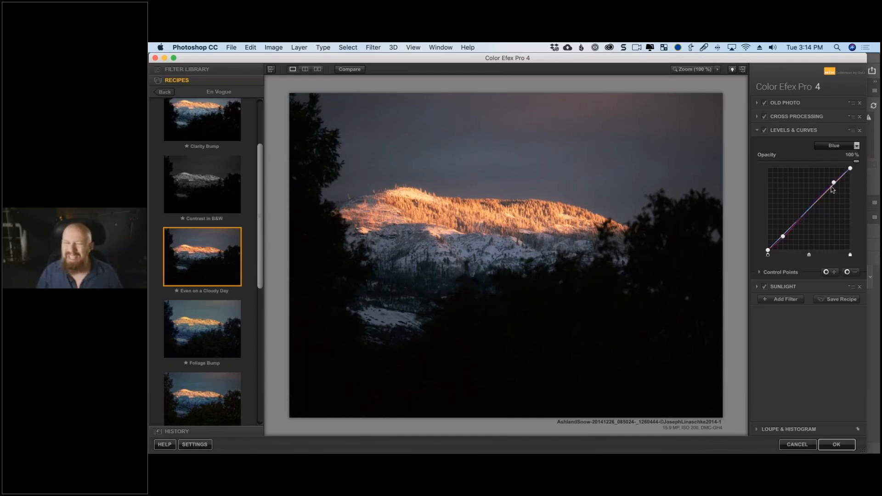
click(836, 145)
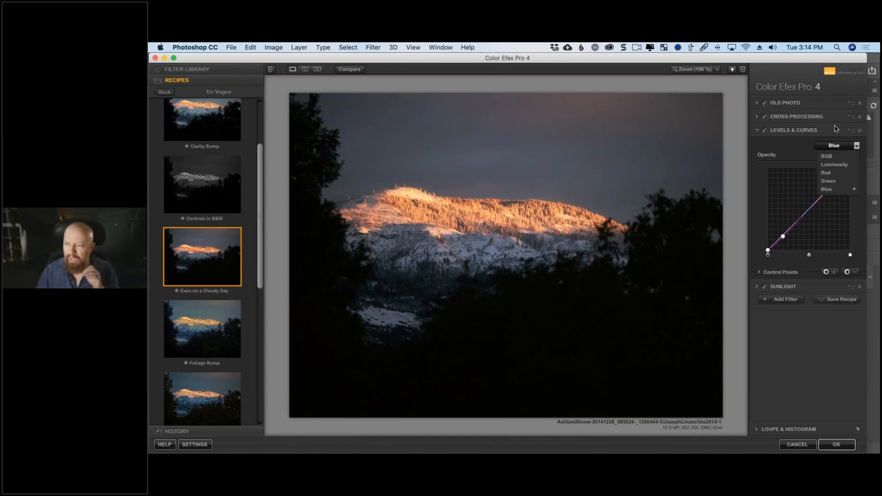
click(827, 156)
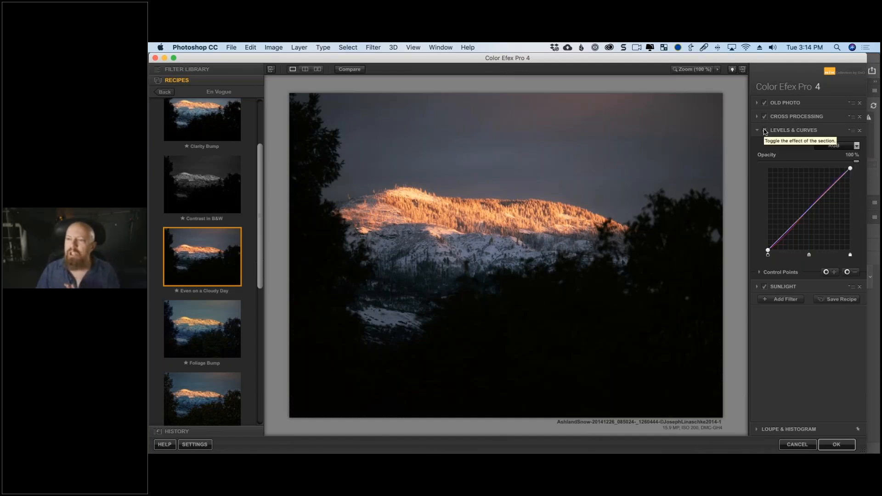
- Disable the Levels & Curves filter and compare the photo with Cross Processing switched off and on
click(764, 130)
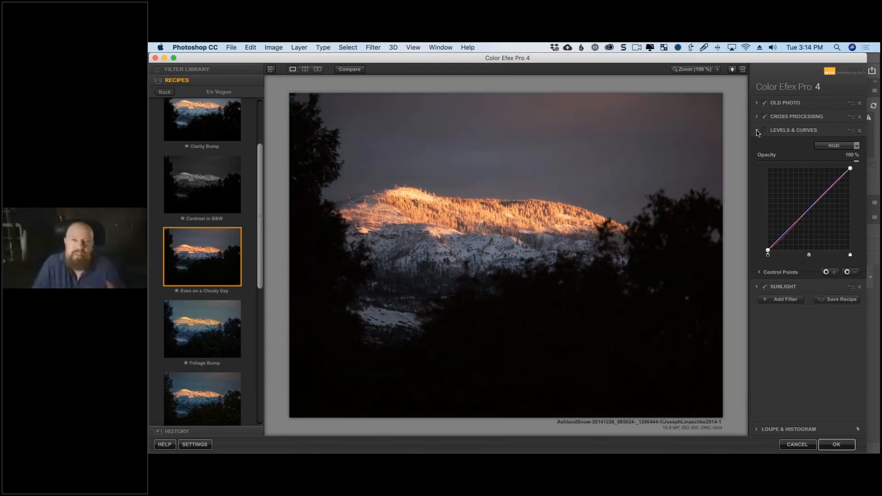
click(765, 117)
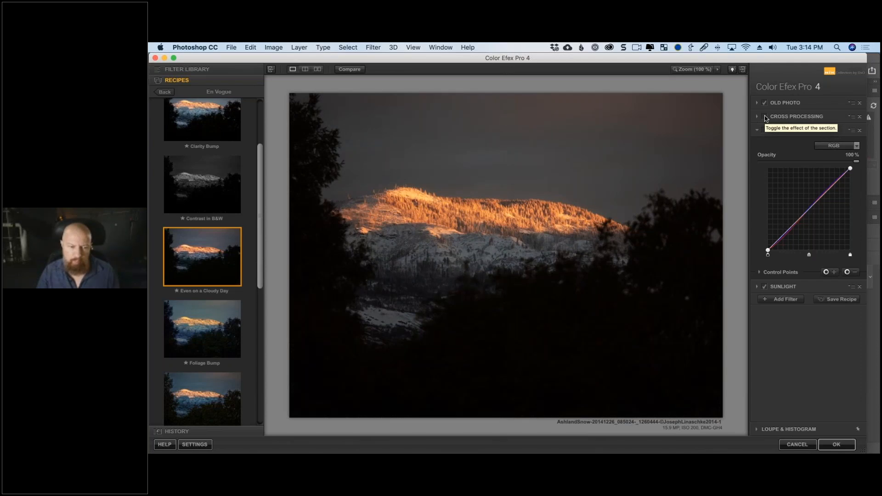
click(765, 117)
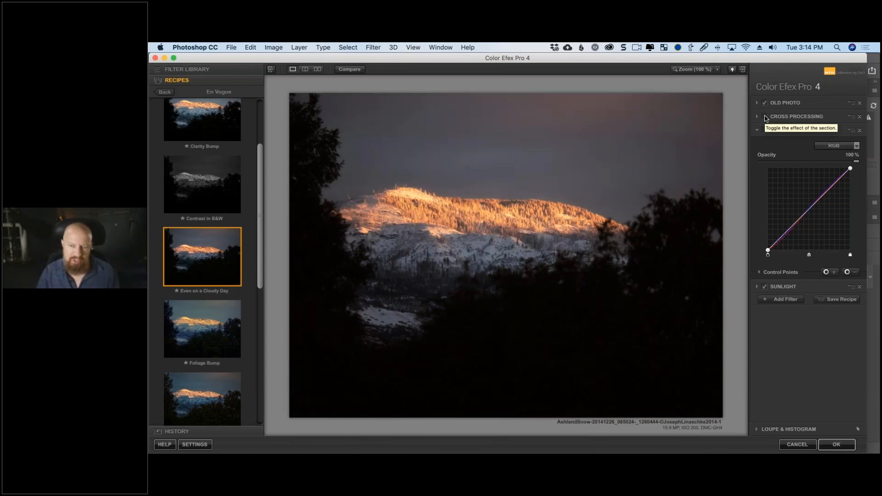
click(765, 117)
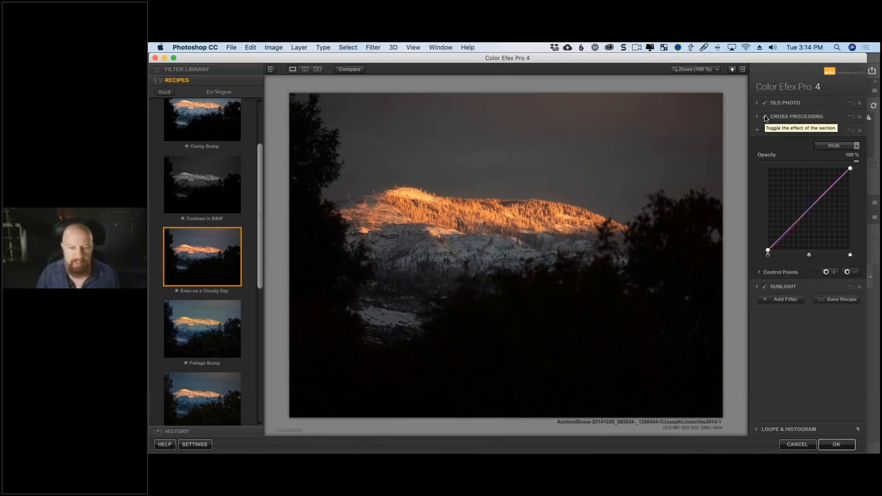
click(765, 117)
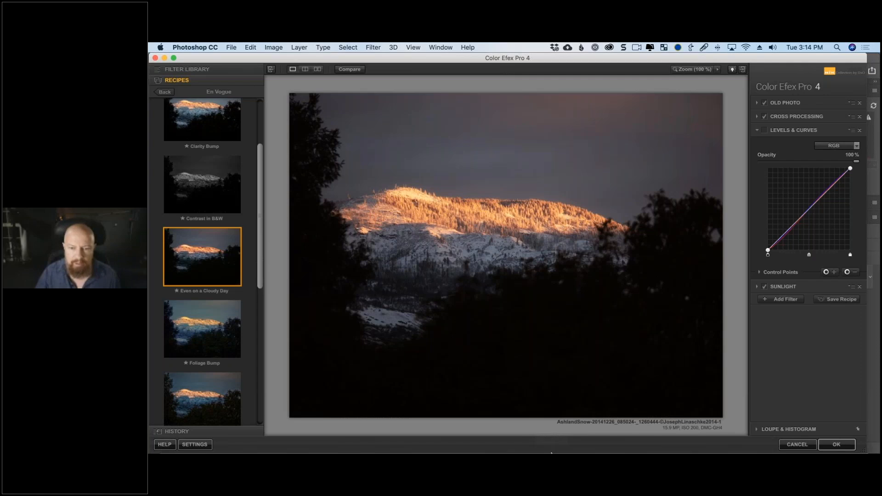
- View the display options in the Accessibility settings of System Preferences and quit System Preferences
click(552, 452)
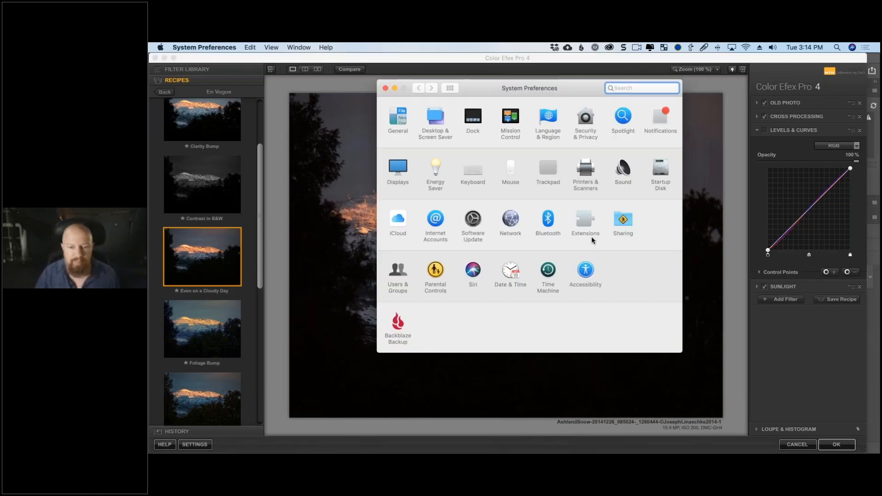
click(585, 271)
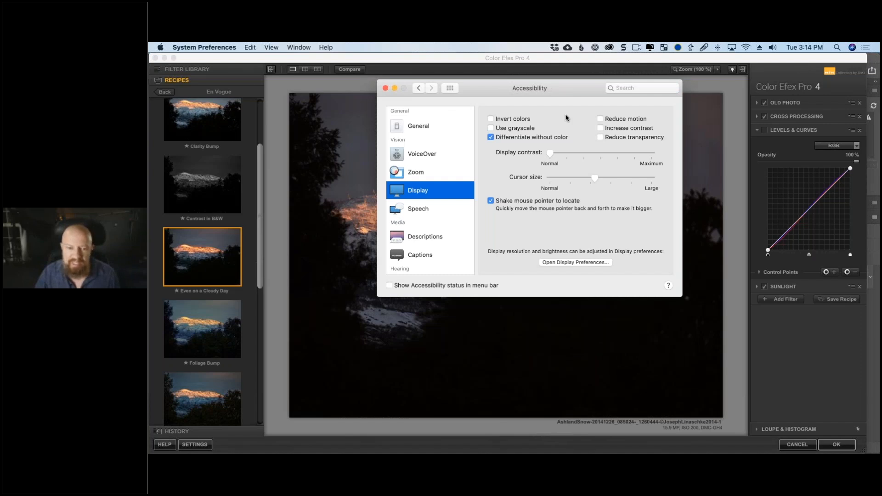
key(super+q)
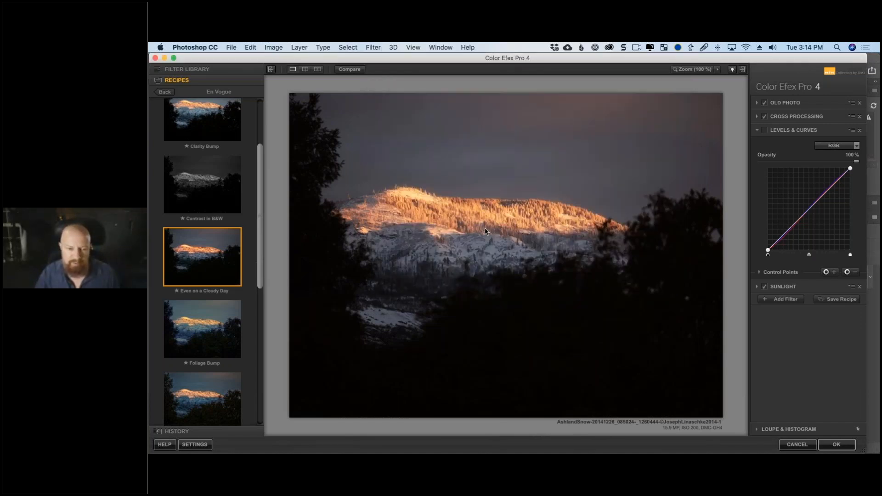
- Compare the individual effects of Cross Processing, Old Photo and Sunlight by switching them off and on, leaving all three enabled
click(764, 117)
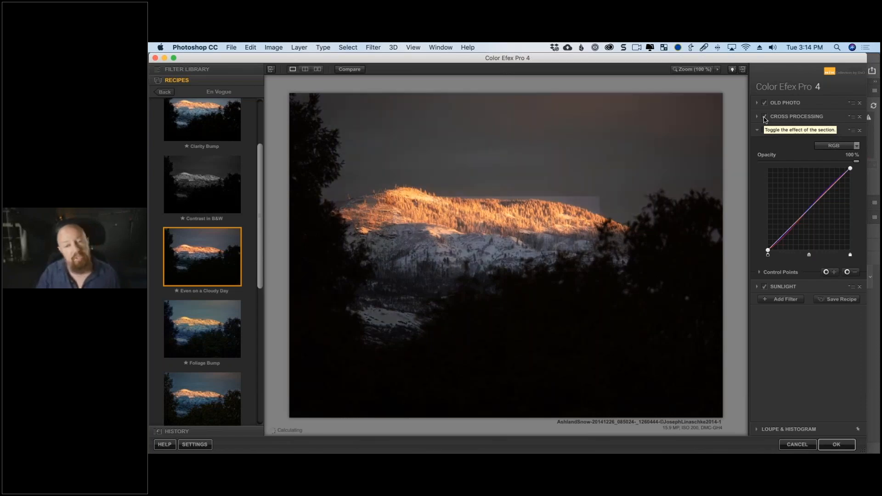
click(763, 103)
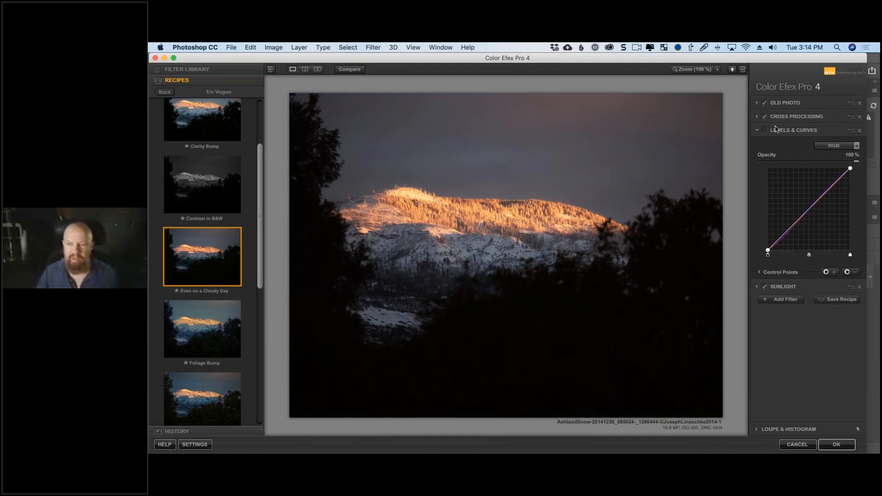
click(764, 287)
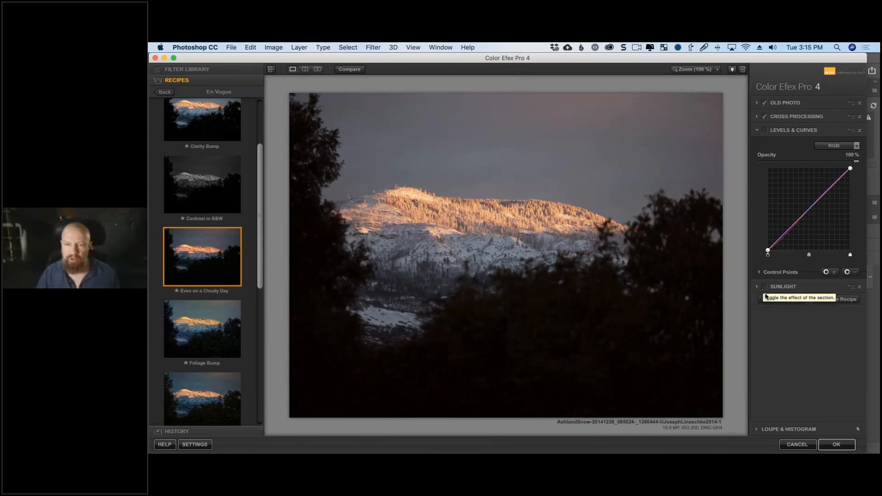
click(764, 116)
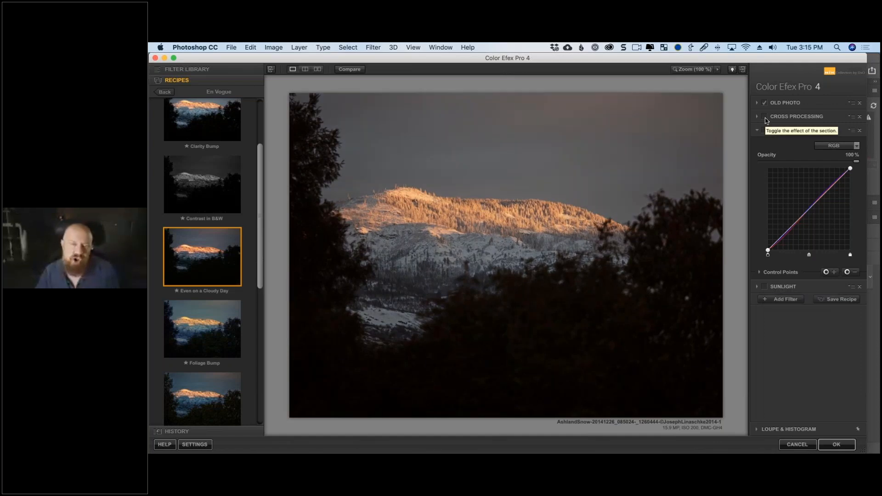
click(765, 103)
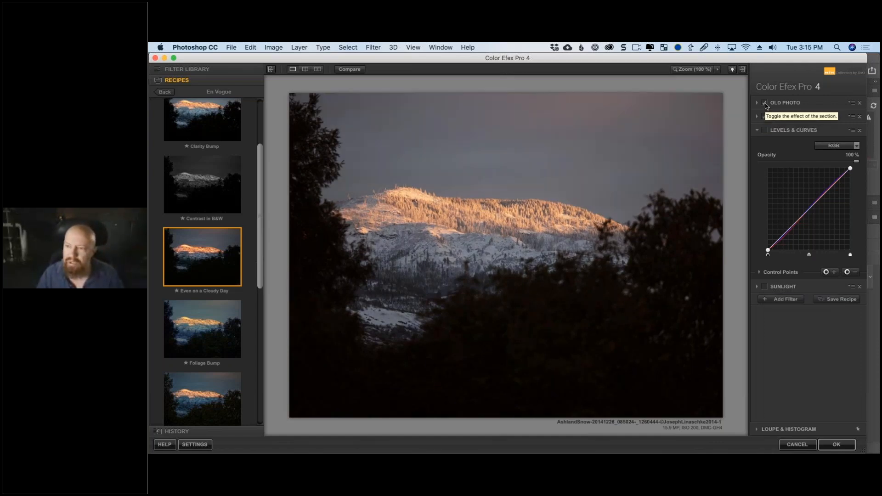
click(757, 117)
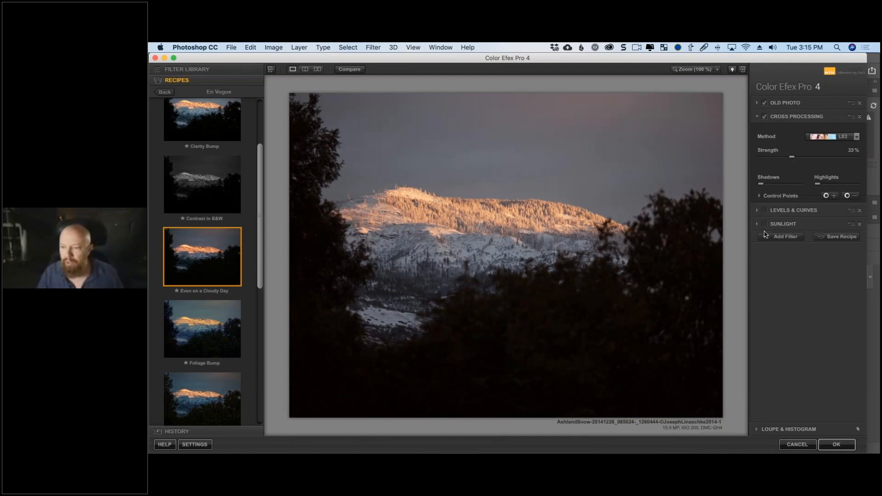
click(764, 224)
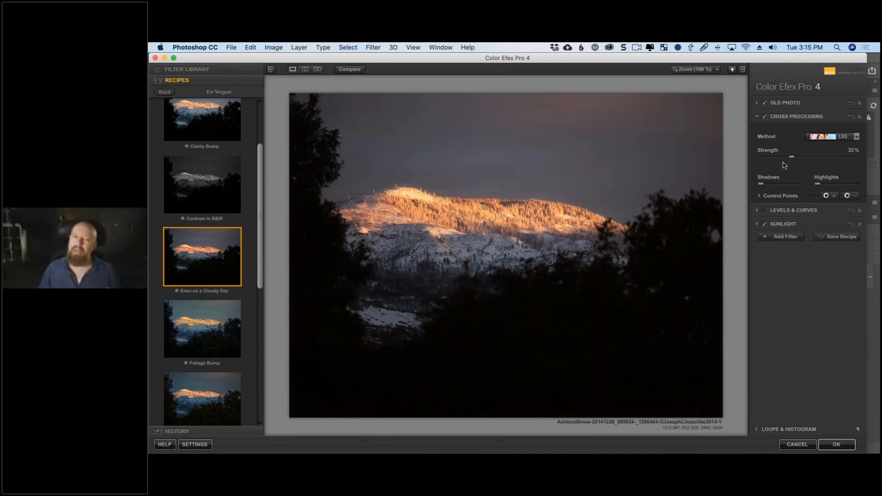
- Browse the Cross Processing methods, keep L03 and set the filter's strength to 92%
click(834, 137)
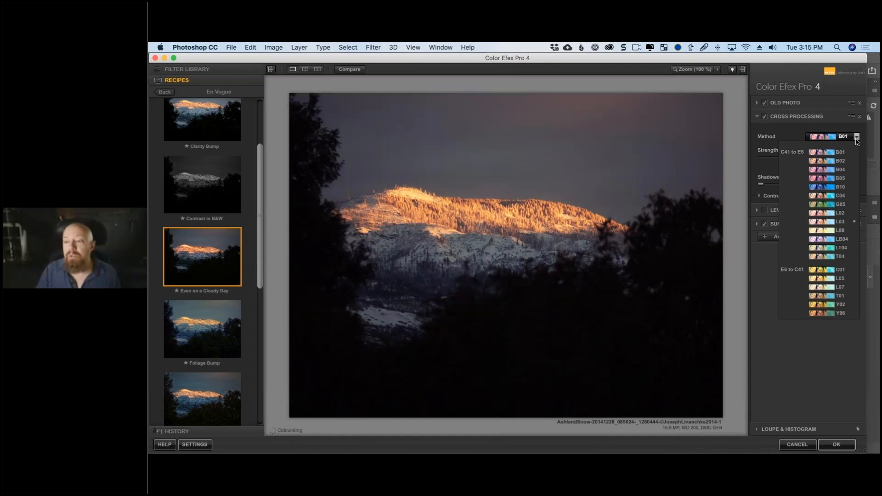
click(856, 138)
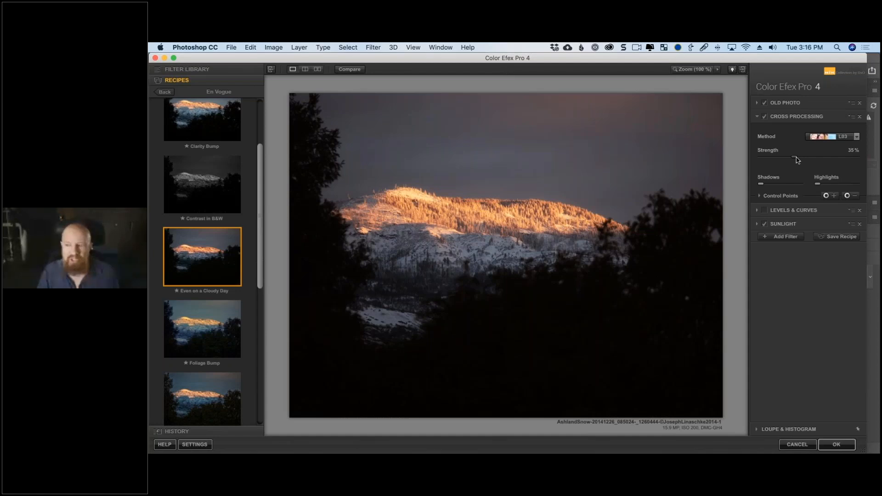
drag(797, 160, 816, 160)
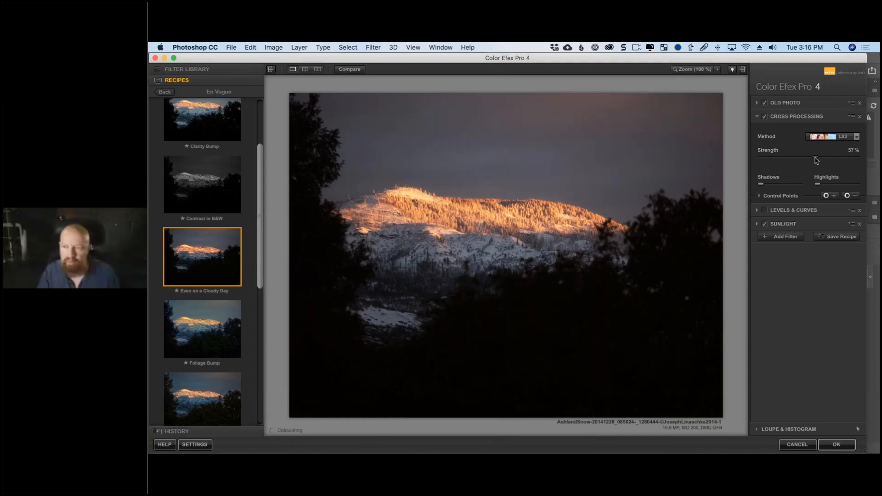
drag(816, 160, 848, 160)
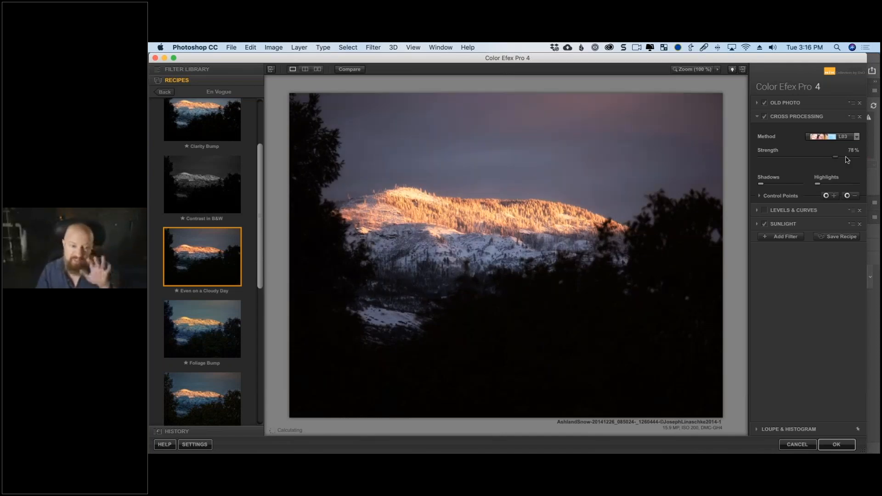
drag(847, 160, 848, 160)
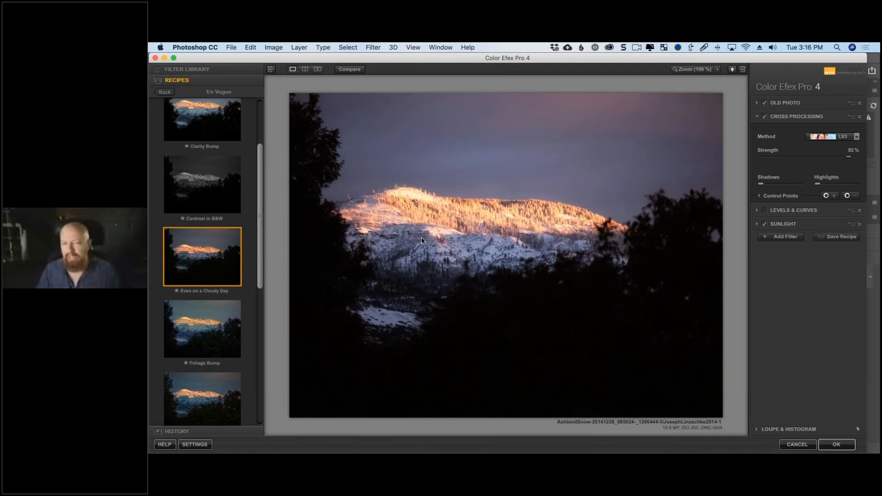
- Browse the Old Photo styles and set that filter's brightness to 22% and grain to 0%
click(757, 104)
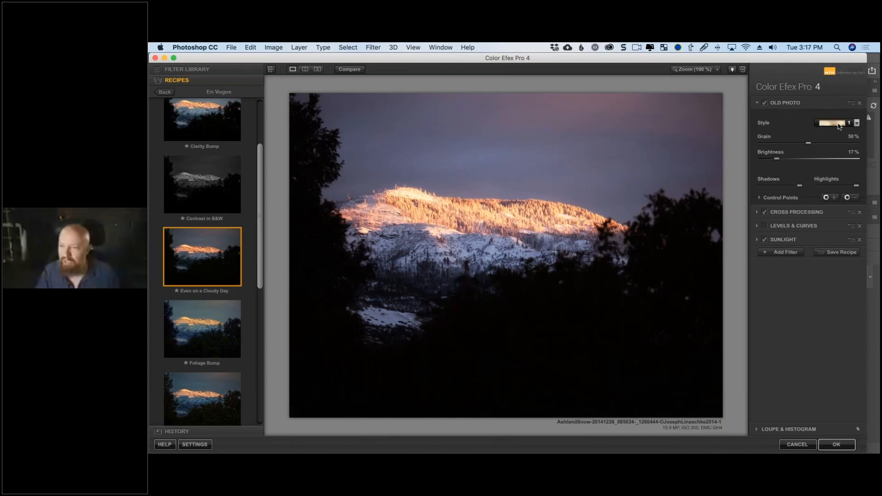
click(839, 125)
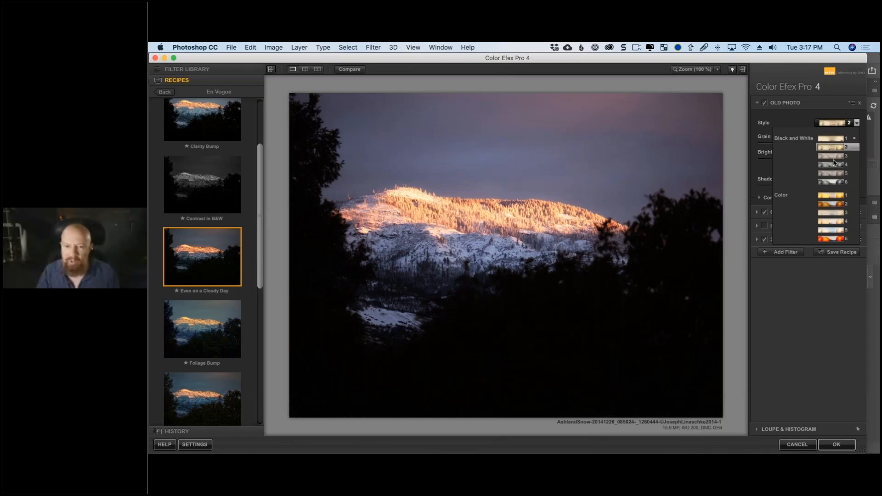
click(830, 224)
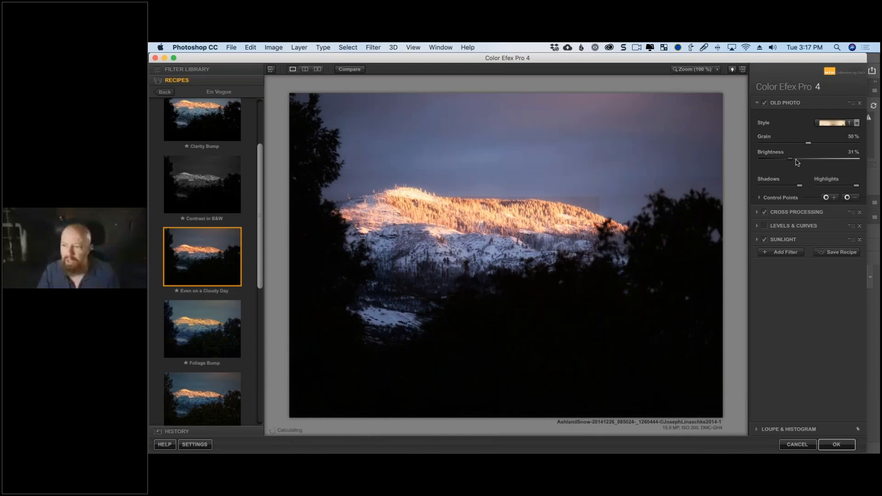
drag(797, 161, 794, 163)
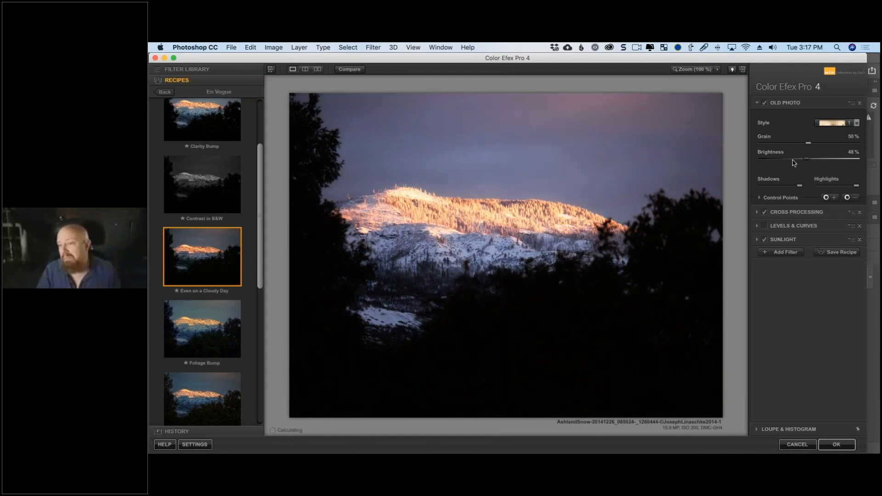
drag(794, 162, 781, 159)
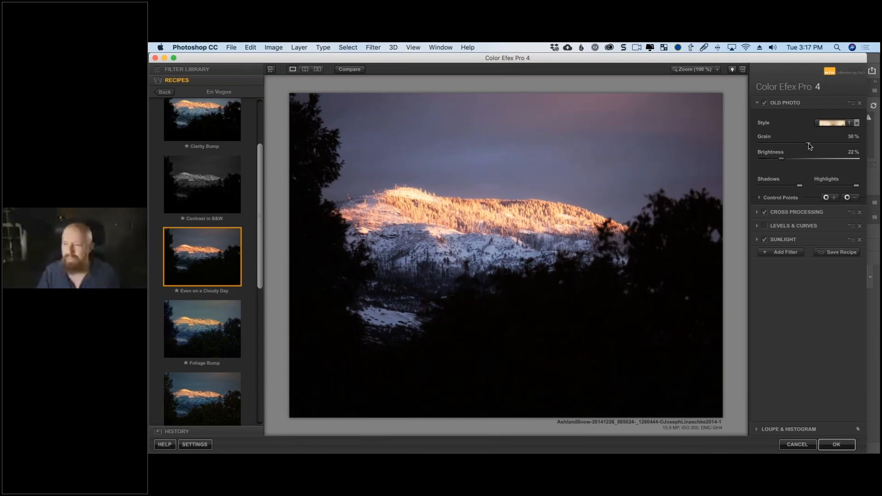
drag(810, 146, 760, 144)
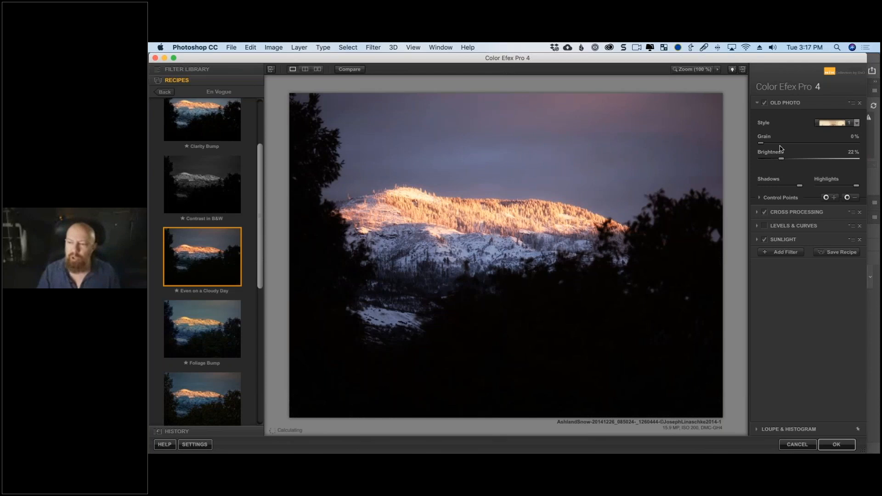
click(775, 107)
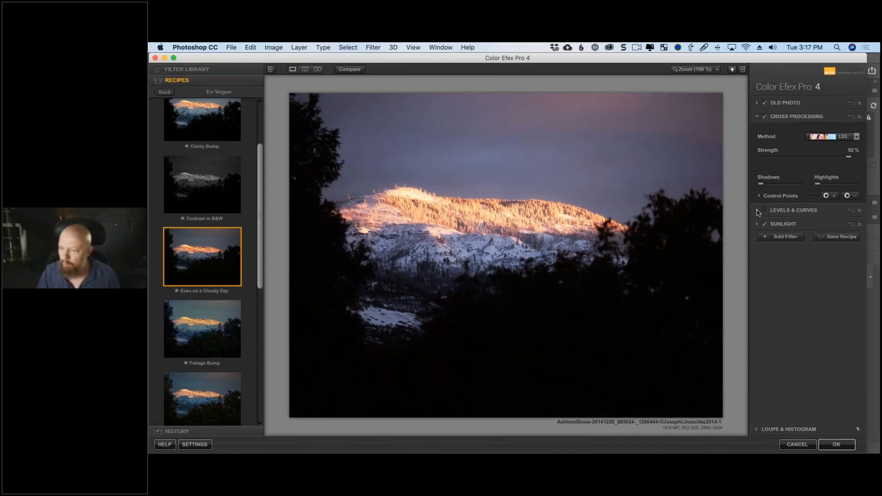
- Enable the Levels & Curves filter and reset it so the curve is a straight diagonal
click(763, 210)
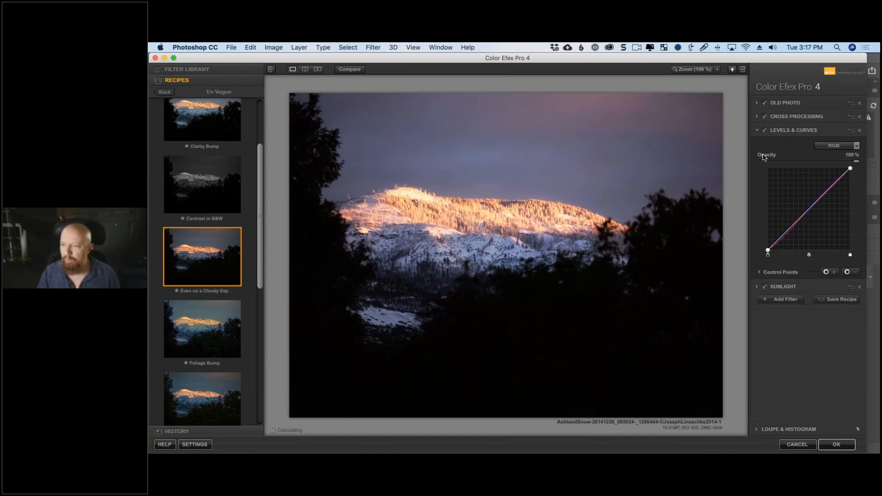
click(850, 130)
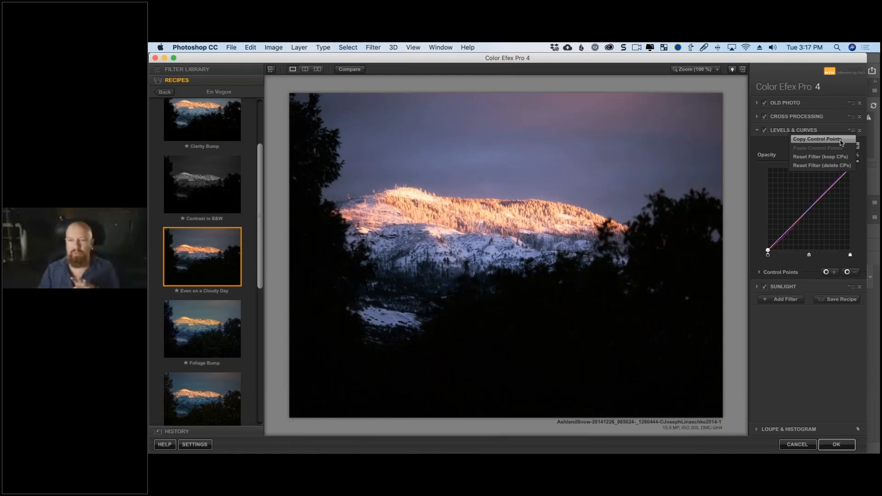
click(840, 139)
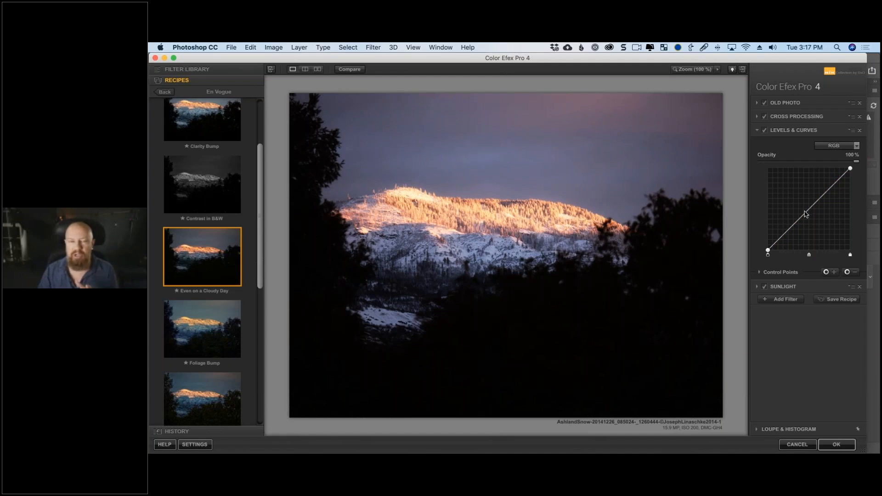
- Try a contrast S-curve on the RGB channel with lowered shadows and raised highlights, and remove its points again
click(794, 237)
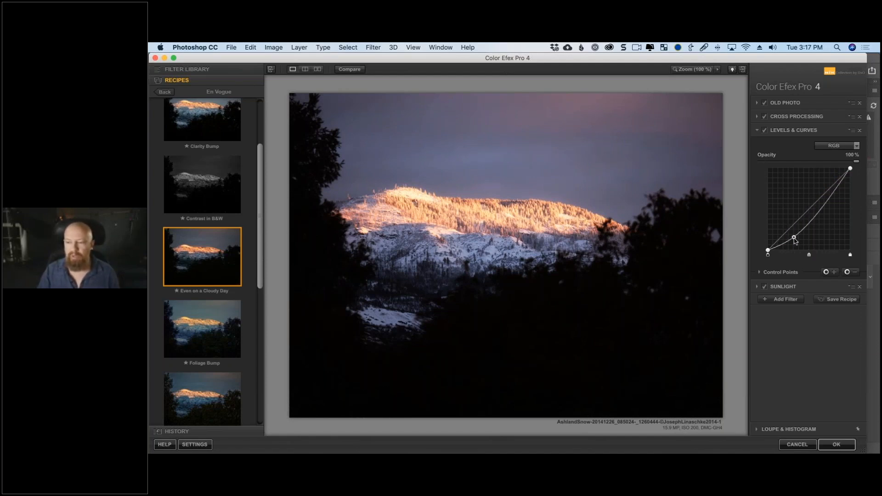
drag(794, 238, 794, 238)
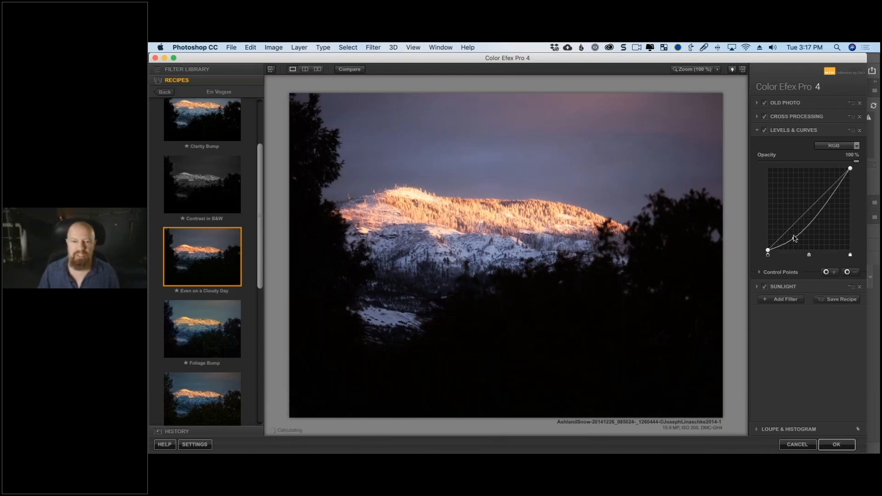
click(831, 192)
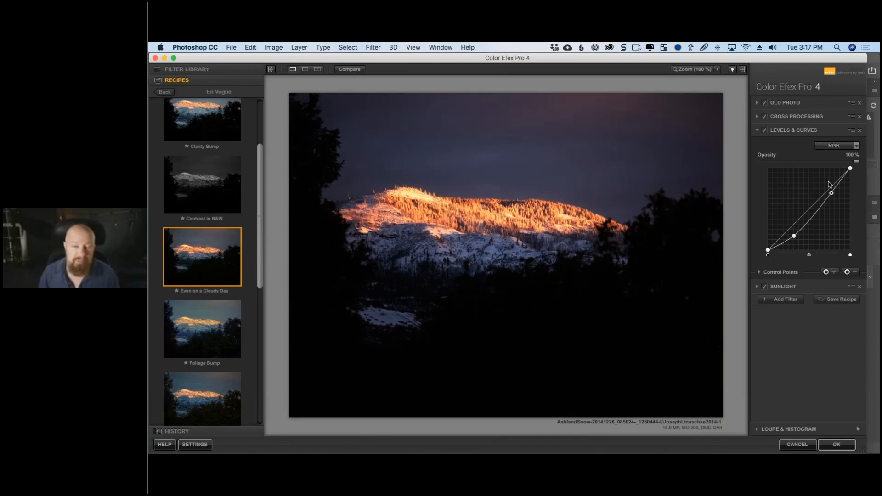
drag(831, 193, 828, 181)
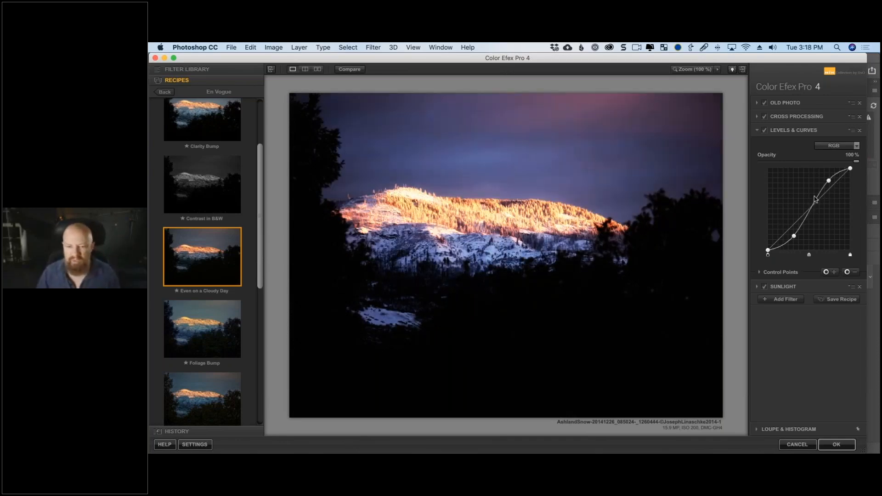
double_click(793, 236)
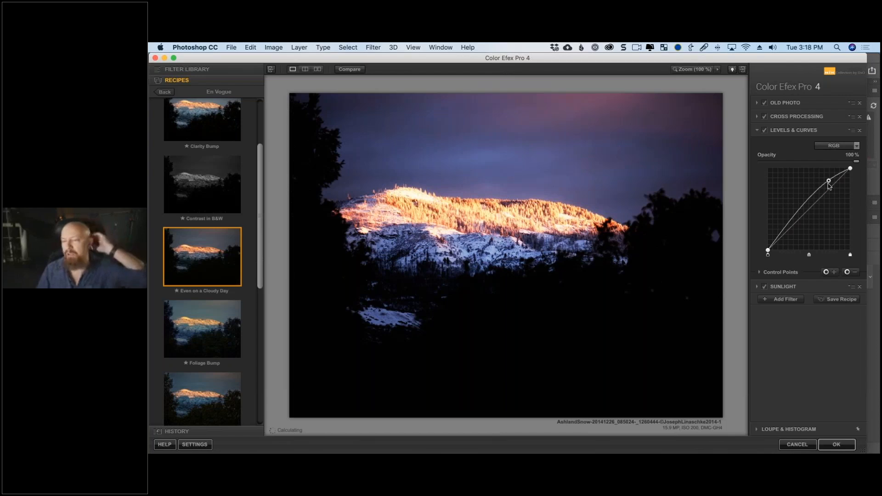
- Raise the highlights on the Red channel's curve while holding its midtones and shadows near the diagonal with two more points
click(836, 146)
click(836, 166)
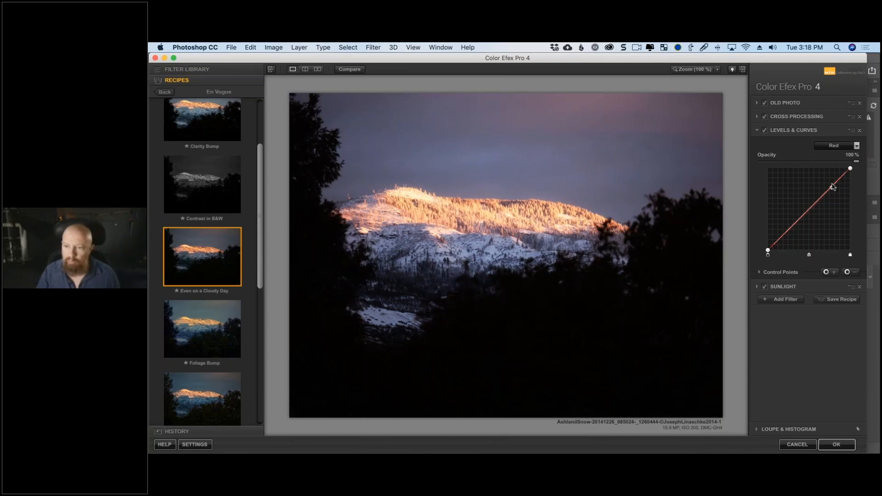
drag(832, 186, 833, 181)
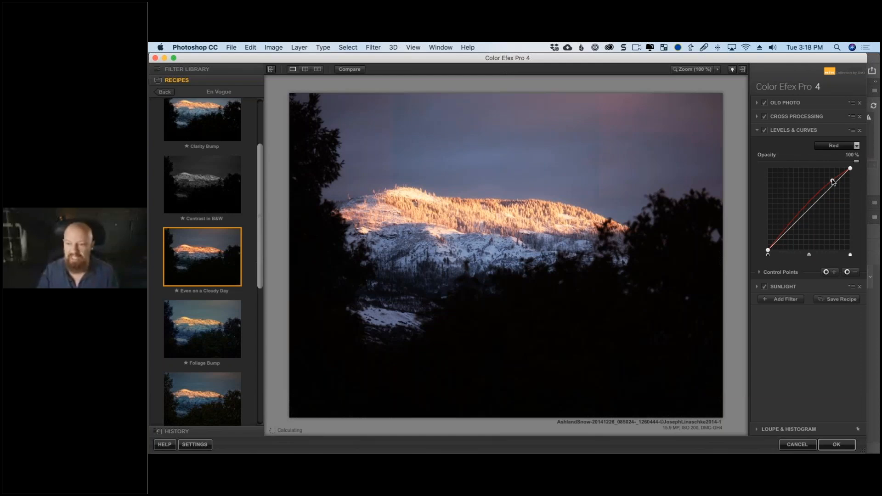
click(812, 203)
drag(813, 204, 813, 205)
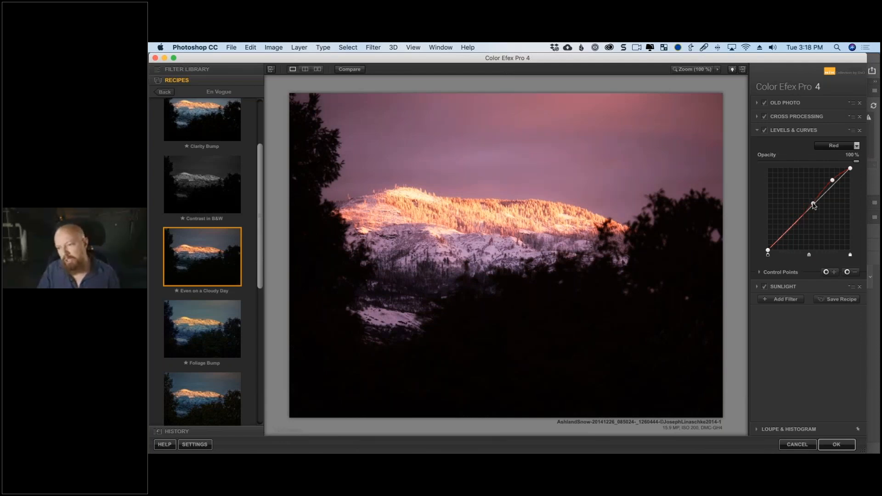
drag(813, 205, 815, 206)
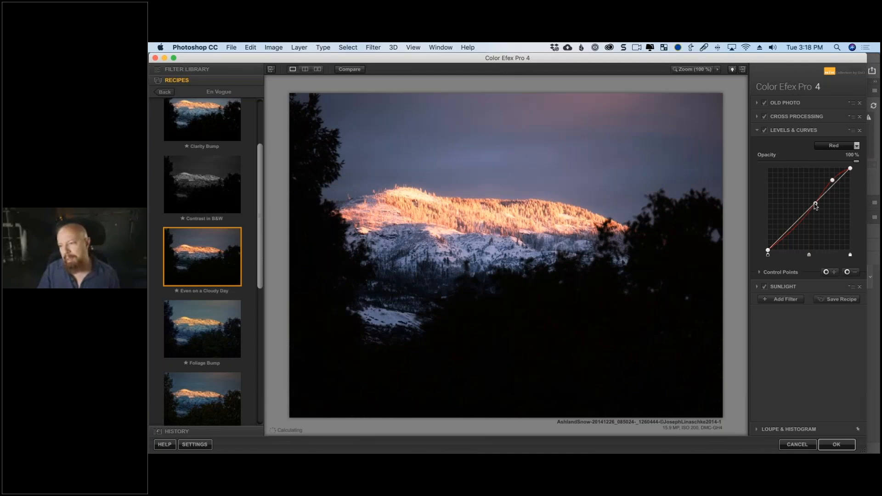
drag(815, 205, 811, 209)
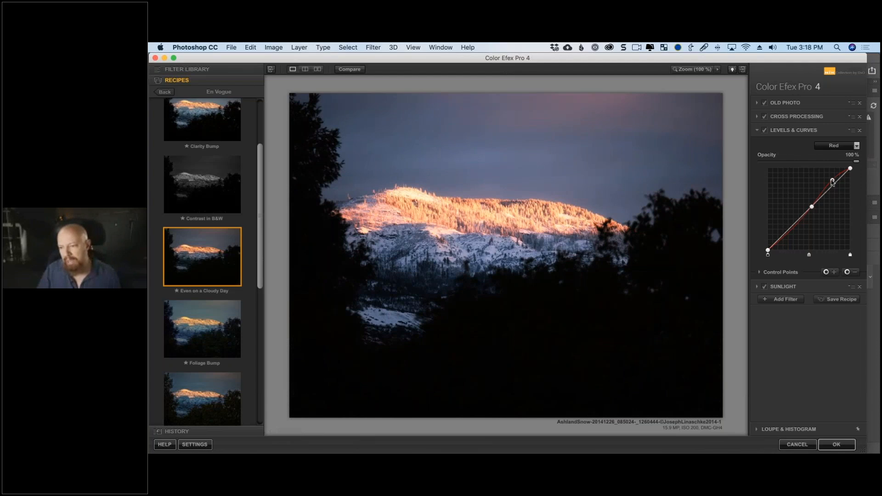
drag(832, 182, 825, 181)
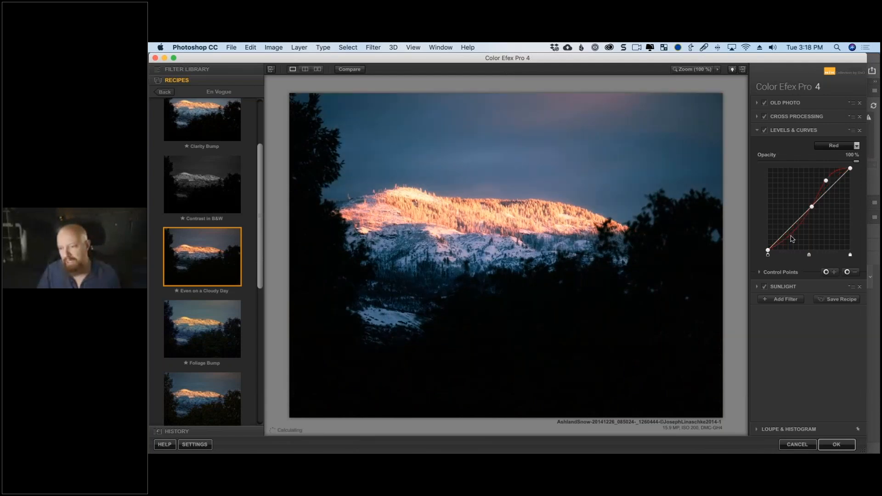
drag(790, 236, 793, 225)
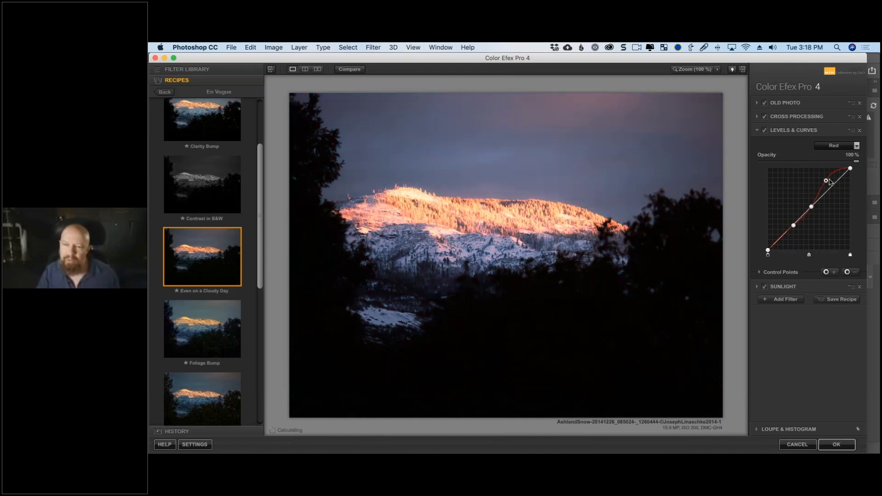
drag(826, 181, 833, 177)
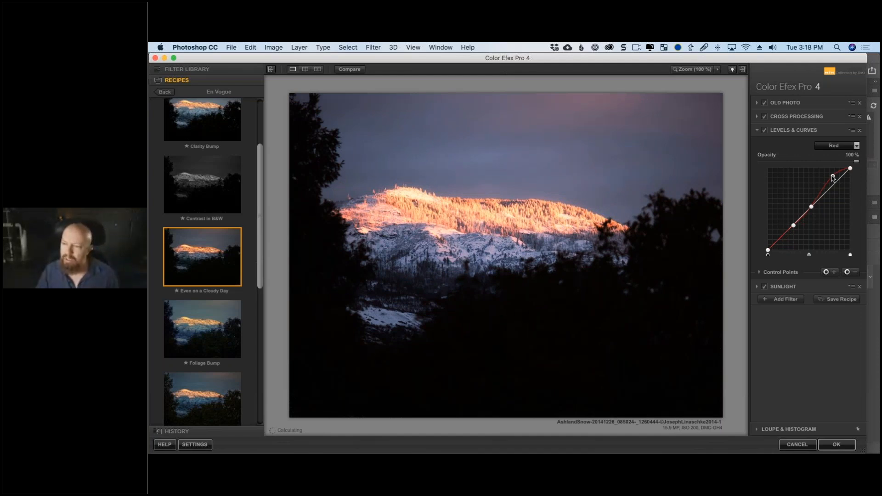
- Adjust the Blue channel's curve with points in the midtones and shadows, trying a lowered highlight point and removing it
click(834, 145)
click(833, 182)
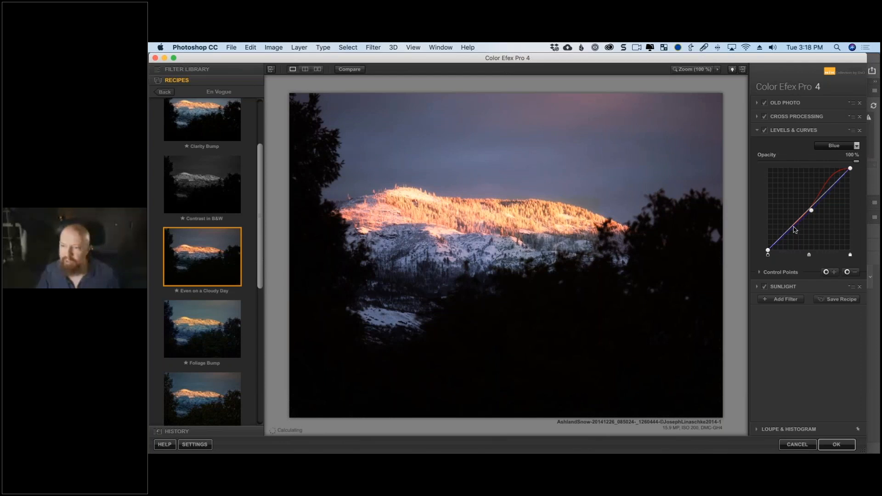
click(795, 227)
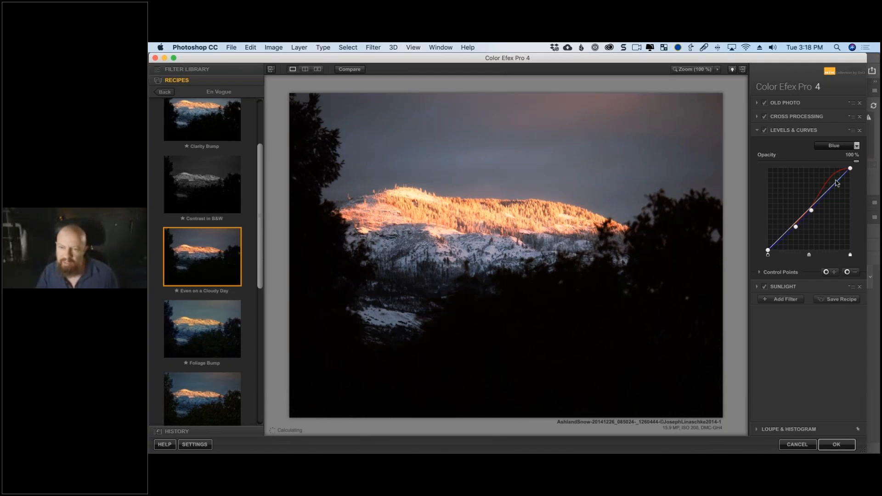
drag(836, 182, 837, 188)
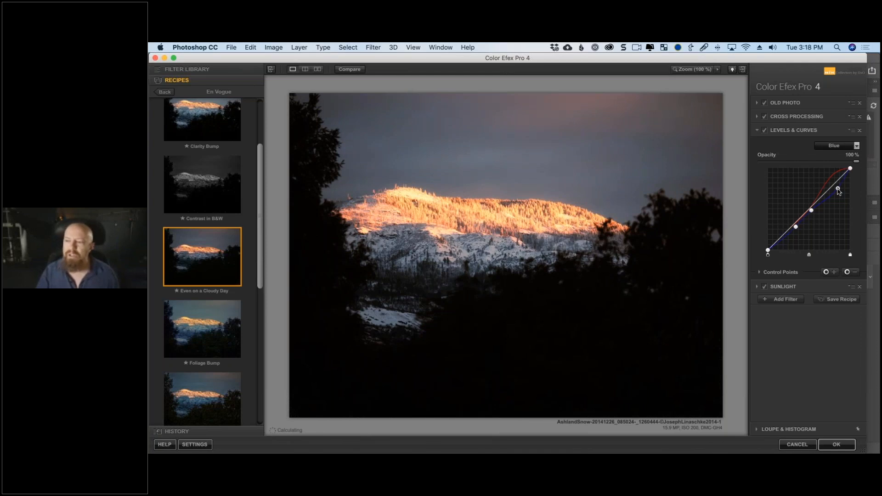
double_click(838, 188)
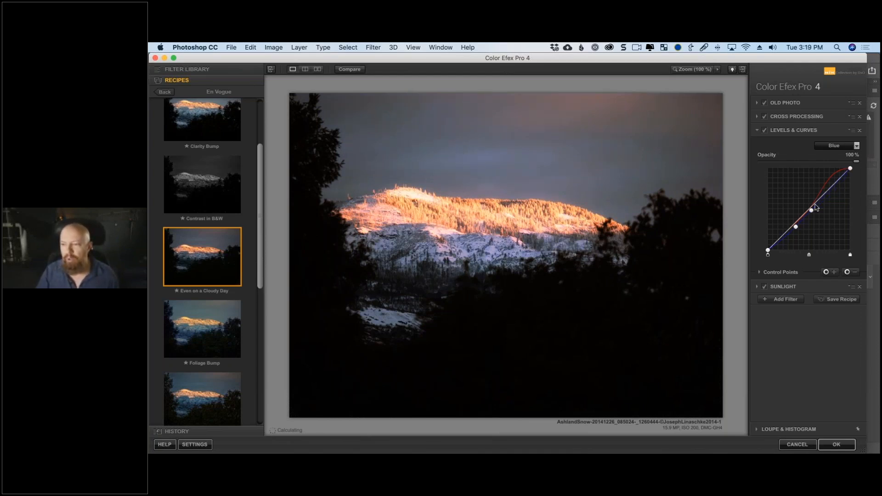
- Raise the highlights slightly on the Green channel's curve and anchor its midtones and shadows with points on the diagonal
click(833, 145)
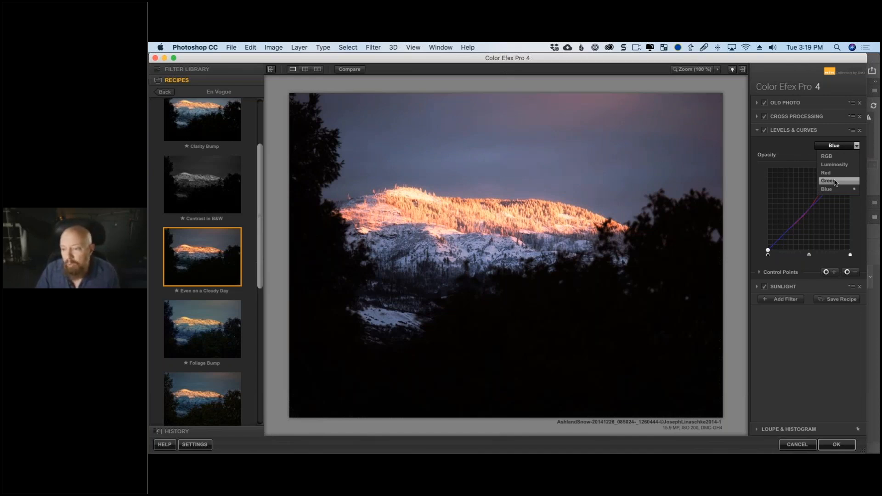
click(834, 182)
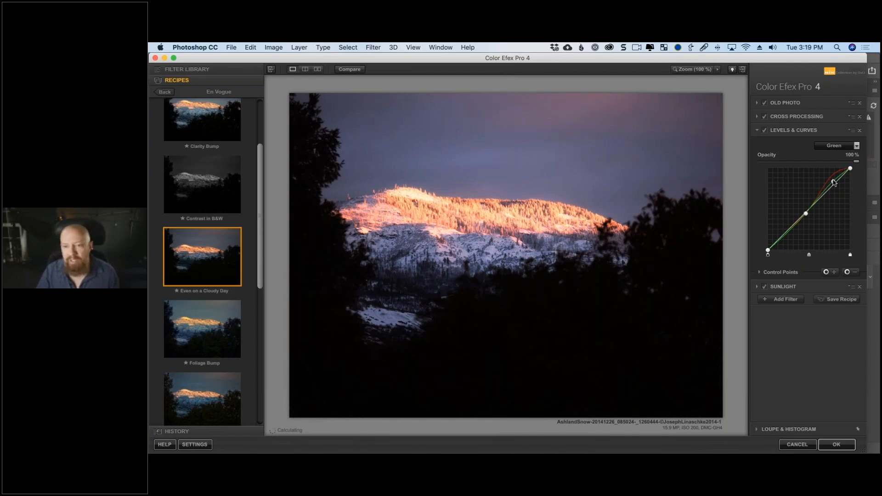
click(833, 179)
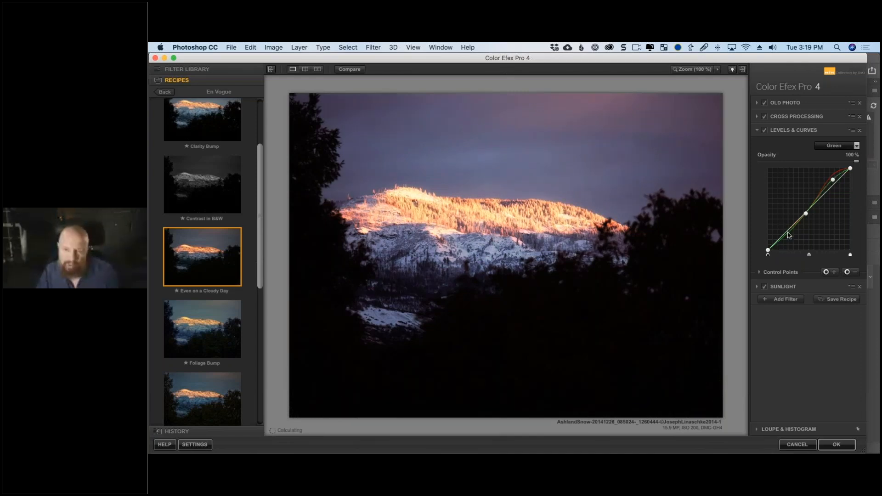
click(788, 232)
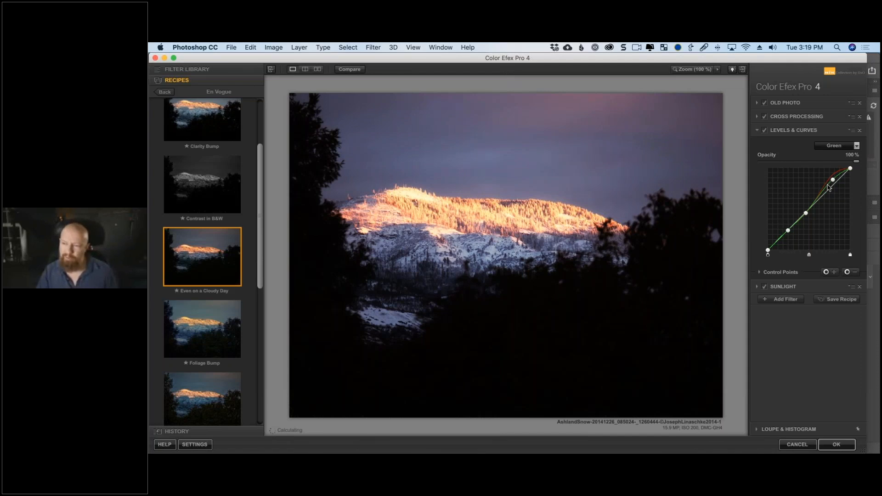
- Shape a gentle S-curve on the Luminosity channel with one slightly raised highlight point and one slightly lowered shadow point
click(836, 146)
click(828, 191)
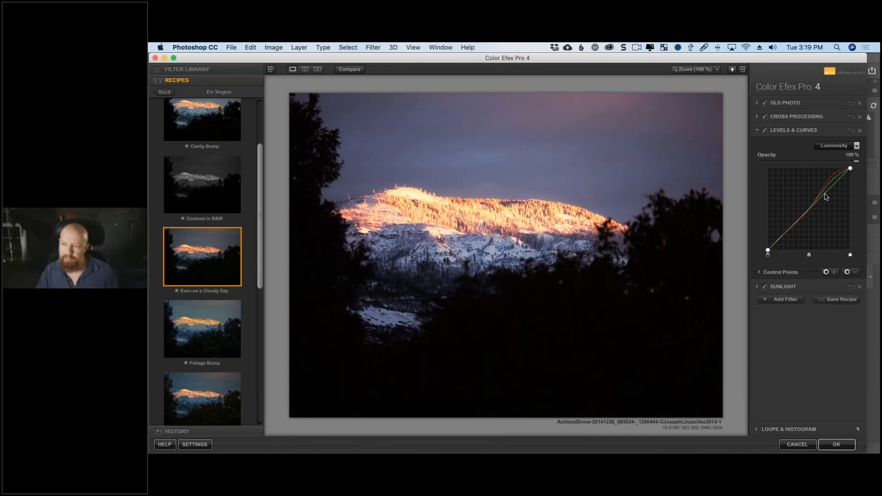
click(825, 194)
drag(826, 194, 827, 189)
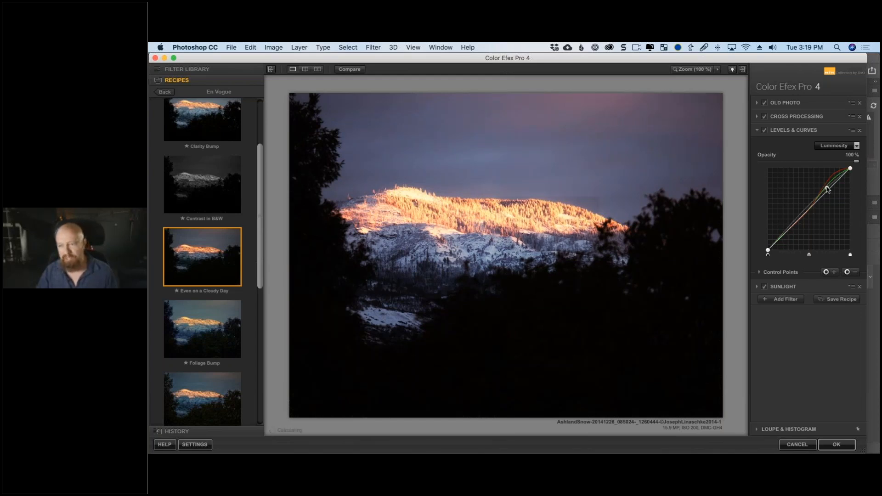
click(813, 205)
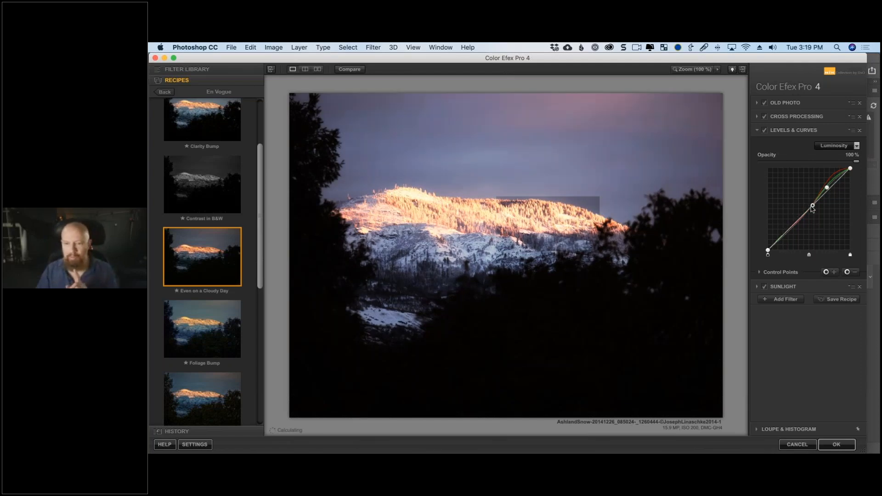
drag(812, 208, 801, 221)
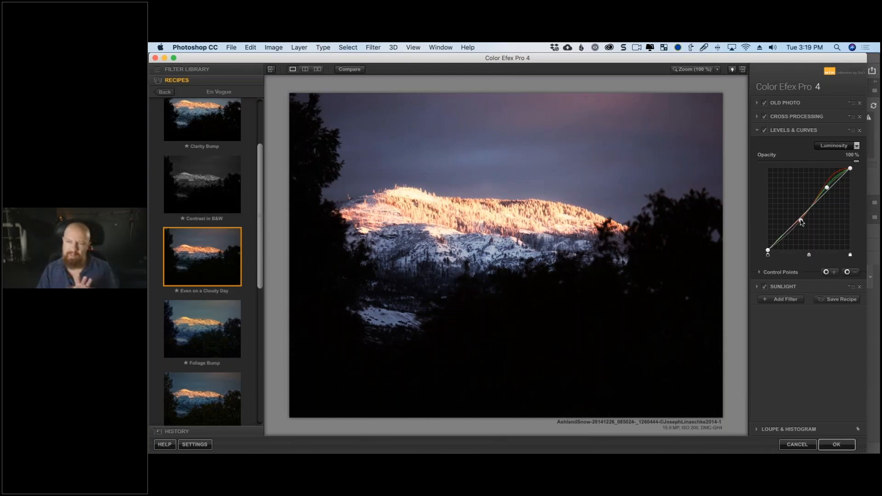
drag(827, 187, 827, 186)
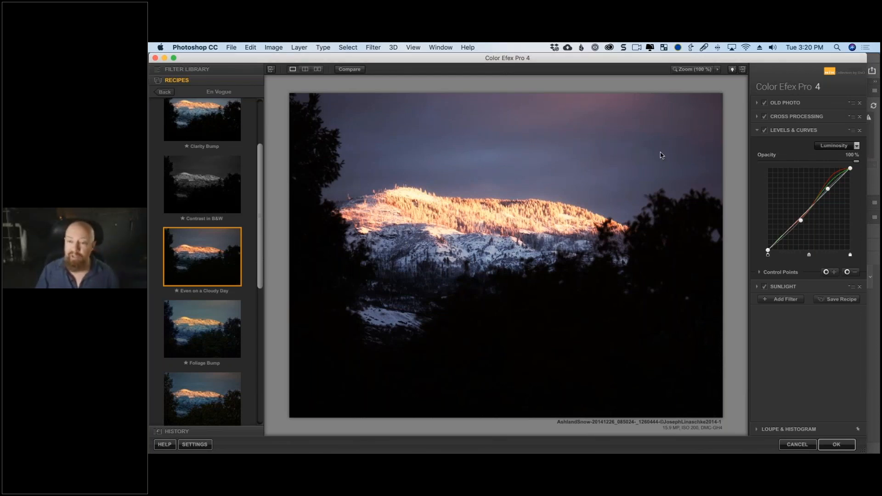
- Add a positive control point for Levels & Curves in the pinkish upper part of the sky
click(763, 272)
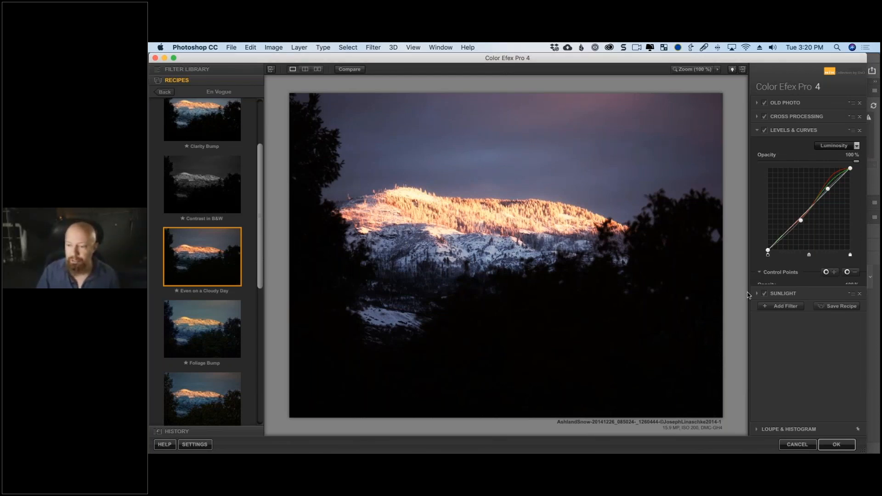
click(825, 272)
click(594, 111)
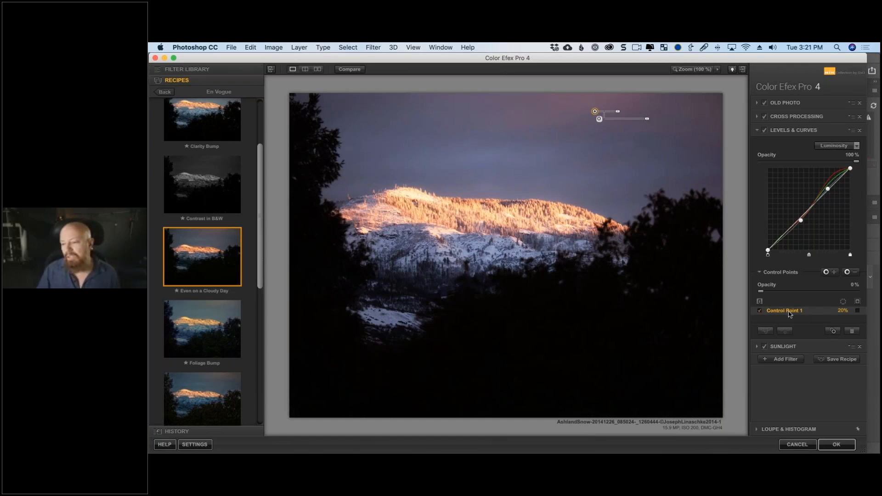
- Use the control point's mask view to shift the point slightly and enlarge its size to 35%, and hide the mask
click(850, 315)
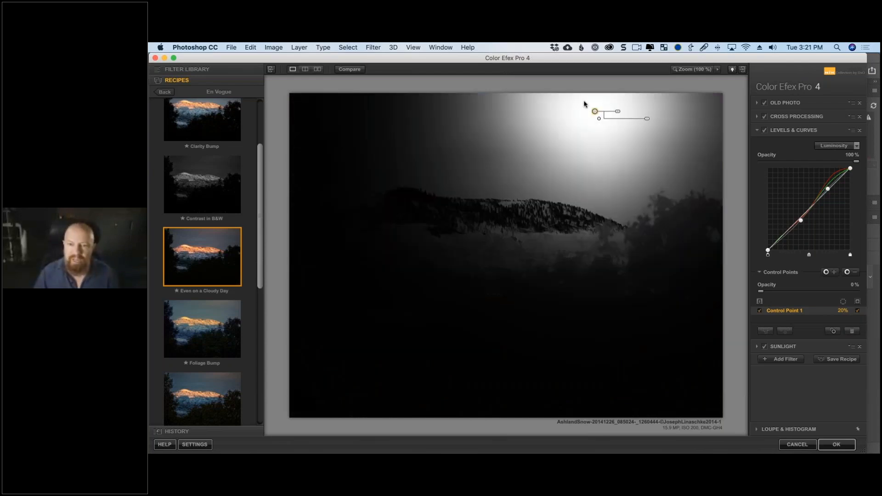
drag(595, 111, 590, 107)
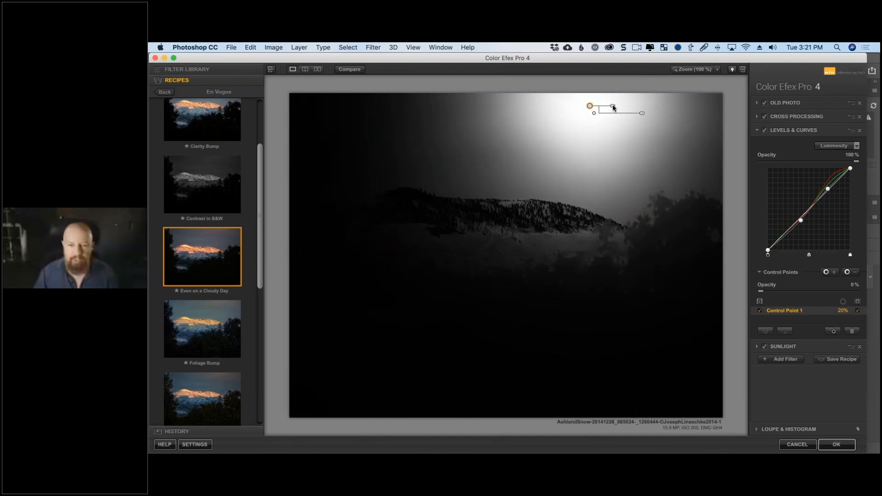
drag(613, 107, 618, 107)
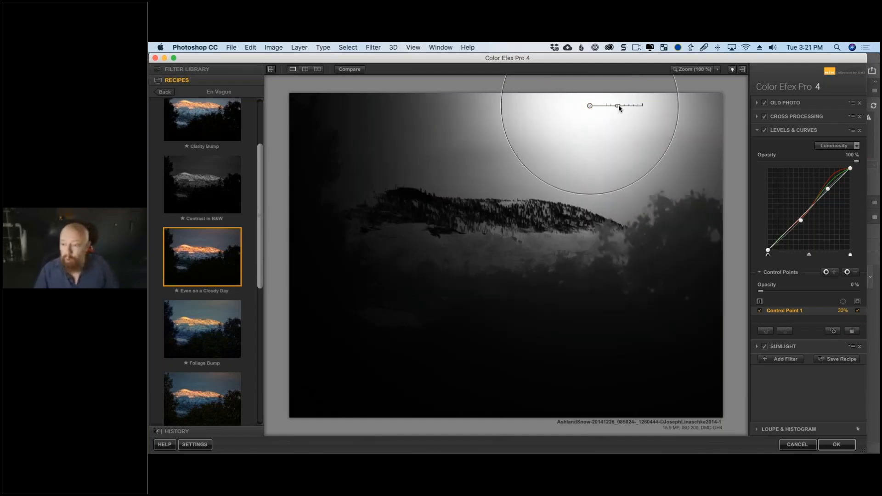
drag(619, 106, 620, 106)
click(857, 311)
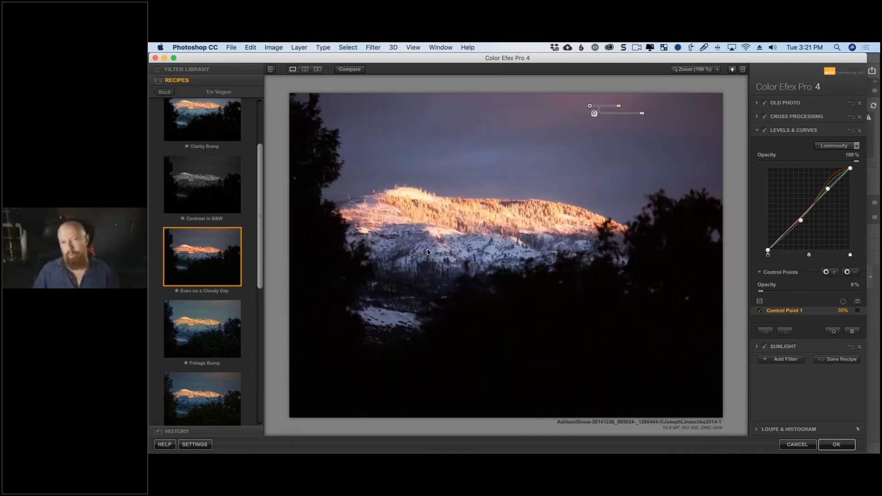
- With the control point mask shown, add a negative control point on the mountain's lower snowy slope and size it to 35%
click(857, 311)
click(829, 272)
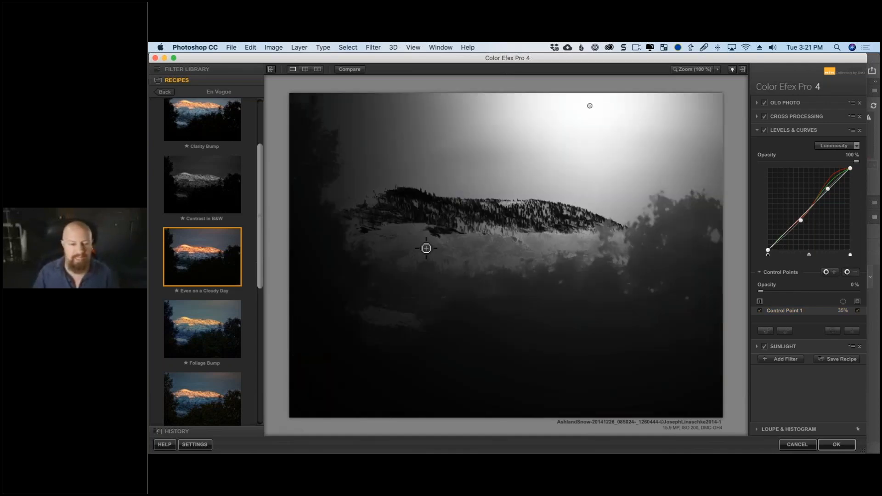
click(426, 248)
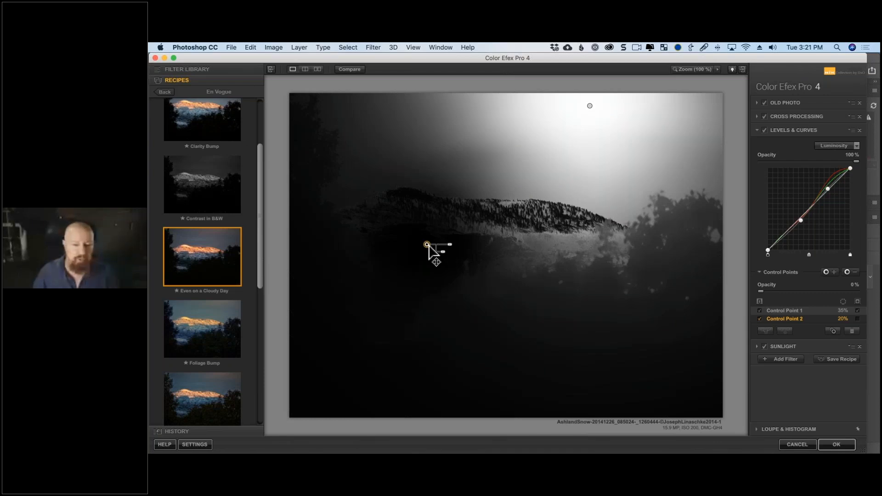
drag(427, 245, 433, 252)
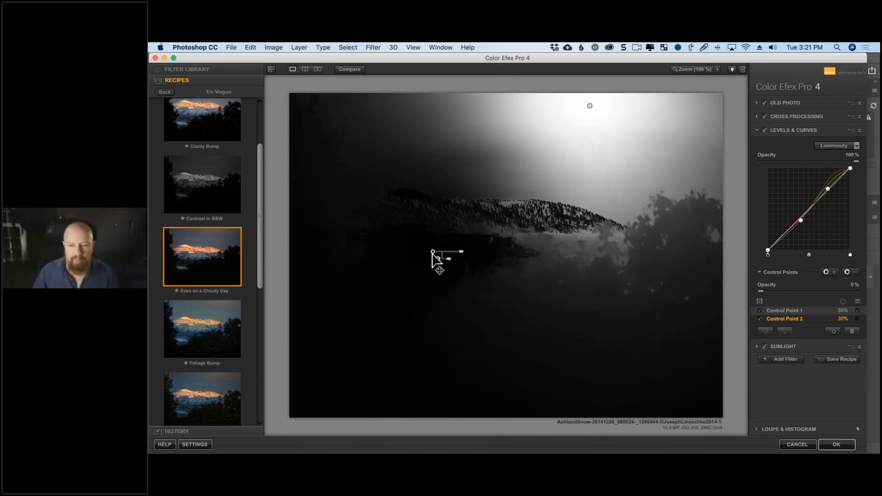
- Duplicate the negative control point farther right along the snowy slope at 23% size, and reduce the original one to 27%
drag(432, 252, 542, 249)
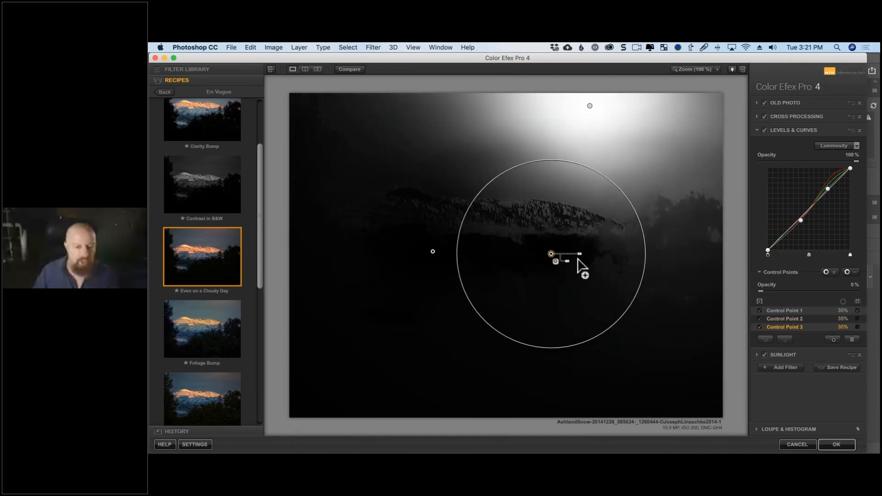
drag(577, 259, 561, 256)
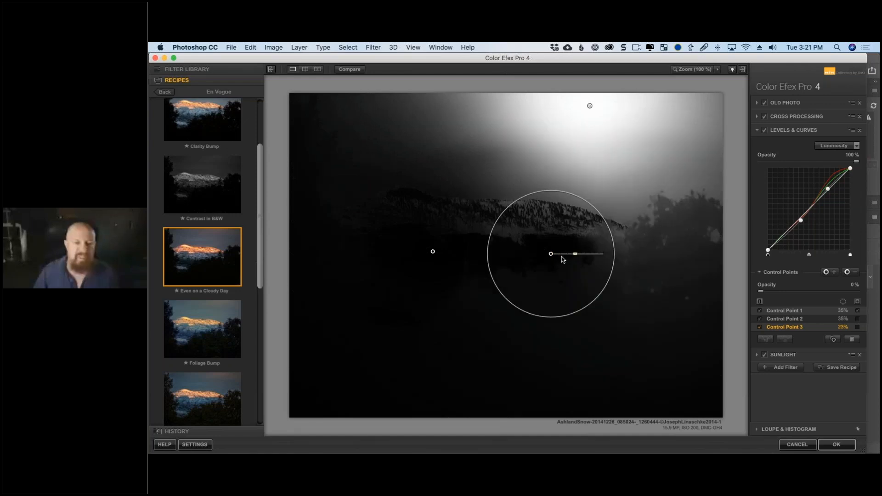
click(432, 251)
drag(459, 251, 448, 252)
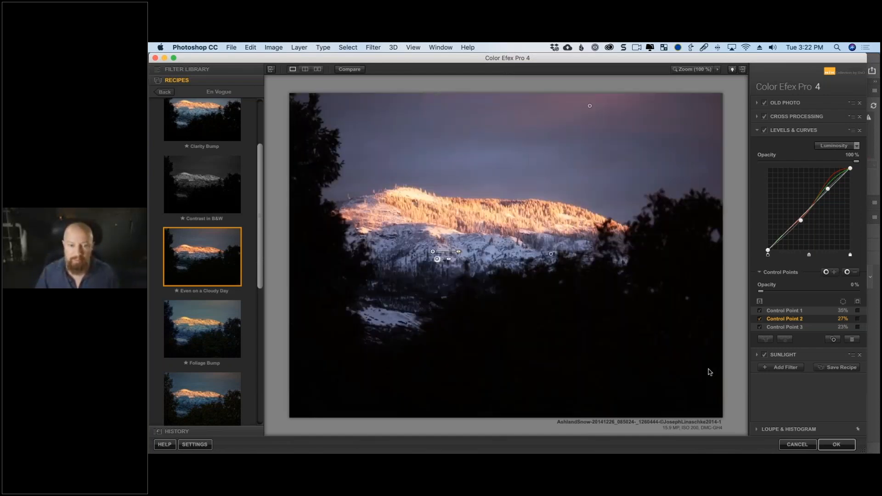
- Enlarge the sky control point to 39% and toggle the Levels & Curves effect to compare the image
click(590, 105)
drag(618, 106, 621, 108)
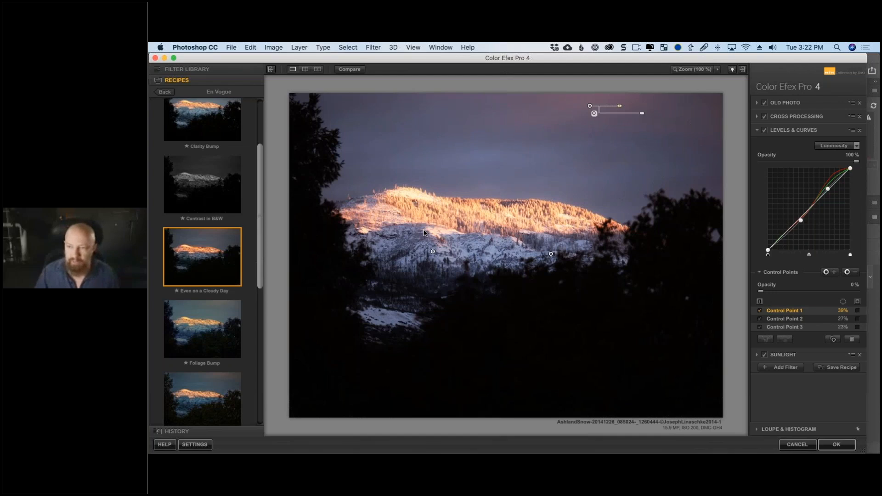
click(764, 131)
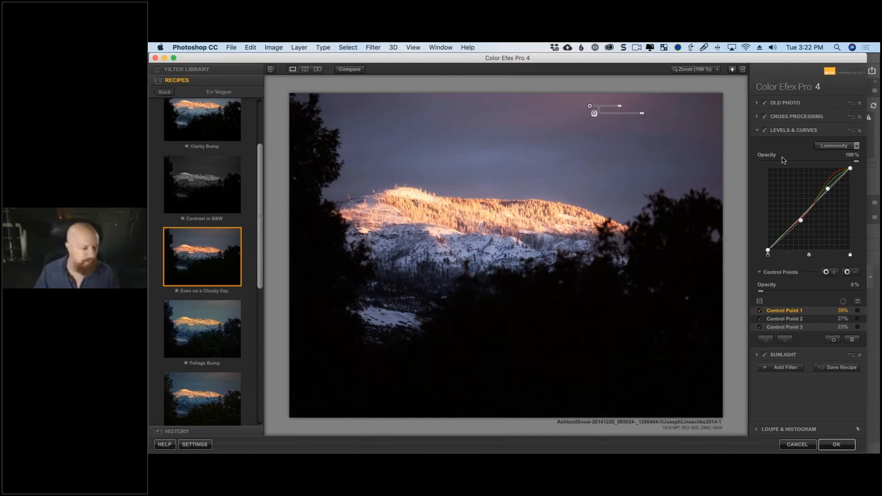
- In mask view, duplicate the sky control point, spread both points across the upper sky, and enlarge the right one to 42%
key(alt)
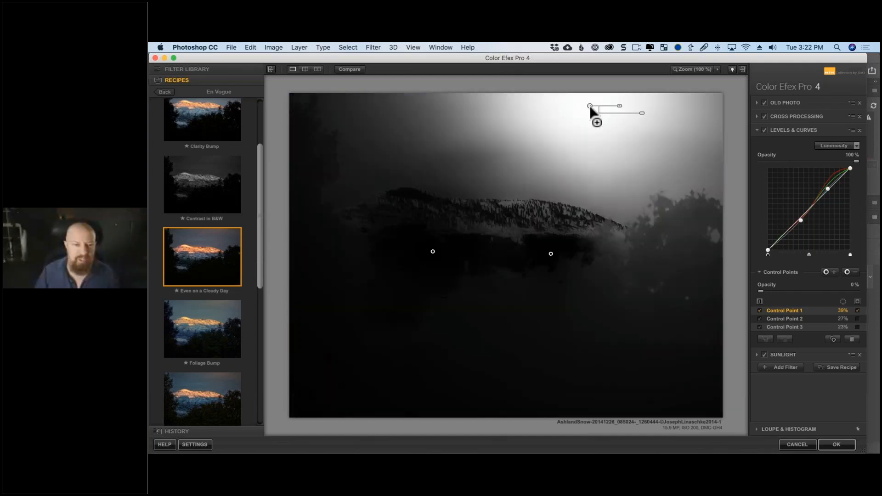
click(589, 106)
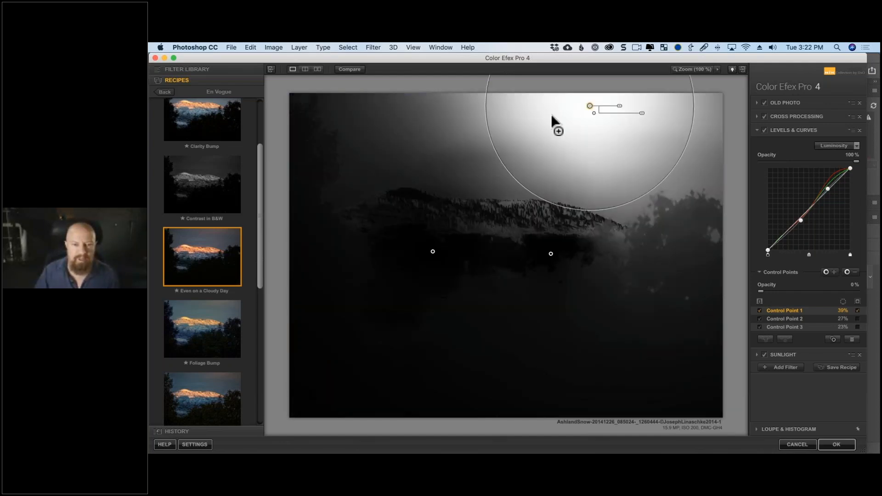
alt+click(412, 118)
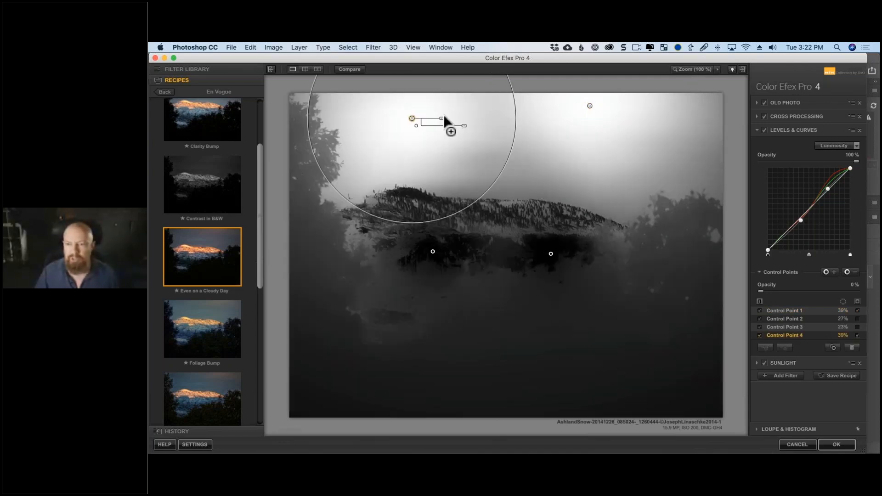
drag(412, 118, 476, 107)
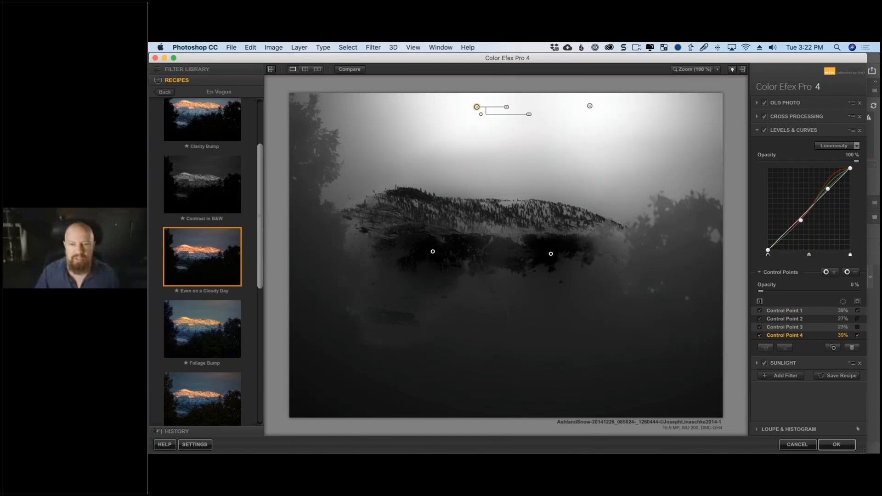
drag(589, 105, 663, 107)
drag(693, 107, 694, 107)
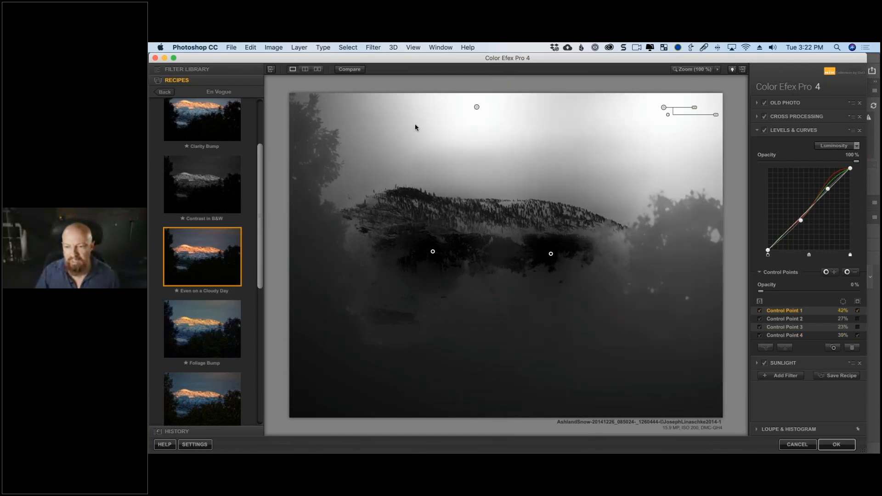
drag(476, 107, 503, 107)
- Add 28% negative control points on the dark right-hand trees and the dark lower foreground
click(850, 272)
click(671, 280)
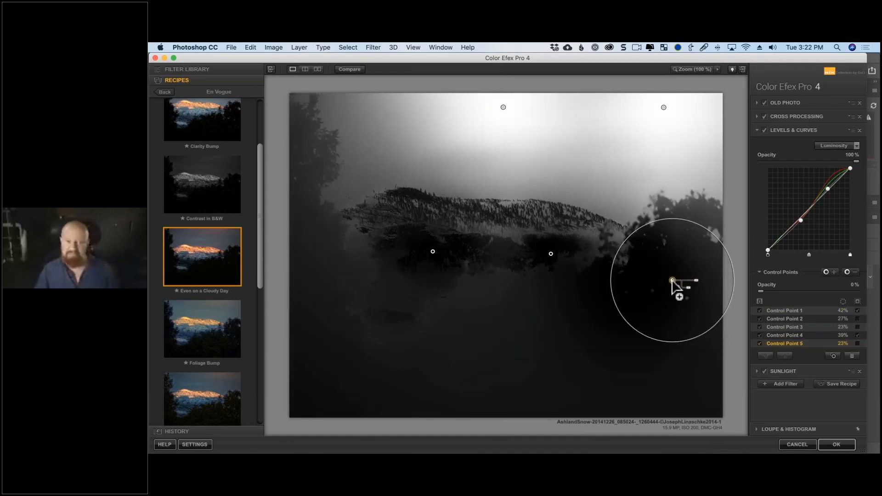
click(541, 345)
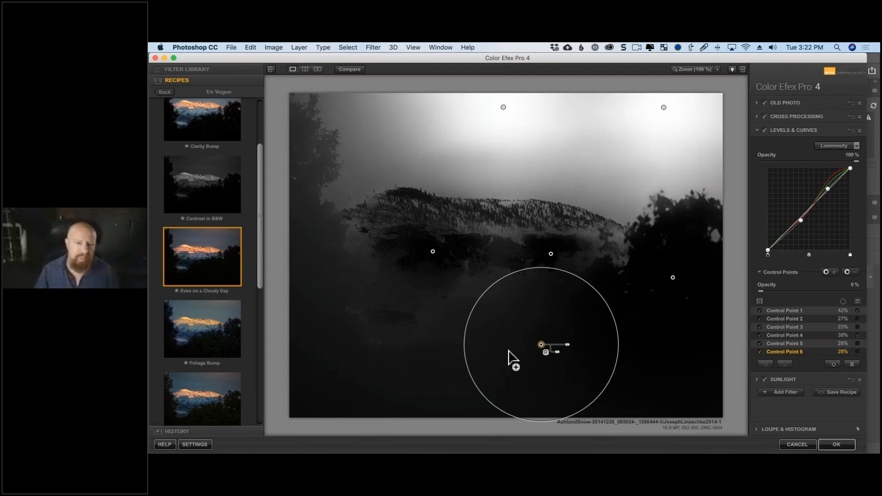
drag(541, 344, 476, 343)
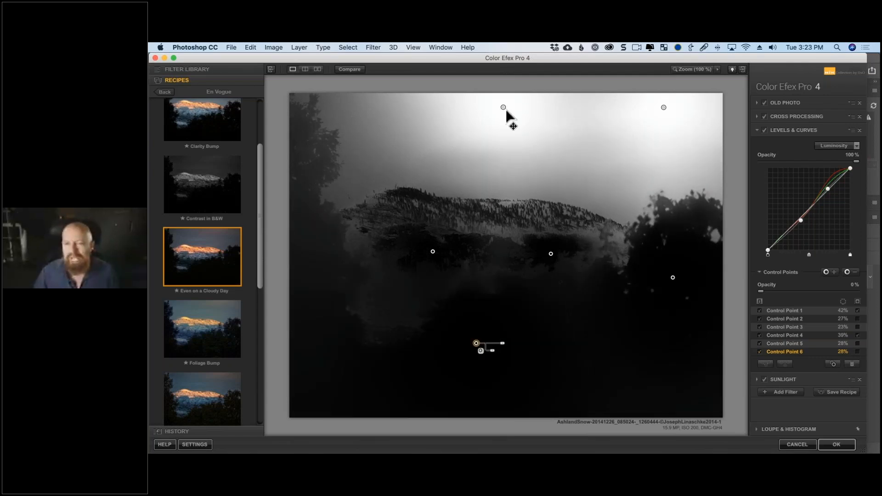
- Shift the left sky control point slightly toward the right one and hide the masks of all control points
drag(505, 109, 524, 109)
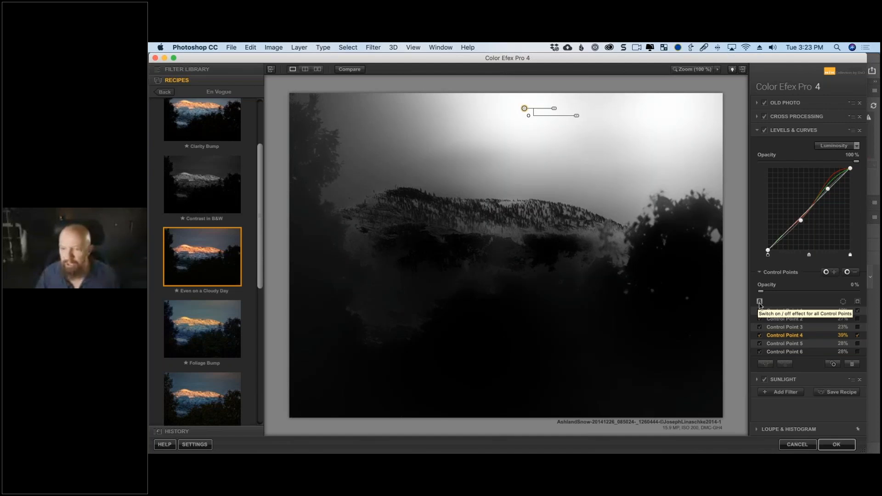
click(857, 302)
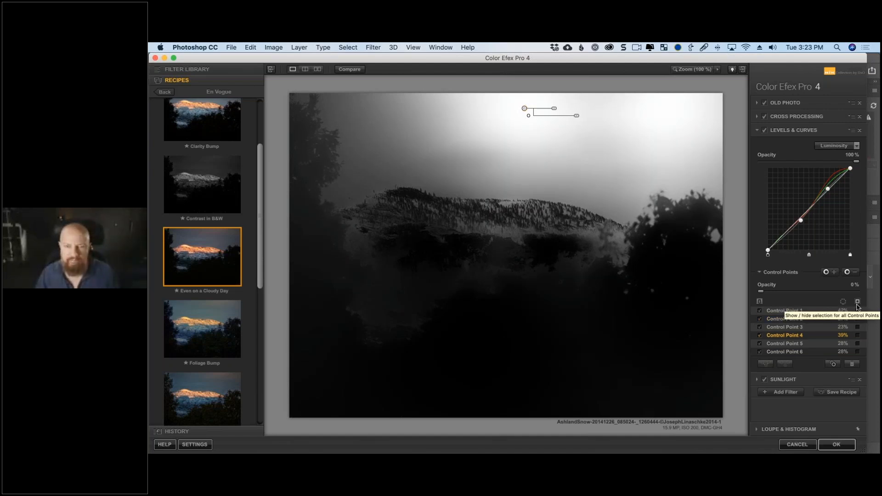
click(857, 304)
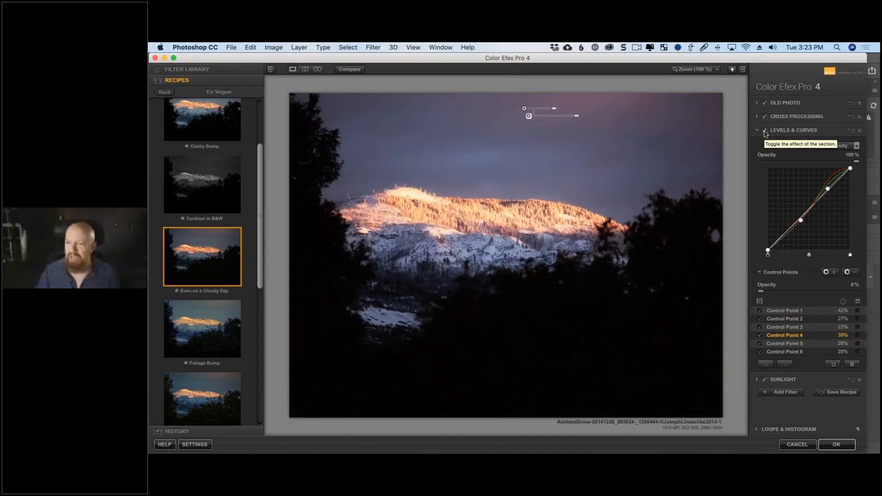
- Try selecting all six control points as a range, and the right slope point together with both sky points
click(799, 313)
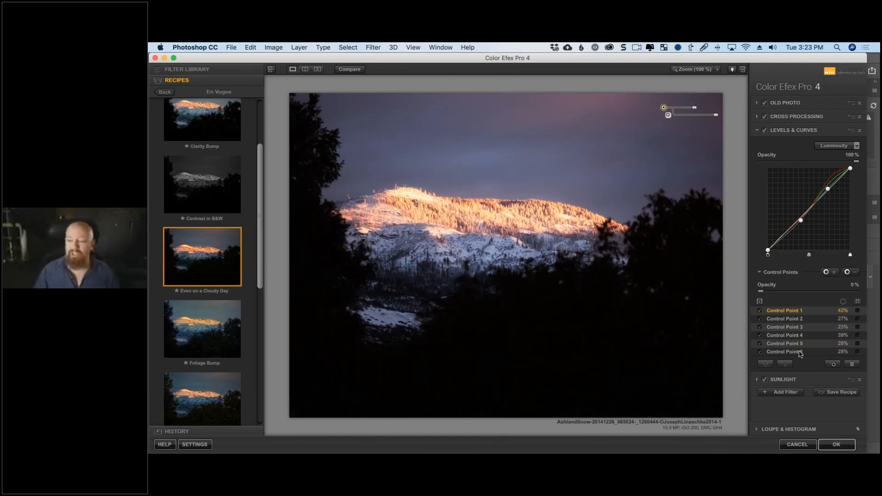
shift+click(800, 352)
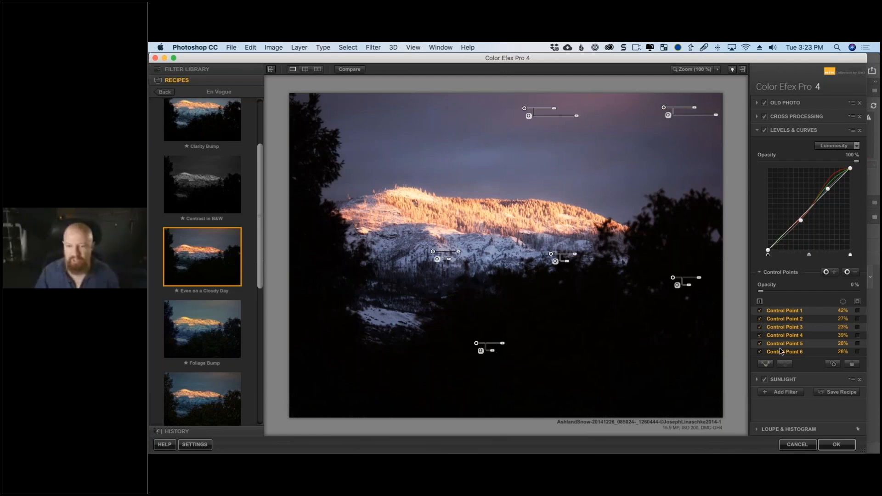
click(800, 327)
mouse_move(581, 147)
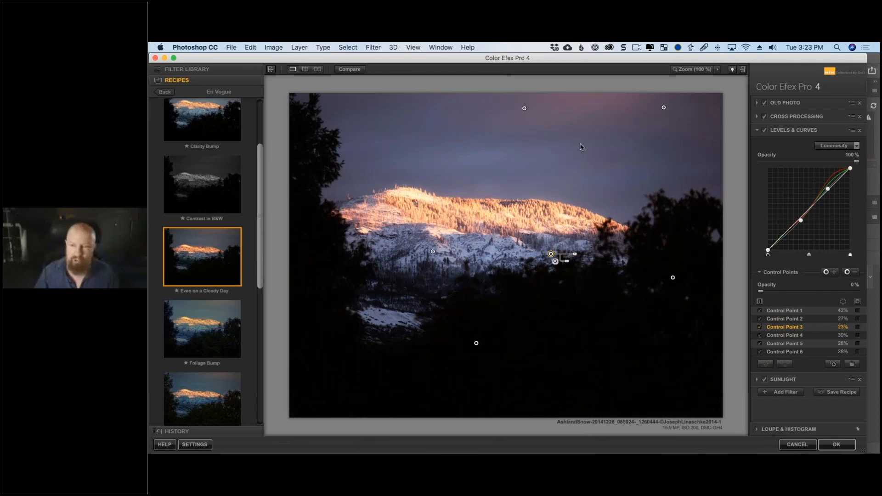
shift+click(524, 109)
shift+click(663, 107)
- Copy all six Levels & Curves control points and paste them into the Cross Processing filter
click(812, 350)
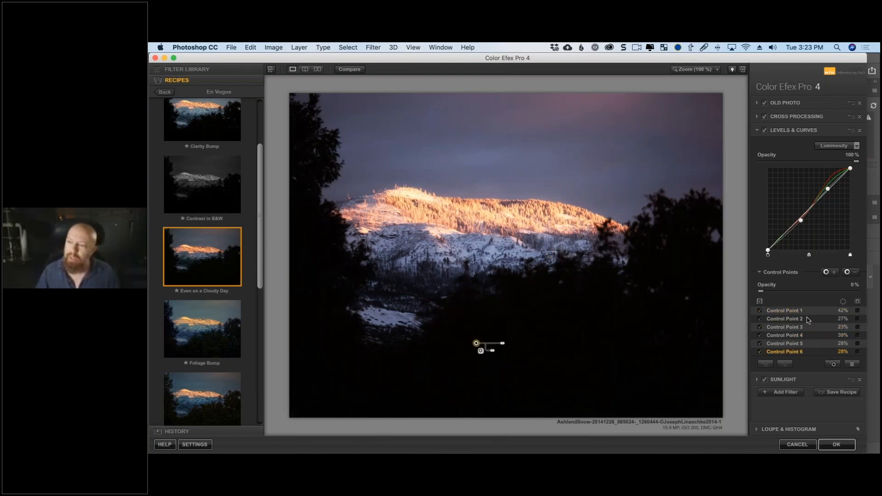
key(super+a)
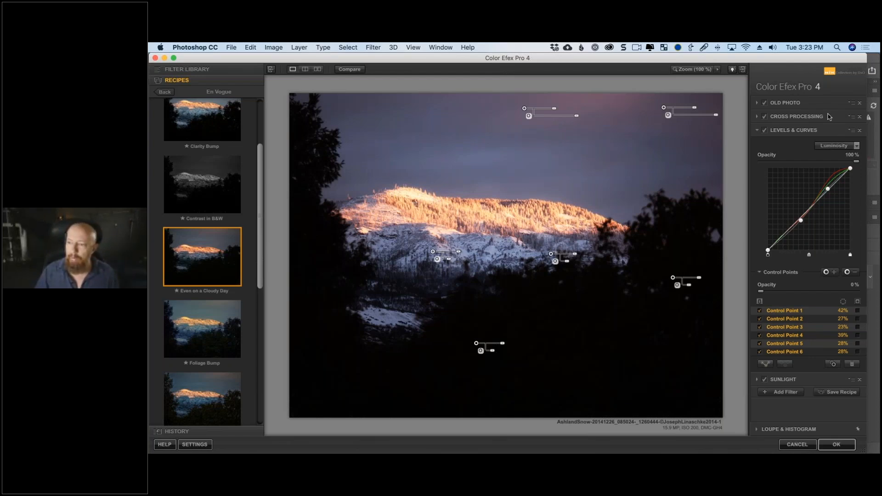
click(829, 117)
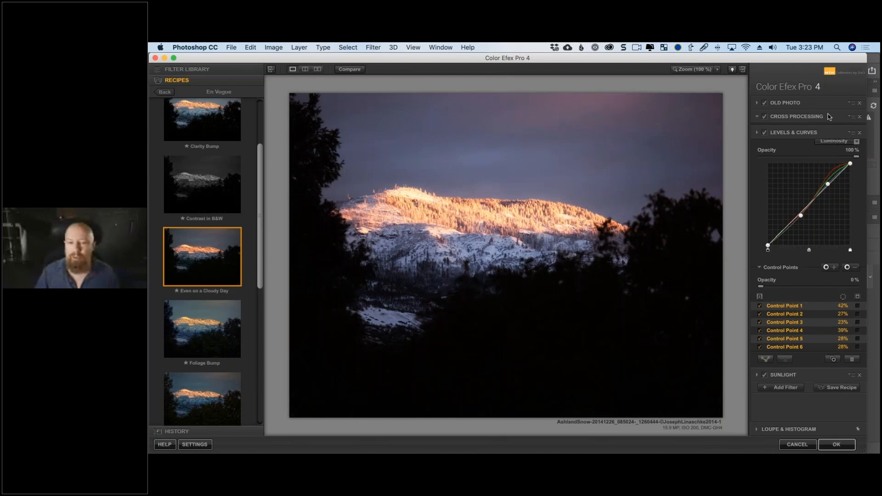
click(851, 116)
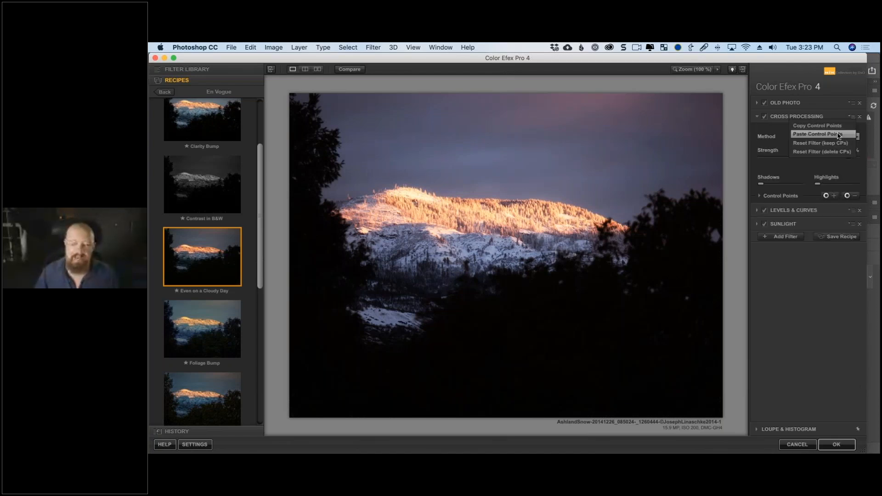
click(838, 134)
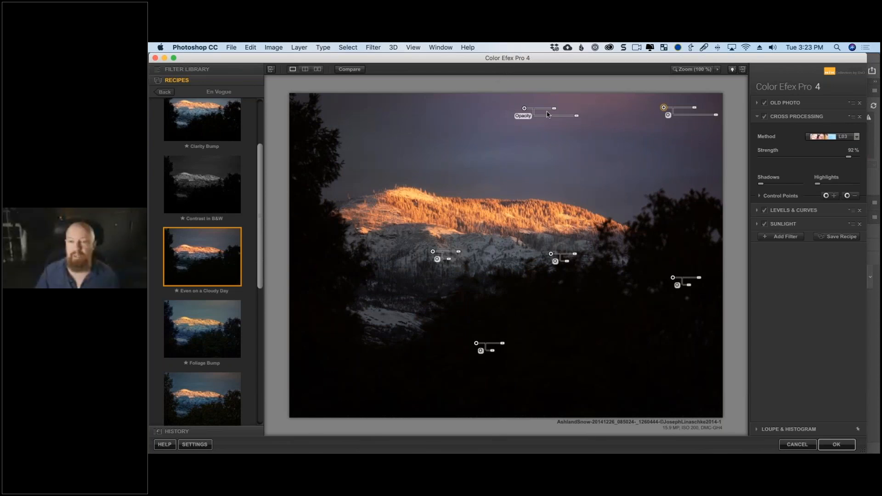
- In Levels & Curves, raise the Red channel's highlight point further and nudge its shadow point slightly above the diagonal
click(757, 210)
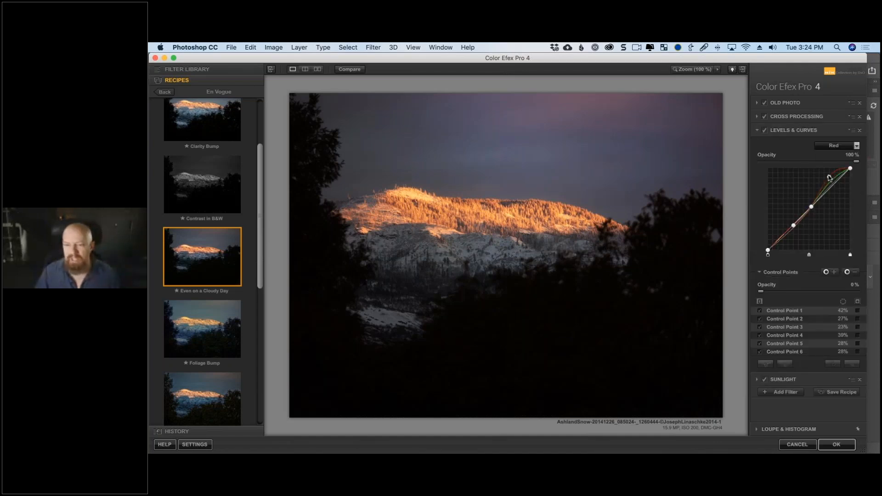
click(829, 176)
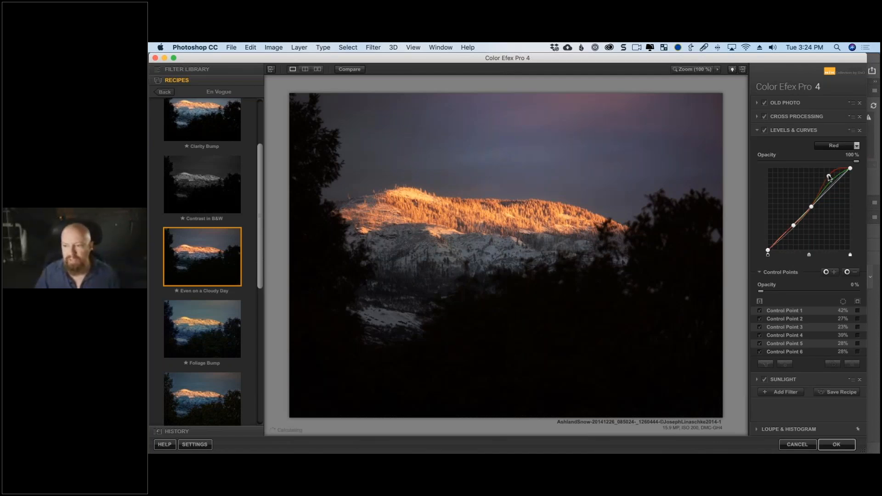
drag(828, 175, 825, 176)
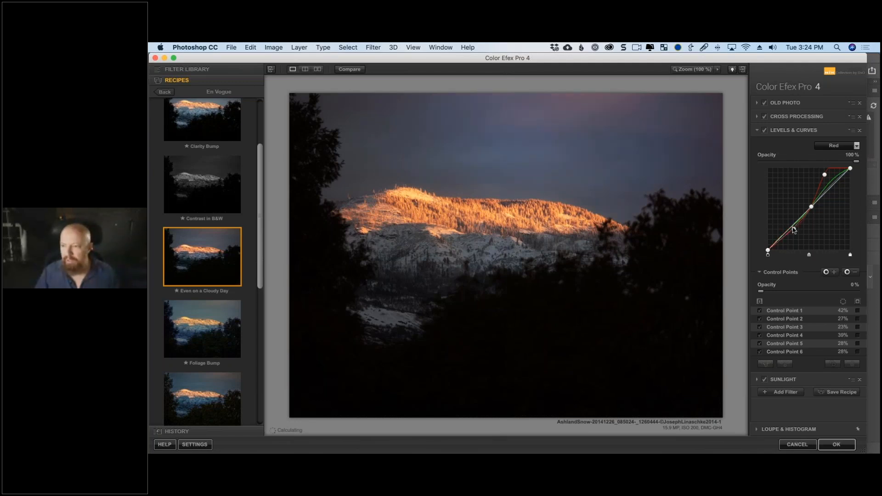
click(790, 226)
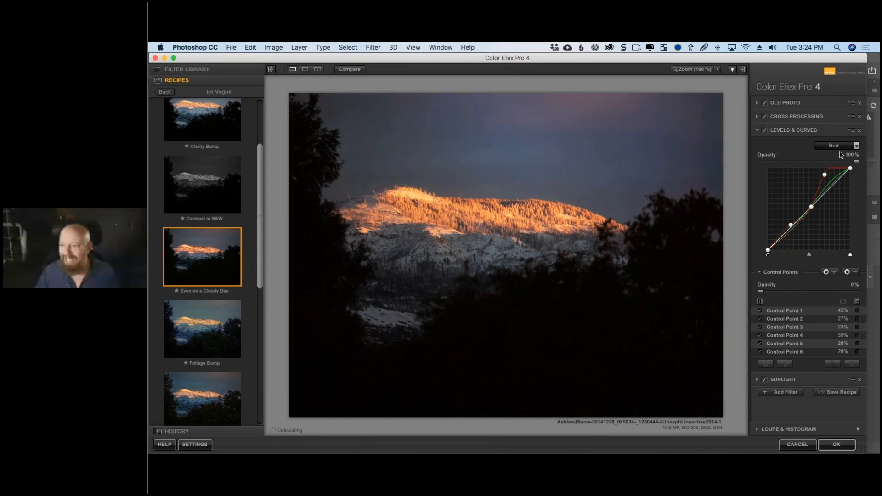
- Lower the highlights on the Blue channel's curve and set the Levels & Curves opacity to 40%
click(840, 146)
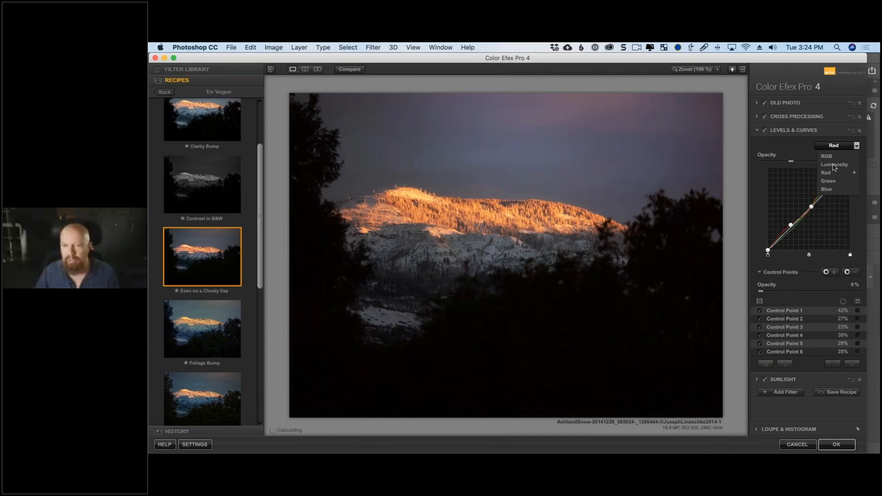
click(832, 189)
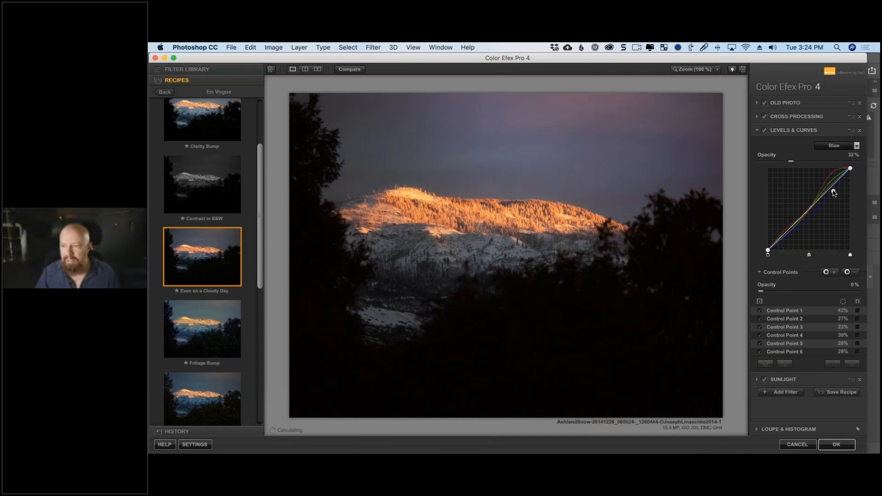
click(830, 161)
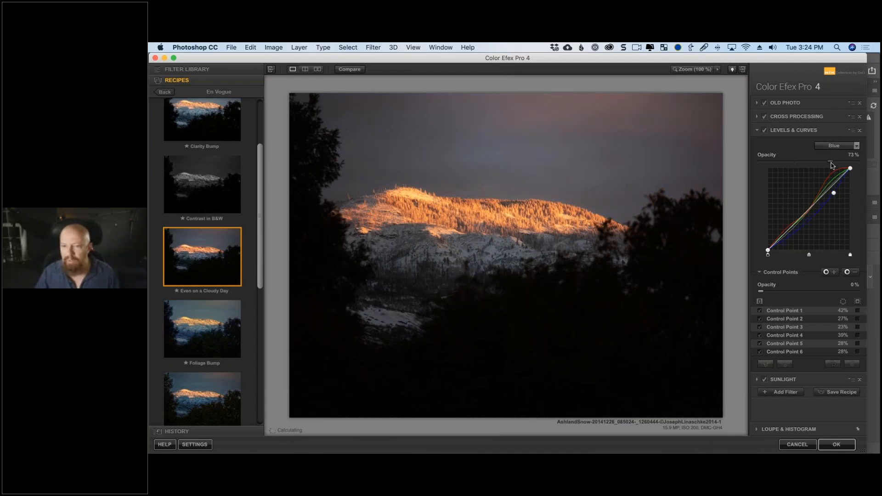
drag(830, 162, 798, 161)
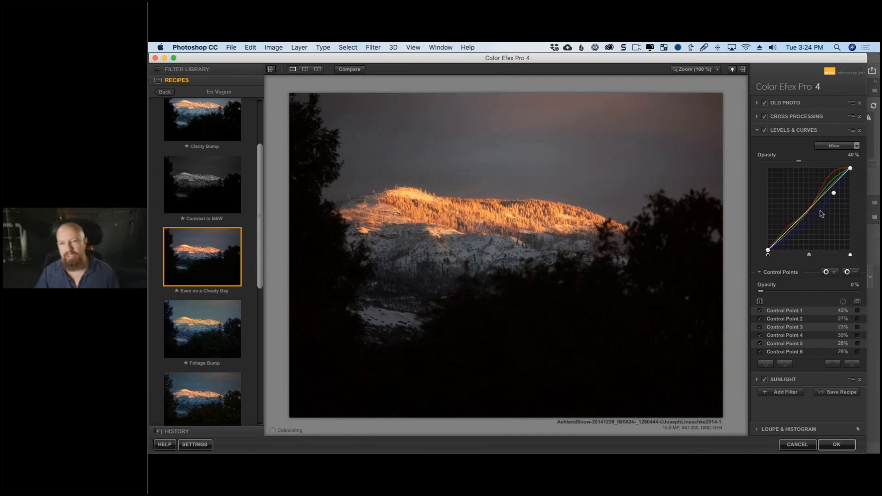
- In Levels & Curves, anchor the Blue curve's midpoint back on the diagonal and move its highlight point slightly further toward the highlights
drag(819, 211, 812, 208)
drag(833, 193, 836, 193)
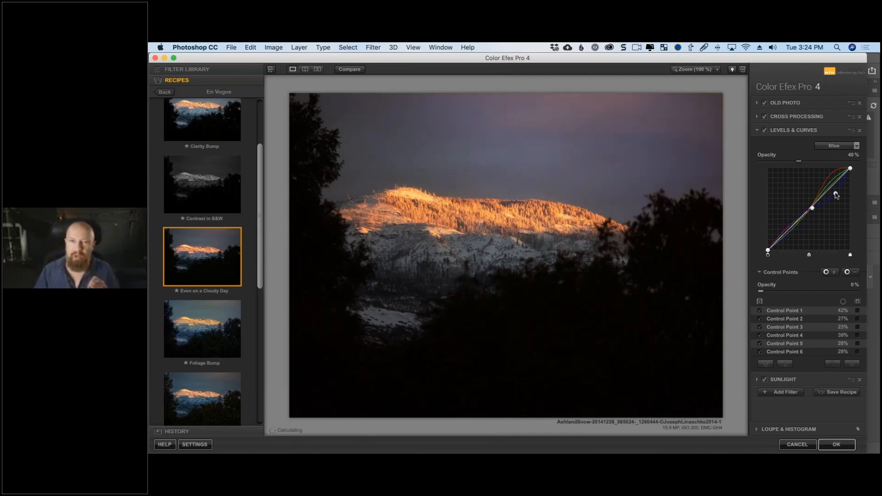
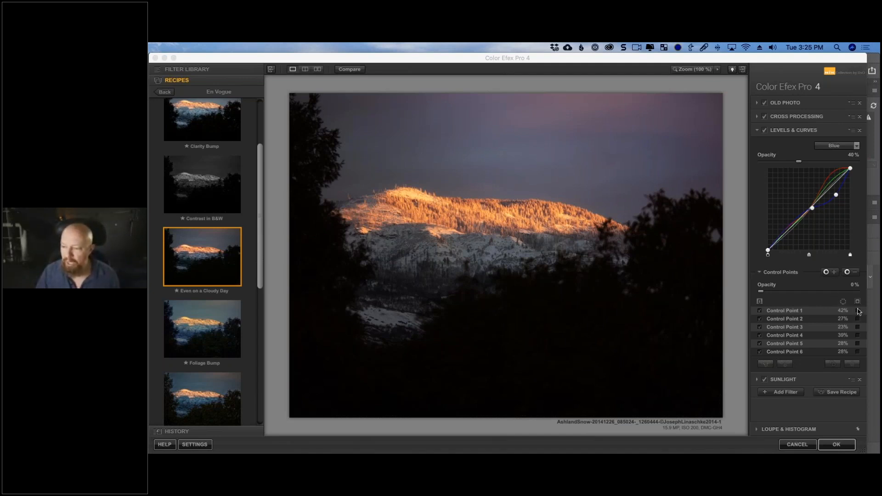
click(821, 306)
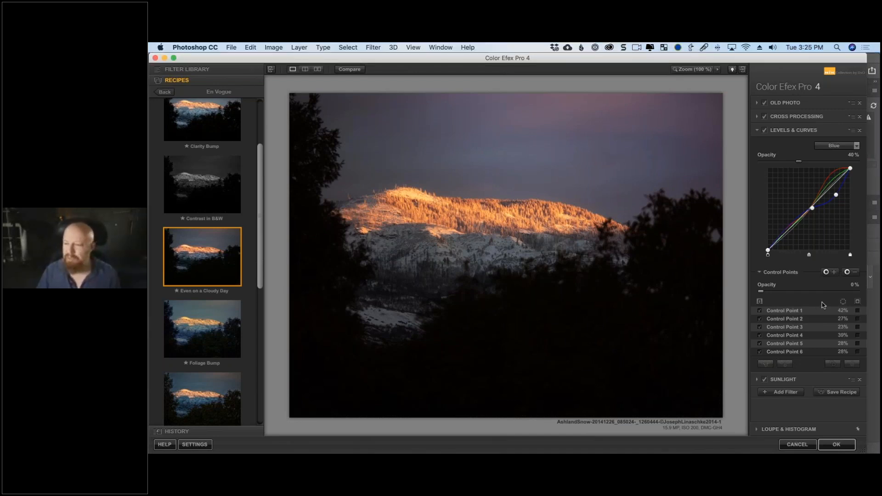
click(857, 312)
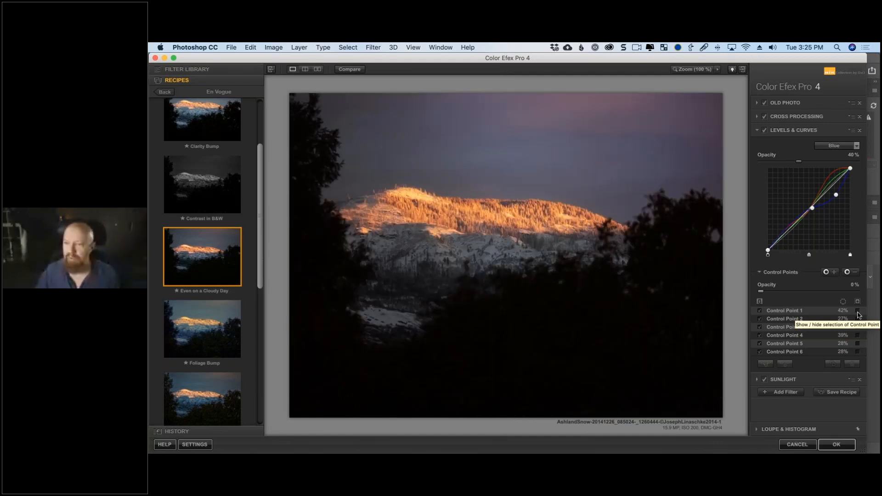
- In the Sunlight filter, place a control point in the sky above the mountain, show its mask and size it to 35%
click(779, 379)
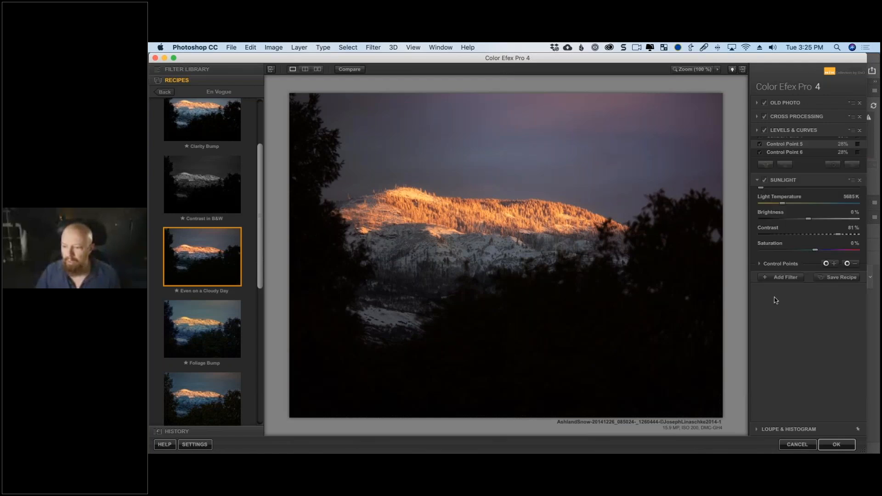
click(825, 242)
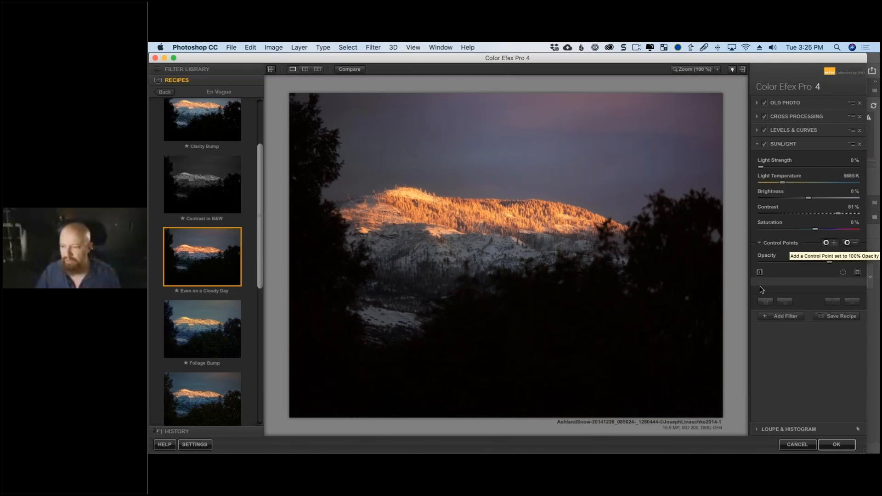
click(497, 162)
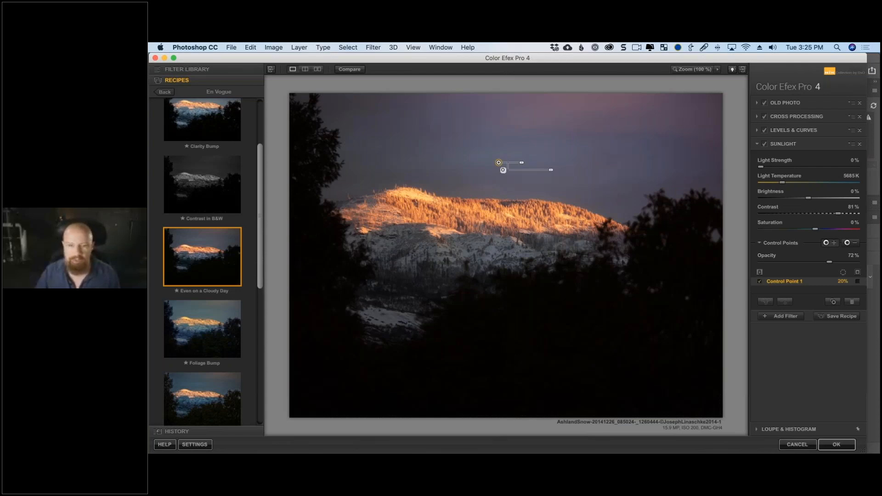
click(857, 282)
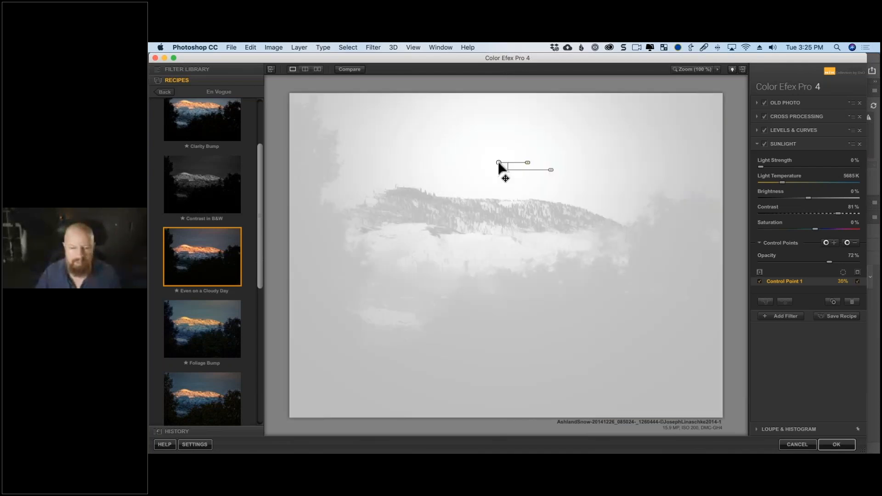
- Try a second Sunlight control point over the dark trees, sized to 44%, then delete it along with a repeated placement
click(509, 329)
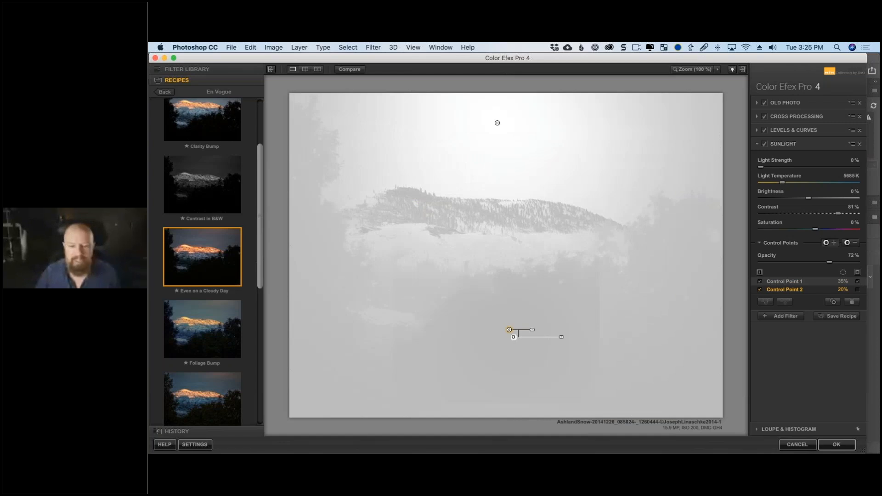
drag(532, 329, 540, 329)
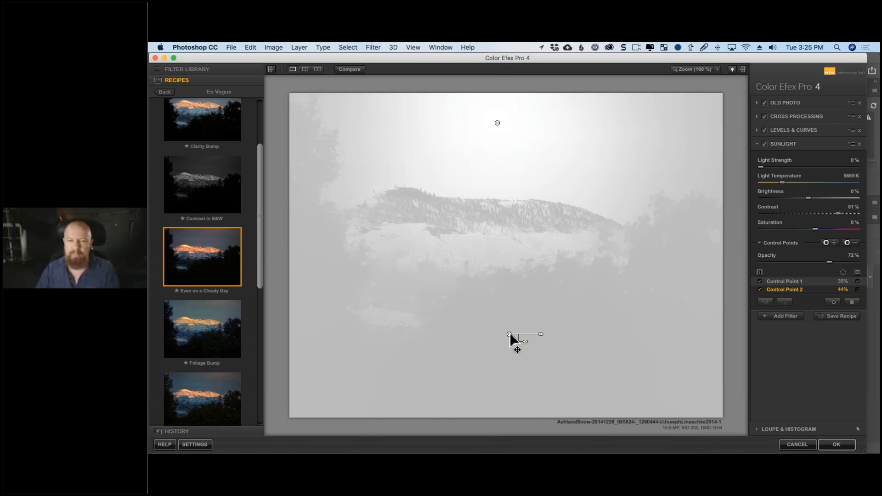
click(497, 123)
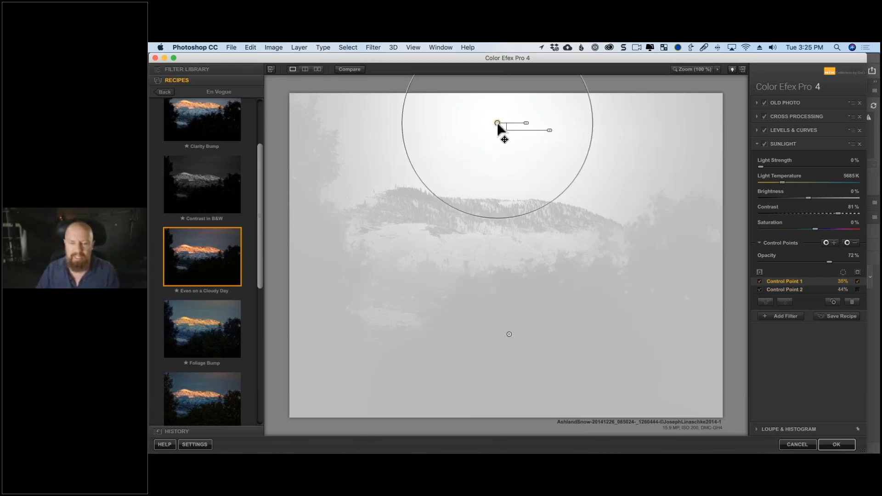
click(509, 334)
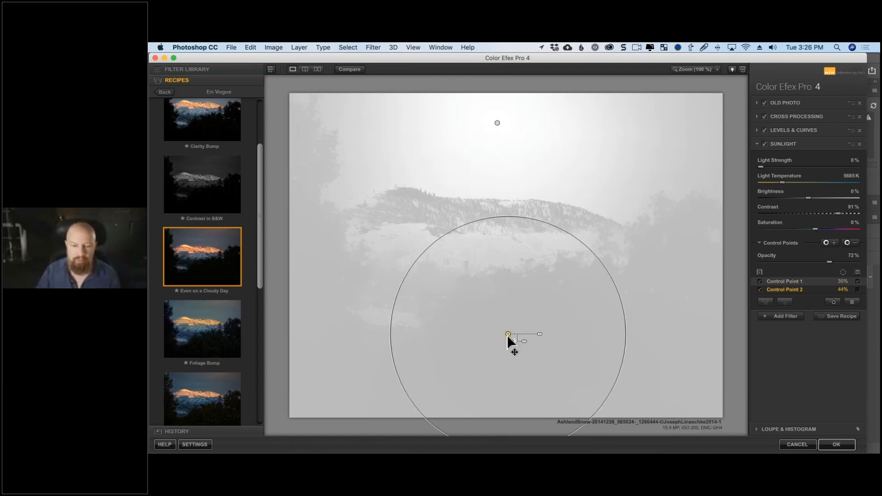
key(Delete)
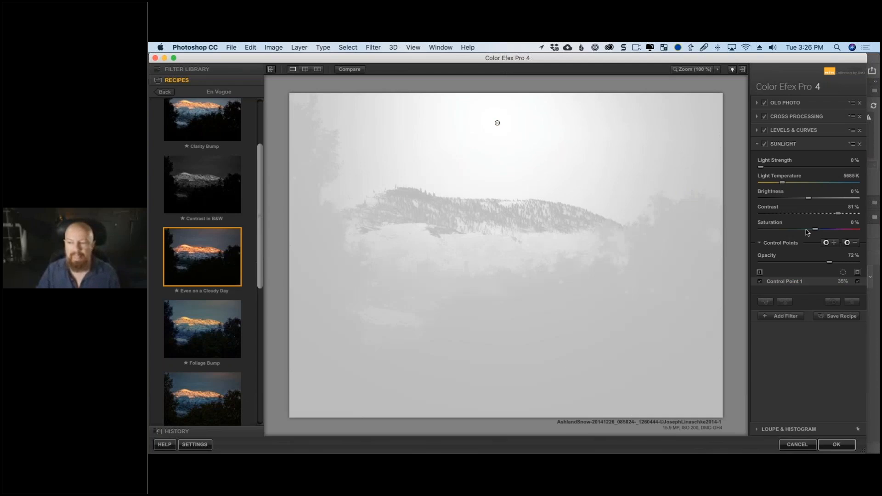
click(515, 333)
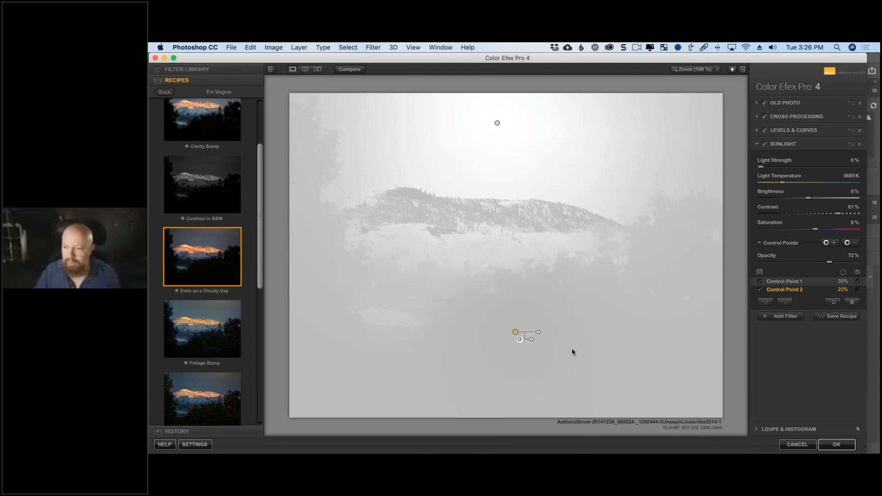
key(Delete)
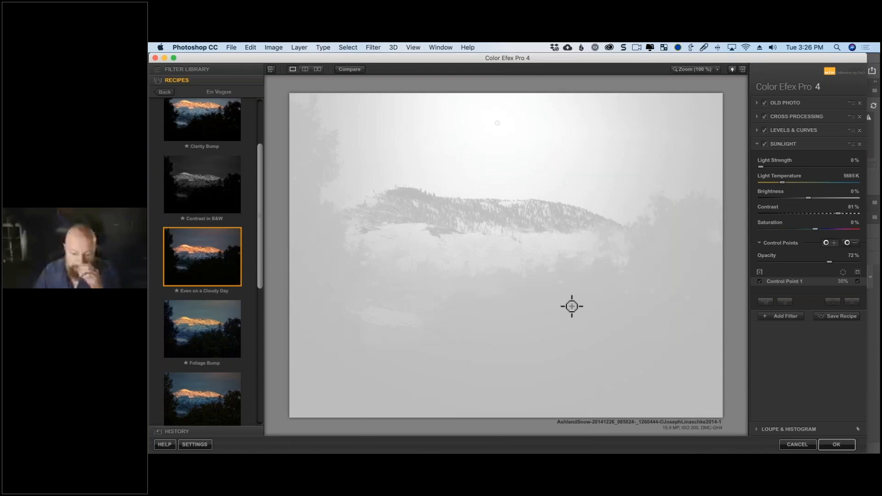
- Place a Sunlight control point over the dark trees at 0% opacity, enlarge it to 51% and compare its mask display off and on
click(516, 336)
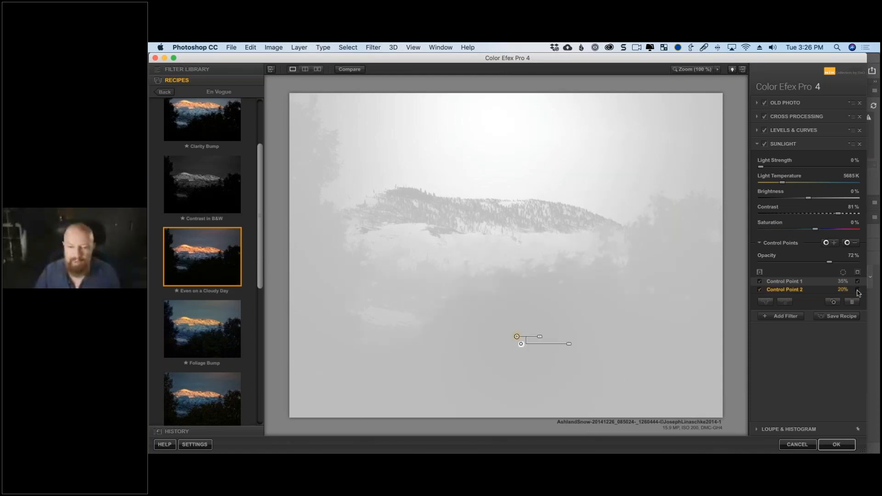
click(857, 290)
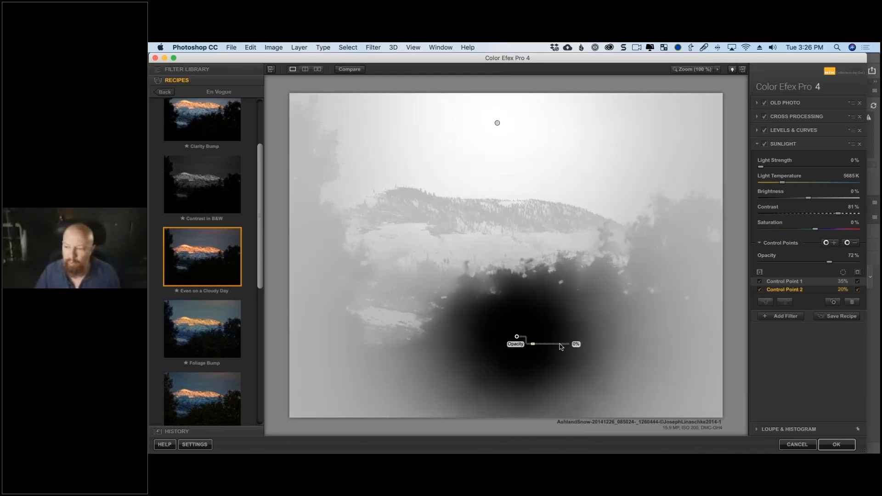
click(857, 290)
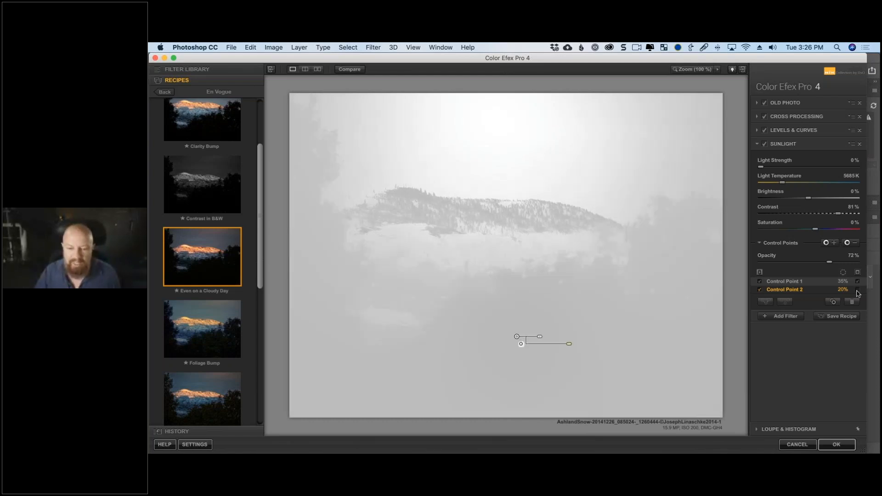
click(856, 290)
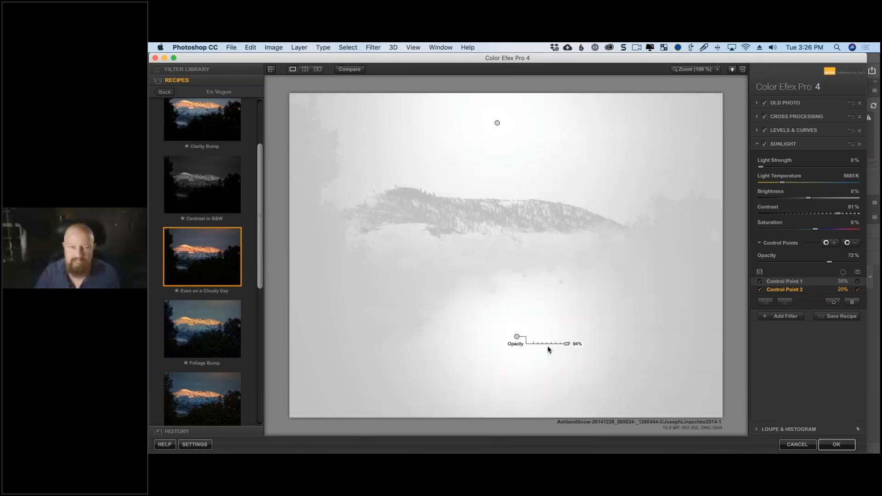
drag(541, 337, 550, 339)
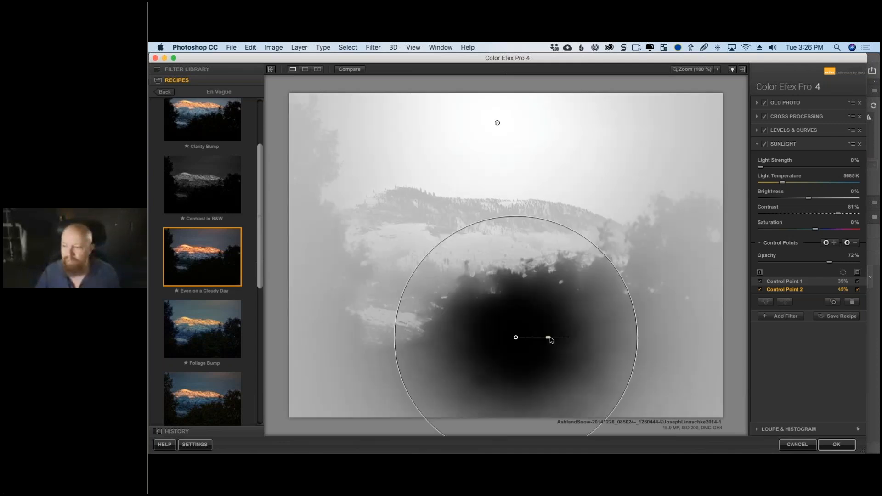
drag(551, 339, 570, 366)
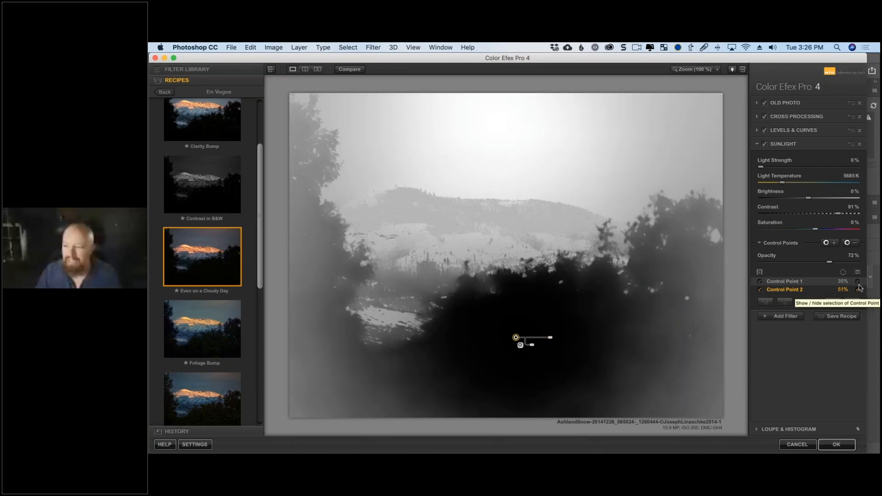
click(833, 281)
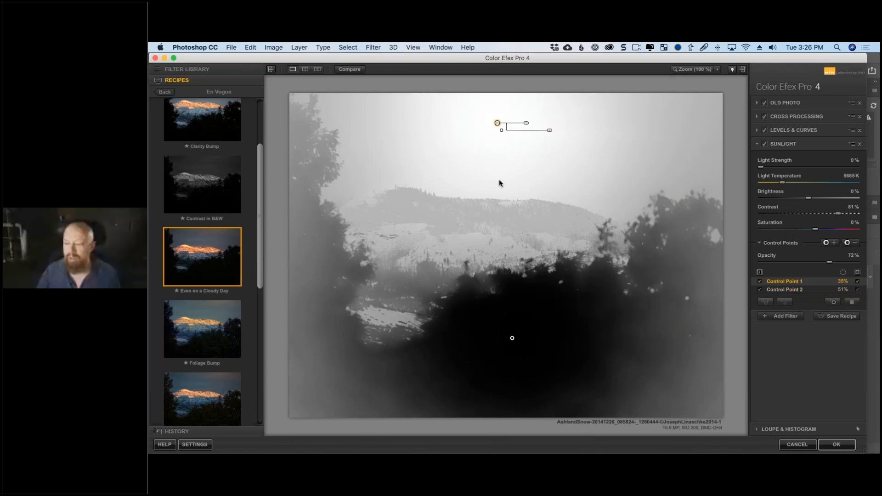
click(857, 289)
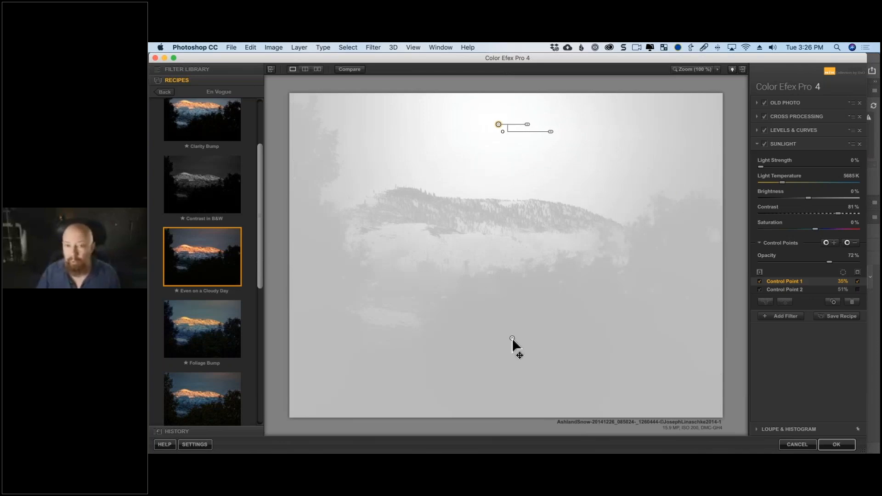
click(857, 289)
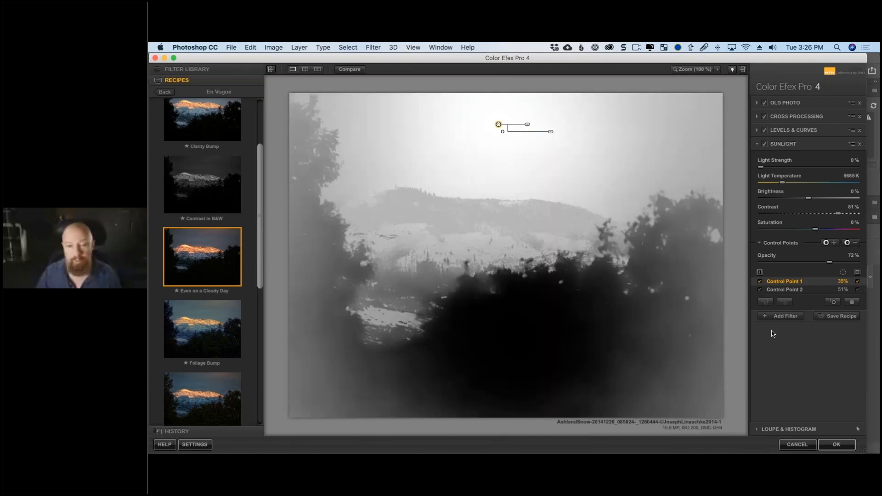
- Delete both Sunlight control points and apply the Color Efex Pro 4 filters to the smart object
key(Delete)
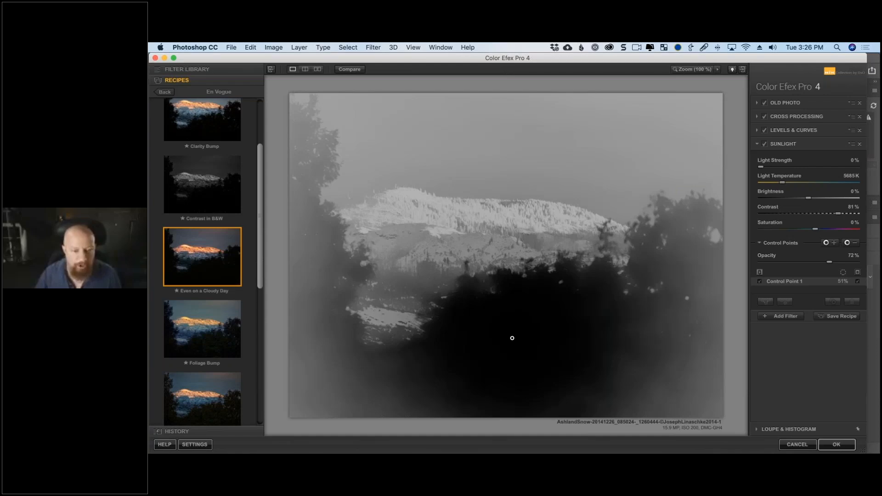
key(Delete)
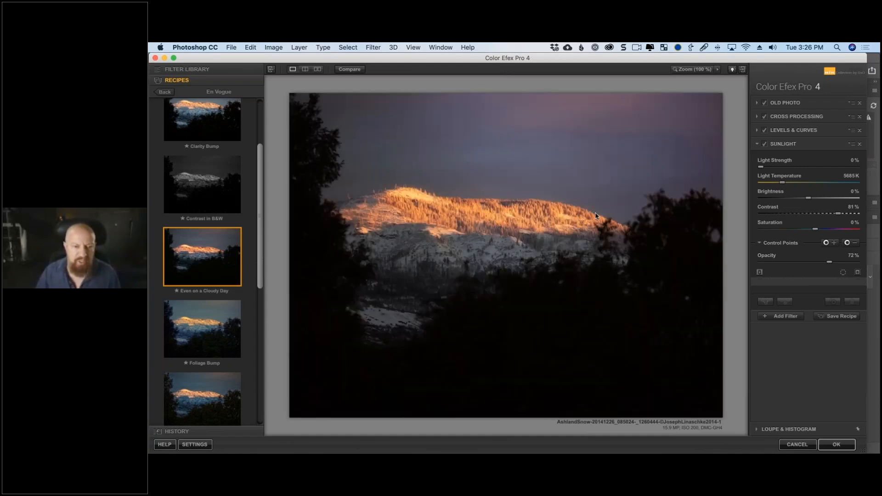
click(844, 446)
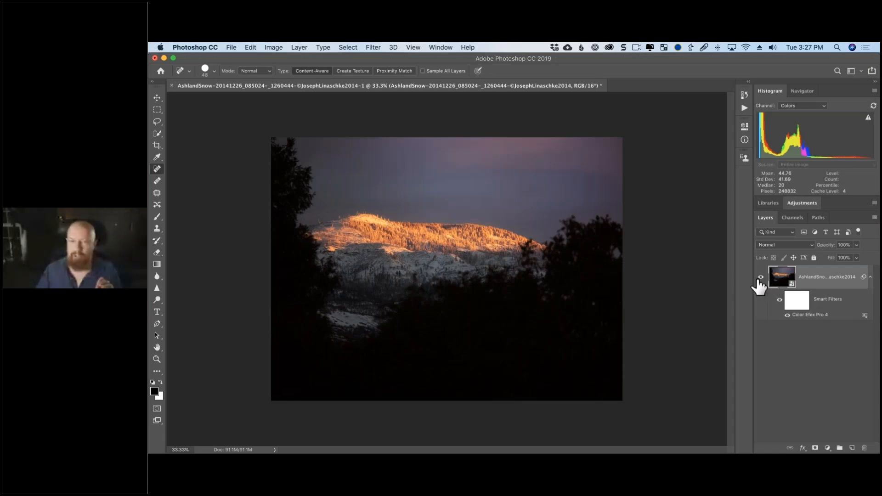
- Crop away the dark strip of trees along the photo's bottom edge and switch to the Move tool
key(c)
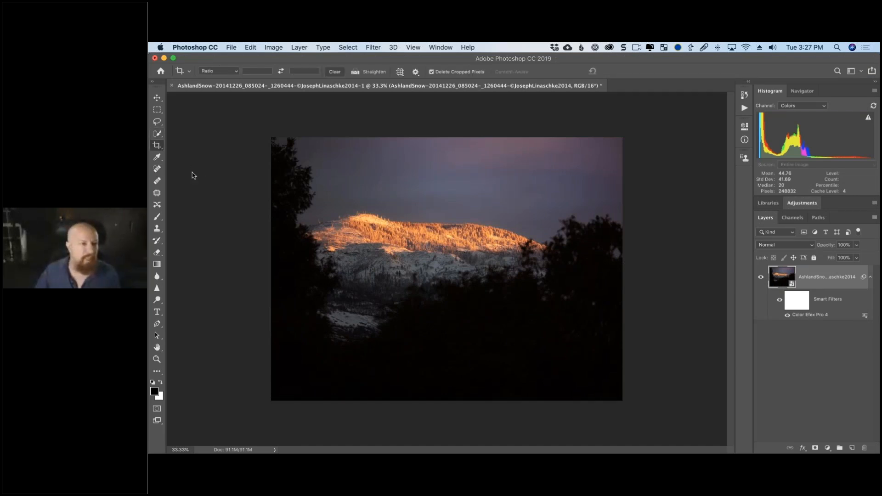
click(501, 356)
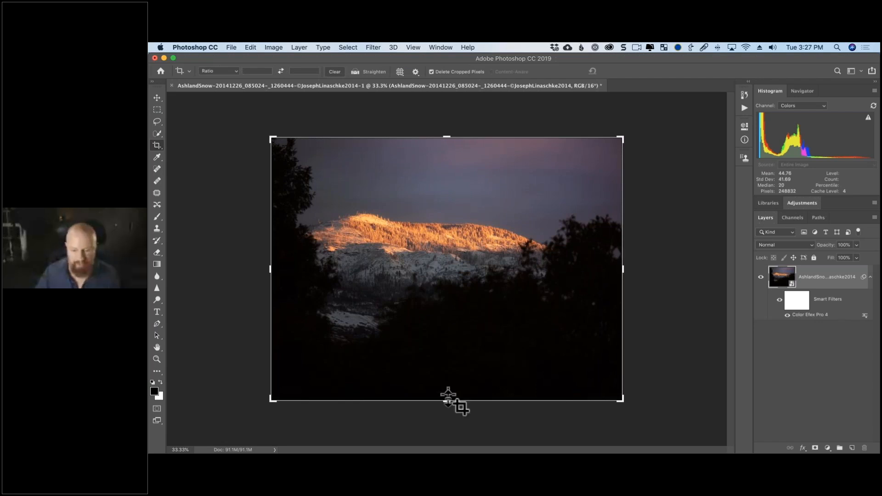
drag(448, 399, 448, 366)
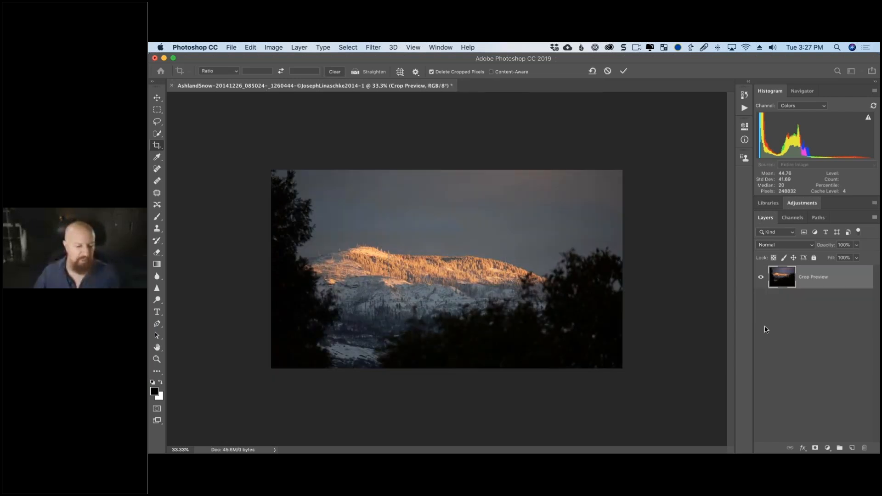
key(Return)
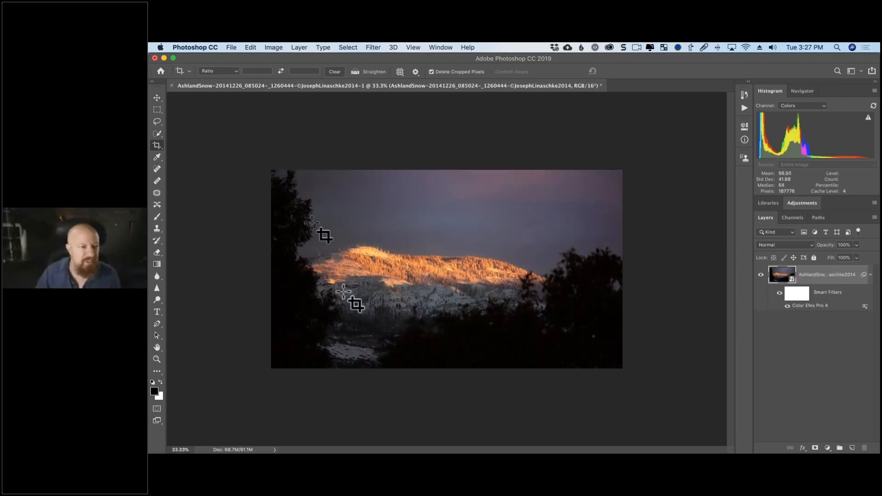
click(157, 98)
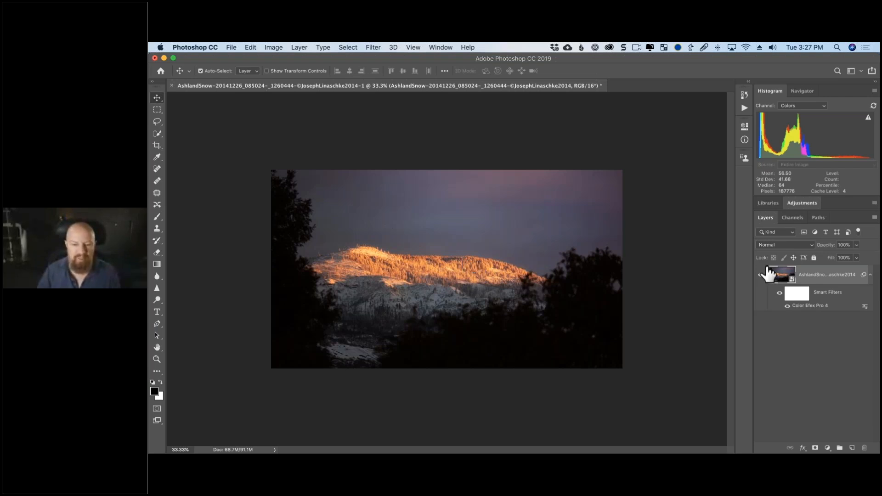
drag(507, 264, 626, 350)
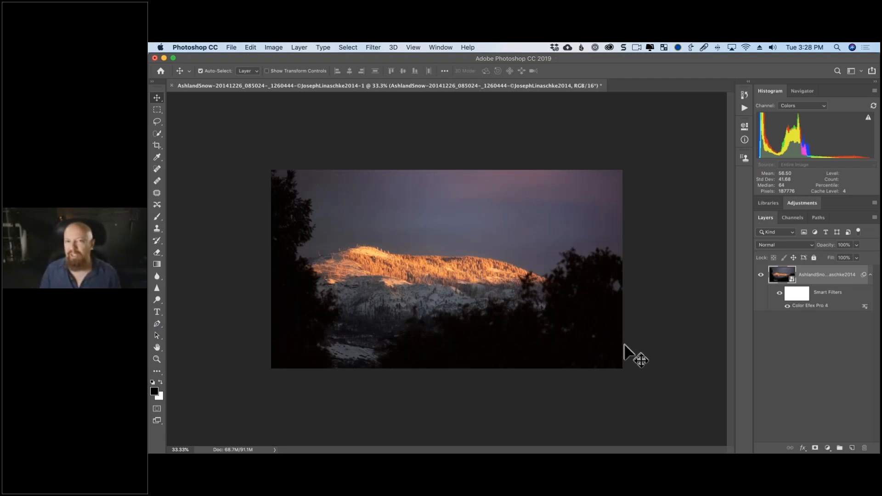
- Reopen the layer's Color Efex Pro 4 smart filter for editing and reveal the Levels & Curves control points on the image
double_click(797, 307)
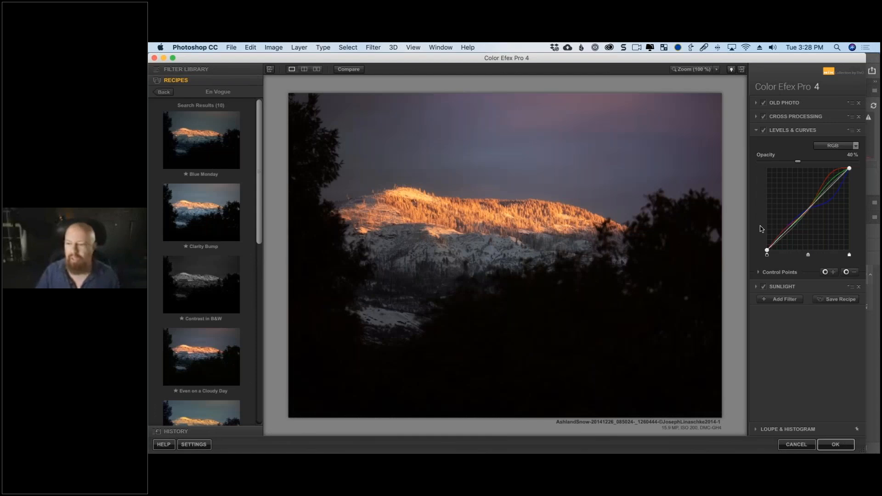
mouse_move(433, 254)
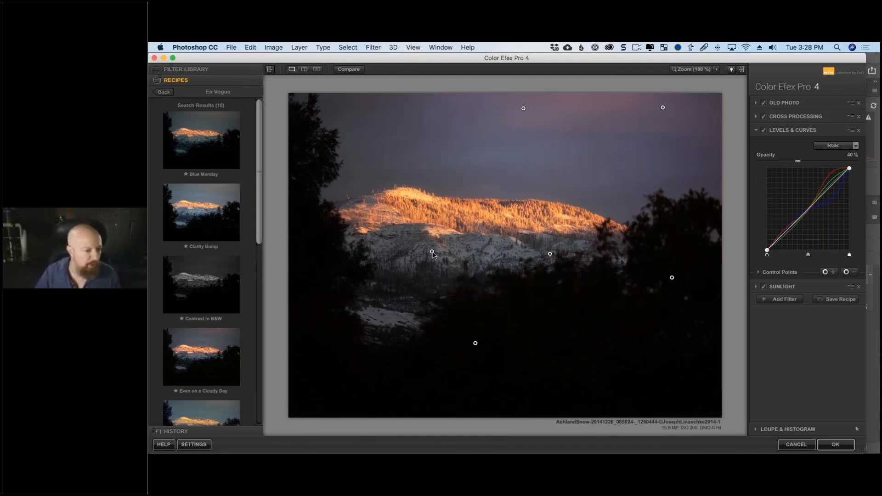
- Add a Detail Extractor filter from the filter library to the end of the filter stack
click(782, 299)
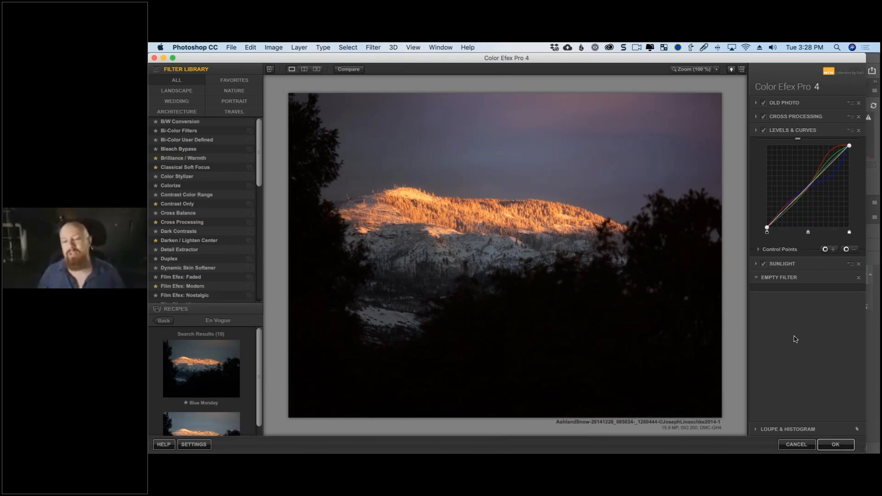
drag(260, 183, 260, 204)
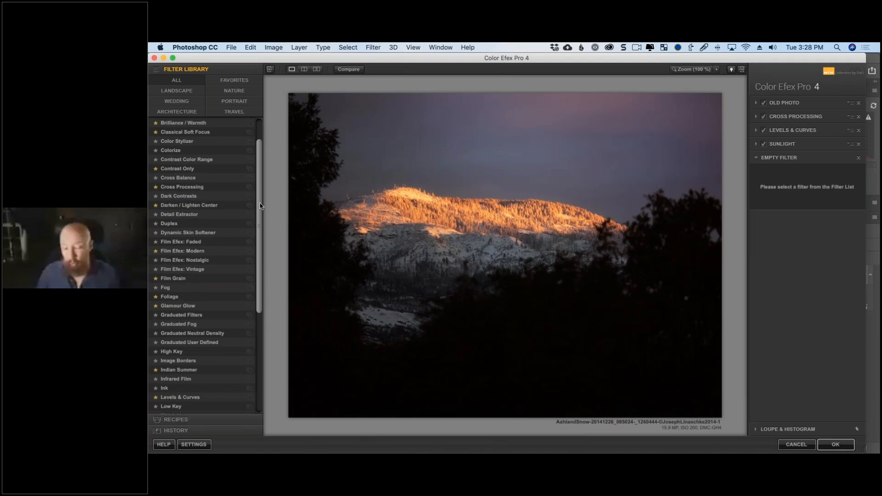
click(180, 214)
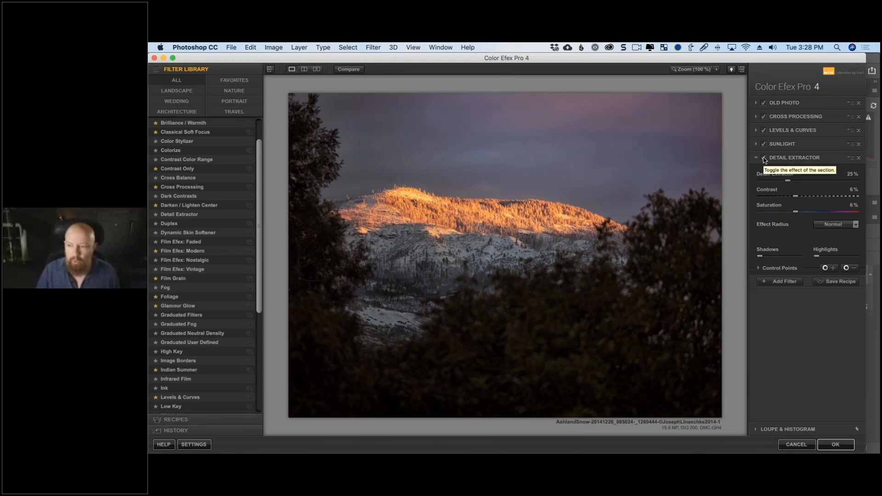
- Examine the sunlit mountainside at 100% zoom with the Detail Extractor effect switched off and on
click(463, 191)
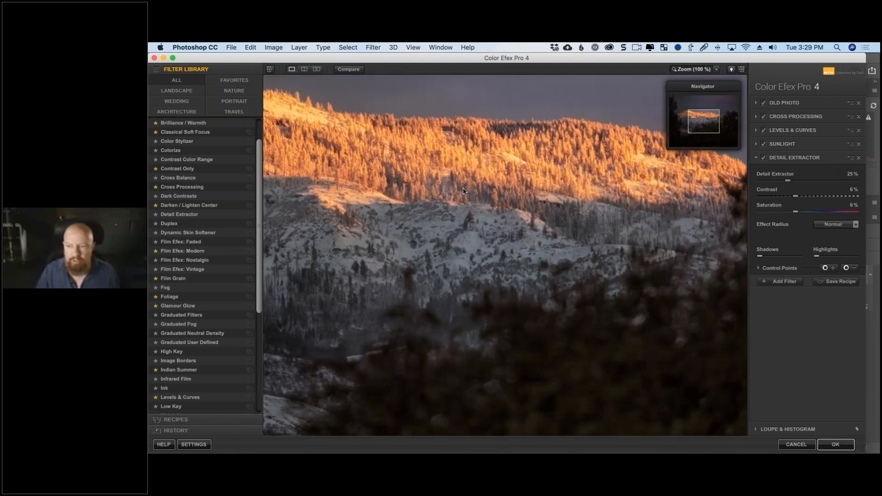
drag(462, 191, 519, 231)
click(763, 158)
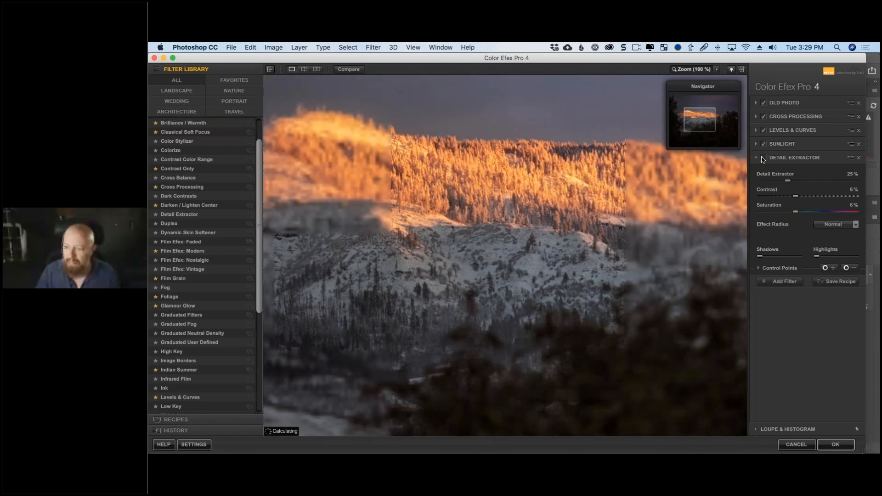
click(762, 158)
click(670, 203)
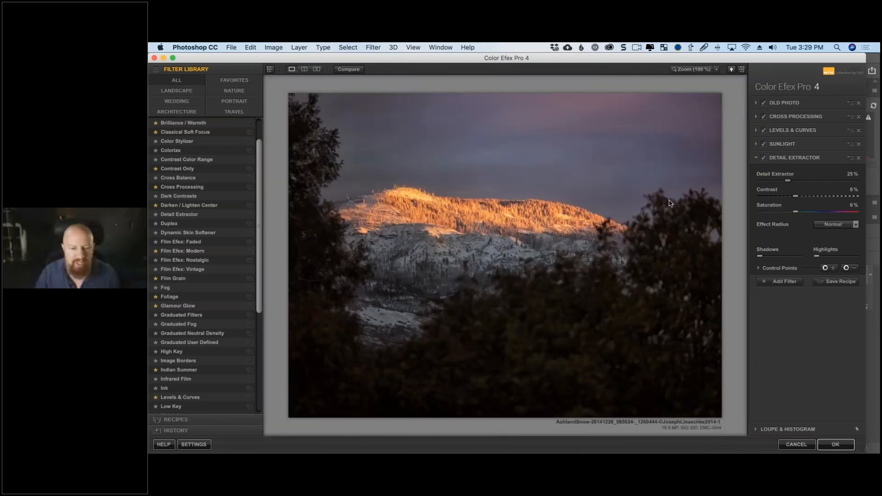
- Place a Detail Extractor control point on the mountain's snow line and compare its mask display off and on
click(447, 231)
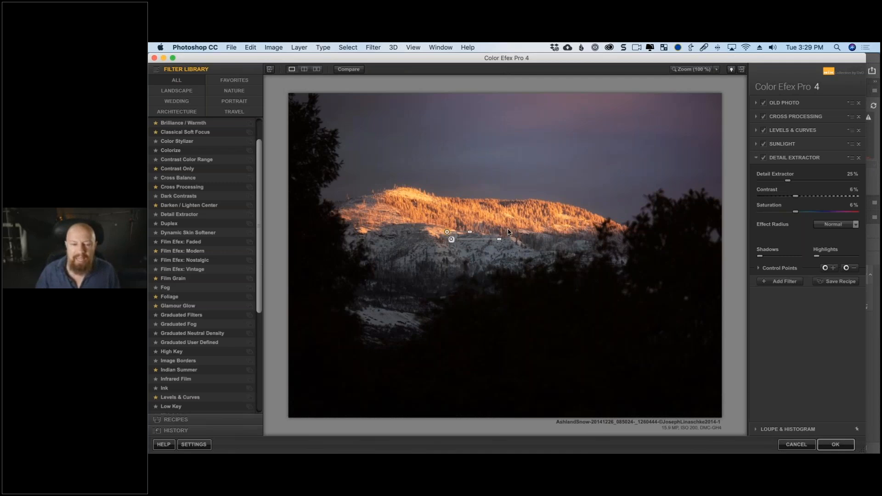
click(758, 267)
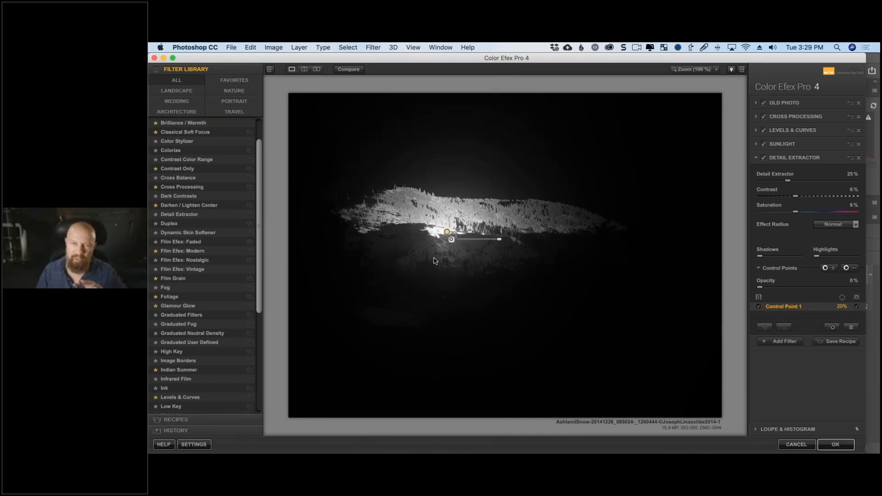
click(856, 307)
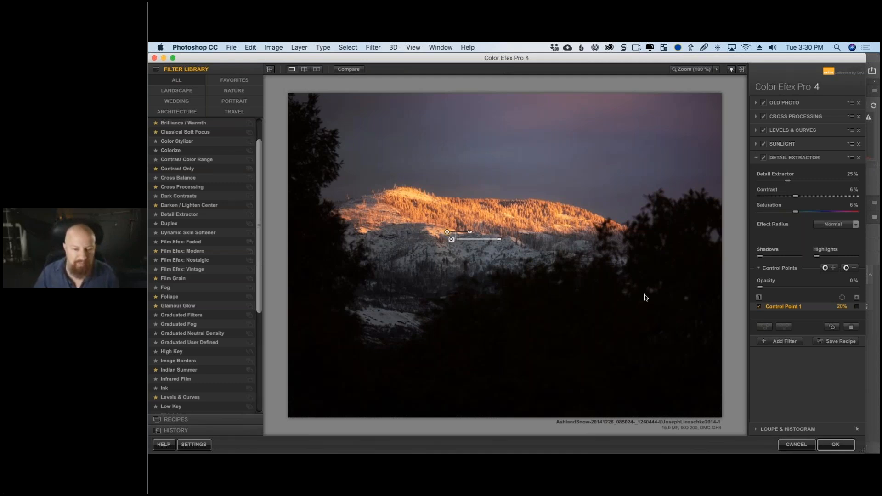
click(856, 307)
- Move the control point slightly up and right along the slope, hide its mask and toggle the Detail Extractor effect to compare
drag(447, 231, 461, 225)
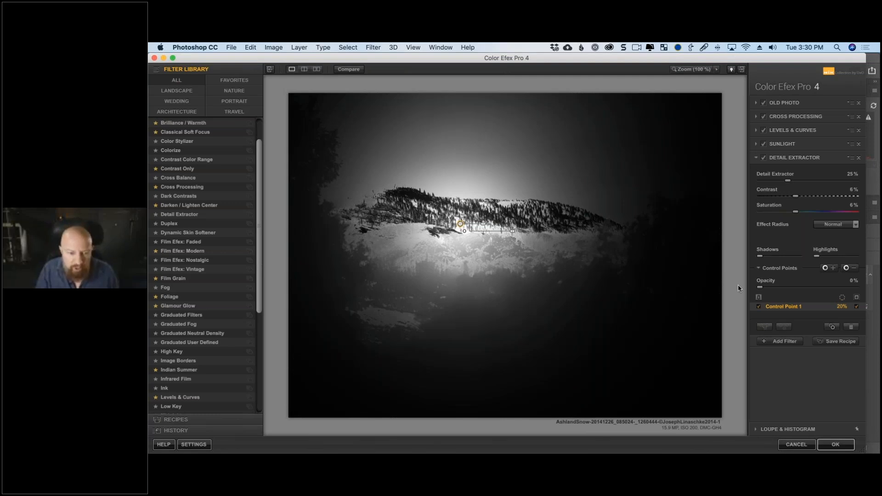
click(856, 307)
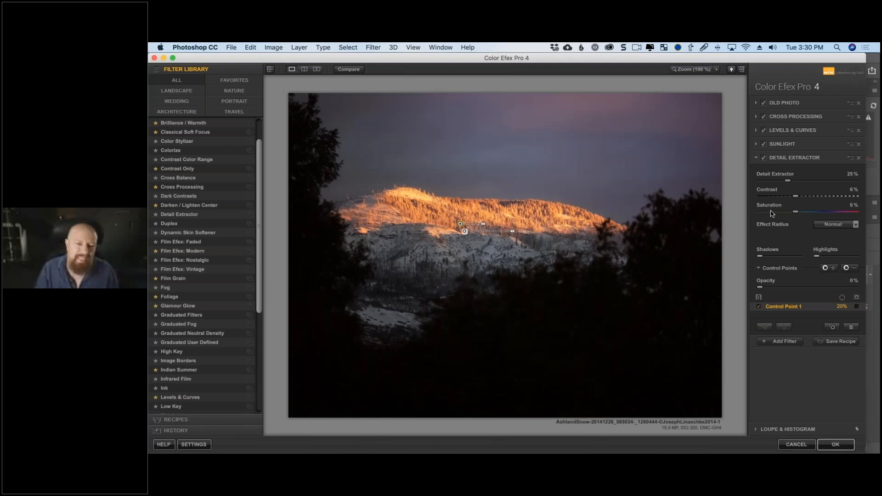
click(763, 158)
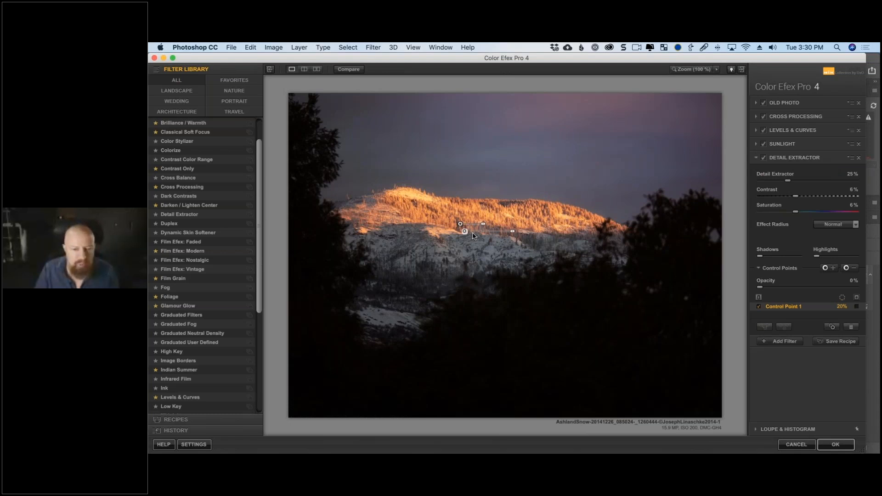
- Show the first point's mask and add a second 20% Detail Extractor control point on the sunlit slope beside it
click(856, 306)
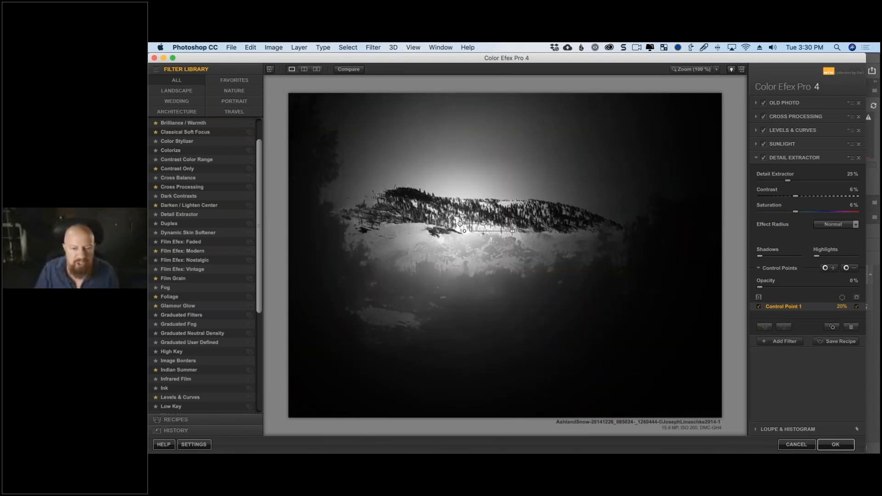
click(444, 217)
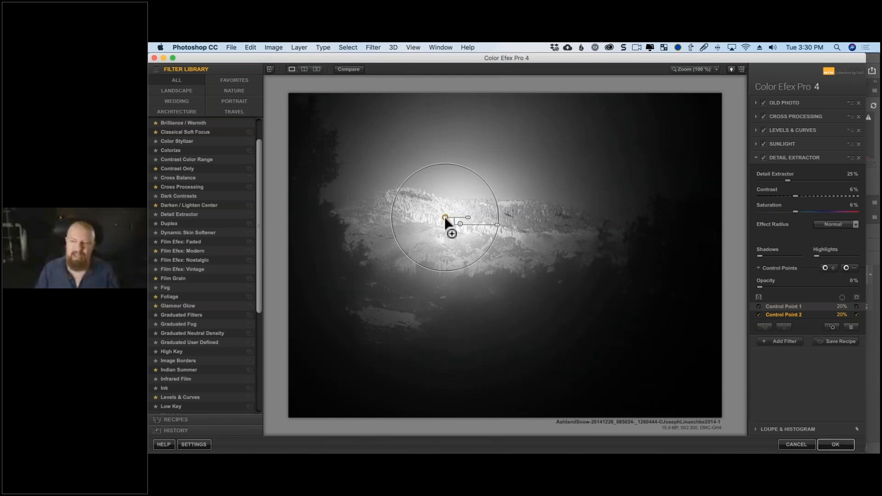
click(827, 295)
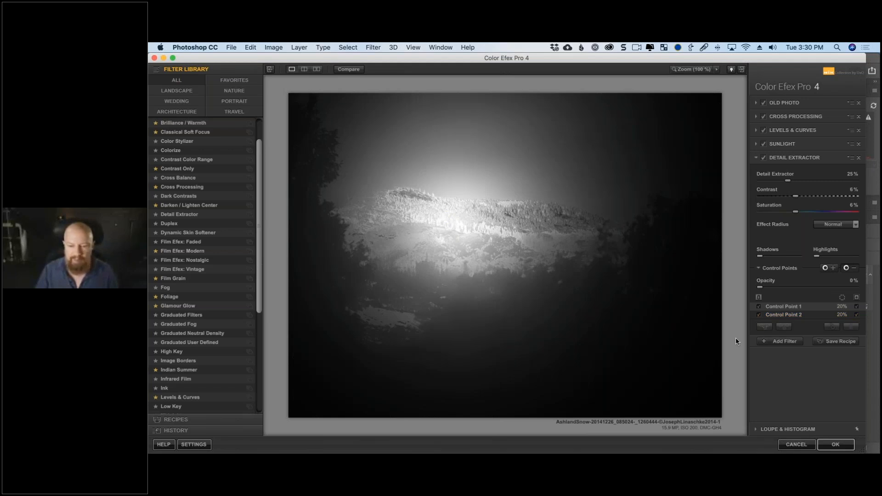
- Place a negative control point over the dark foreground trees, enlarge it to 64%, and hide the mask display of the other two points
click(609, 346)
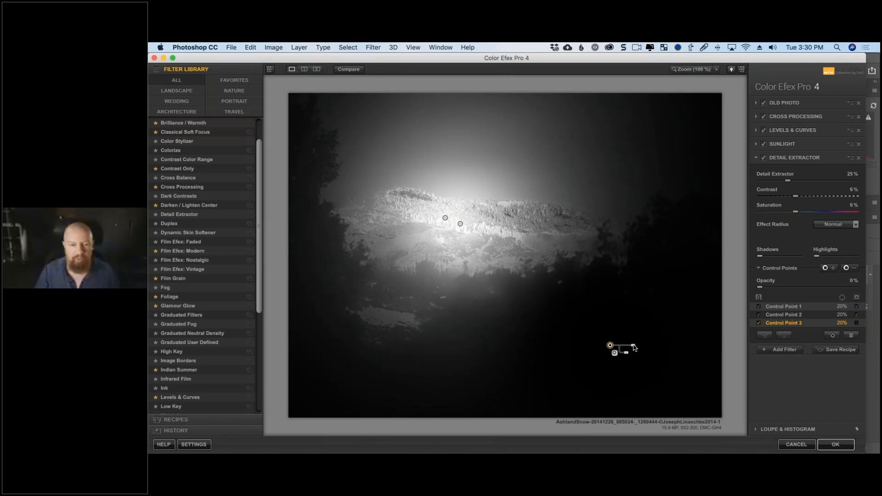
drag(634, 345, 649, 346)
drag(610, 345, 554, 332)
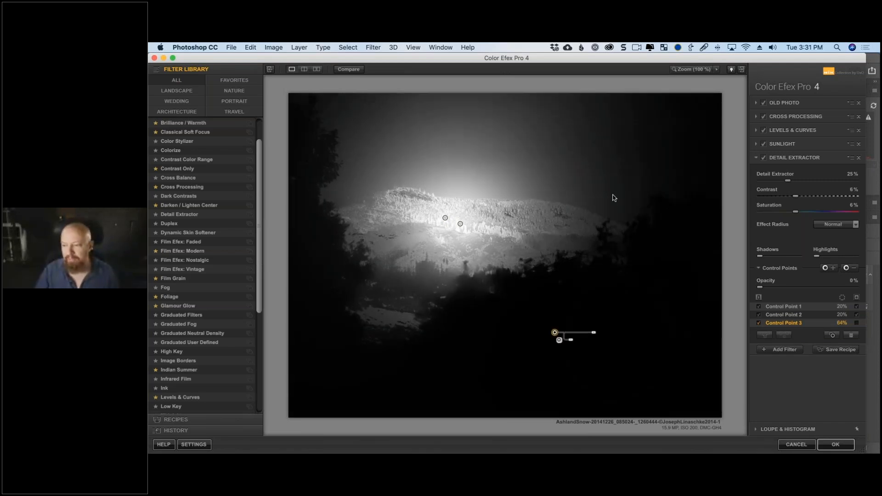
click(856, 306)
click(856, 315)
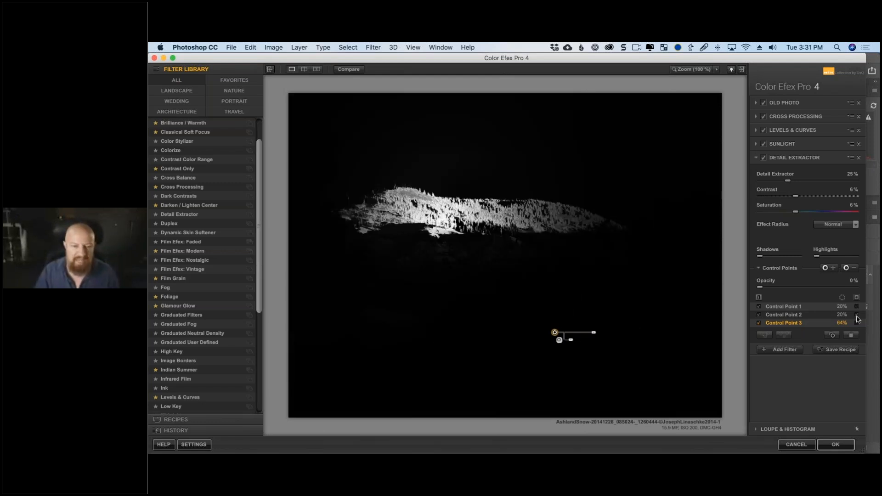
click(857, 316)
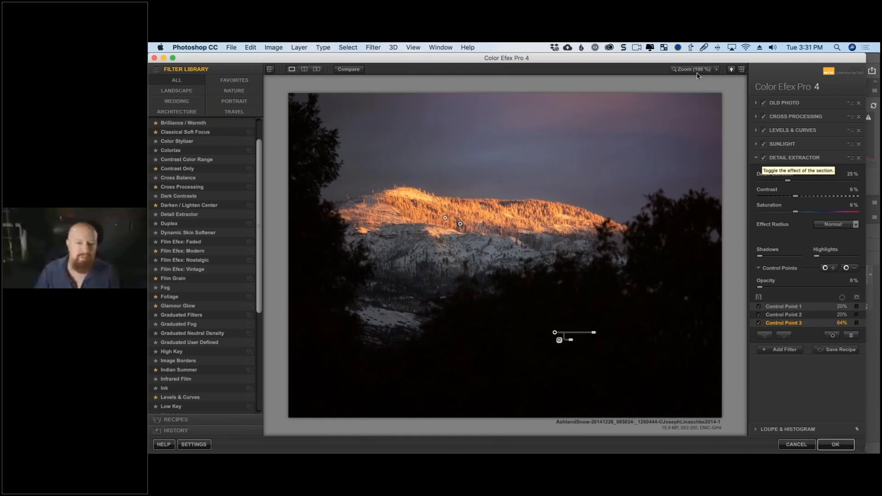
- Inspect the mountainside at 100% zoom, compare the result with the original image and apply the Color Efex Pro 4 filters
click(693, 70)
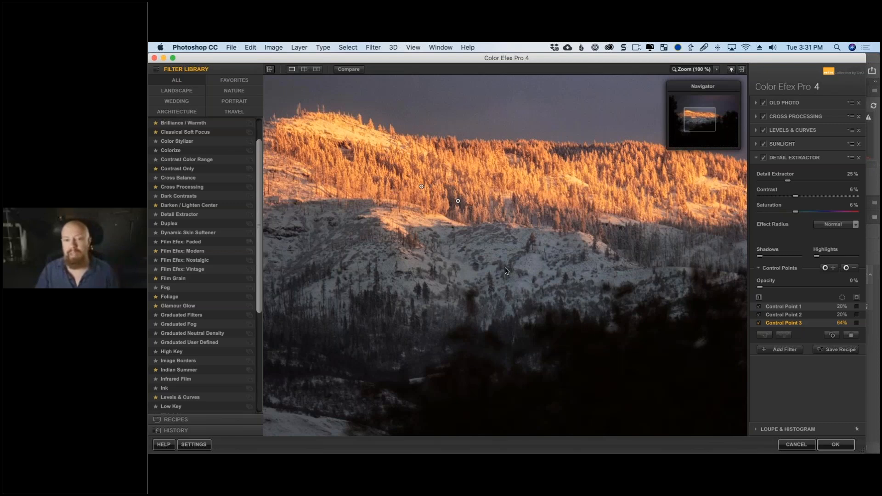
click(350, 69)
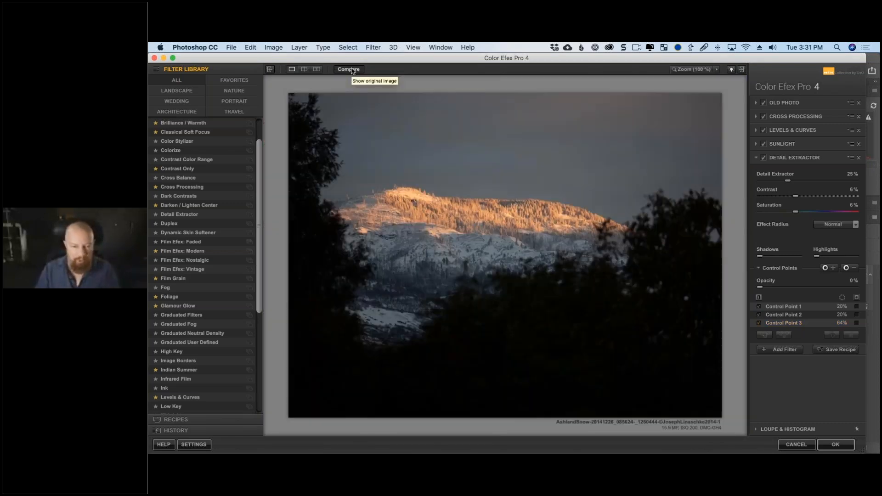
click(352, 70)
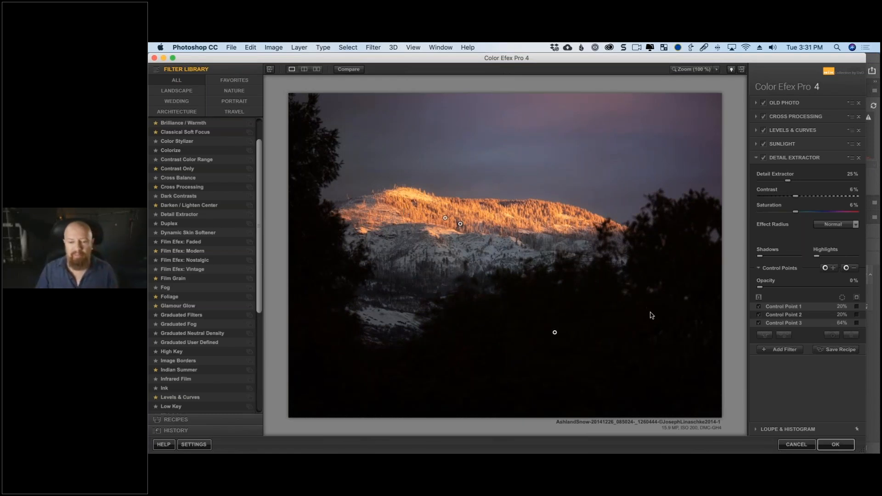
click(835, 444)
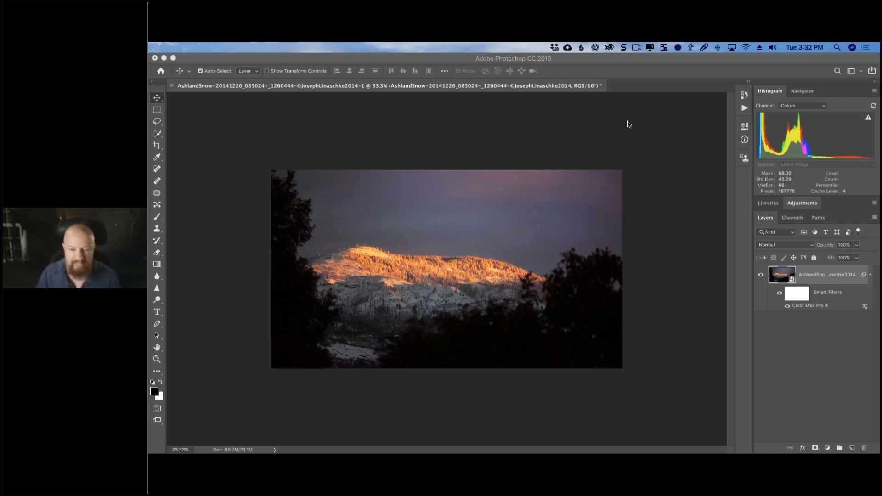
- Open the SnowTutorial RW2 raw photo from the "2019-08-20 | Snow" folder in Camera Raw
click(635, 192)
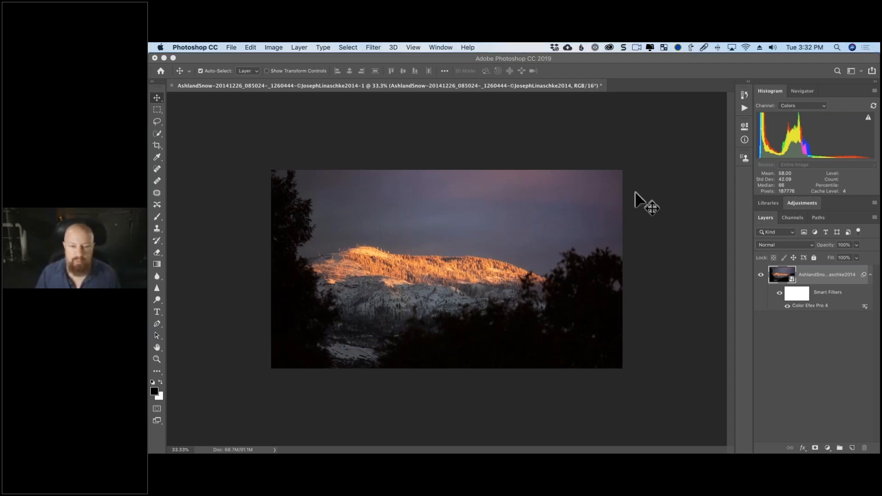
key(super+o)
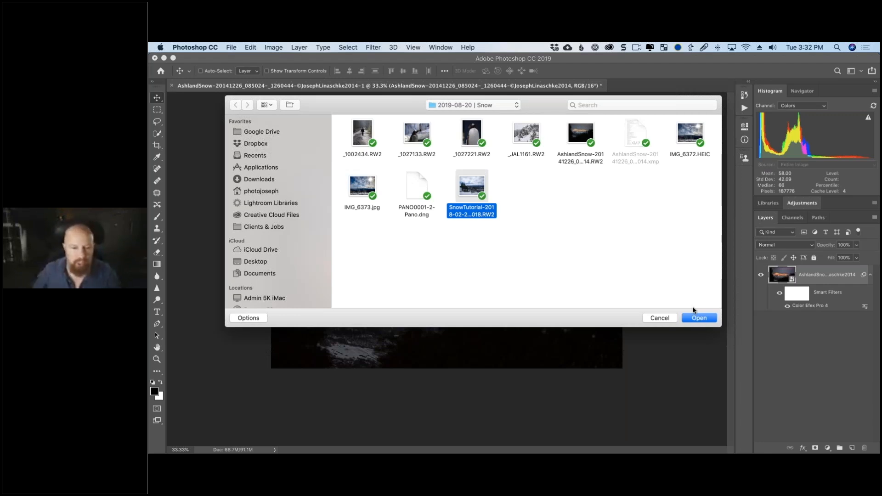
click(698, 317)
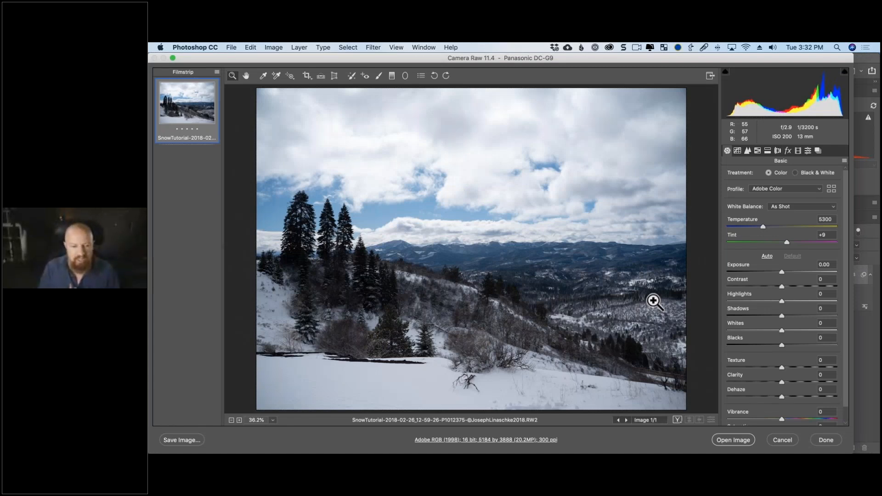
- Apply the automatic tone settings and set the white balance by sampling the snow on the hillside
click(766, 256)
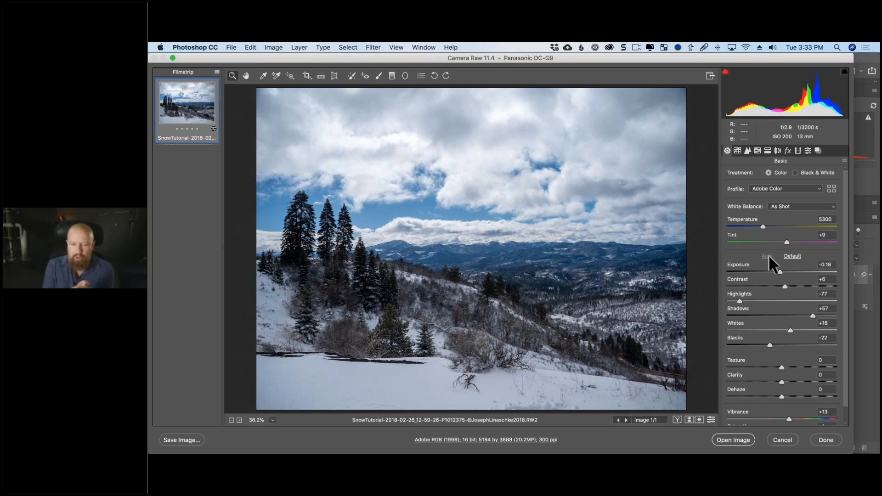
click(767, 226)
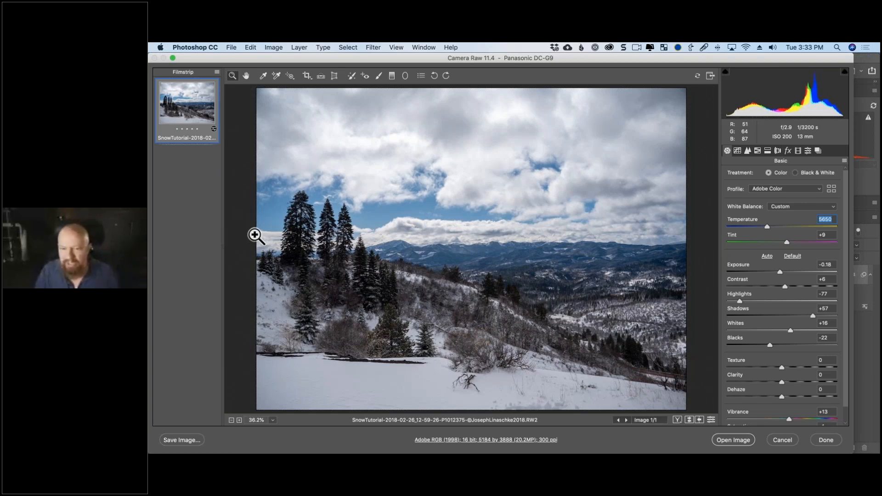
key(i)
click(614, 353)
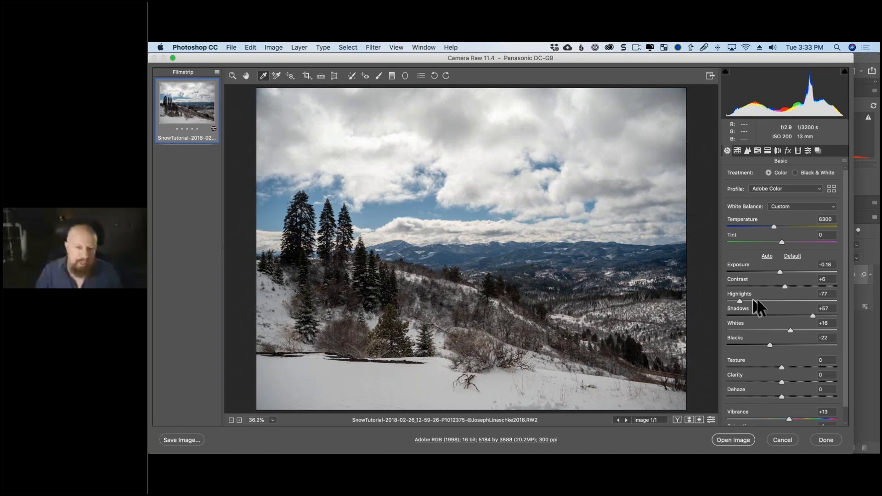
- Set the raw photo's Exposure to +0.45 and its Highlights to -71
drag(780, 272, 784, 271)
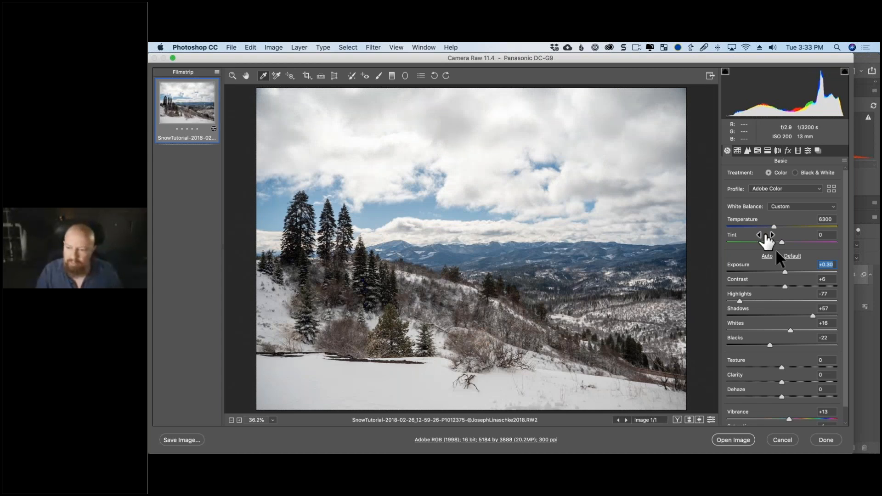
drag(785, 272, 785, 272)
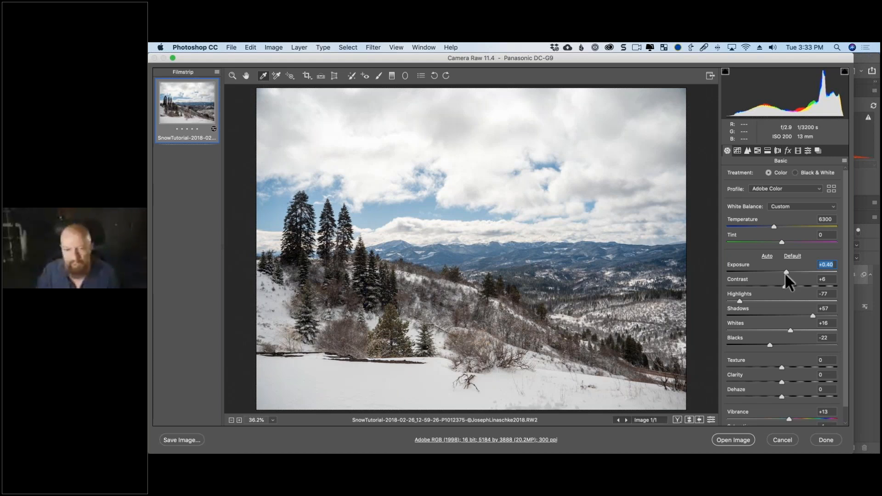
drag(784, 272, 786, 272)
drag(739, 301, 750, 302)
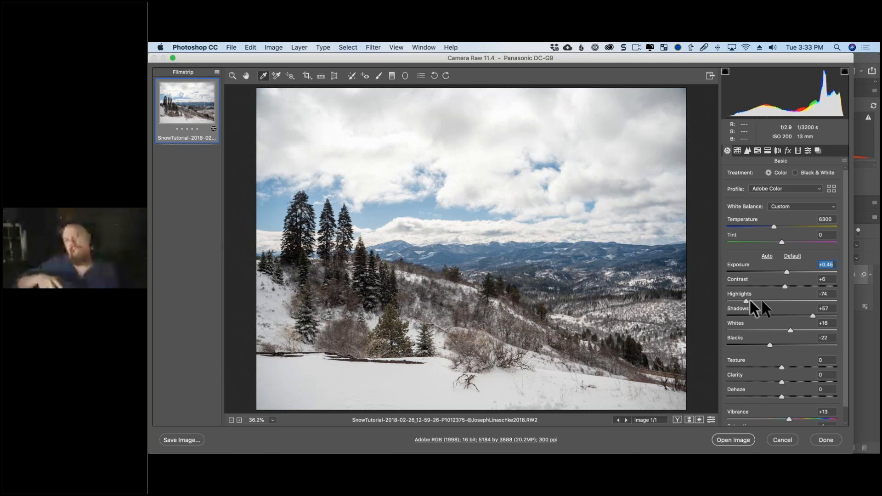
drag(750, 302, 743, 301)
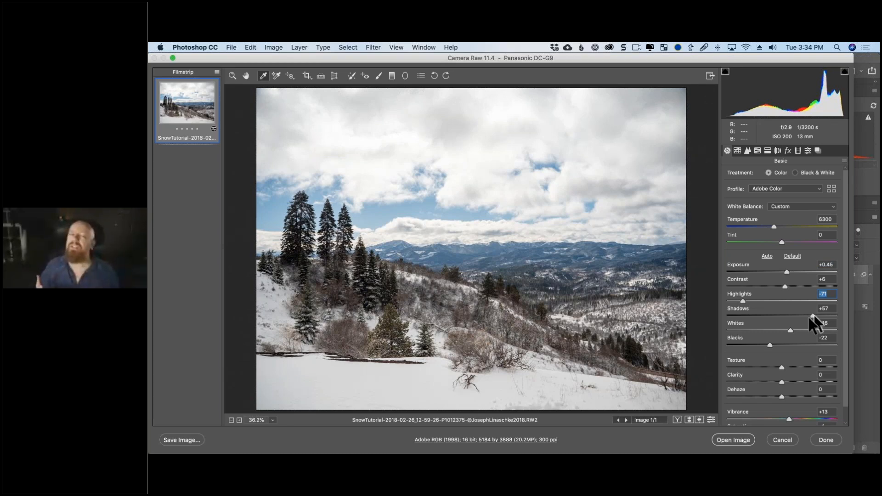
- Set the raw photo's Shadows to +83, and try Blacks at -100 before undoing that Blacks change
drag(812, 316, 826, 316)
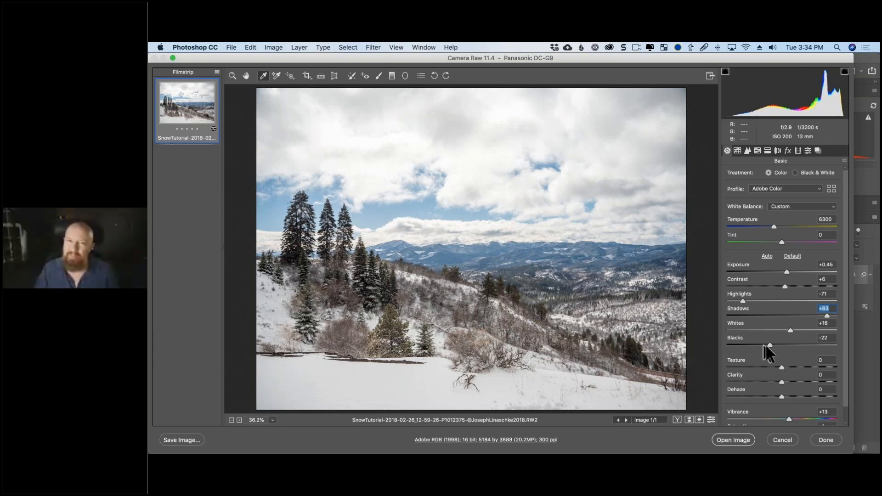
drag(767, 345, 672, 349)
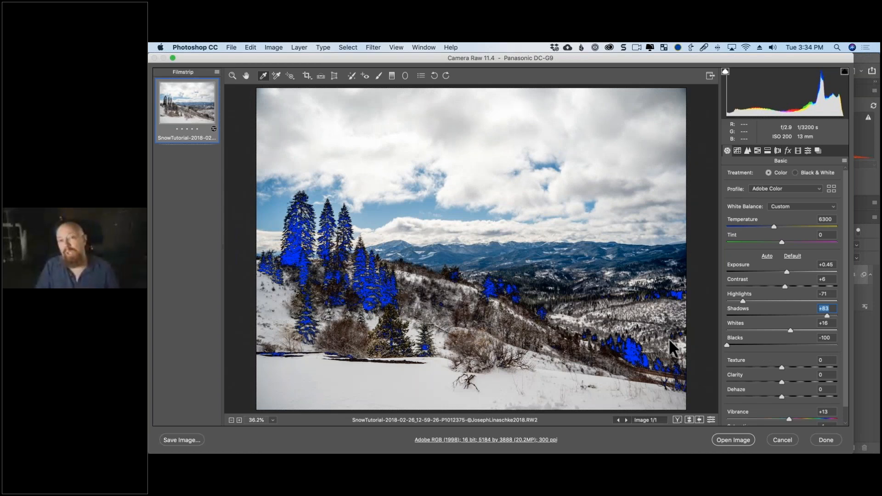
key(super+z)
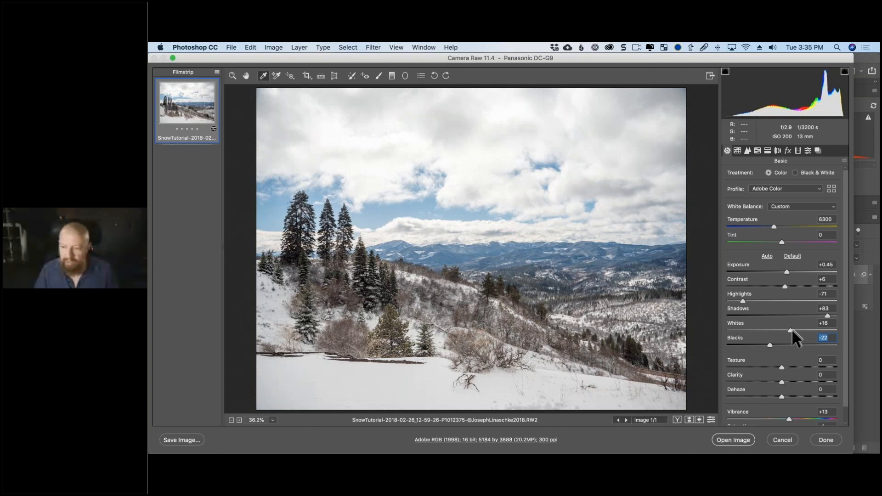
drag(793, 330, 790, 330)
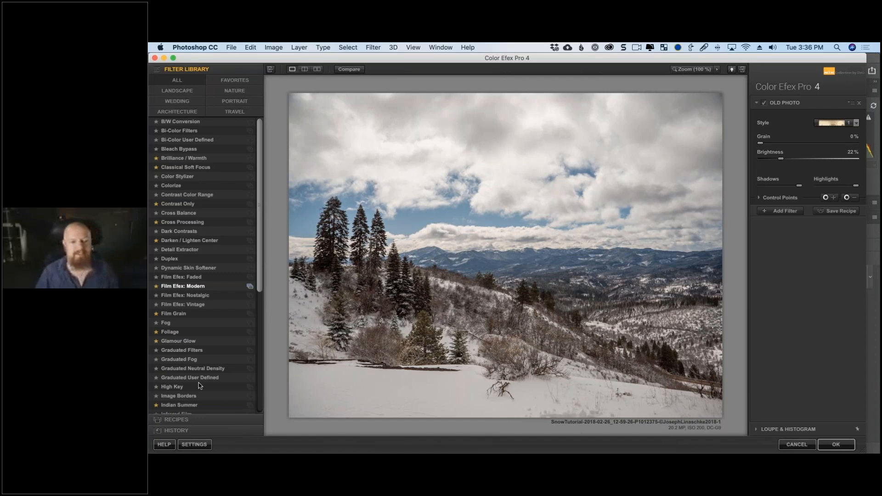
- Try the Color Efex Pro 4 recipes Bleached Portrait, Blue Monday, Contrast in B&W and Even on a Cloudy Day on the snow photo
click(176, 419)
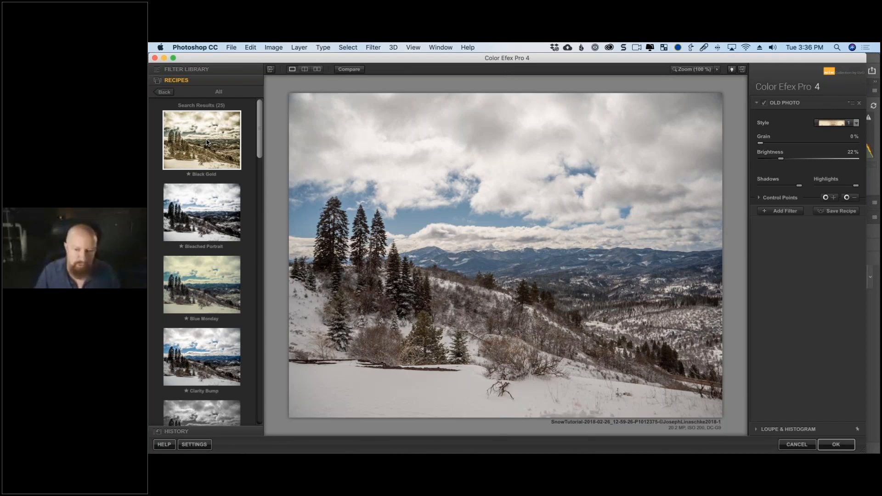
click(214, 215)
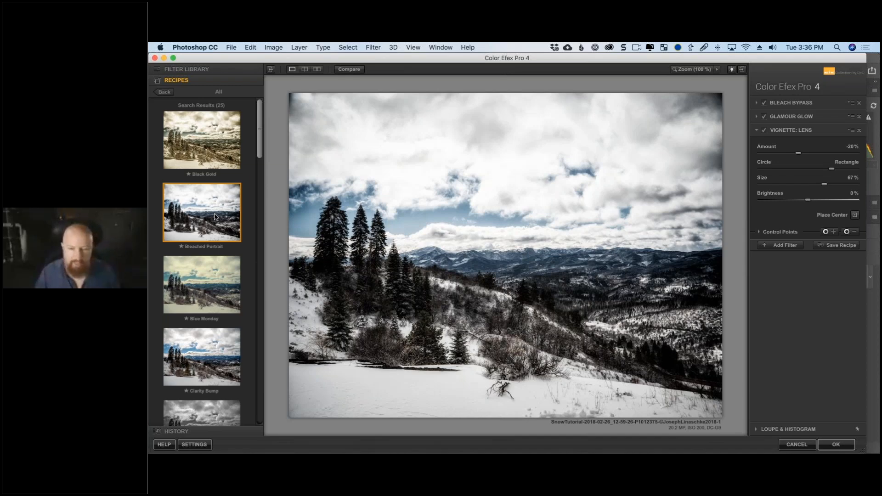
click(212, 287)
scroll(212, 291, down, 2)
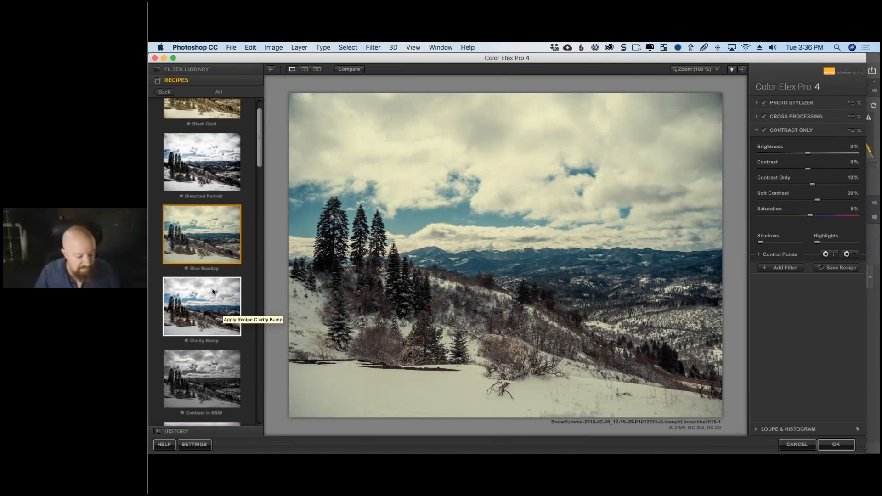
click(211, 363)
scroll(211, 336, down, 5)
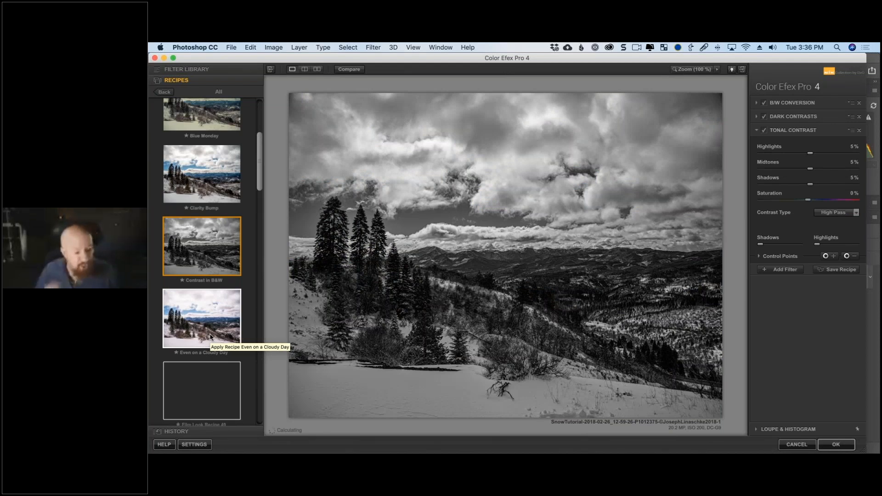
click(210, 337)
scroll(215, 287, down, 5)
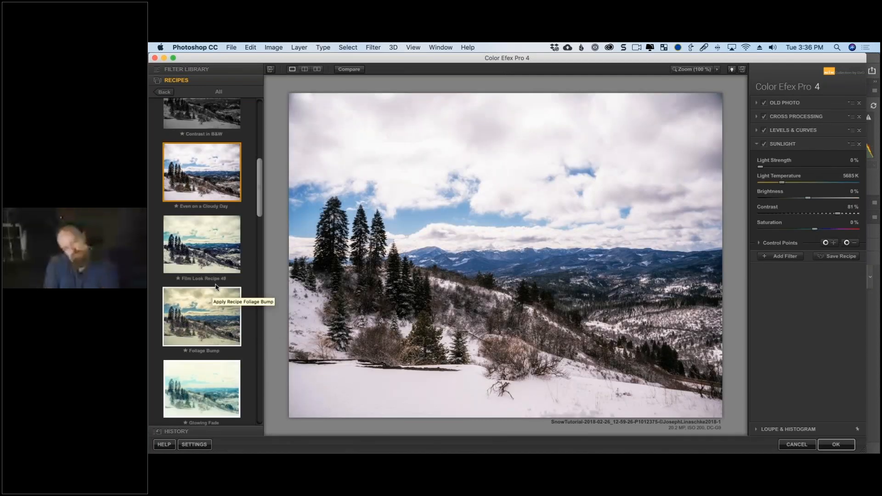
- Apply the Glowing Fade recipe, switch off its Image Borders filter, and compare the photo with and without Film Efex: Faded
click(202, 389)
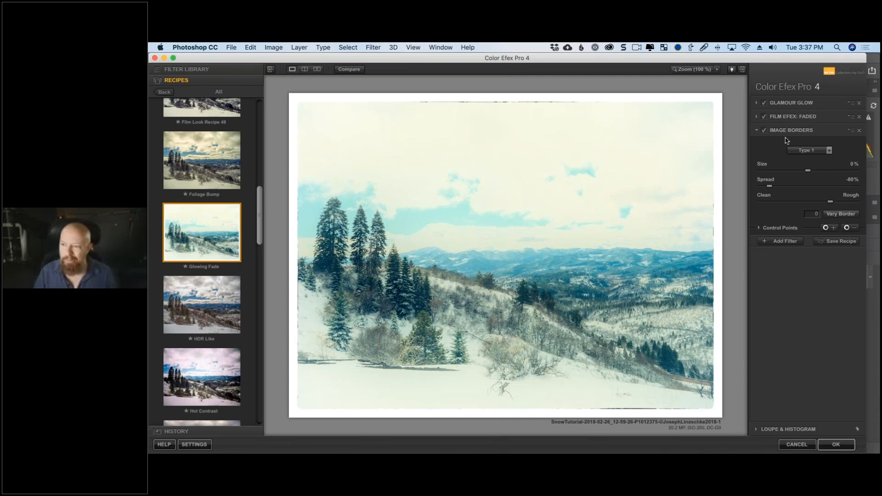
click(763, 130)
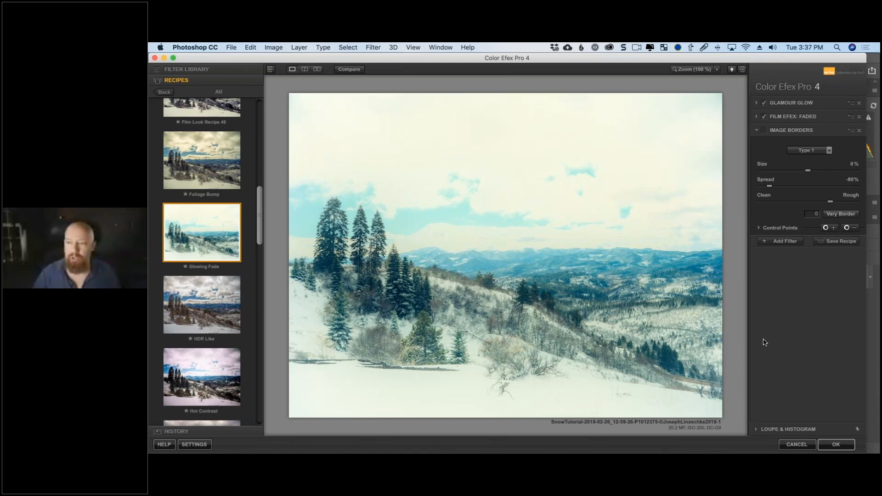
click(764, 116)
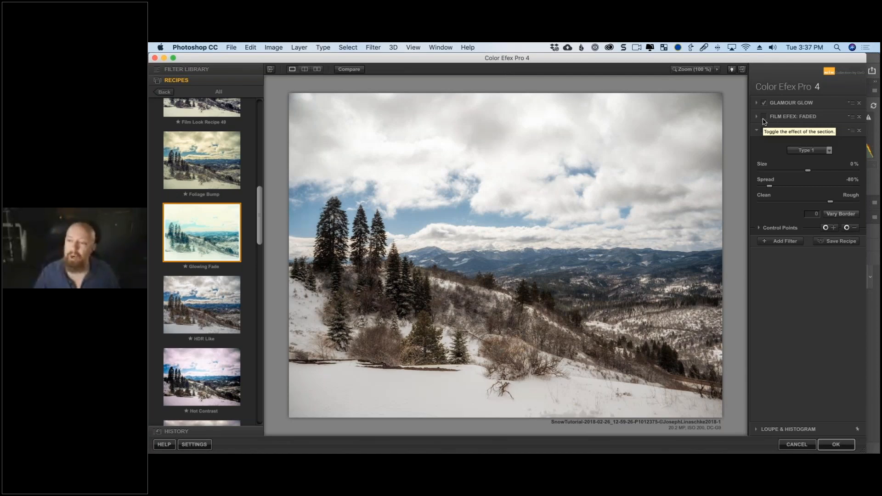
click(763, 118)
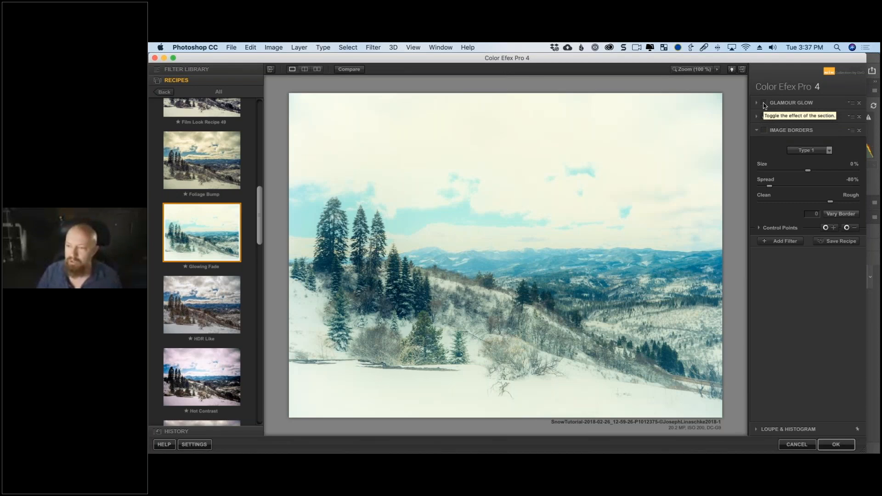
- Set both the contrast and the saturation of the Film Efex: Faded filter to 0%
click(790, 116)
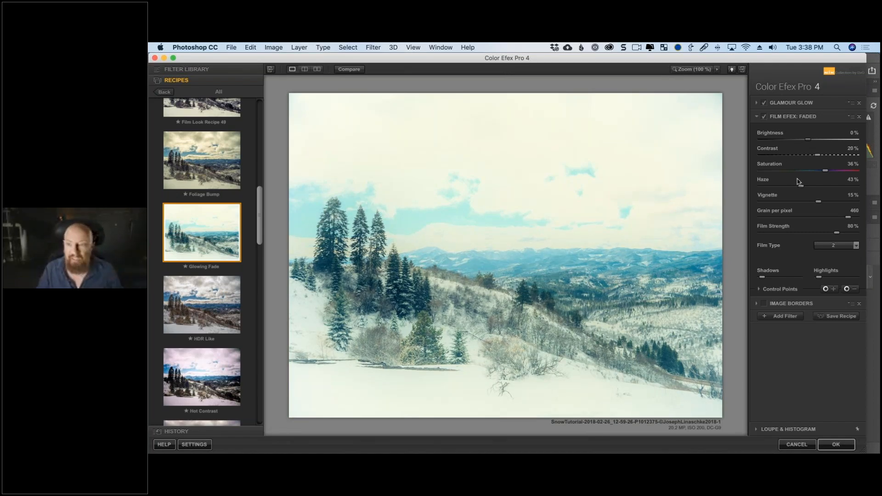
double_click(817, 155)
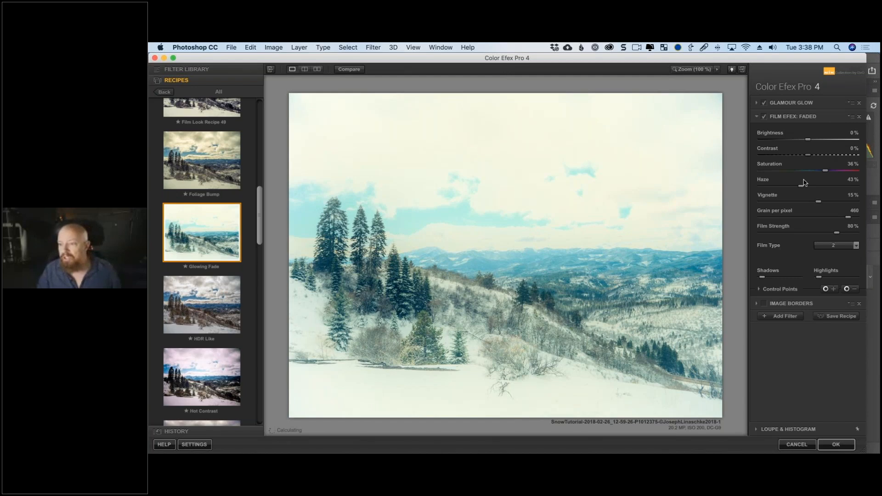
drag(825, 171, 820, 170)
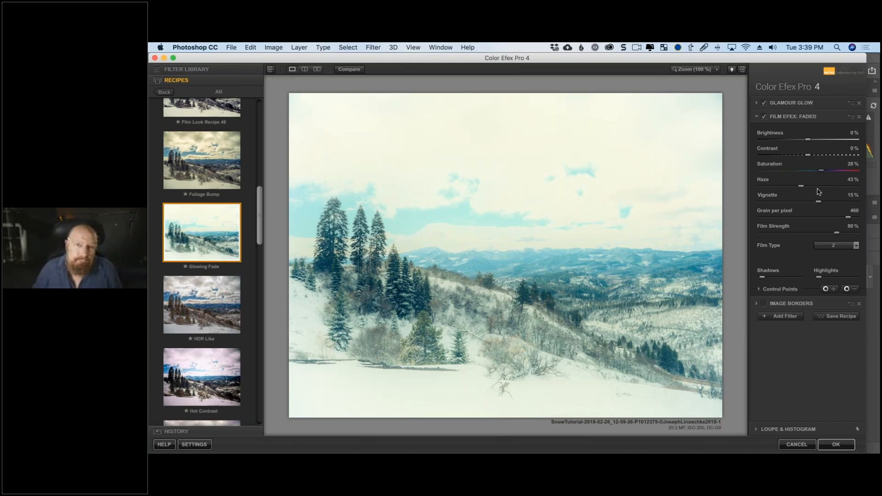
drag(820, 174, 810, 176)
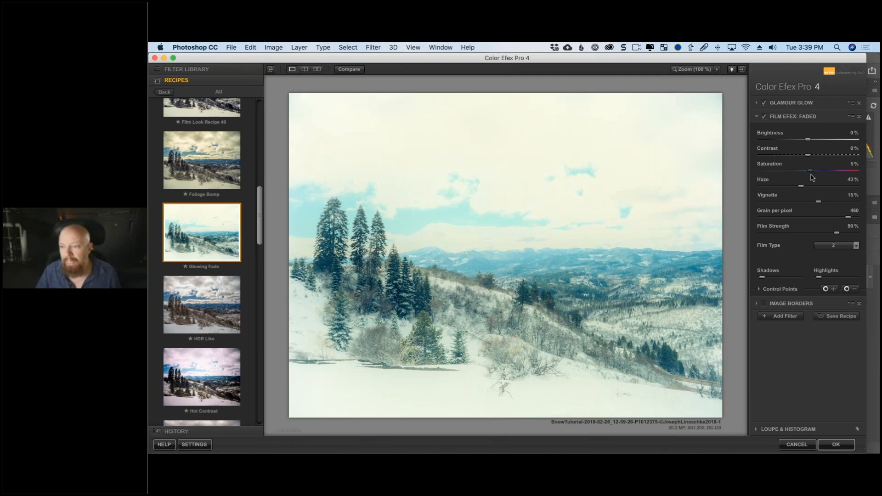
drag(812, 177, 811, 178)
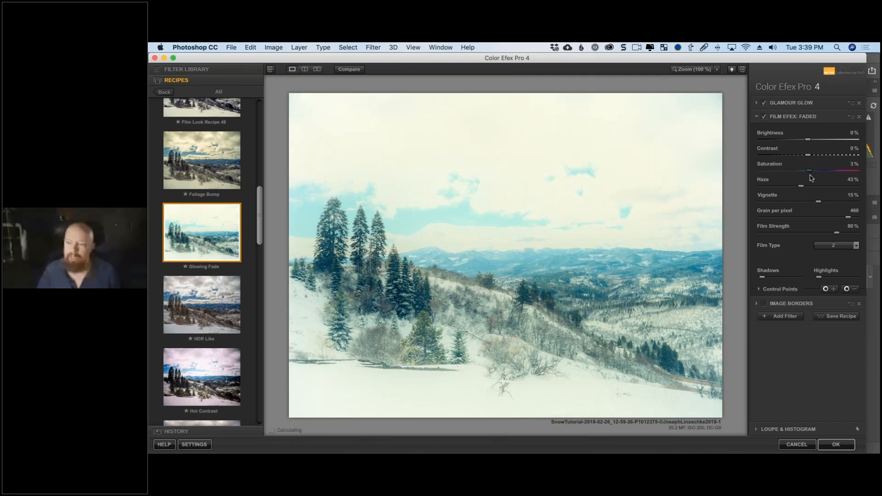
double_click(810, 171)
- Try different haze amounts in the Film Efex: Faded filter, ending at 47%
double_click(801, 186)
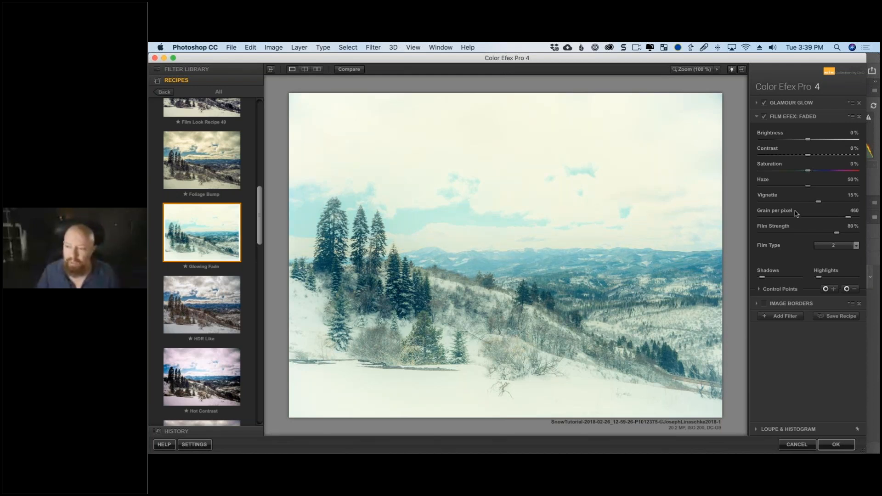
drag(808, 186, 719, 247)
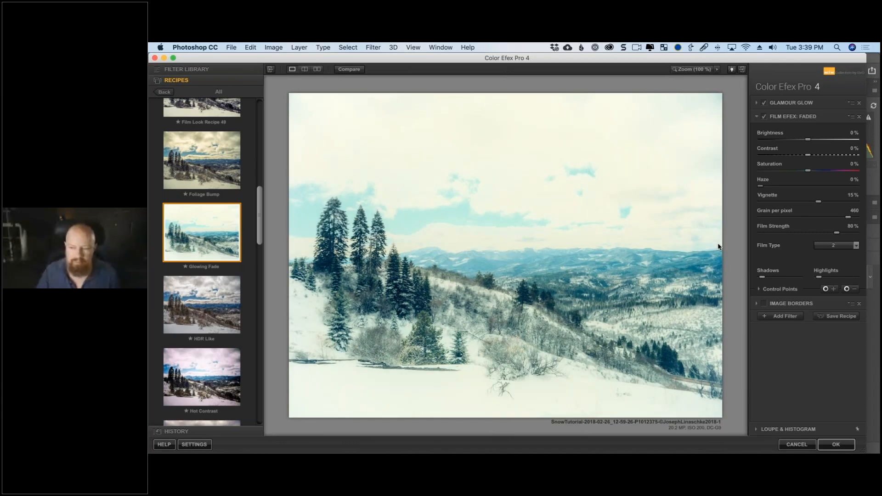
drag(718, 247, 803, 188)
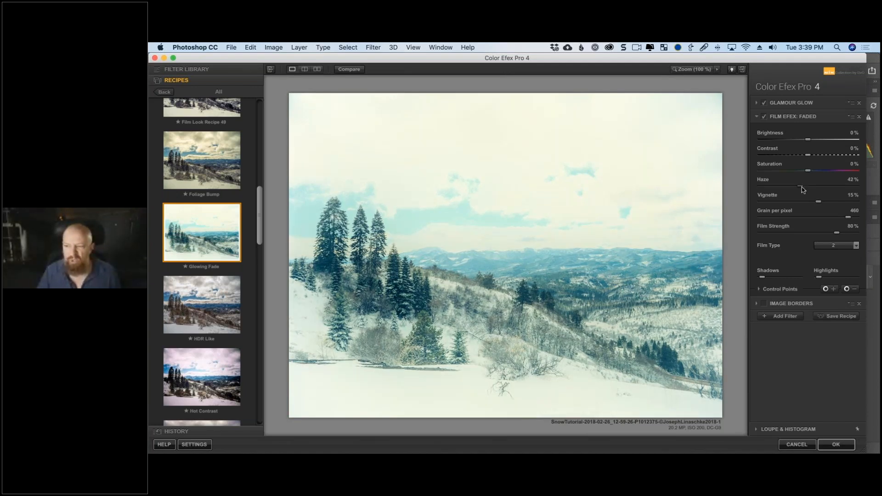
drag(802, 187, 806, 187)
- Set the Film Efex: Faded vignette to 0%, try coarse grain, and set the grain per pixel to 500
drag(818, 201, 834, 205)
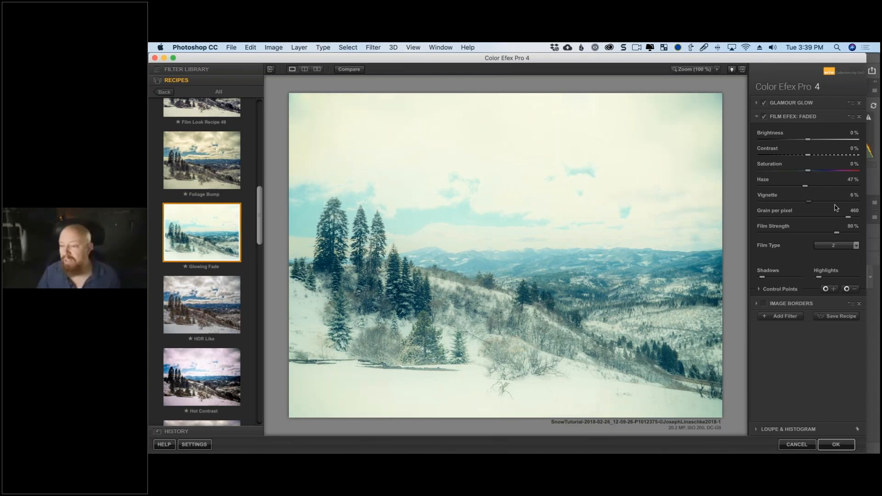
drag(835, 208, 878, 219)
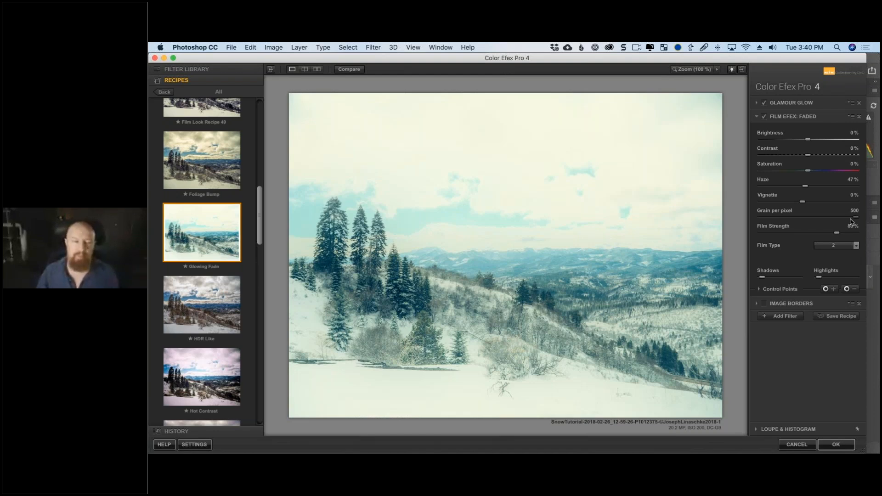
drag(850, 221, 766, 219)
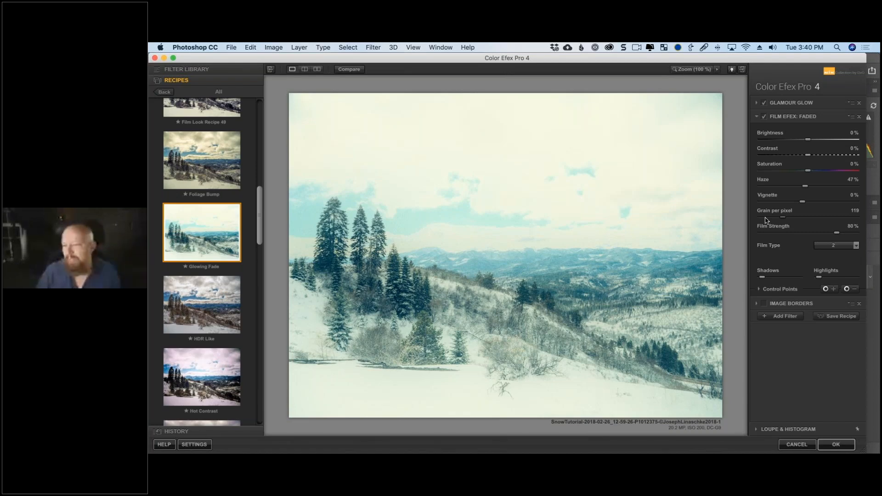
drag(782, 216, 760, 217)
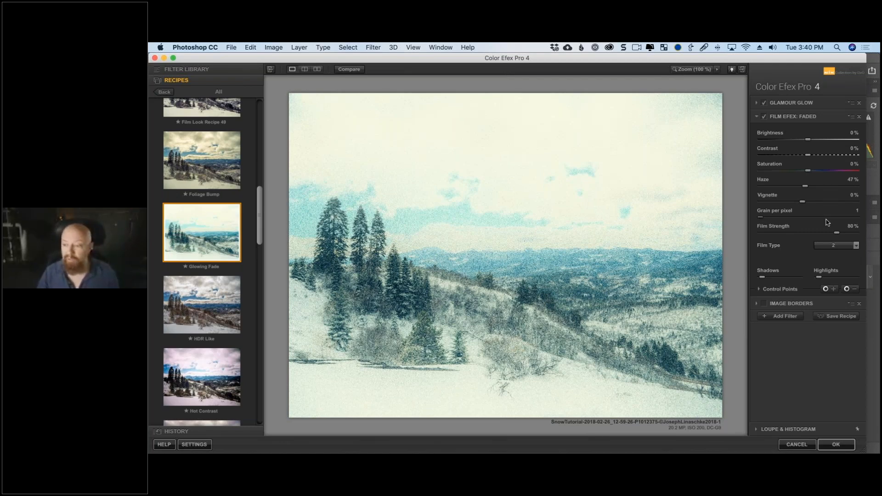
drag(825, 220, 855, 224)
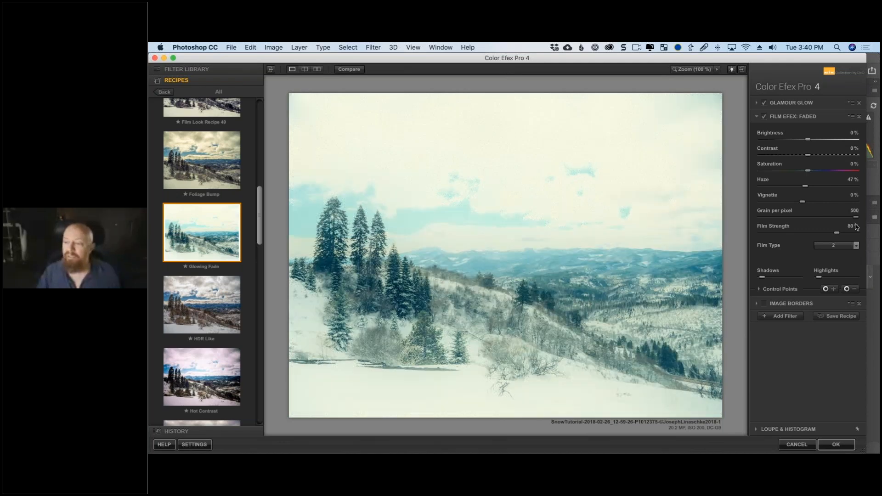
- Set film strength and haze to 0%, minimize shadows and highlights protection, and compare the photo with the filter off and on
click(832, 246)
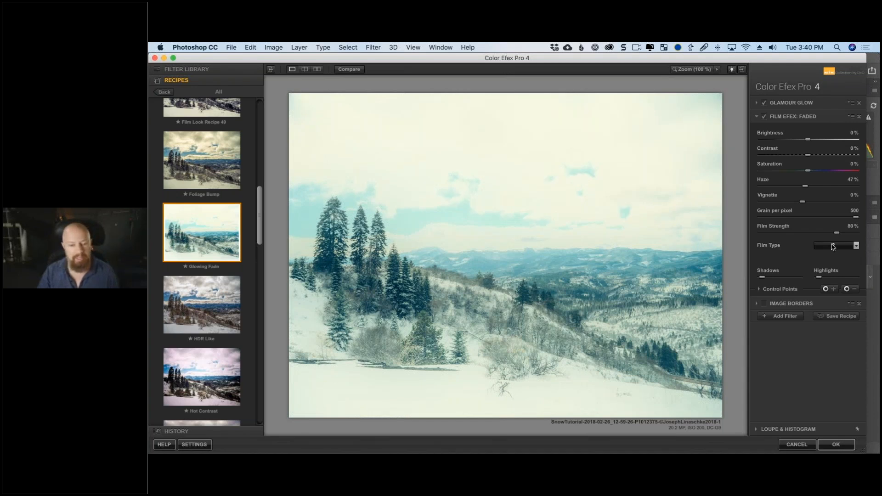
click(832, 246)
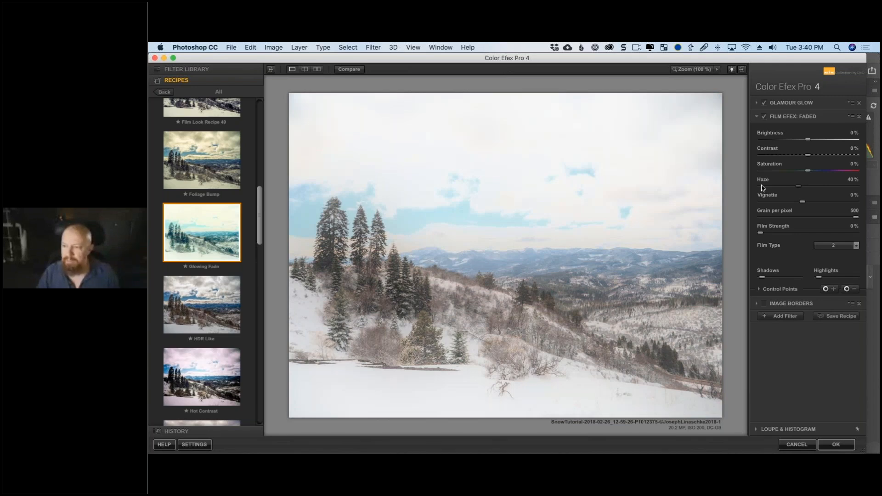
drag(761, 187, 744, 187)
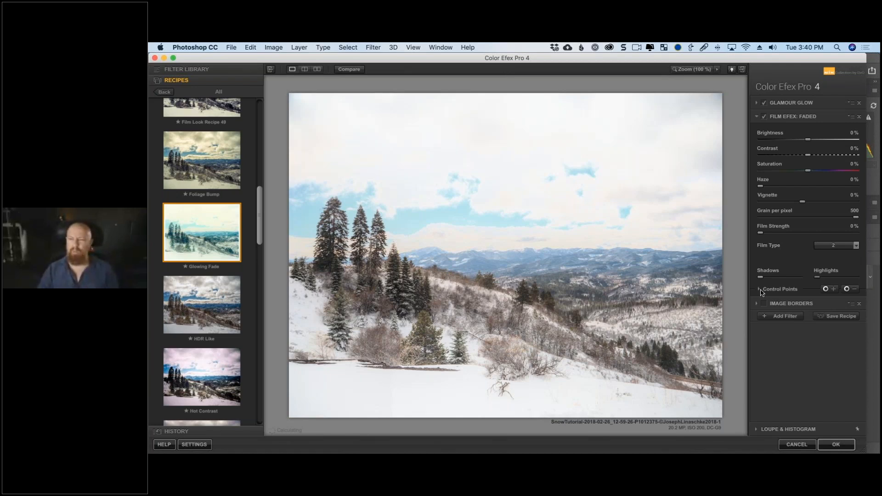
click(764, 117)
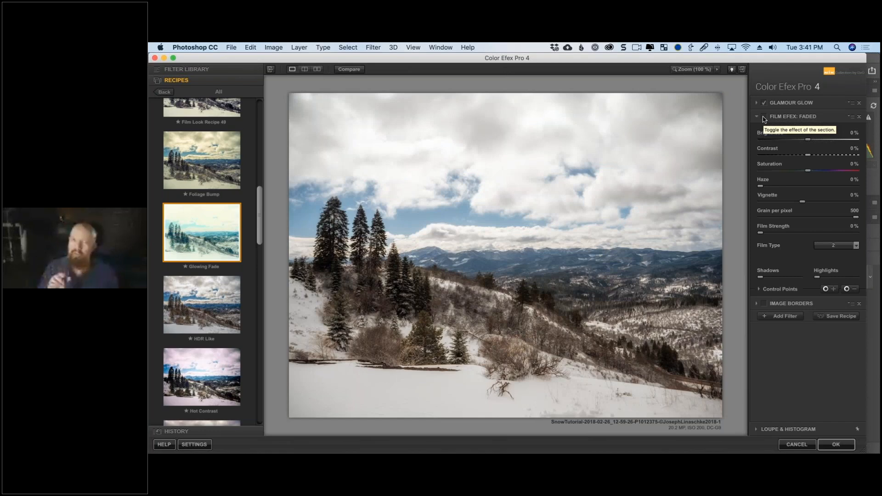
click(763, 117)
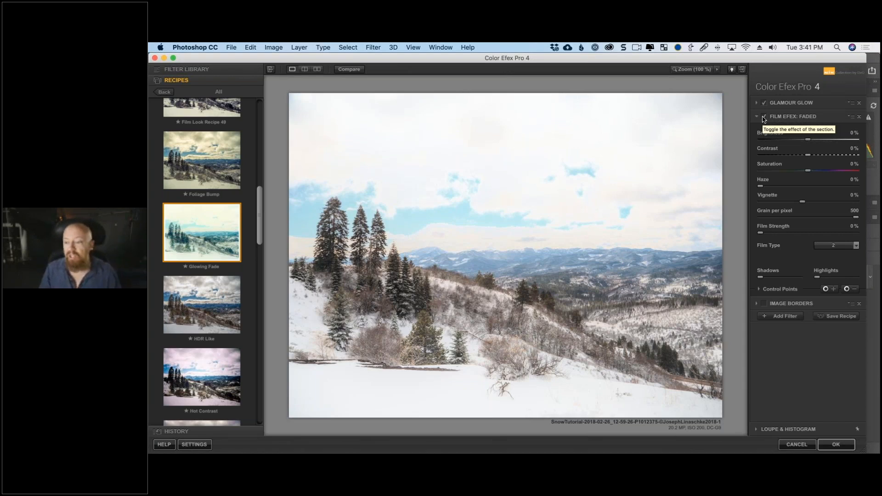
- Test the Film Efex: Faded filter's overall opacity at 0%, set it to 100%, and reset the haze to 50%
click(783, 289)
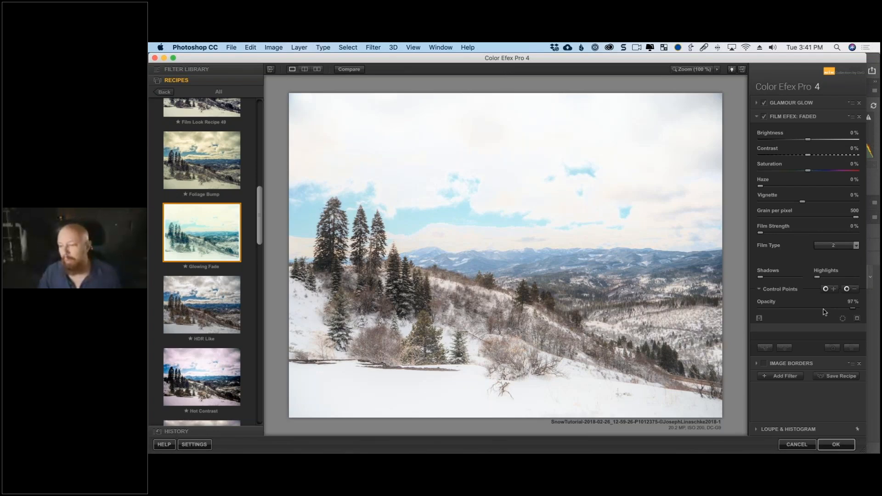
drag(852, 309, 728, 308)
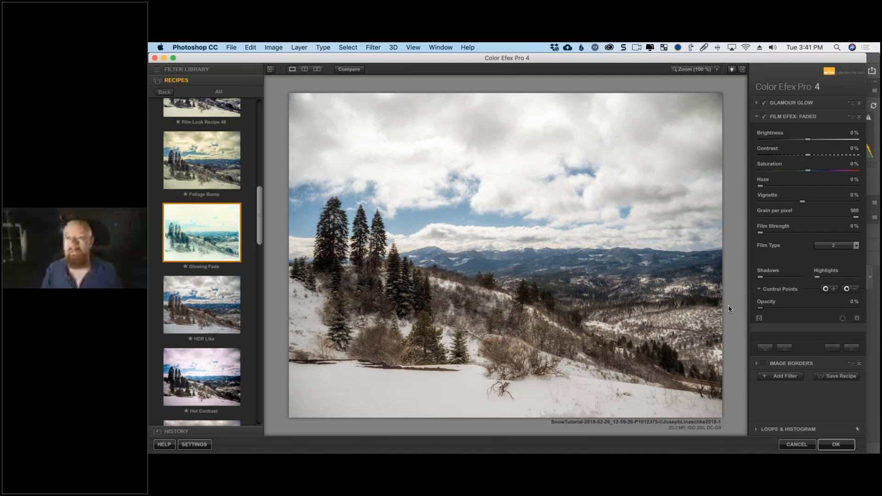
drag(760, 308, 878, 312)
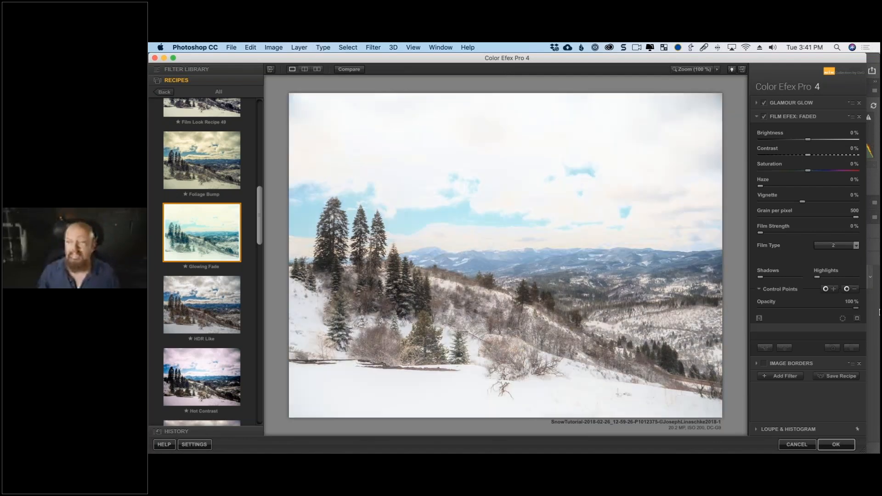
double_click(760, 187)
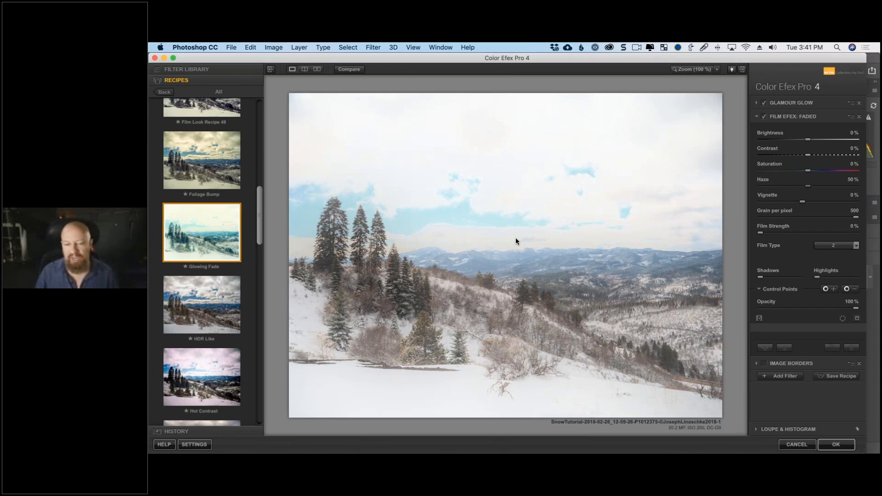
- Add a negative control point to the upper clouds, display its selection mask, and adjust its position and its size to 35%
mouse_move(780, 272)
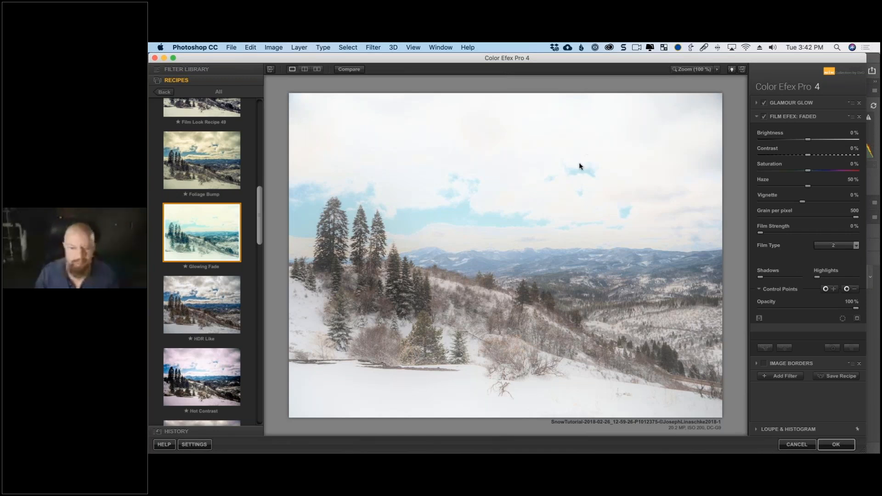
click(846, 289)
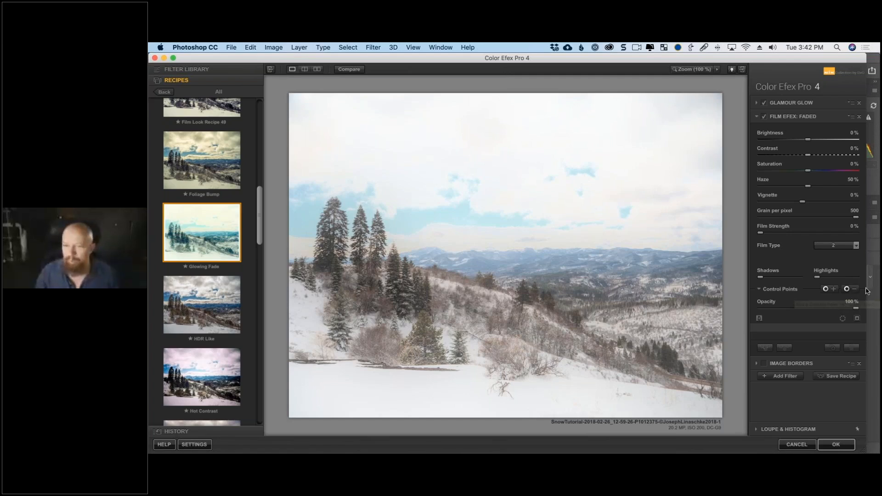
click(520, 152)
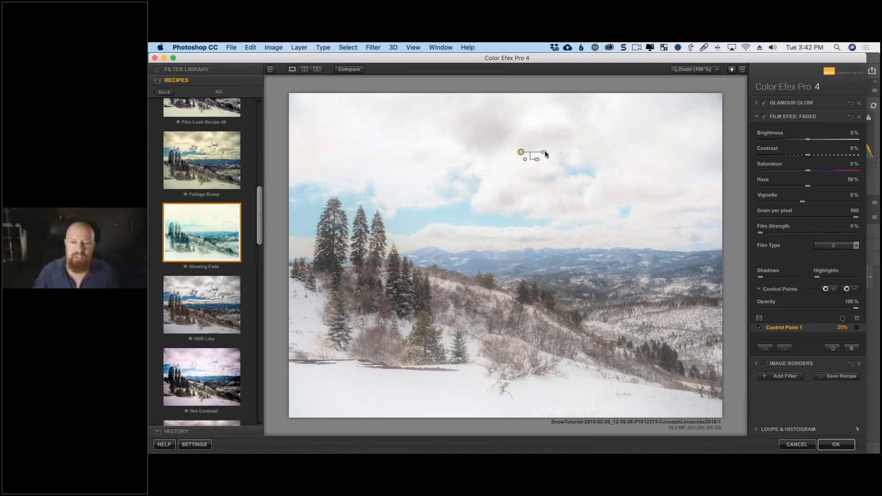
drag(545, 154, 568, 188)
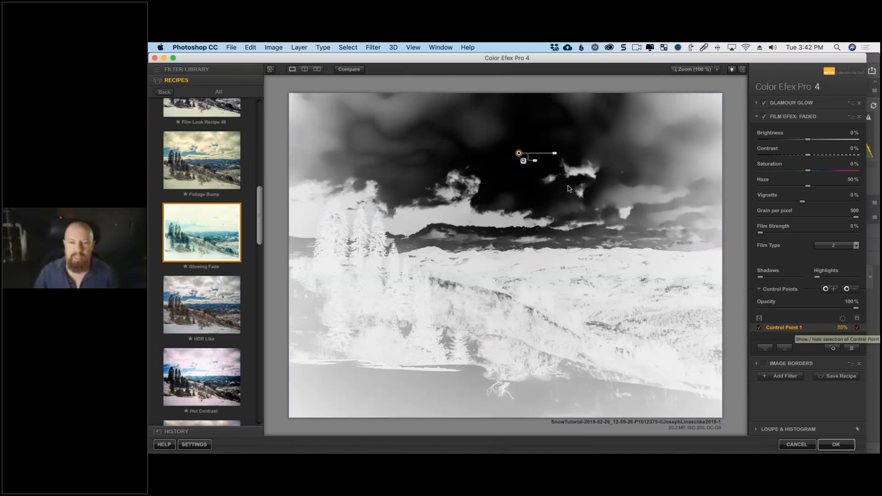
drag(519, 153, 533, 139)
drag(568, 139, 574, 130)
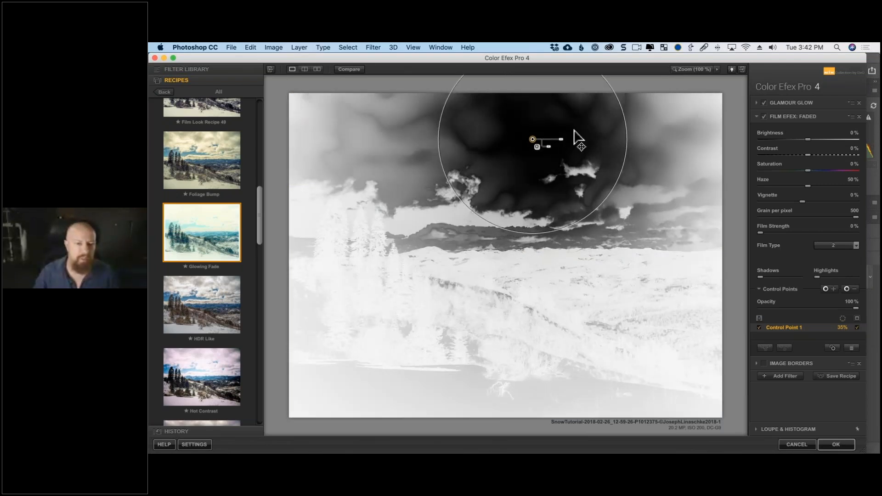
- Add three more negative control points across the sky, two sized 45% and one over the central blue gap sized 25%
drag(532, 139, 680, 121)
drag(532, 139, 546, 132)
drag(575, 132, 578, 132)
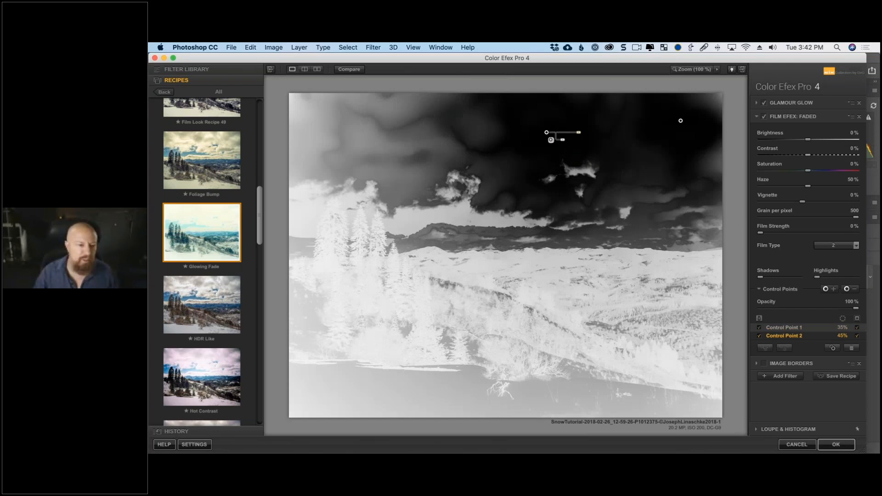
click(449, 213)
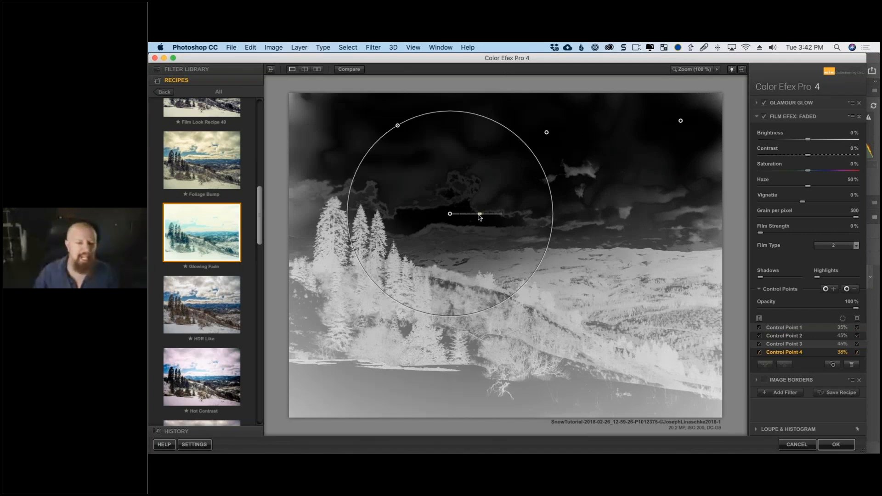
drag(479, 215, 475, 215)
- Duplicate the 25% control point onto the small blue patch in the right-hand clouds and the sky beside the tall left trees
drag(450, 213, 578, 170)
drag(578, 170, 312, 199)
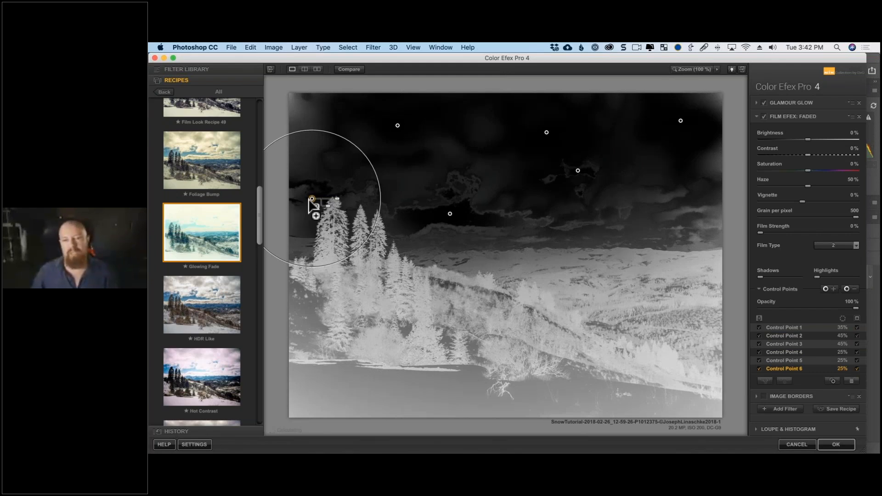
drag(310, 198, 301, 190)
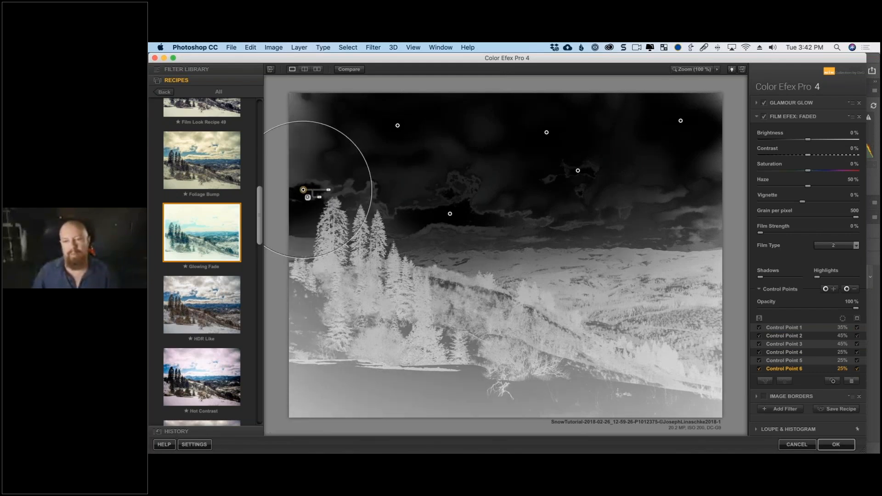
- Replace the right-hand clouds' 25% control point with a 45% one and, with masks hidden, compare the image with Film Efex: Faded off and on
click(577, 171)
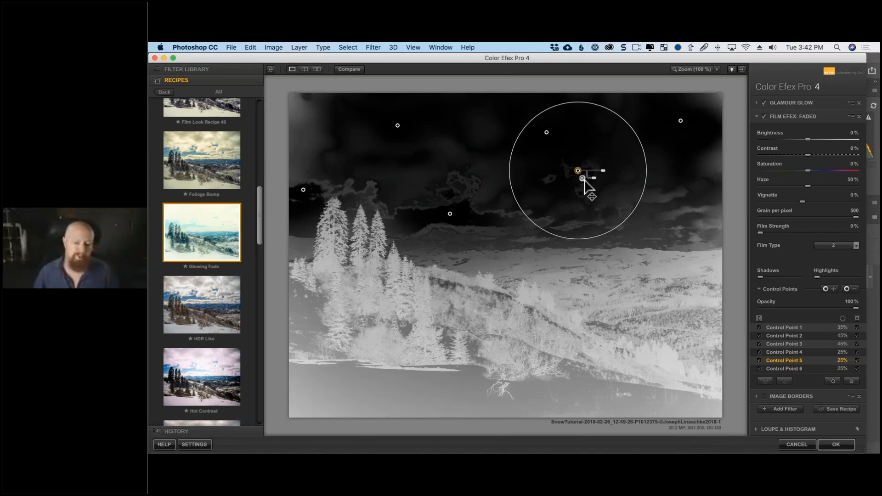
drag(584, 180, 683, 220)
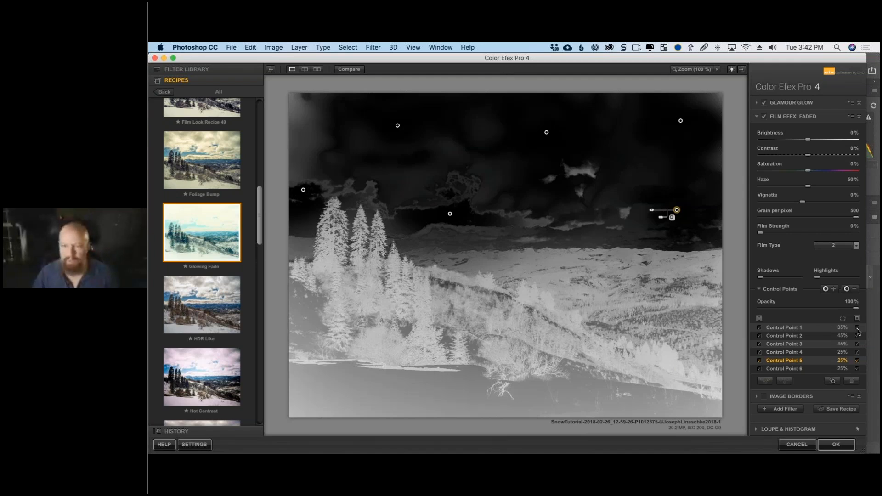
drag(680, 214, 673, 213)
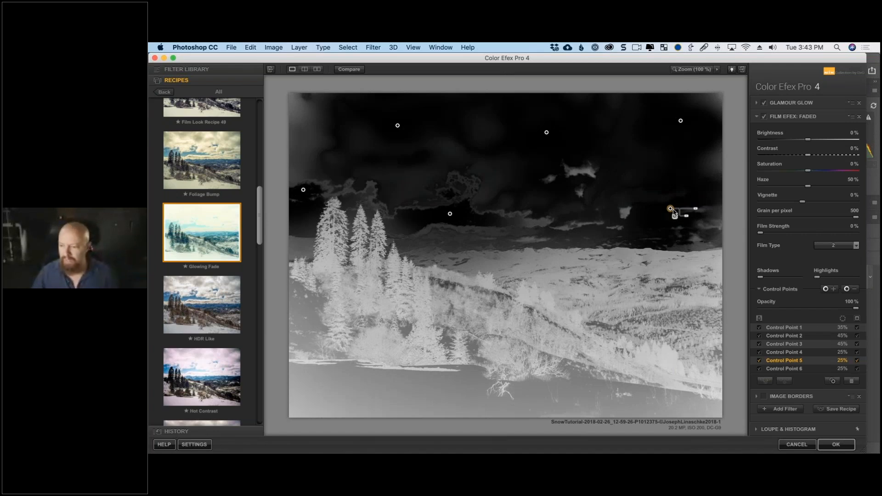
key(Delete)
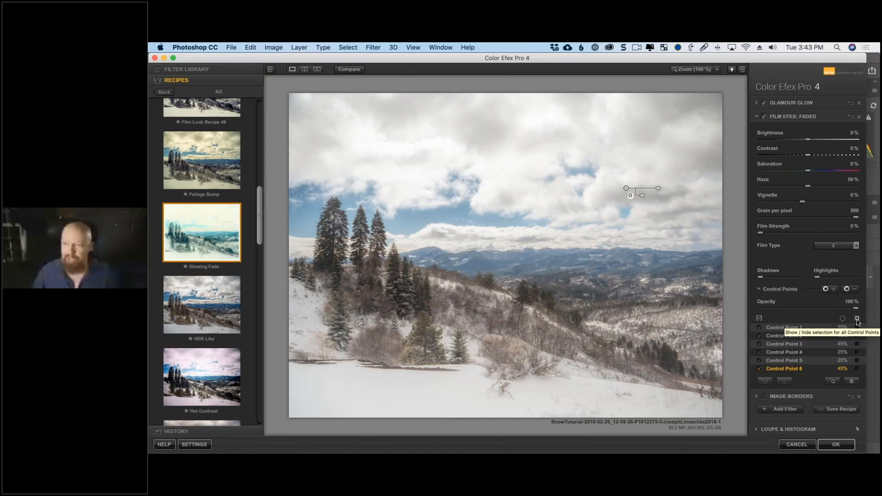
click(763, 117)
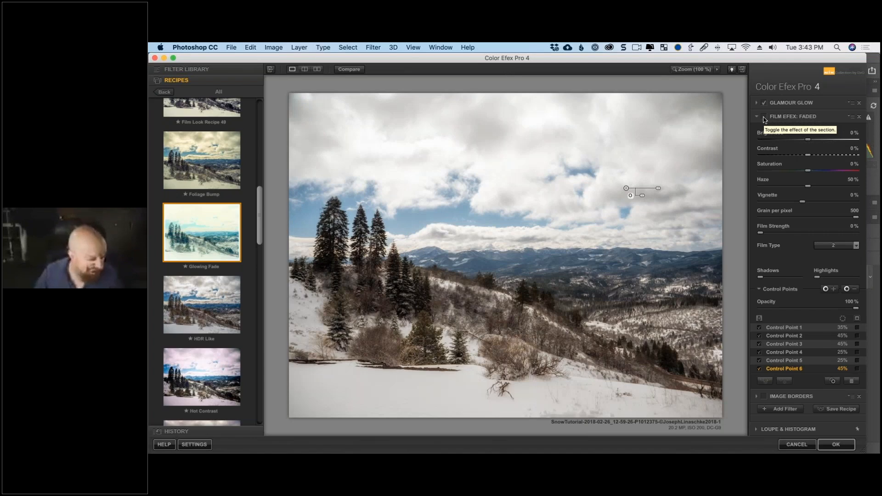
click(764, 118)
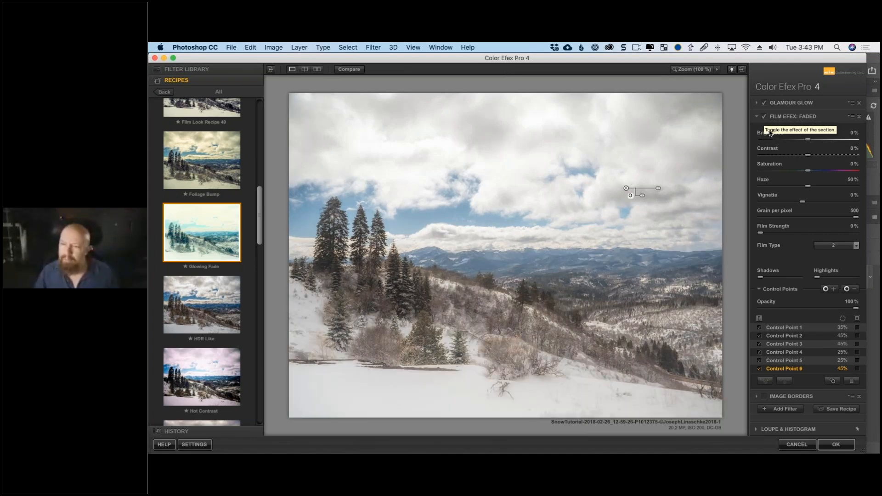
- Select all six control points of the Film Efex: Faded filter and copy them
click(851, 118)
click(812, 127)
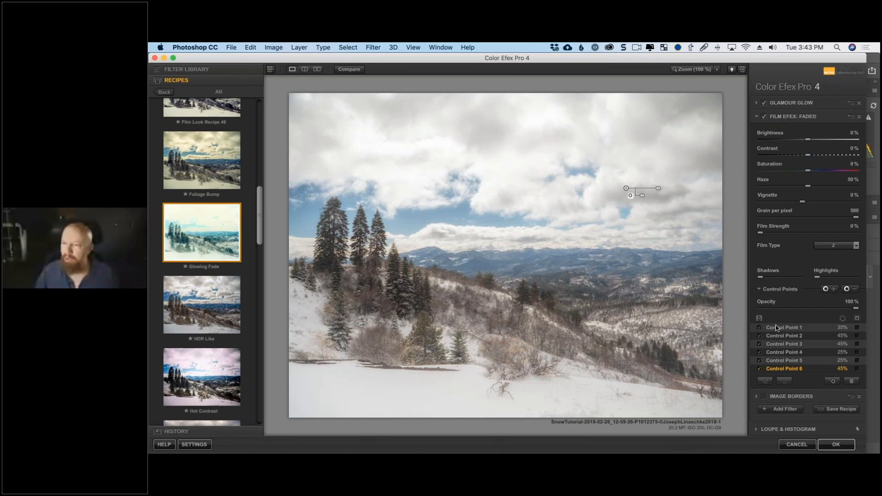
click(803, 327)
key(super+a)
click(851, 117)
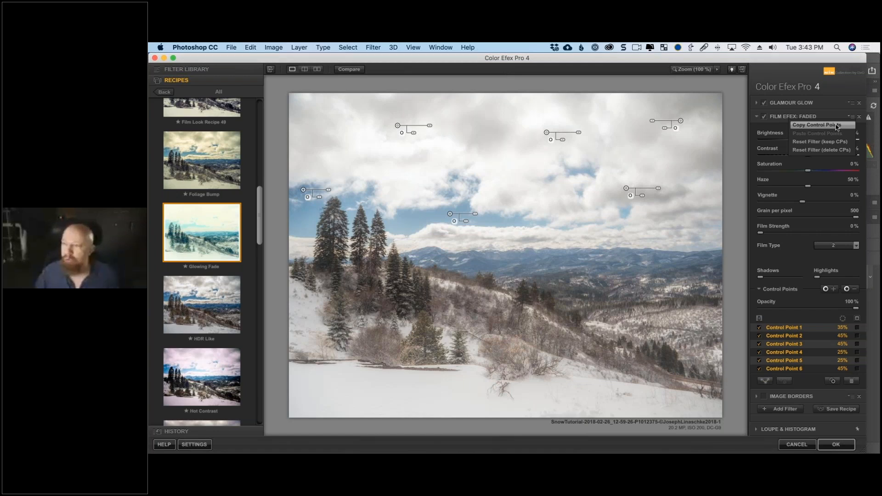
click(836, 127)
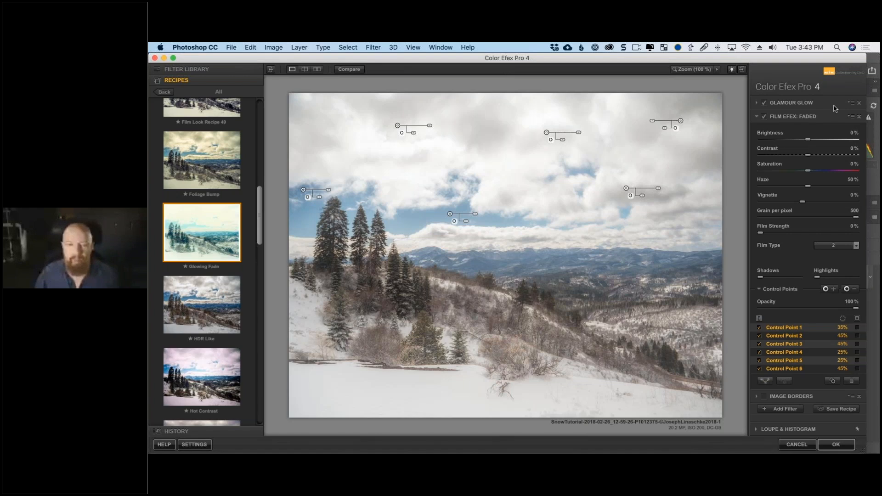
- Paste the copied control points into the Glamour Glow filter and apply the filter stack to the photo
click(834, 105)
click(850, 102)
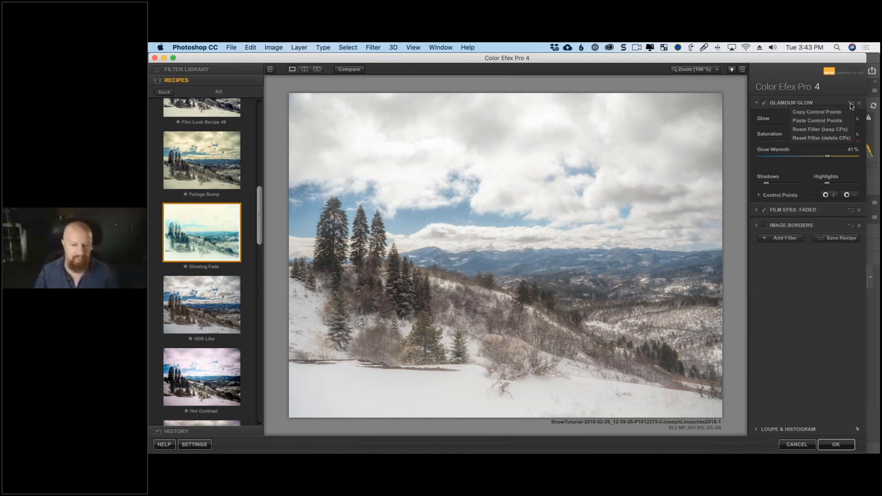
click(822, 121)
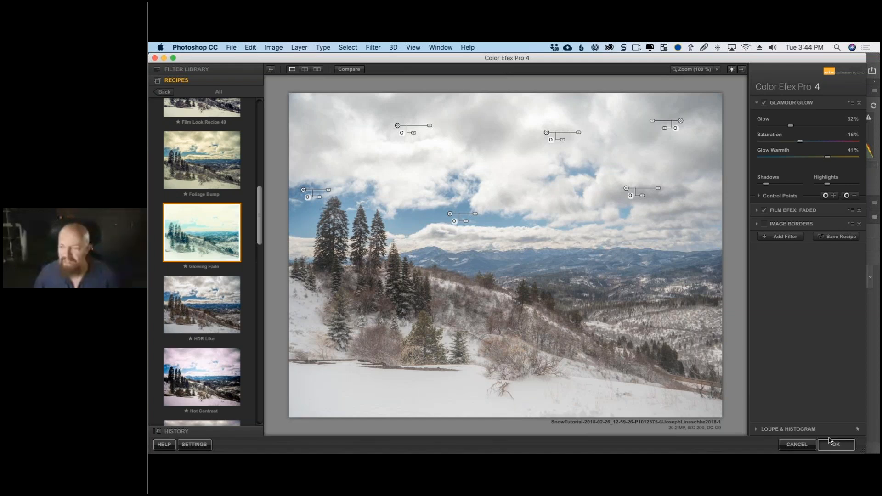
click(830, 441)
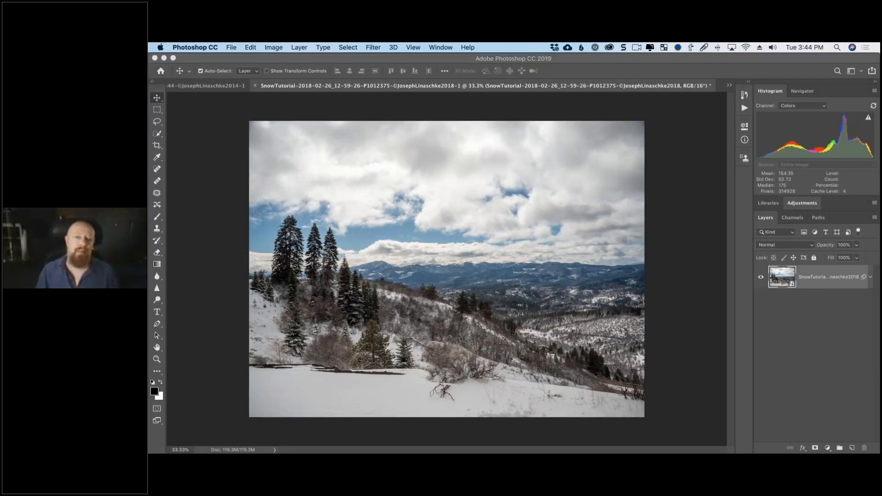
- Open the snowy cliff photo _JAL1161.RW2 in Photoshop and start Color Efex Pro 4 on it
key(super+o)
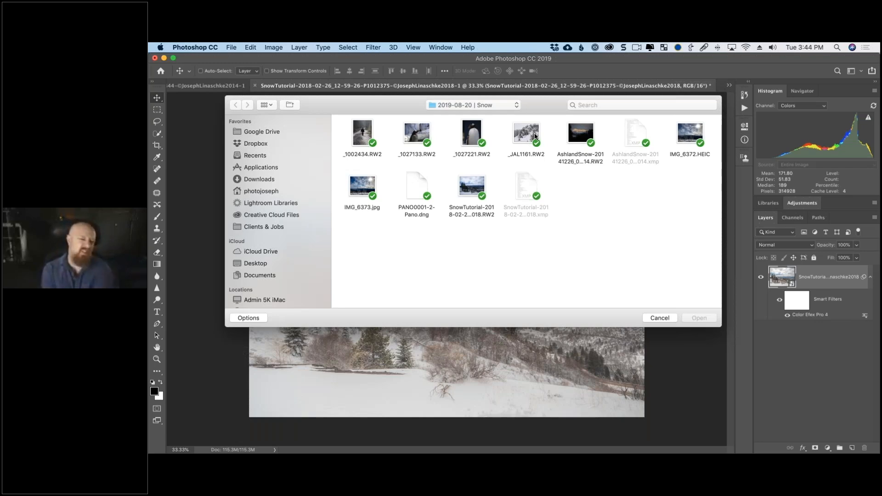
double_click(534, 135)
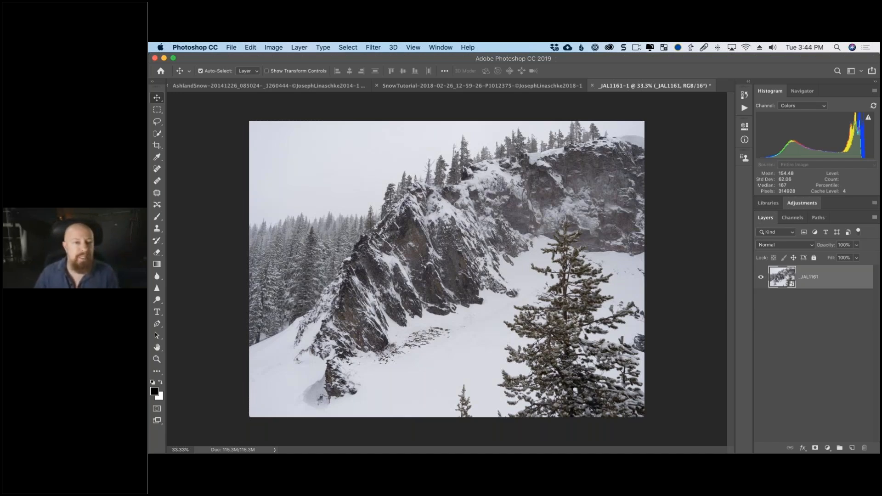
click(373, 48)
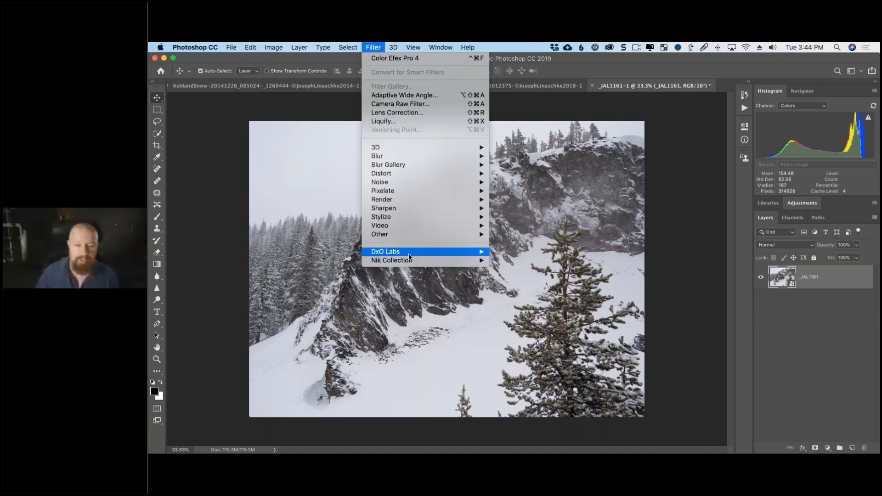
mouse_move(410, 260)
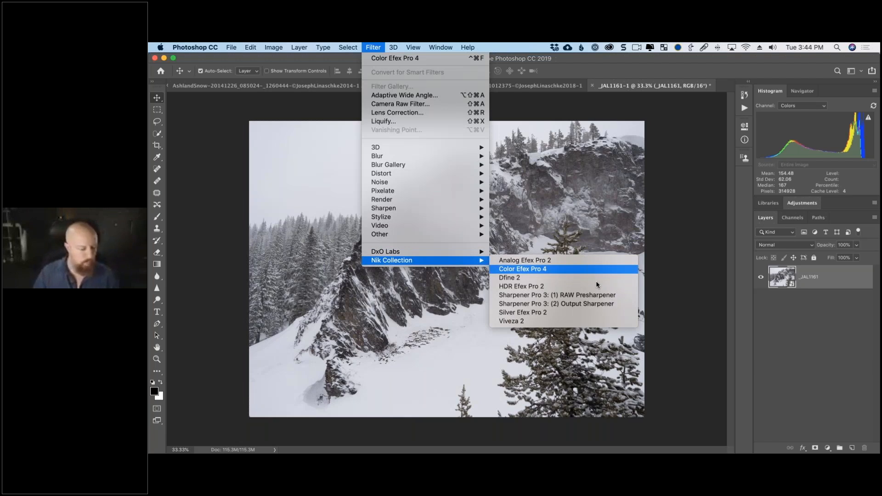
click(602, 269)
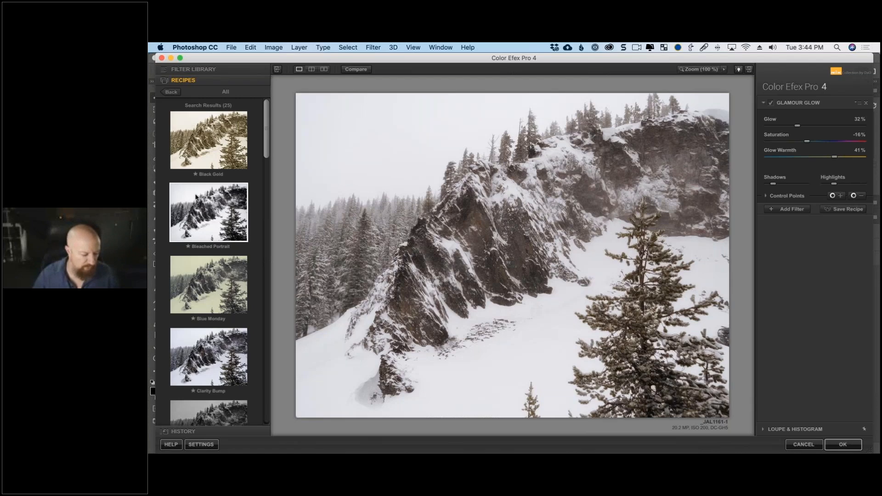
- Apply the Bleached Portrait recipe to the cliff photo and browse the other recipe previews
click(197, 197)
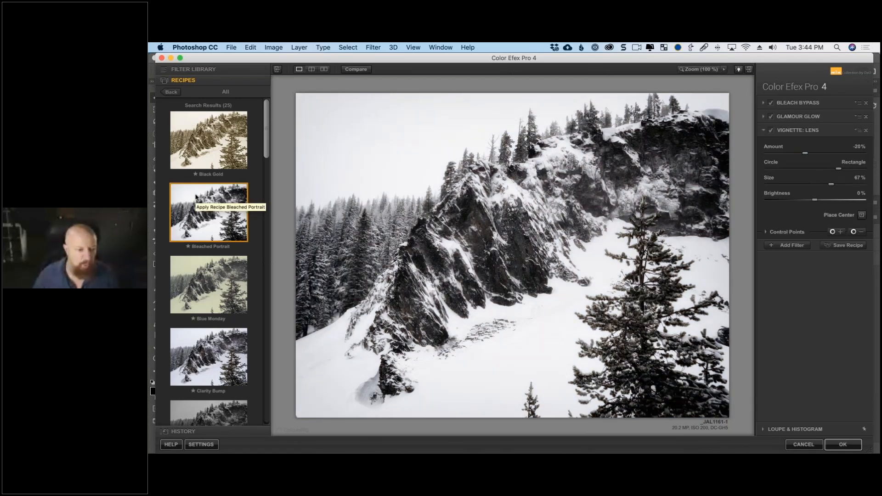
drag(265, 145, 264, 214)
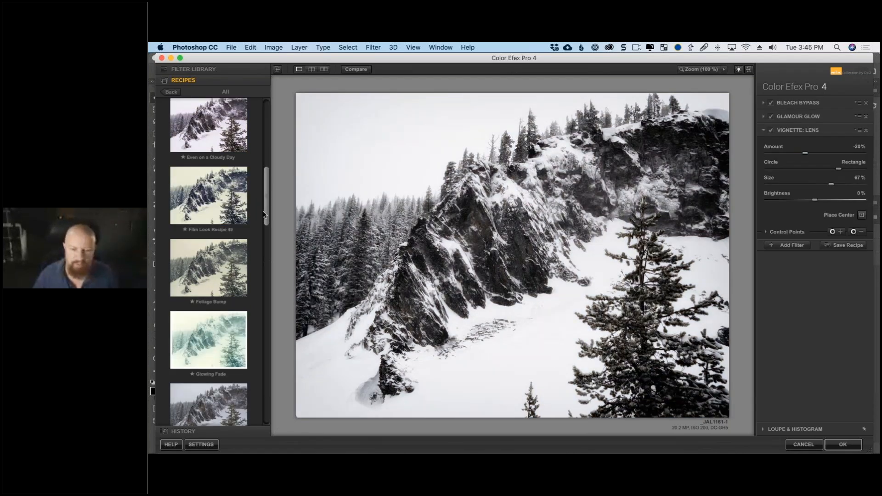
scroll(185, 260, down, 5)
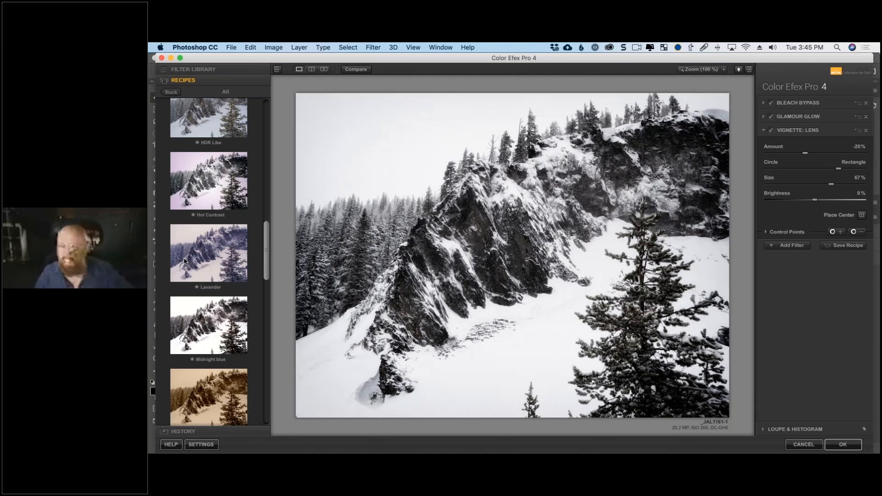
click(209, 257)
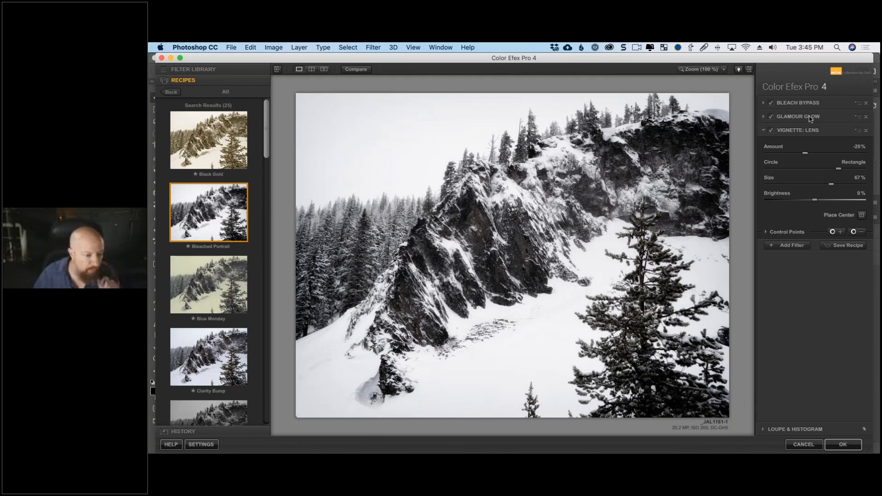
- Add a Detail Extractor filter above Bleach Bypass, set its strength to 78%, and check the rock texture at 100% zoom
click(788, 245)
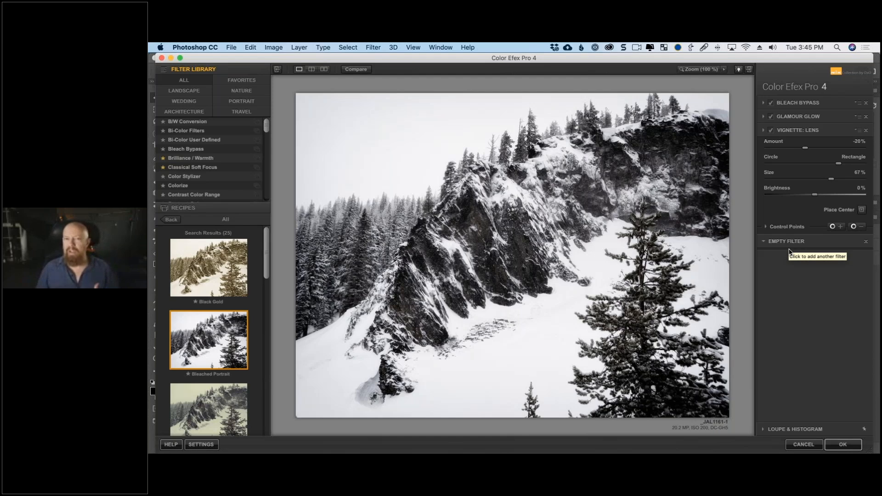
click(788, 252)
click(186, 249)
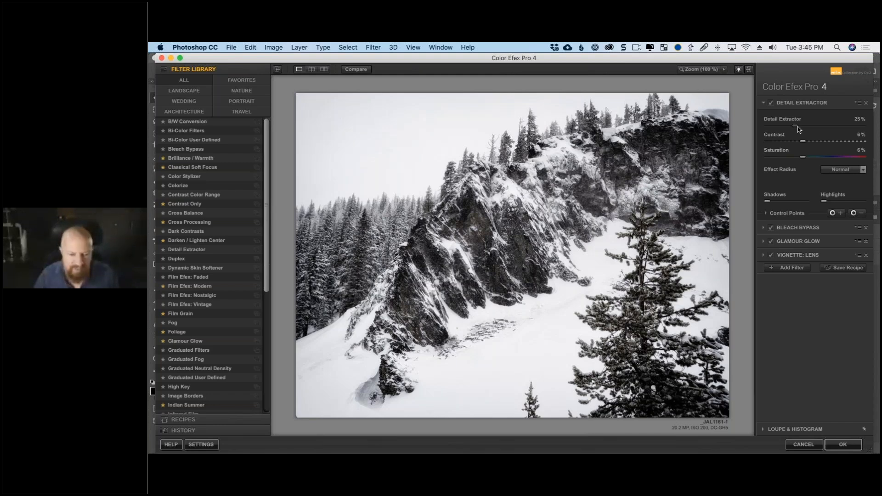
drag(798, 129, 834, 131)
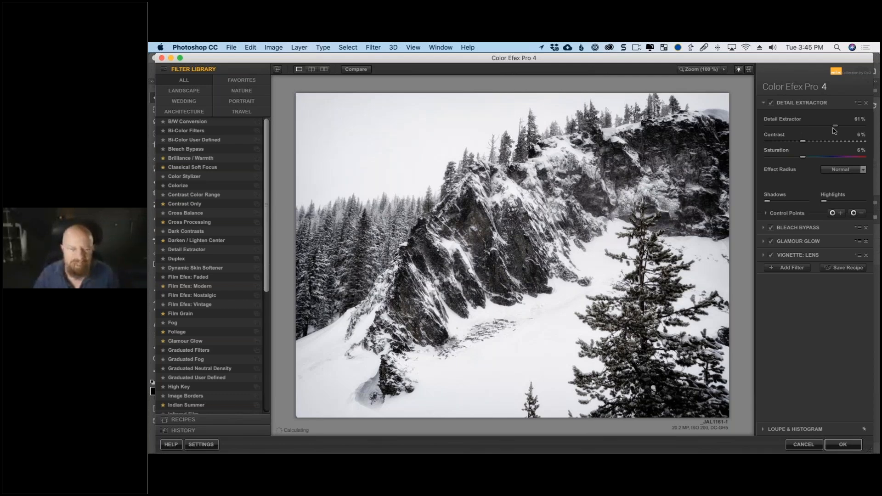
drag(834, 130, 853, 131)
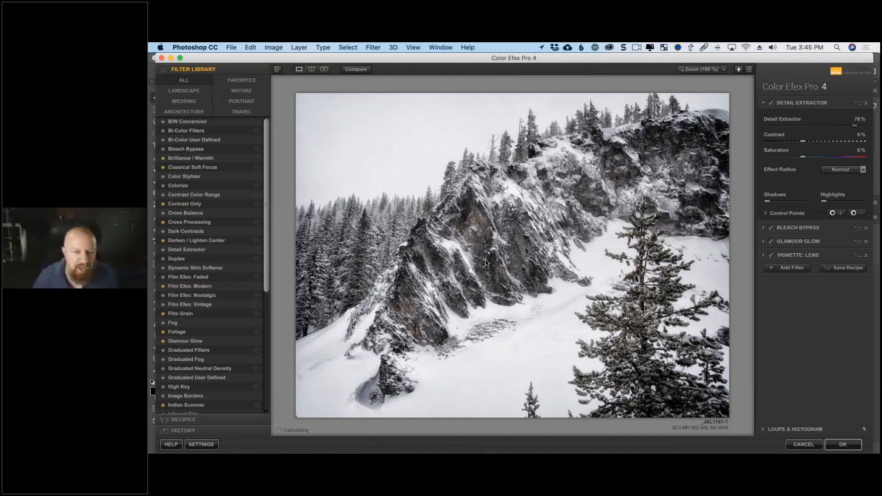
click(486, 263)
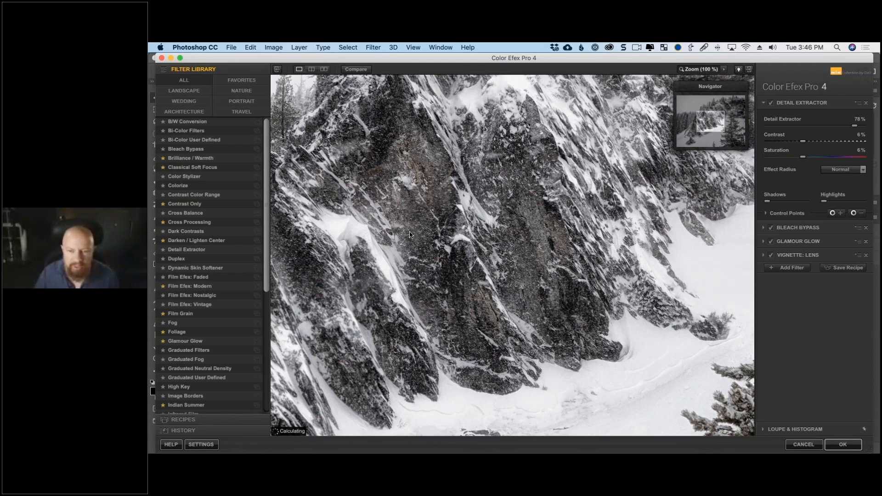
drag(409, 233, 501, 232)
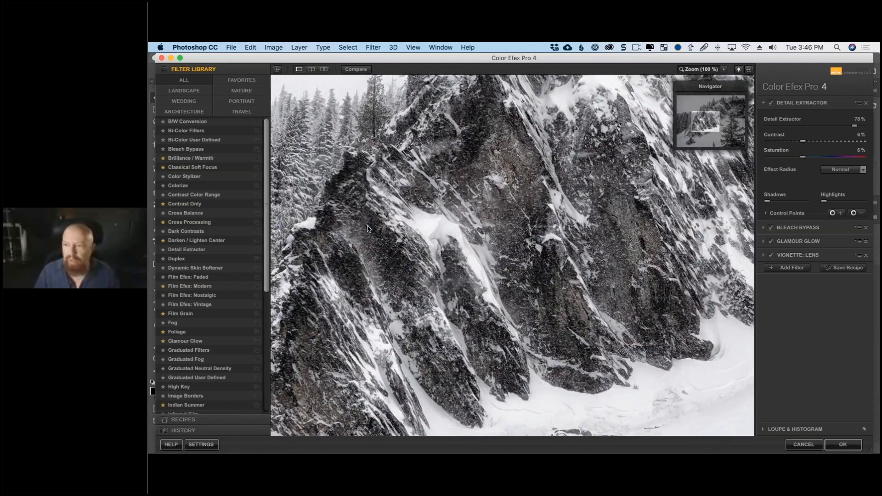
click(699, 71)
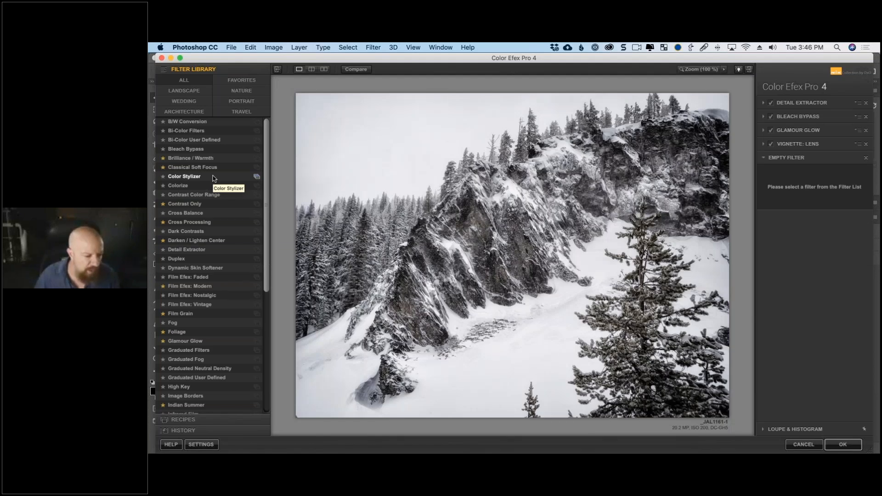
- Add a Brilliance / Warmth filter below Vignette: Lens and set its saturation to 95%
scroll(213, 211, down, 5)
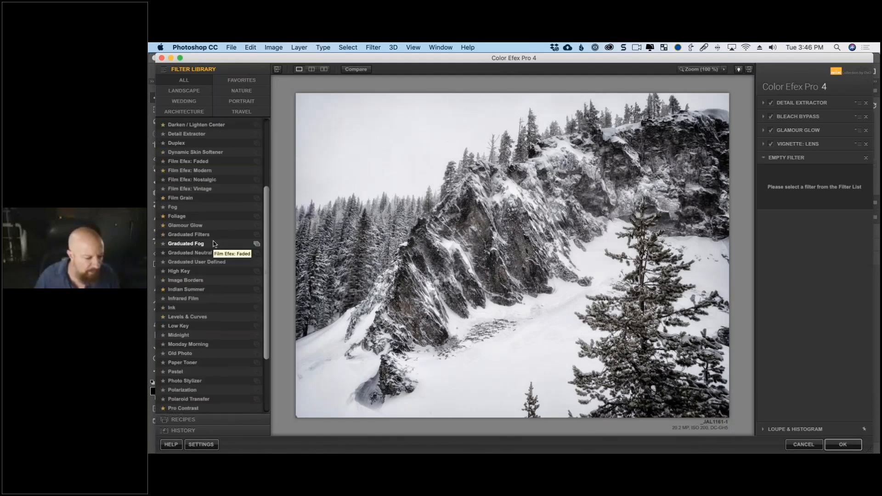
scroll(213, 243, down, 2)
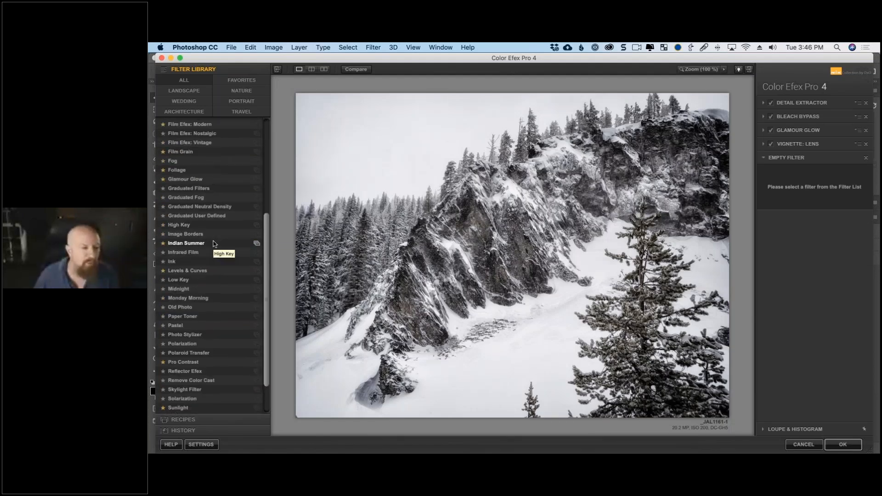
scroll(213, 243, up, 6)
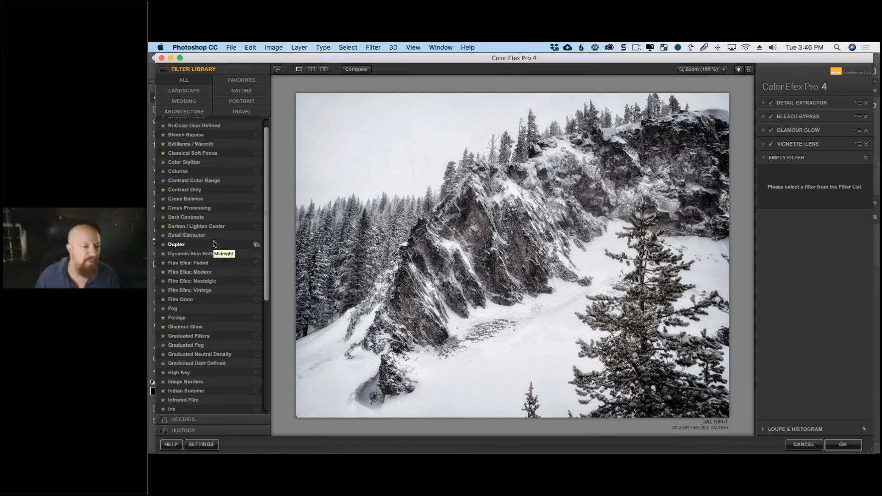
scroll(213, 244, up, 1)
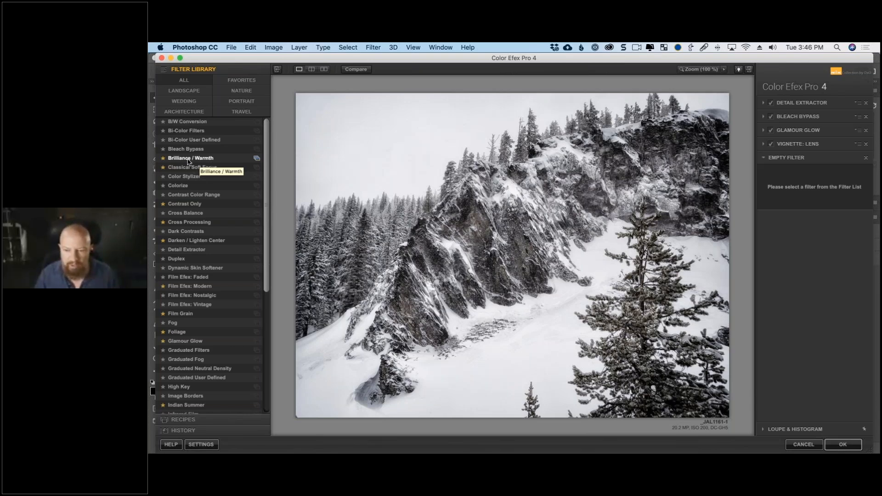
click(188, 158)
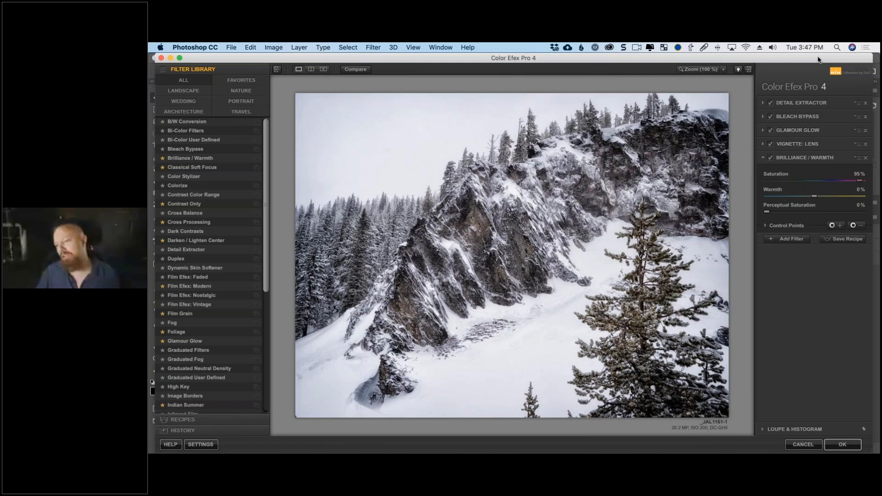
- Replace the filter stack with the B/W Conversion filter and set its filter color to 167°
drag(818, 59, 812, 60)
click(235, 122)
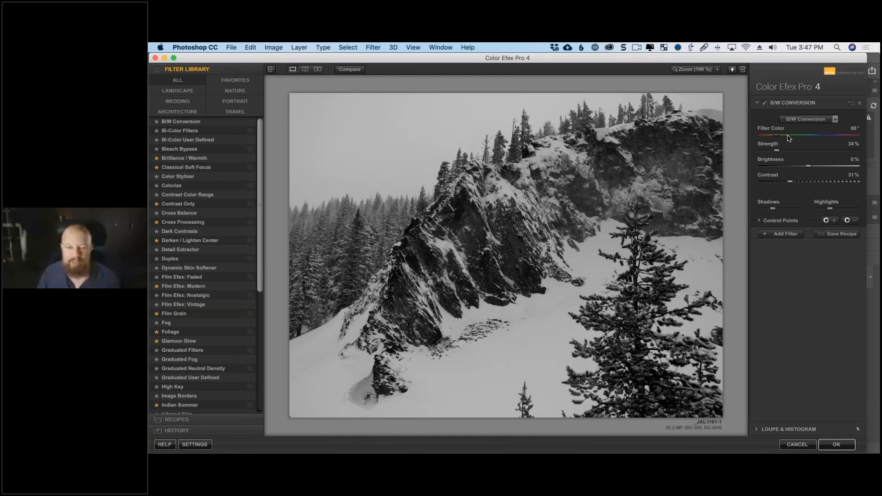
drag(788, 137, 817, 137)
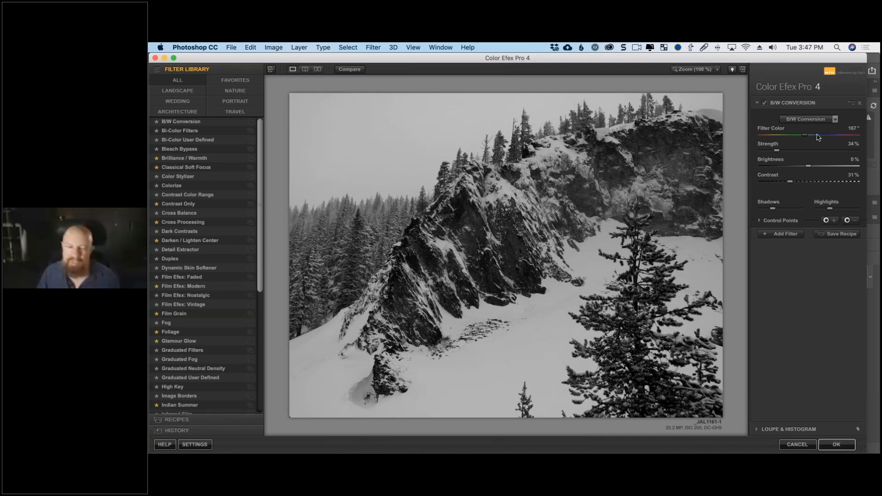
- In the B/W Conversion filter, set the filter color to 165°, strength to 0% and brightness to 27%
drag(818, 137, 798, 138)
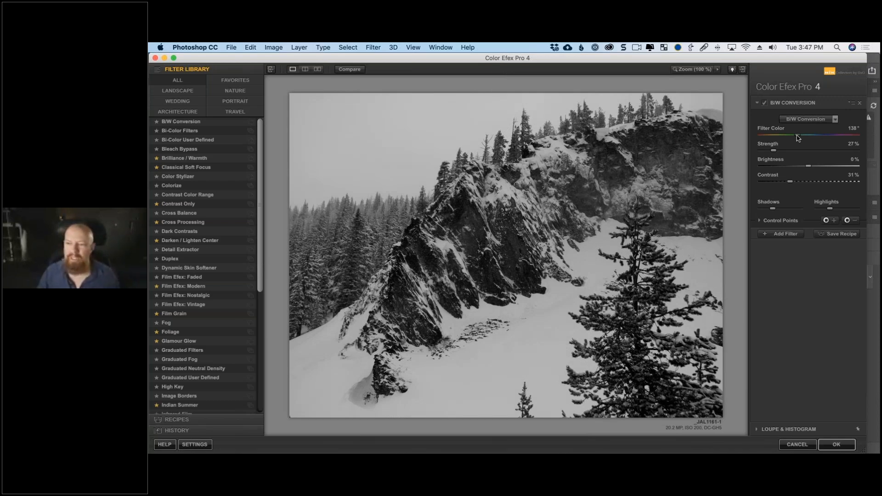
drag(797, 136, 804, 136)
drag(774, 150, 761, 151)
drag(807, 166, 822, 167)
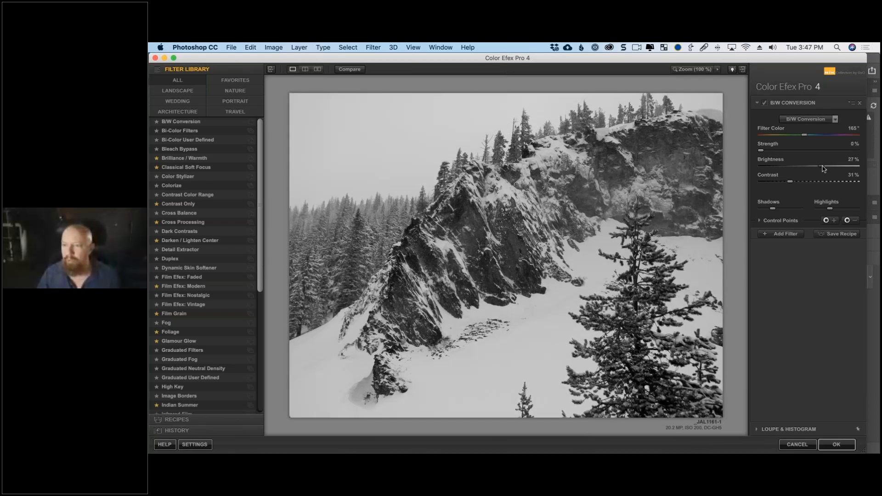
- Add a Detail Extractor filter to the stack with B/W Conversion and set its strength to 51%
click(781, 234)
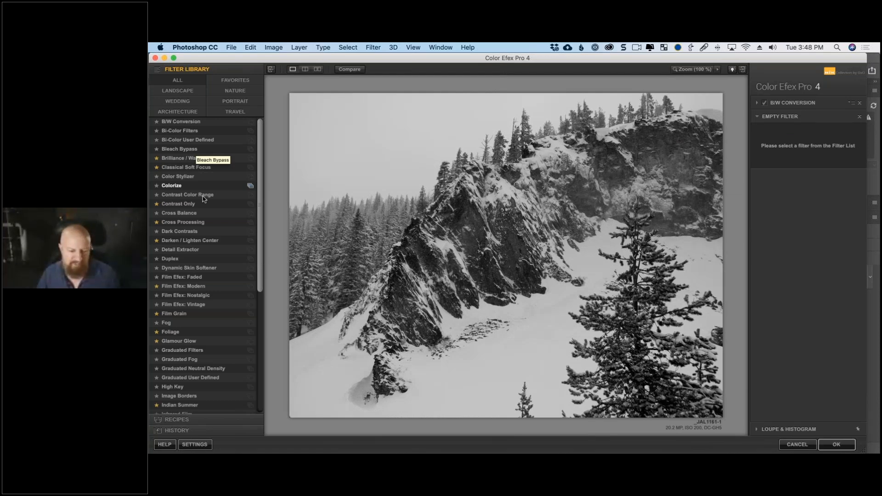
click(180, 249)
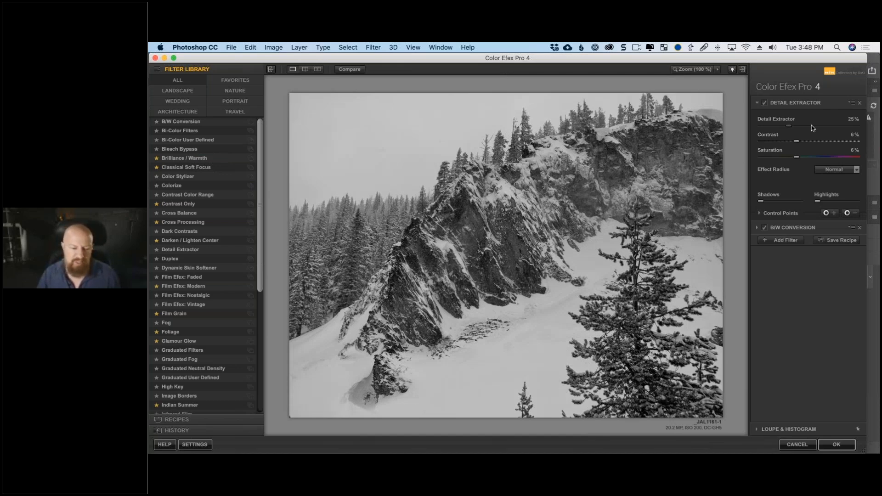
click(813, 126)
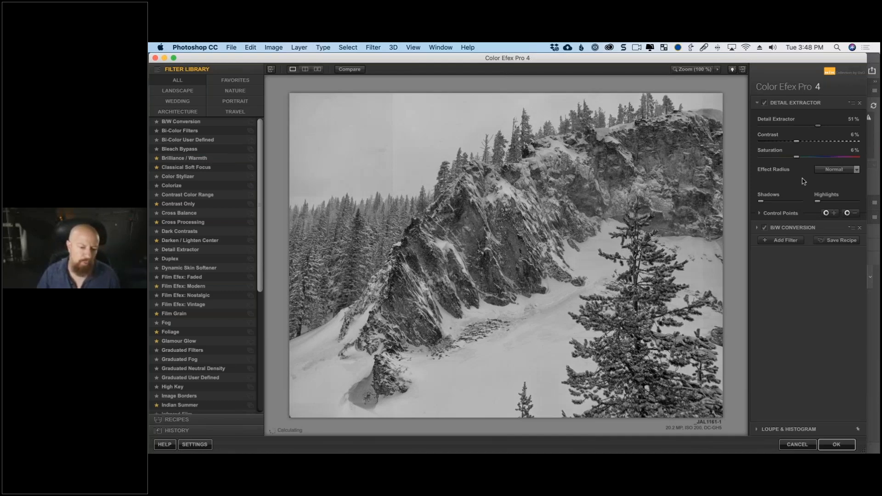
- Try the Large effect radius for Detail Extractor, switch it to Fine, and apply the filter stack to the cliff photo
click(834, 169)
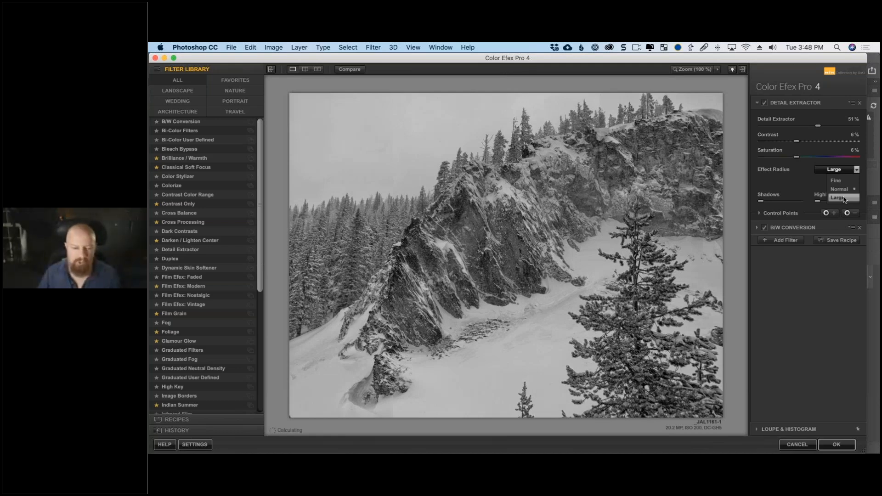
click(840, 198)
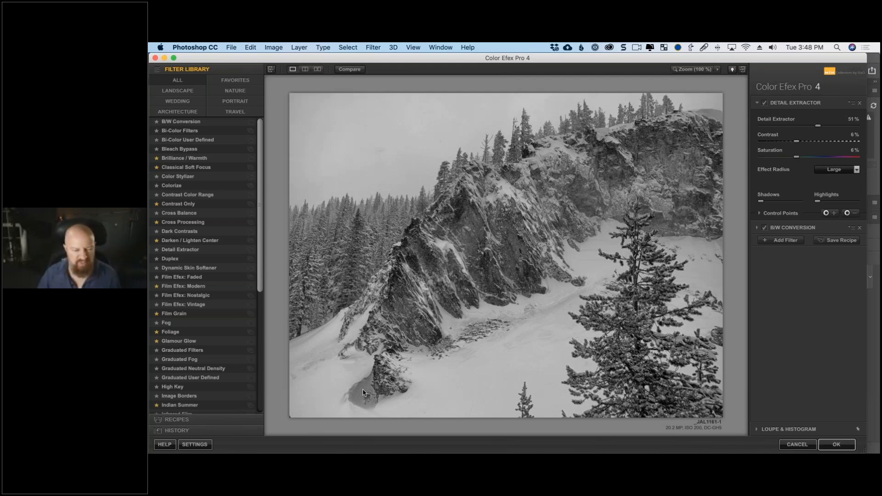
click(834, 169)
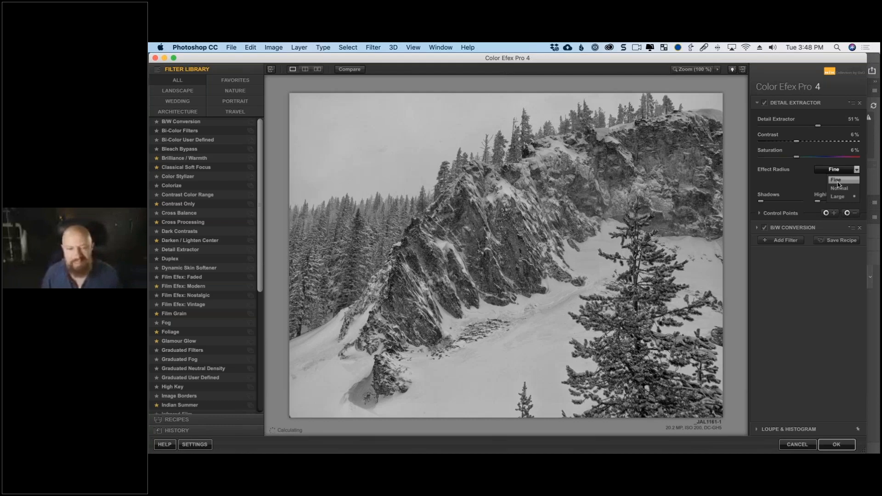
click(838, 182)
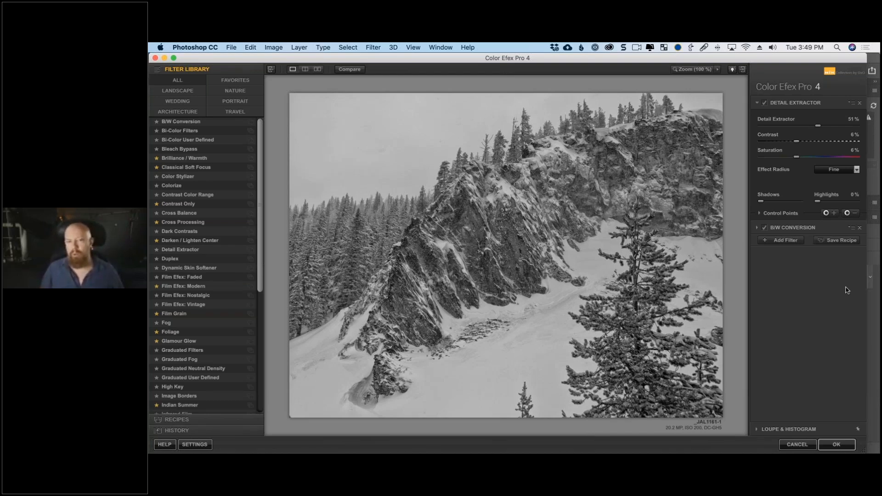
click(836, 444)
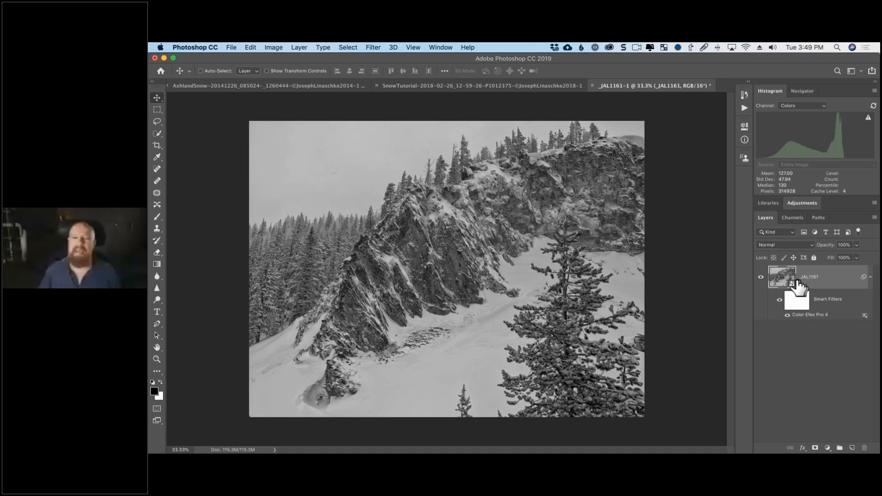
- Duplicate the cliff photo's smart object layer and open the copy in Silver Efex Pro 2 as a smart filter
key(super+j)
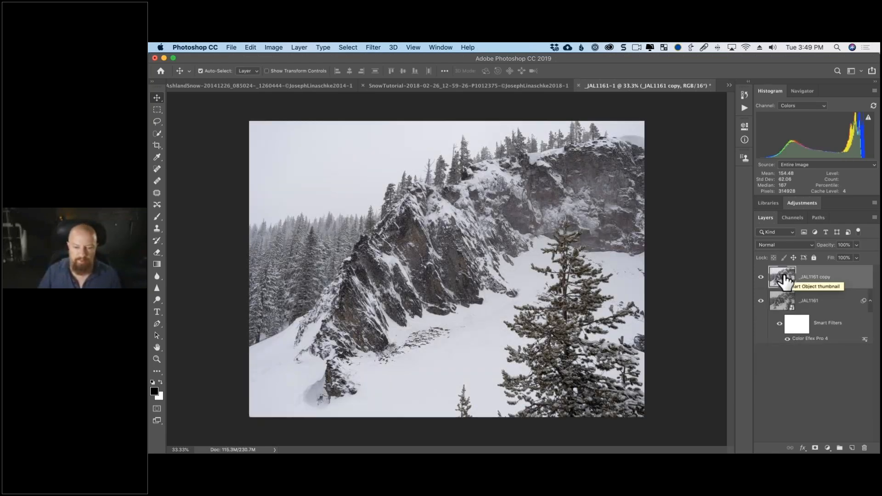
click(373, 47)
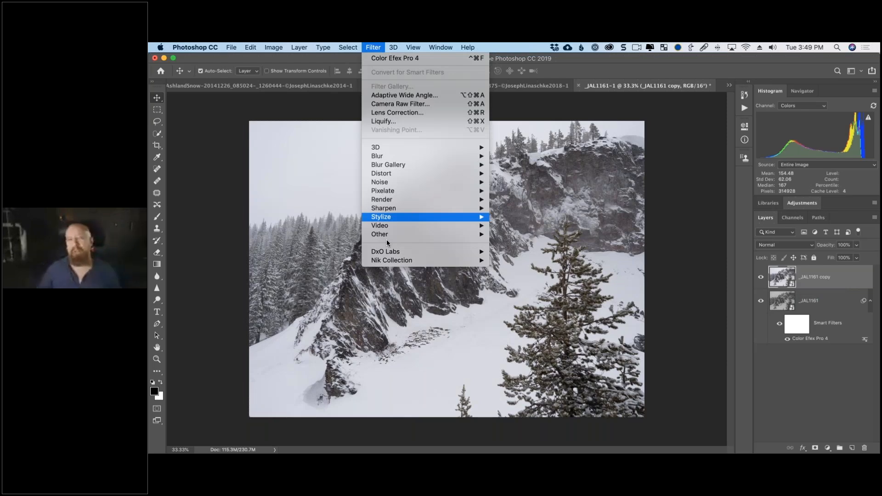
click(550, 315)
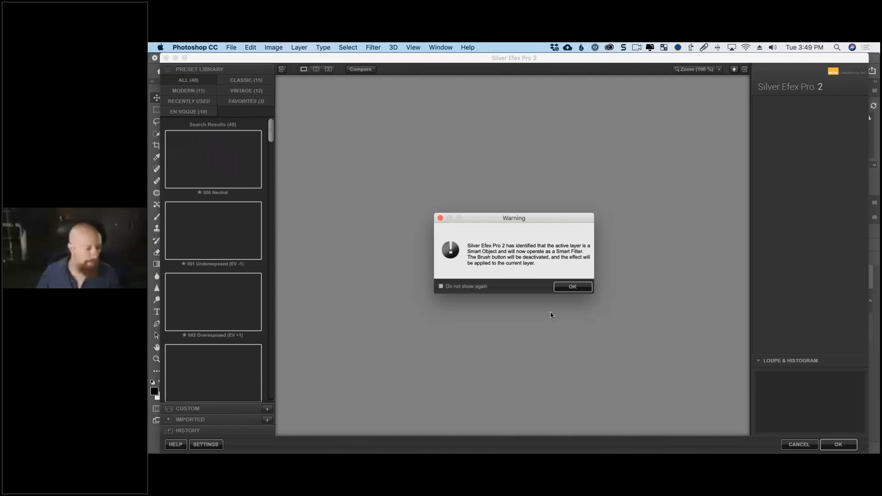
click(572, 287)
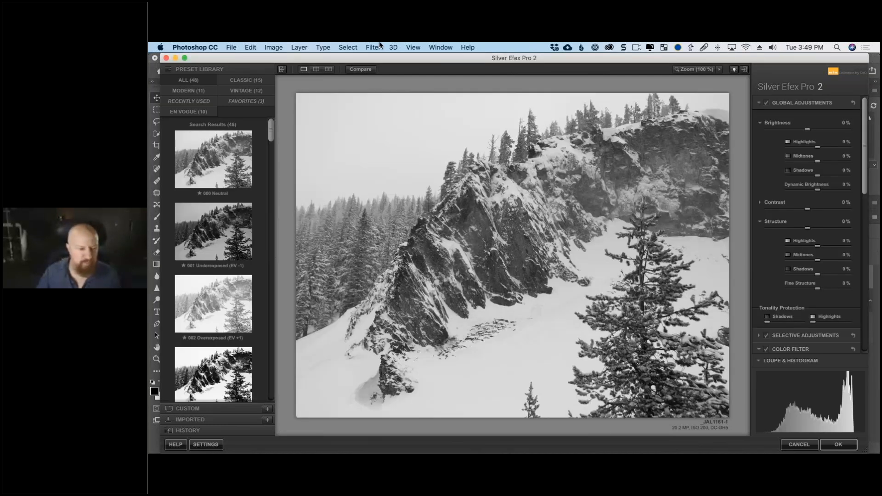
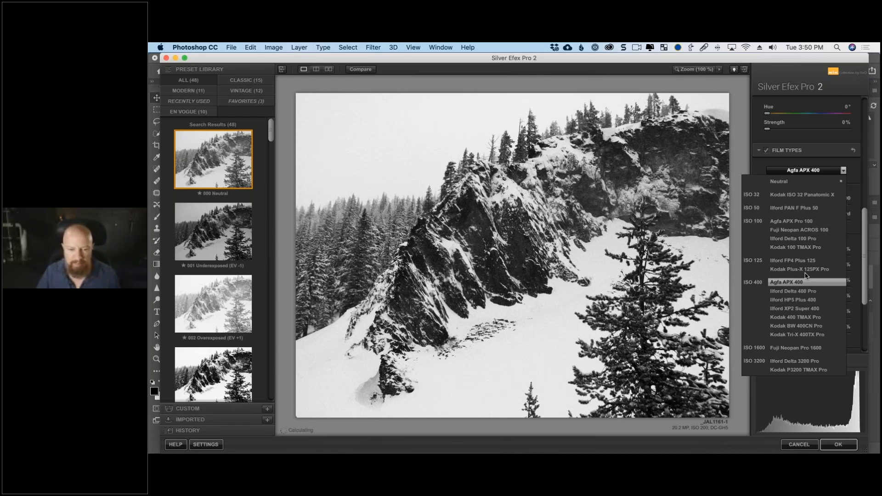
- Choose an emulated film type, set structure to 73% with highlights structure at -100%, and apply the black-and-white conversion
click(805, 276)
scroll(766, 133, up, 10)
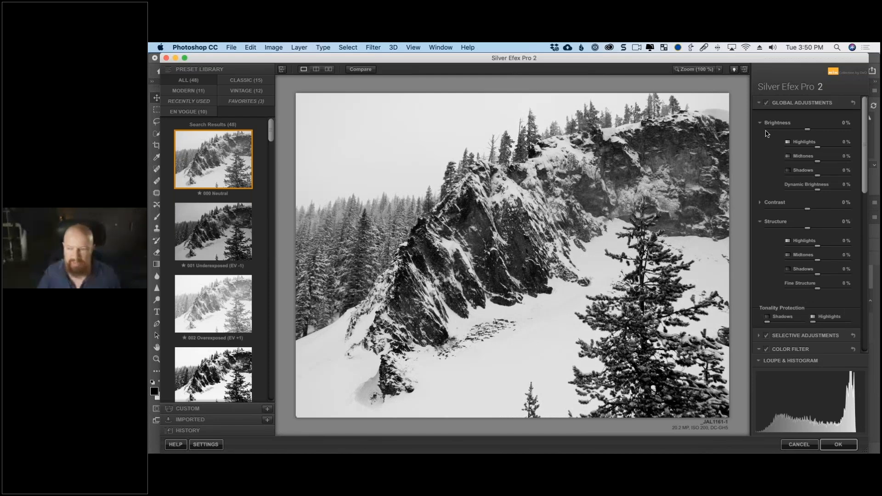
drag(806, 228, 830, 229)
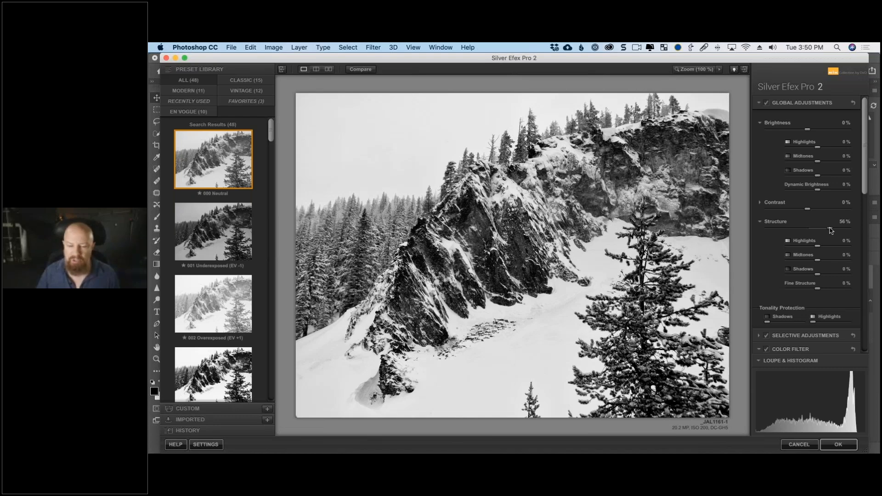
drag(830, 229, 836, 229)
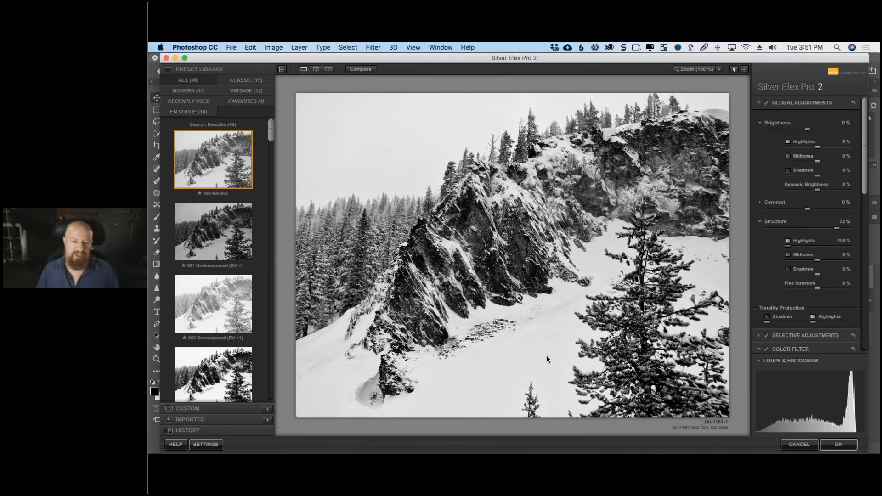
key(Return)
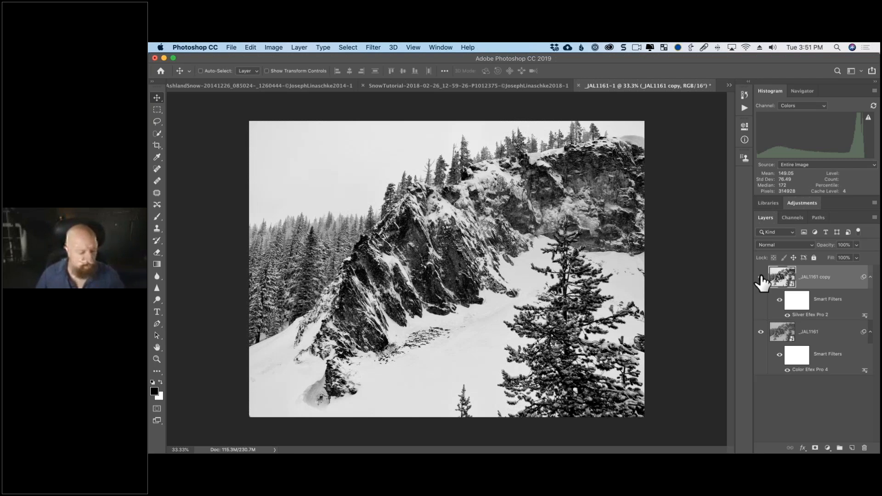
- Open the photo IMG_6372.HEIC from the 2019-08-20 | Snow folder
key(super+s)
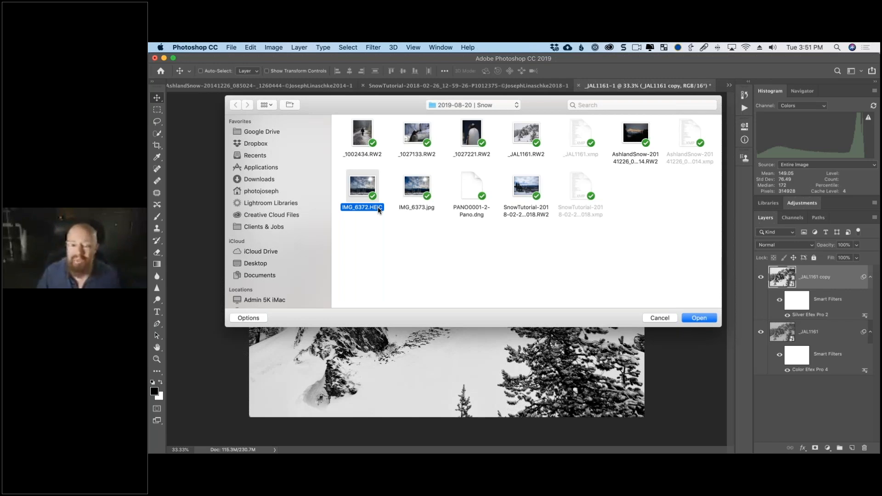
double_click(377, 207)
click(781, 245)
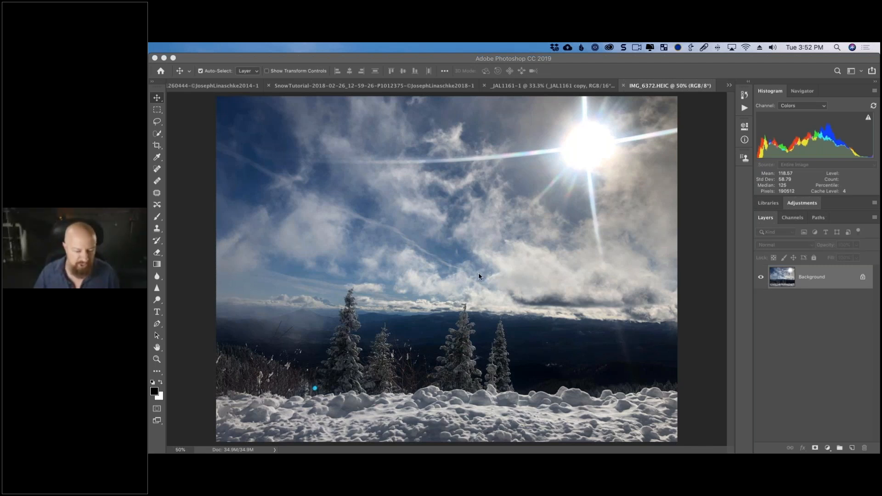
click(522, 195)
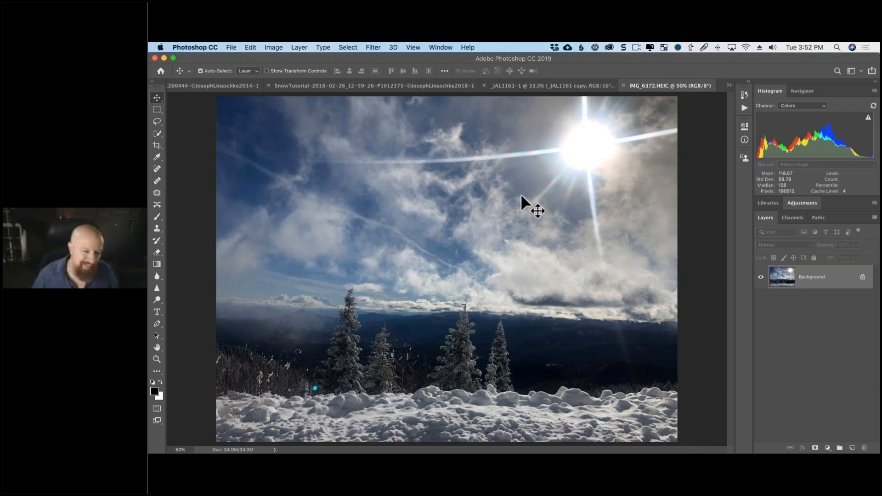
- Examine the sky, treetops and sun flare of the sunny snow photo at 100% zoom
key(super+1)
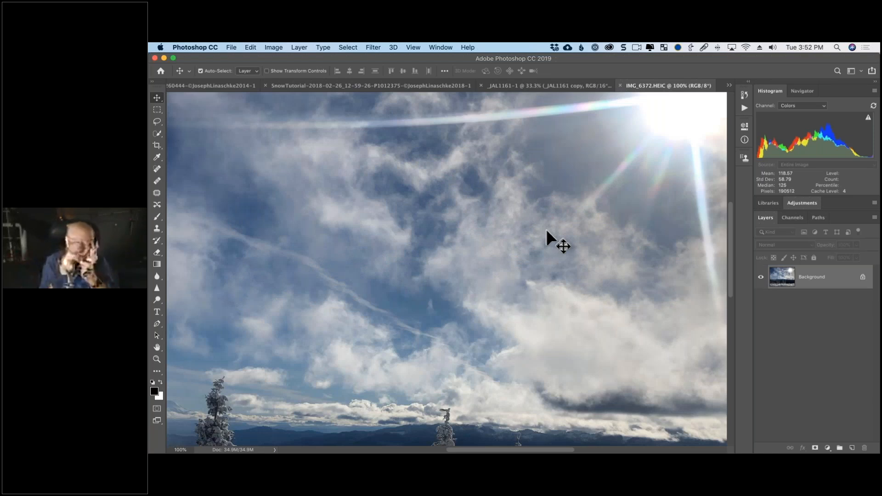
key(super)
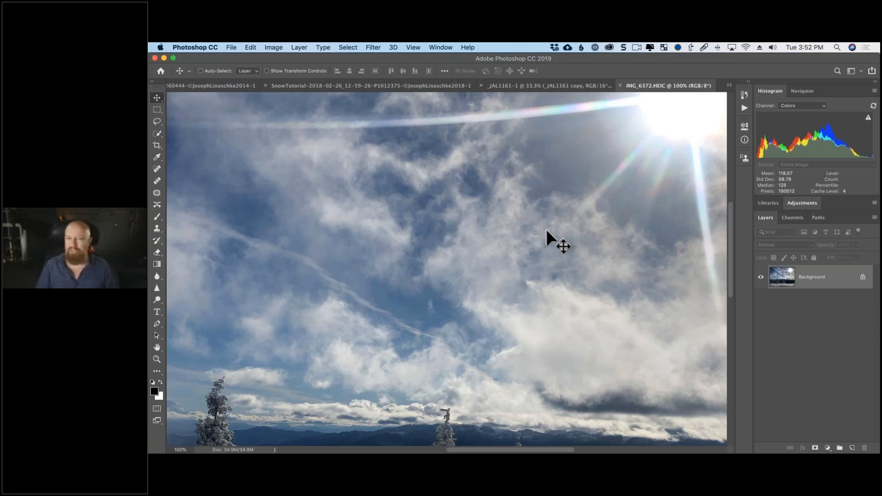
key(super+minus)
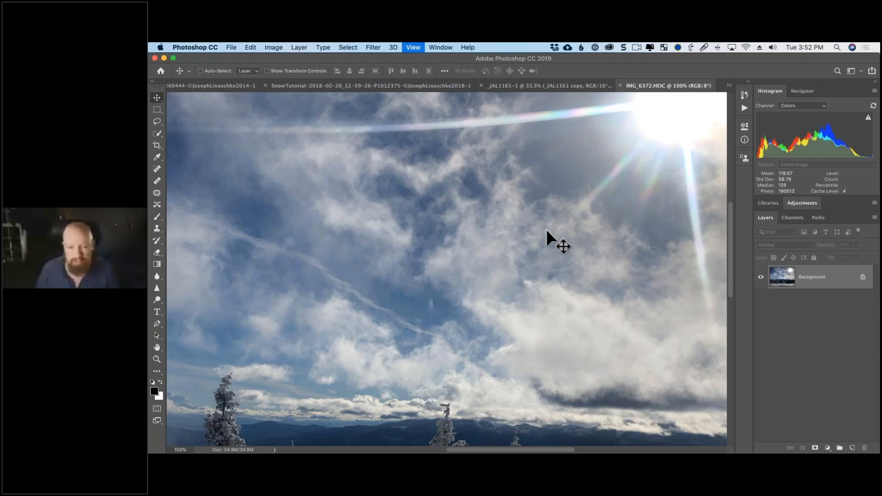
key(super+minus)
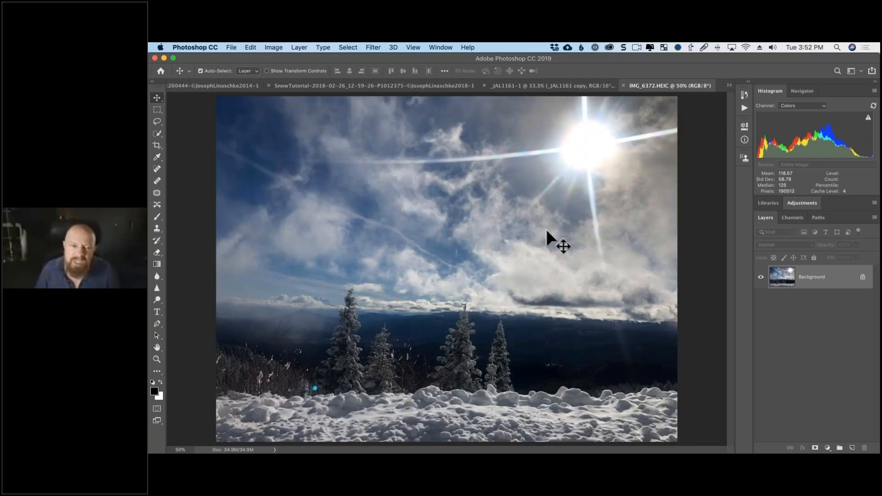
key(super+plus)
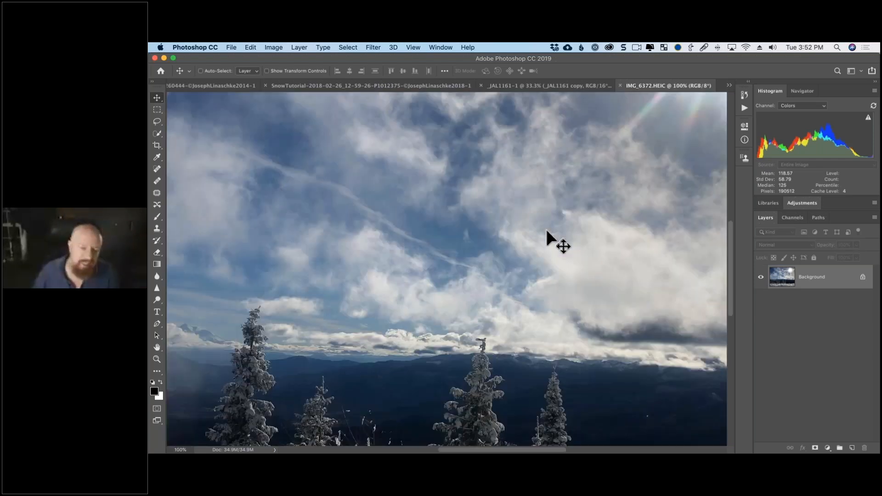
key(space)
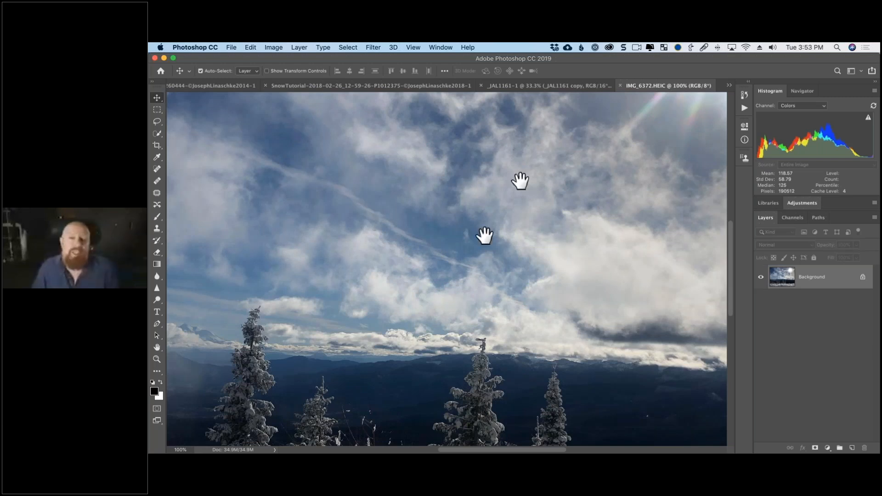
drag(521, 180, 464, 250)
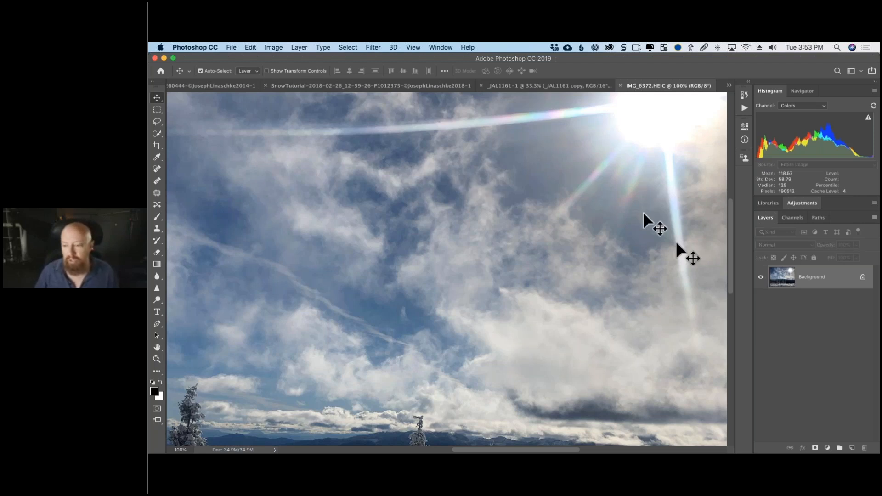
- Convert the sunny snow photo's background layer to a smart object
right_click(781, 277)
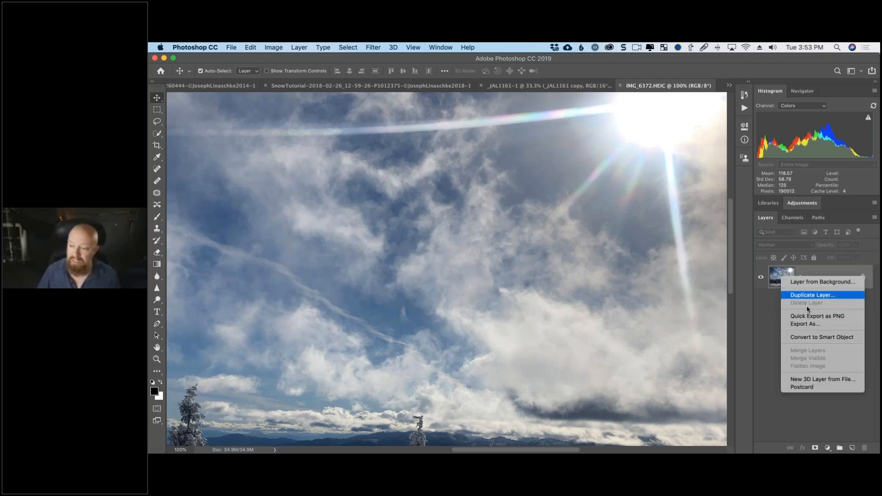
click(813, 340)
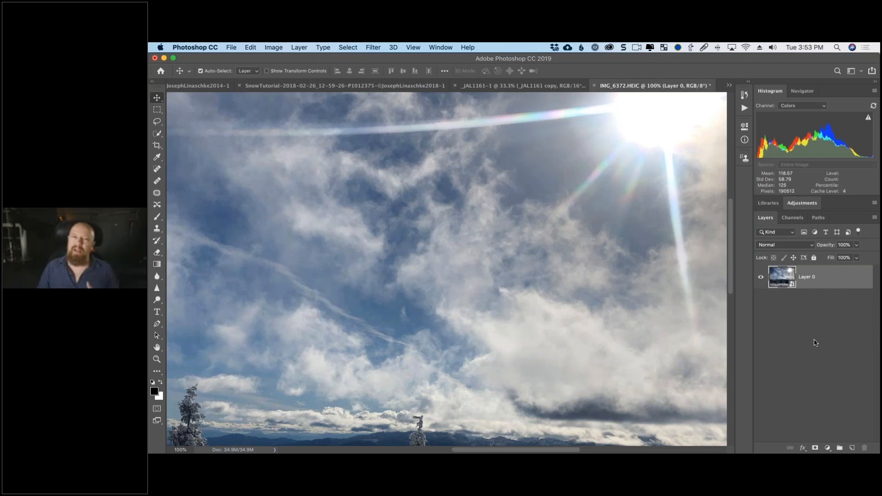
- Crop away nearly half of the photo from its left side, leaving a tall portrait frame around the sun and two trees
key(super)
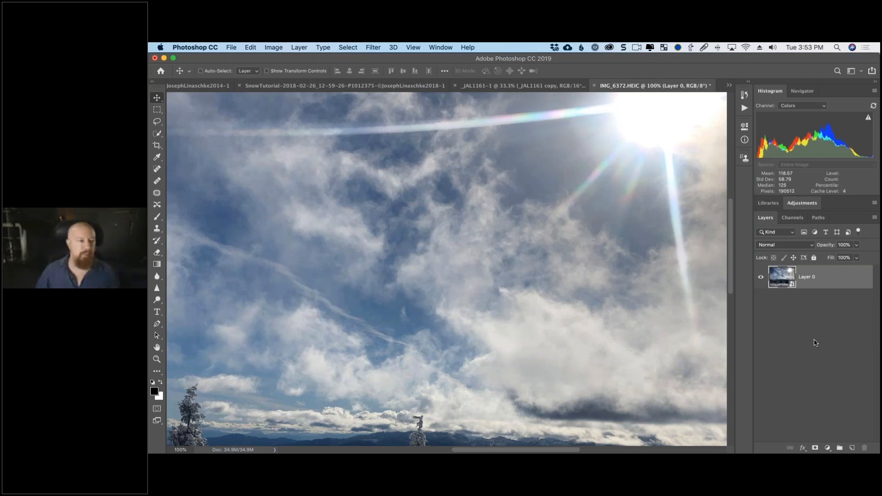
key(super+minus)
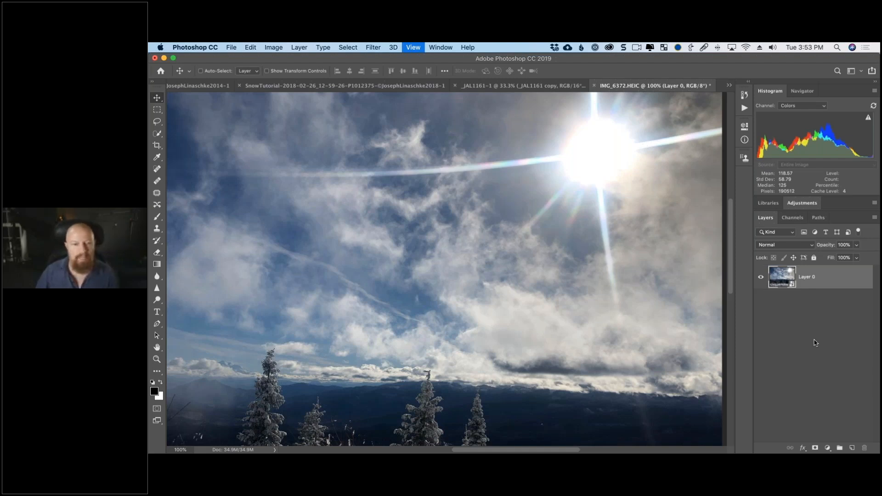
key(super+minus)
key(super+minus)
key(c)
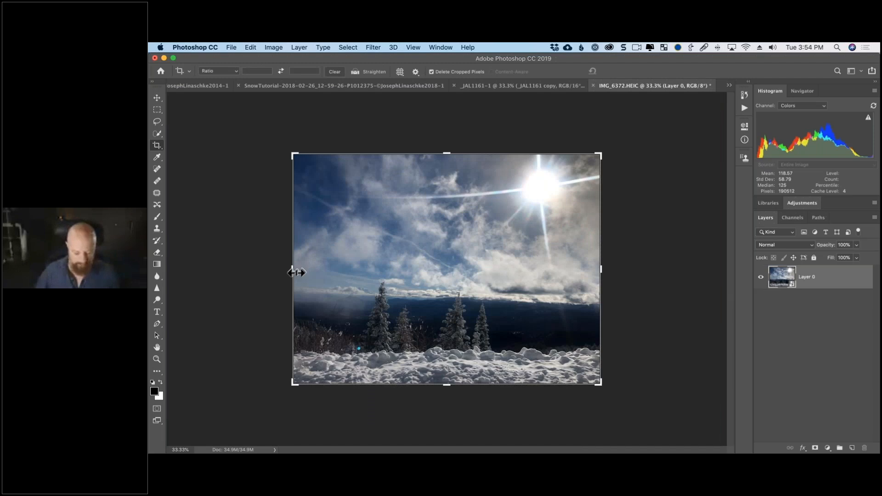
drag(297, 273, 368, 273)
key(Return)
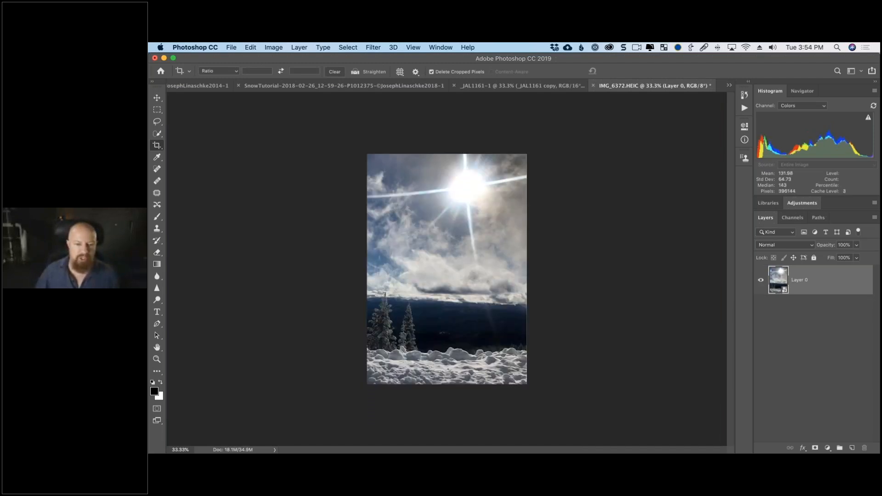
- Invert and save the photo inside the smart object, and shift the updated layer slightly left within the cropped frame
key(v)
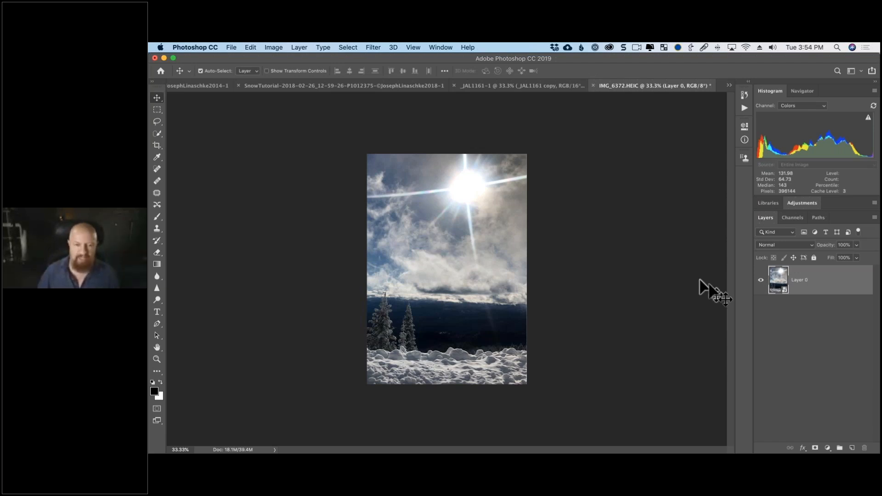
double_click(778, 280)
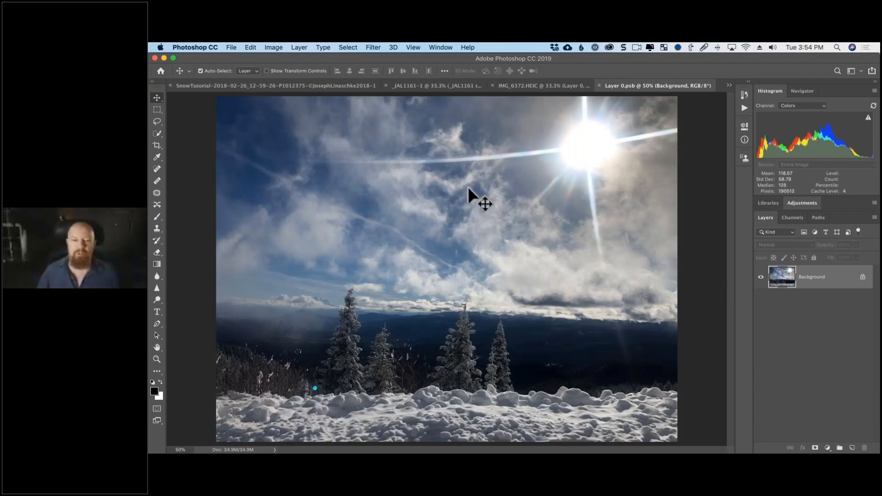
key(super+i)
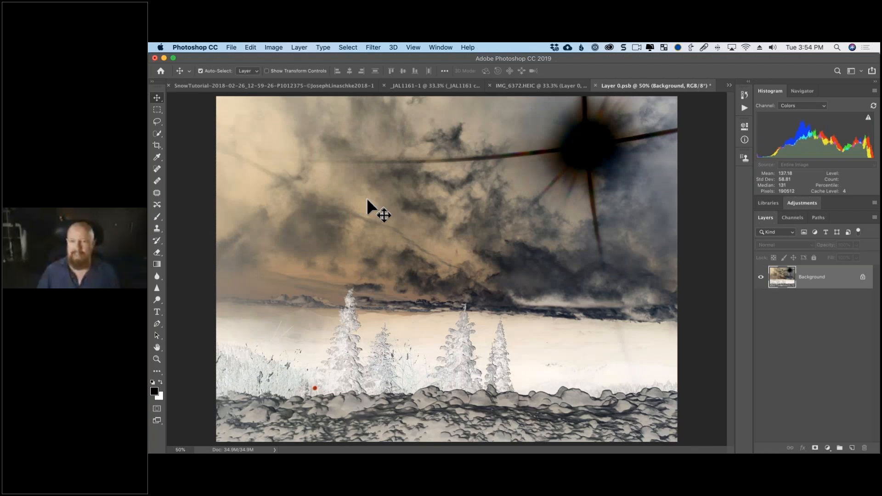
key(super+s)
key(super+w)
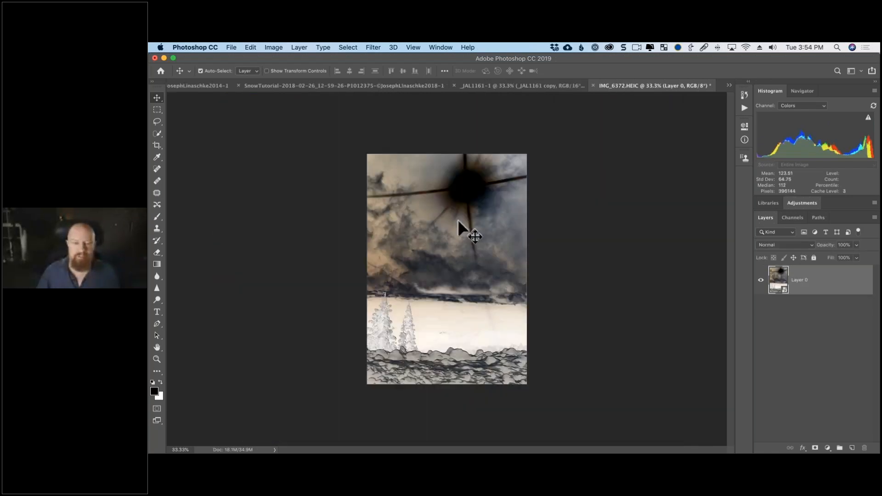
drag(459, 221, 453, 312)
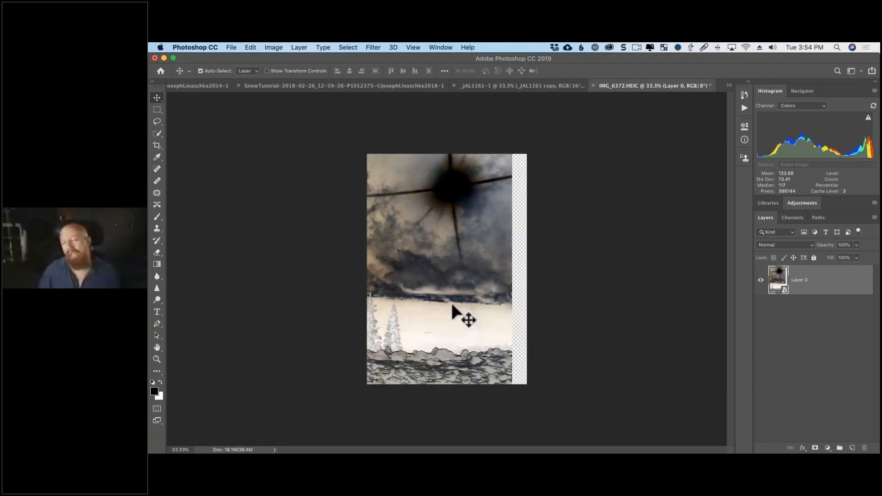
- Undo the layer shift, the color inversion and the crop to restore the full landscape frame
key(super)
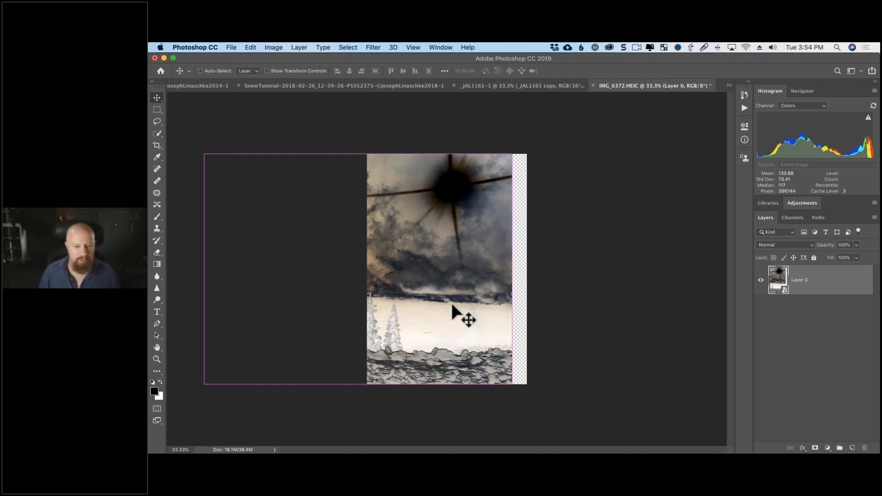
key(super+z)
key(super+z)
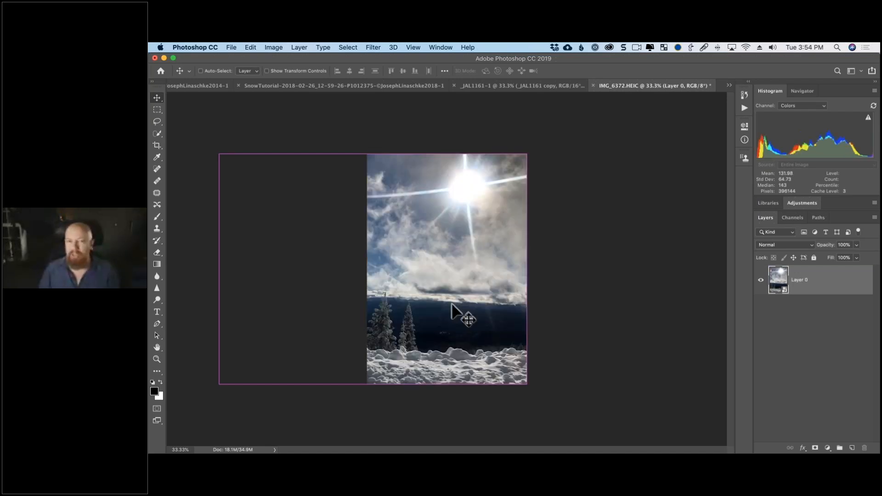
key(super+z)
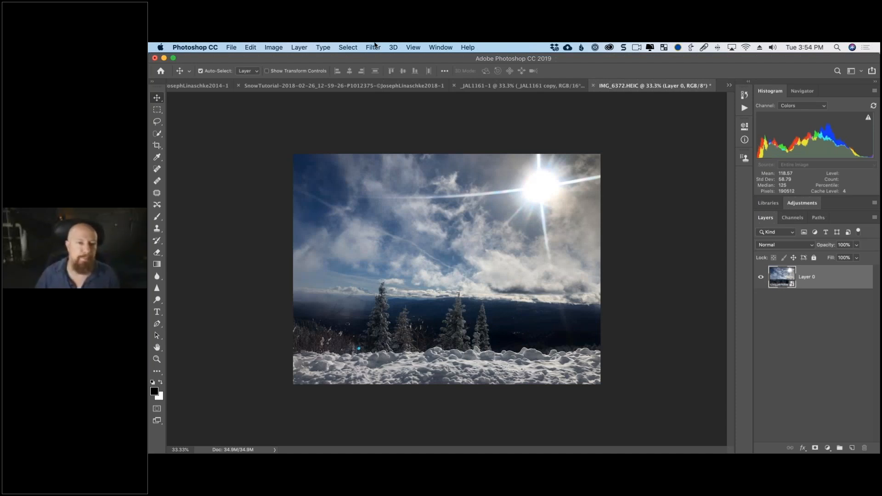
- Open the smart object layer in Color Efex Pro 4 from the Nik Collection and remove the preloaded Detail Extractor filter
click(373, 47)
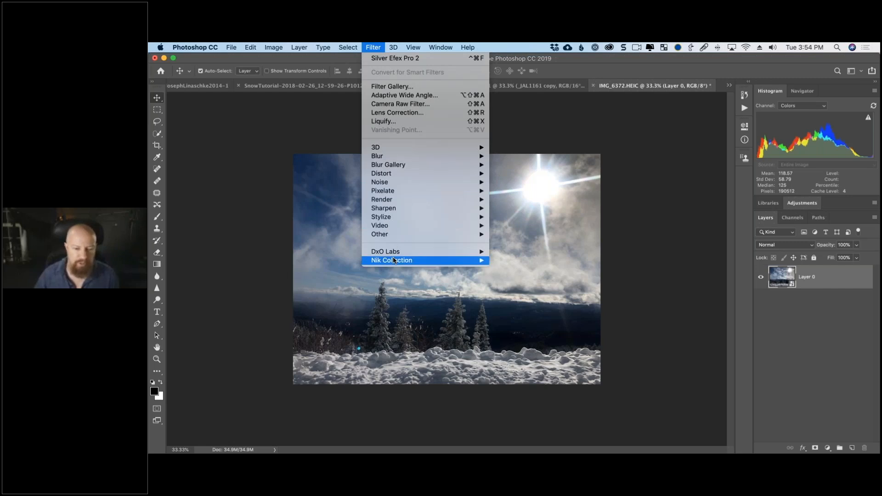
mouse_move(491, 263)
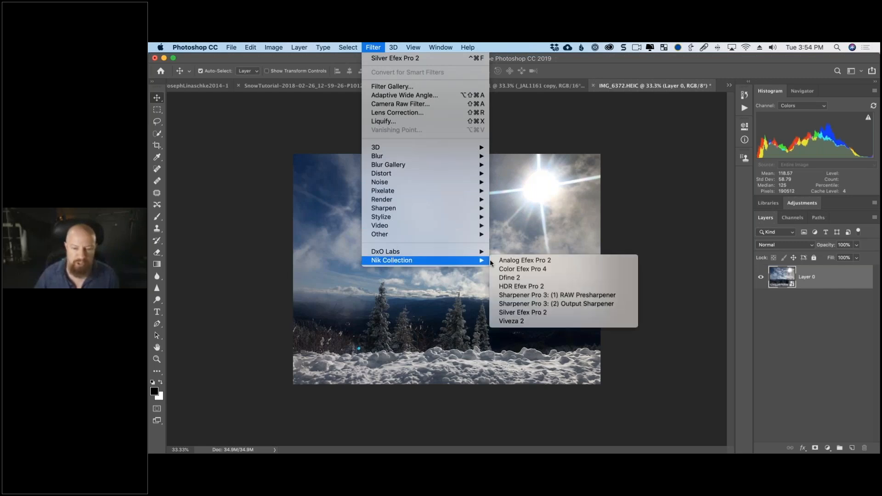
click(551, 272)
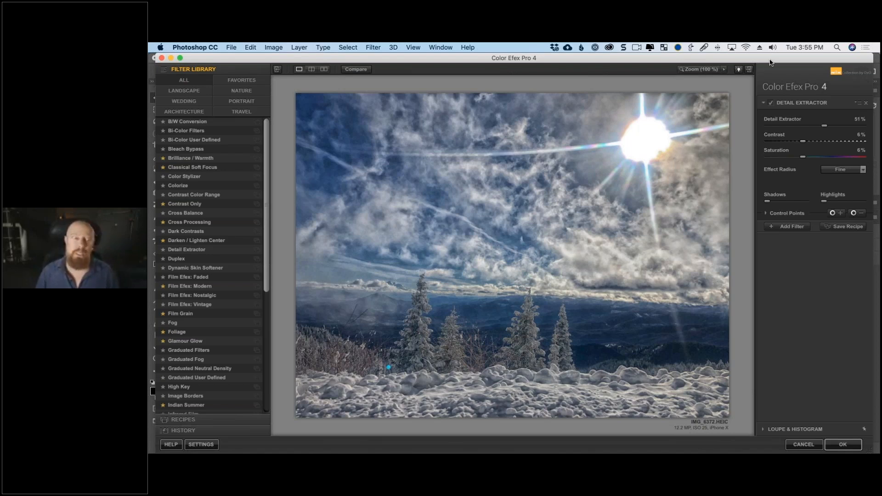
drag(770, 59, 767, 60)
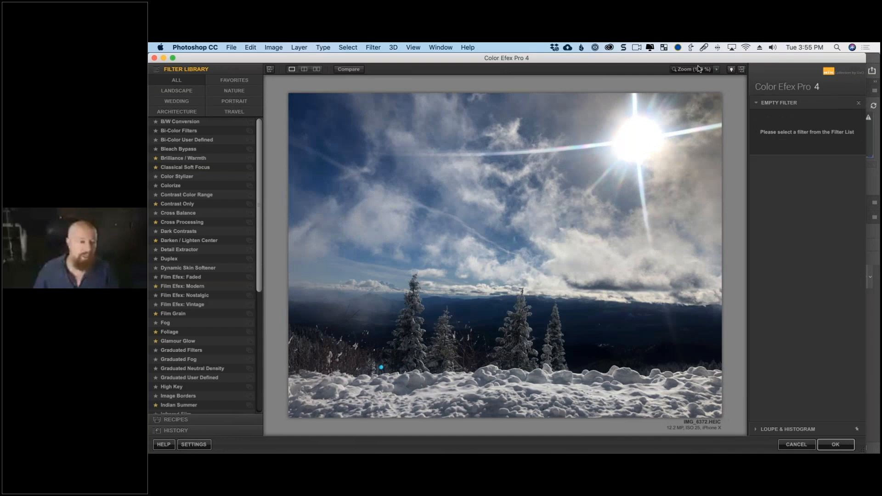
- Add the Film Grain filter at 100% zoom and set Grain per pixel to 440
click(695, 69)
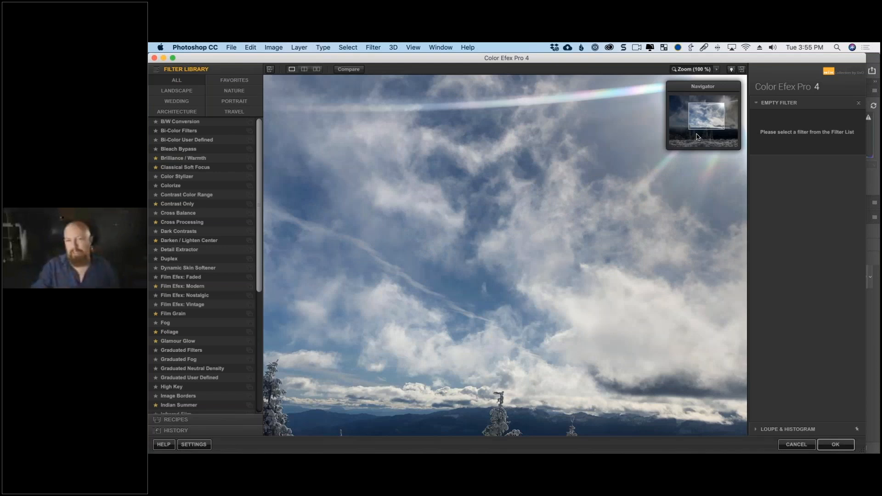
click(200, 314)
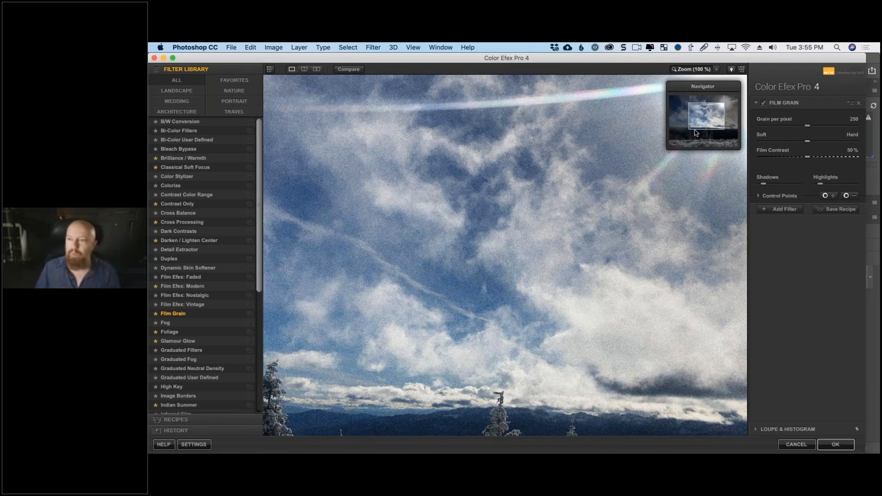
drag(807, 126, 848, 130)
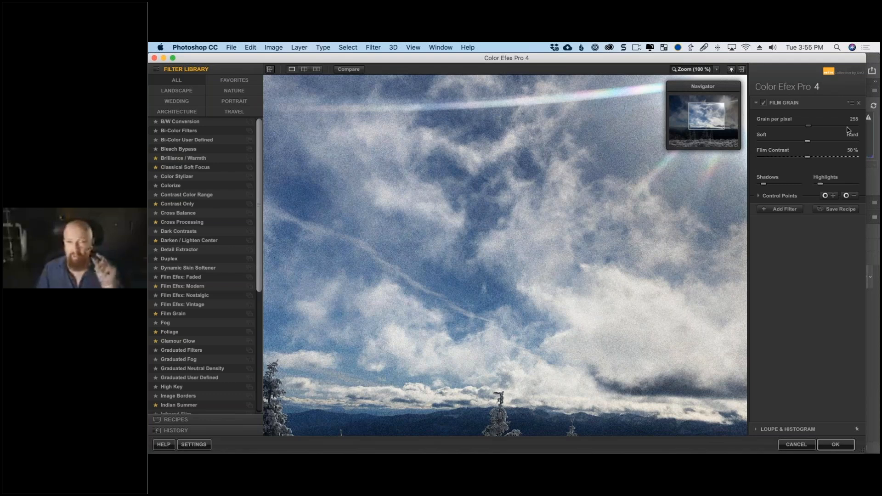
drag(848, 130, 869, 130)
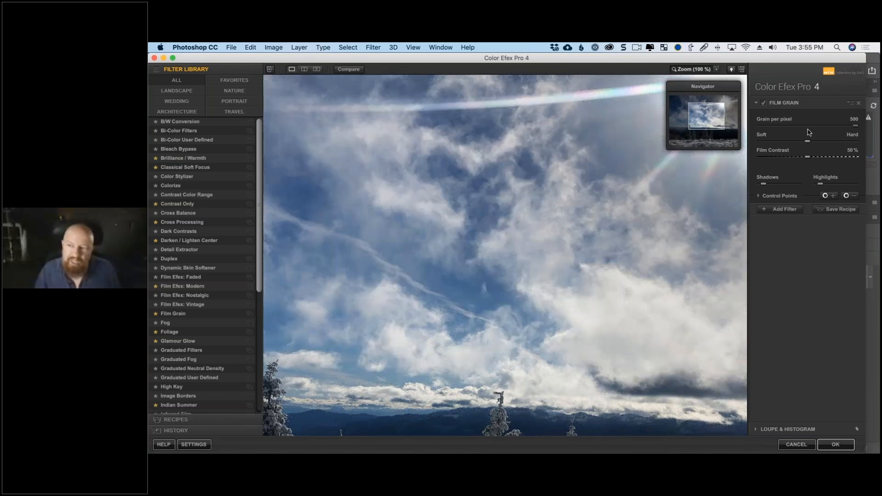
click(849, 126)
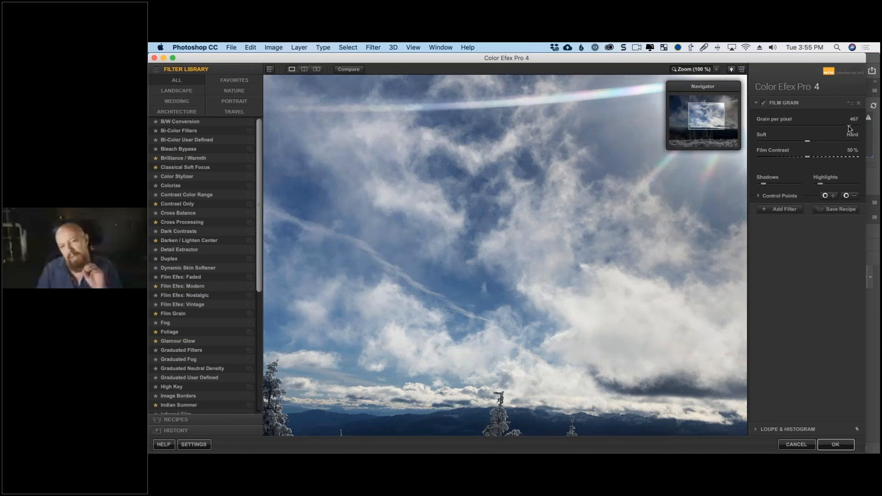
drag(849, 127, 844, 130)
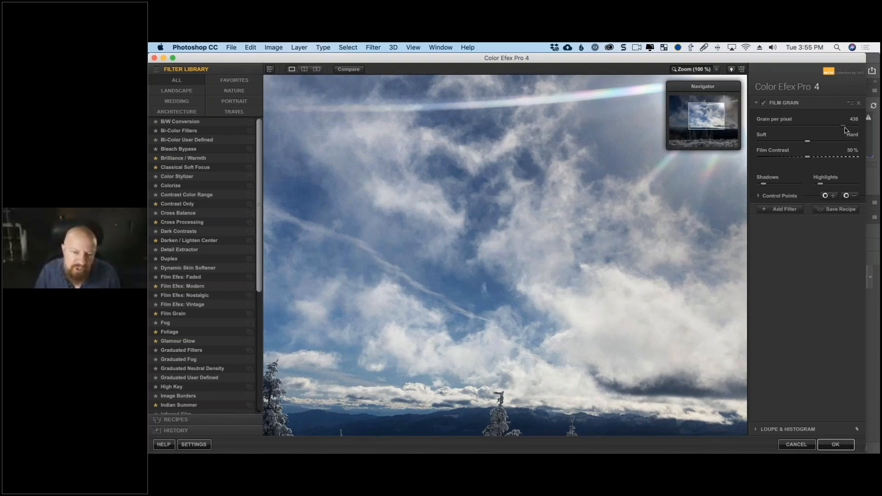
drag(844, 130, 844, 129)
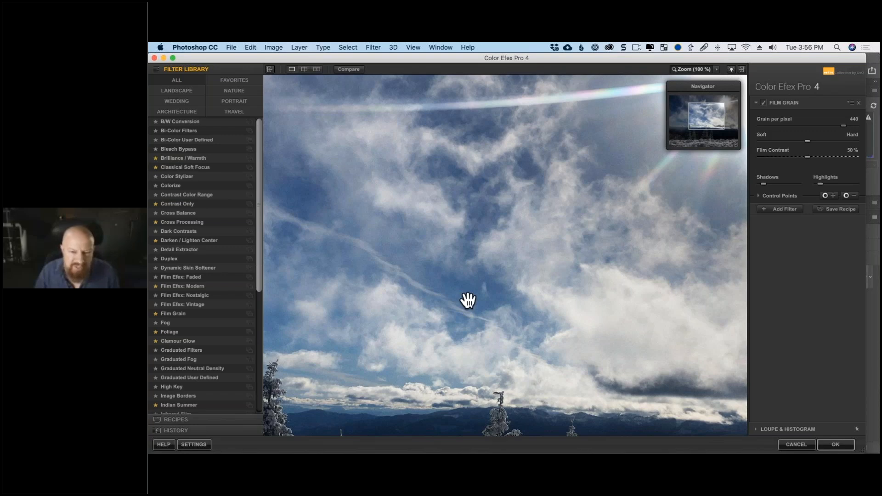
- Set the film grain's Grain per pixel to 412 and compare the sky with the original in split view
drag(468, 300, 471, 296)
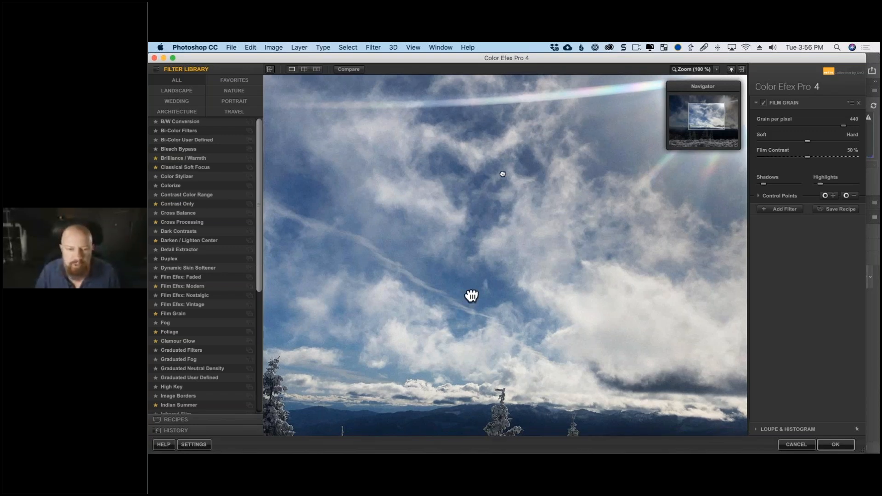
drag(471, 296, 553, 221)
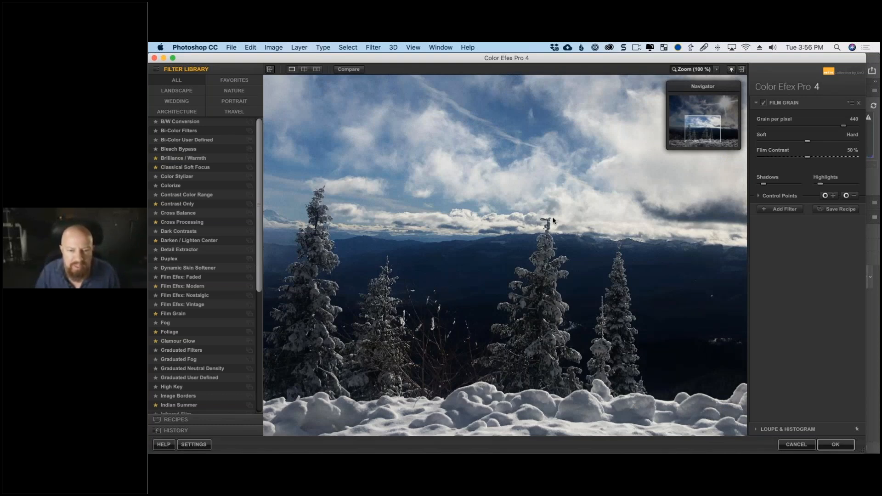
drag(553, 221, 528, 267)
drag(844, 126, 839, 128)
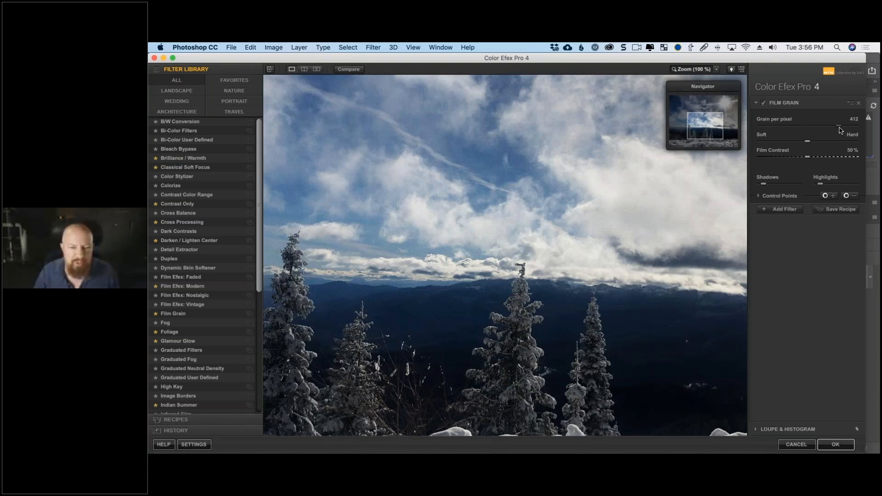
drag(541, 191, 489, 280)
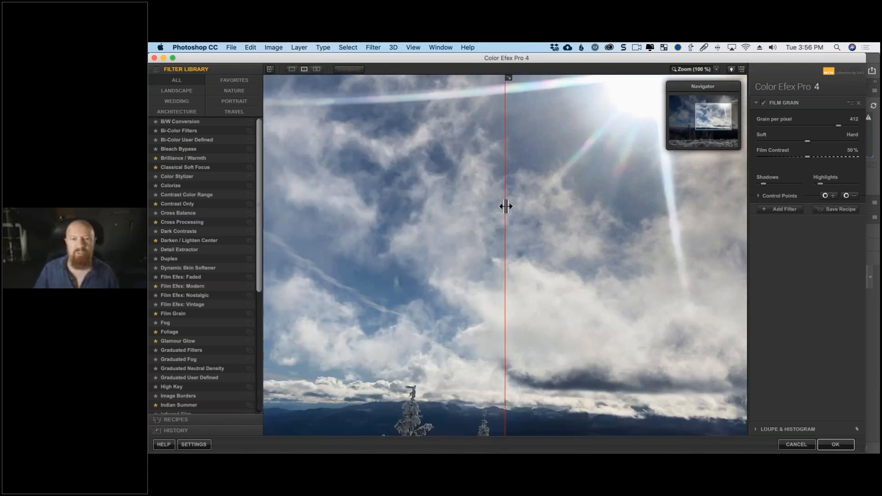
drag(506, 206, 507, 206)
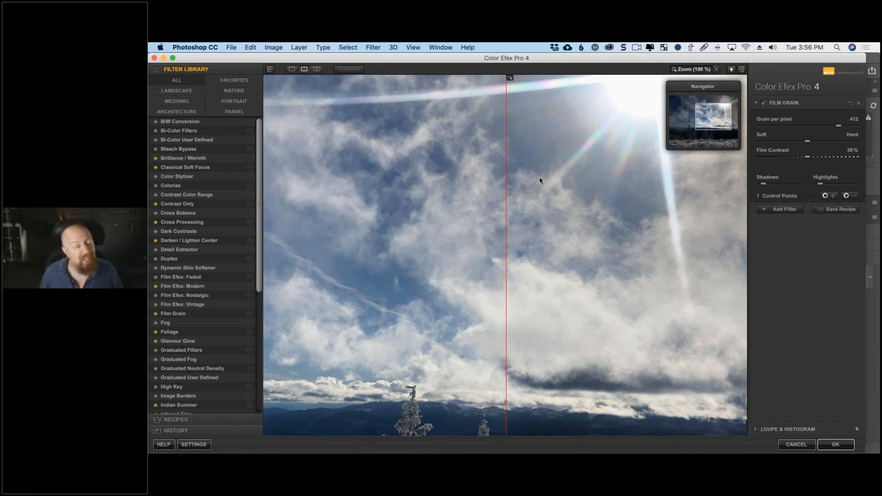
click(291, 70)
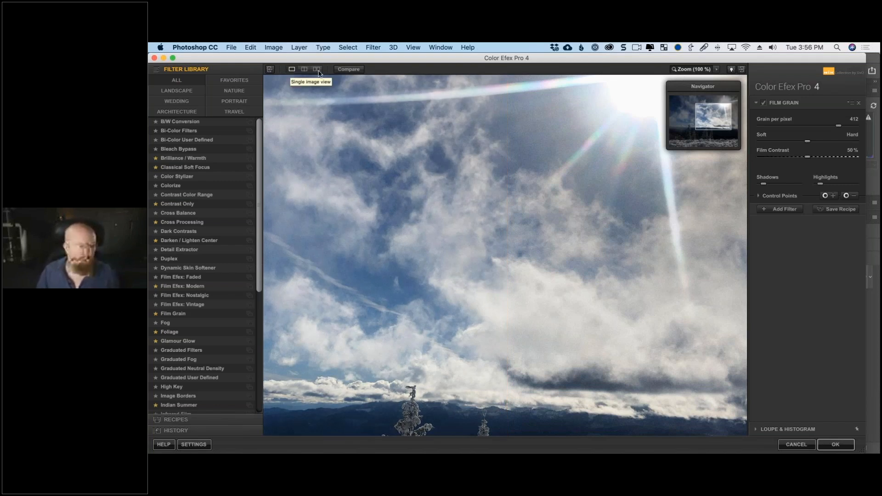
- Add a Glamour Glow filter on top of the film grain and set Glow to 47%
click(785, 210)
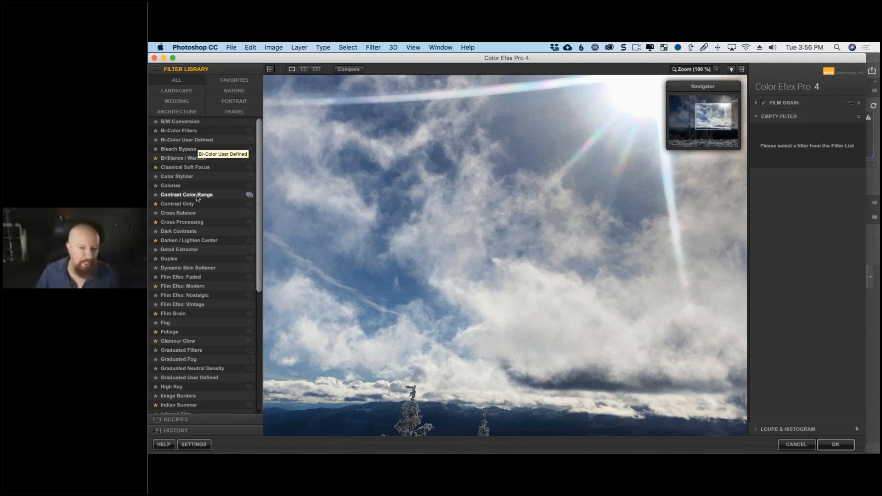
click(207, 341)
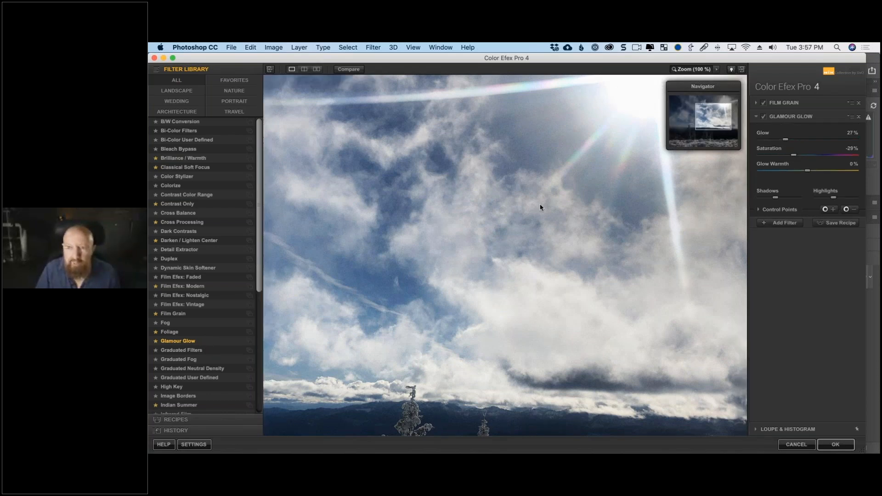
drag(785, 139, 803, 143)
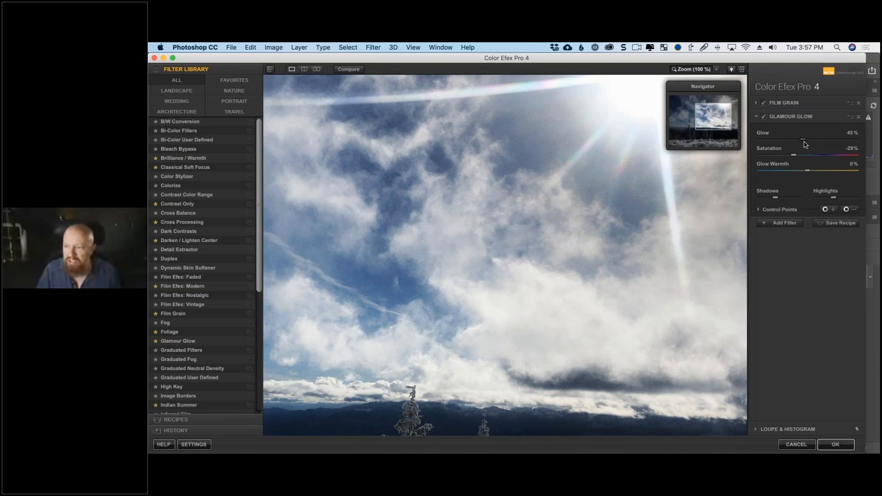
- Try Glow Warmth at 7% and -17% on the whole photo, and reset it to 0%
drag(807, 171, 825, 176)
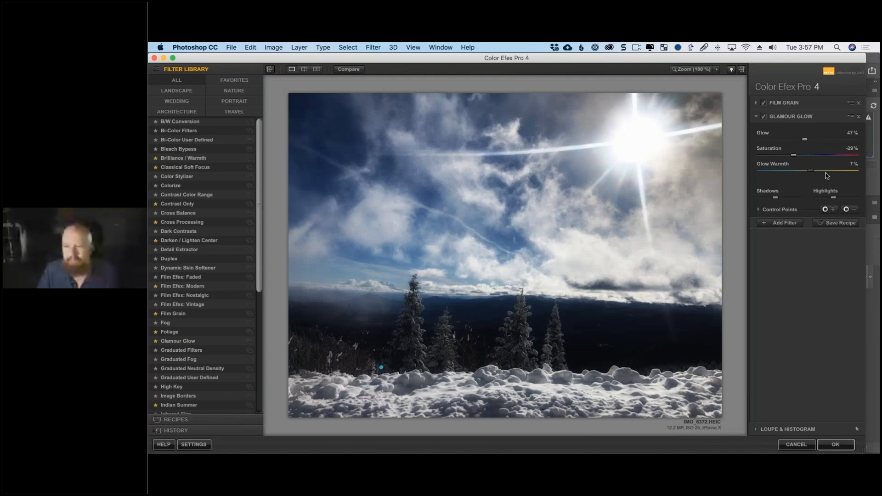
drag(827, 175, 800, 177)
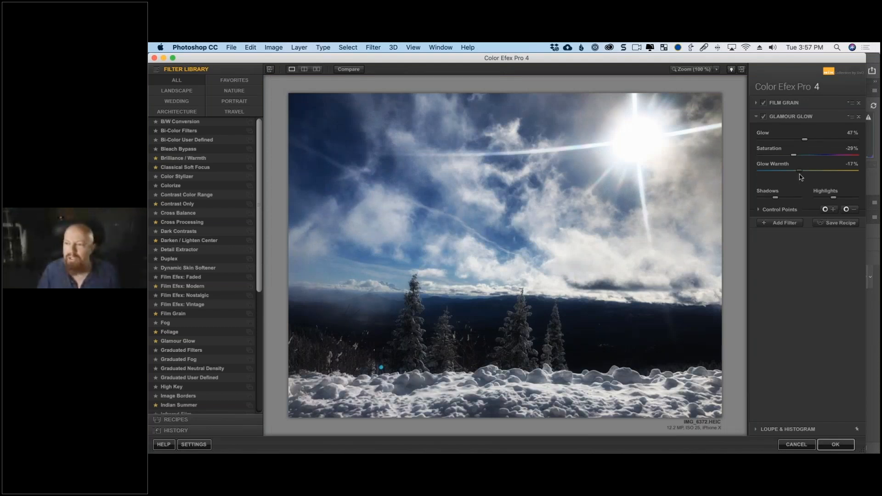
double_click(800, 174)
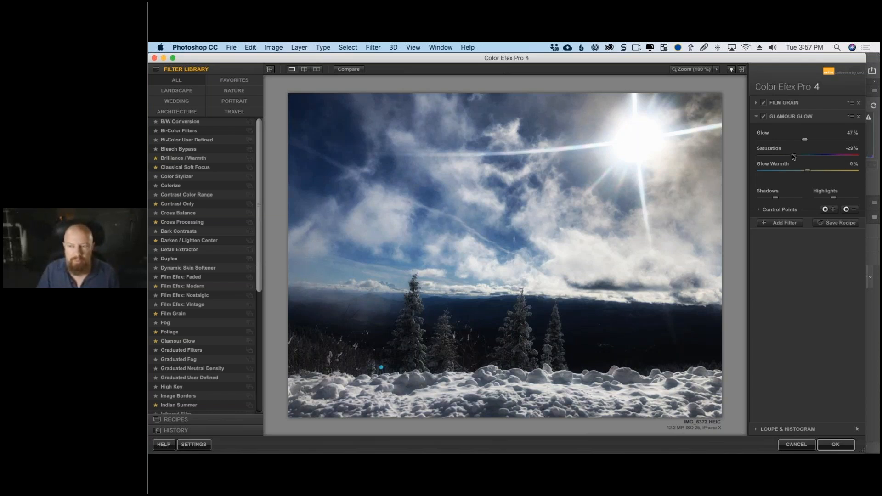
- Try the glow's Saturation at -13%, reset it to -29%, and set Glow to 49%
drag(794, 156, 800, 159)
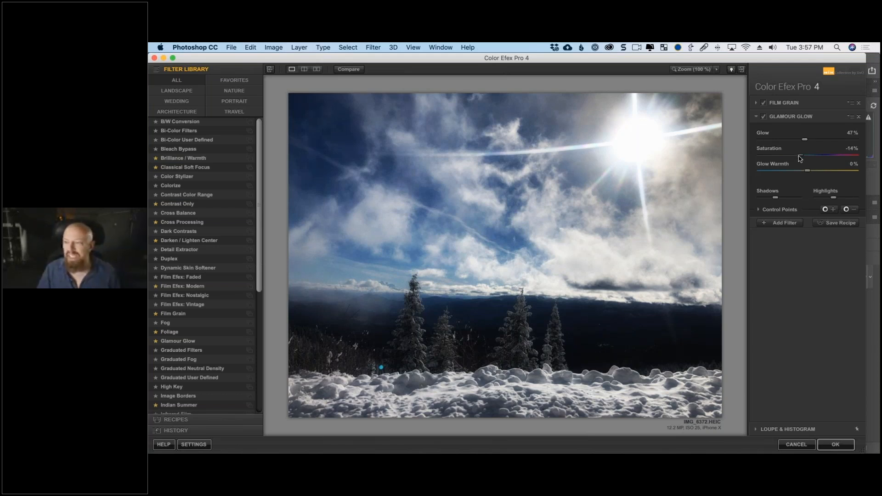
drag(800, 159, 801, 159)
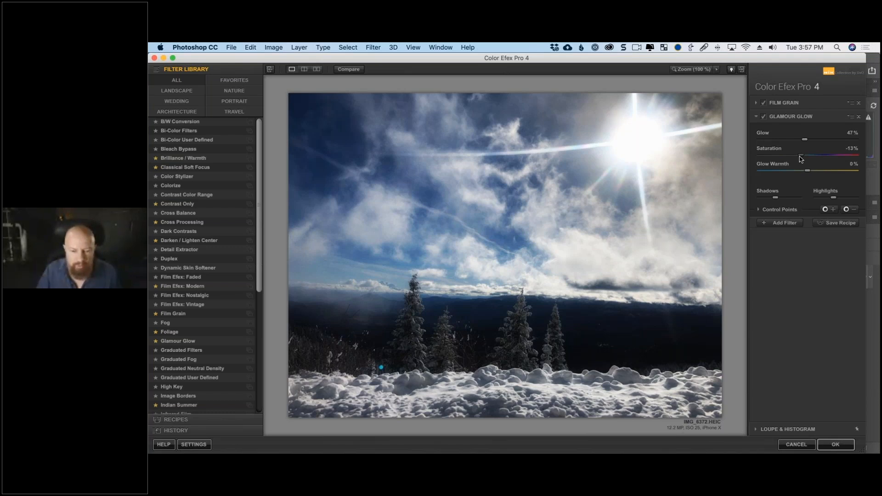
double_click(800, 158)
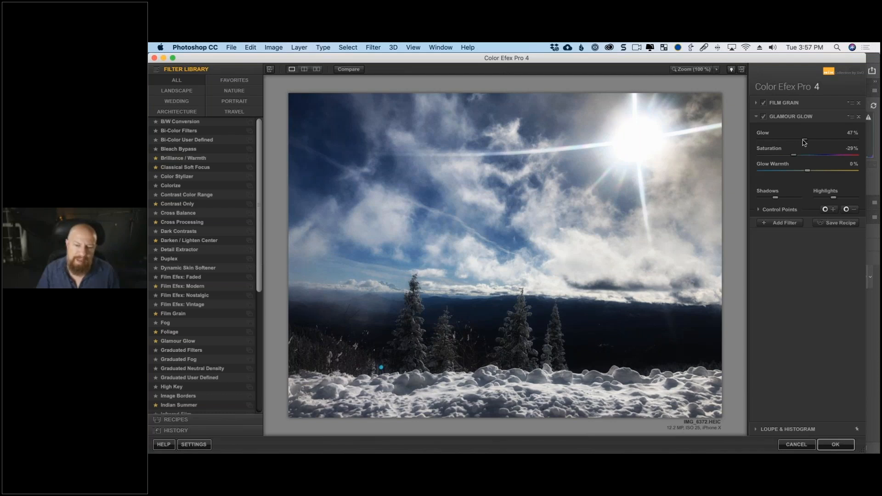
drag(804, 140, 807, 140)
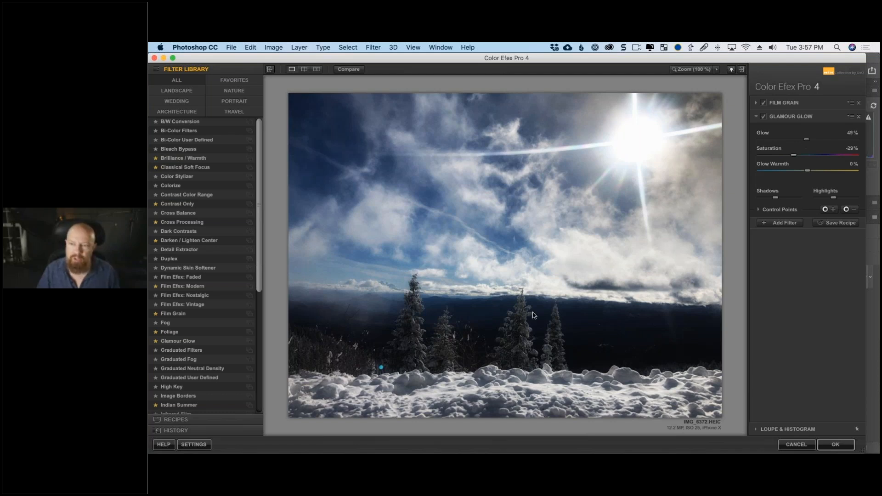
- Compare the photo with and without the Glamour Glow, and add a Levels & Curves filter on top
click(763, 118)
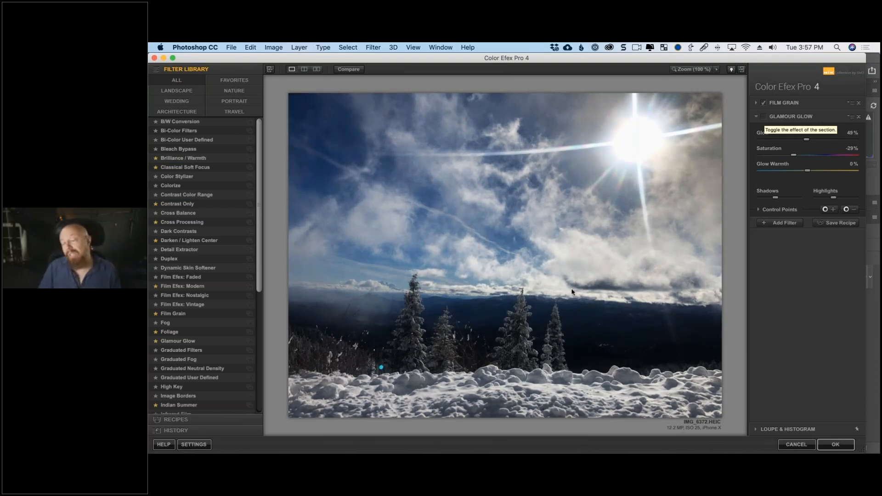
click(764, 117)
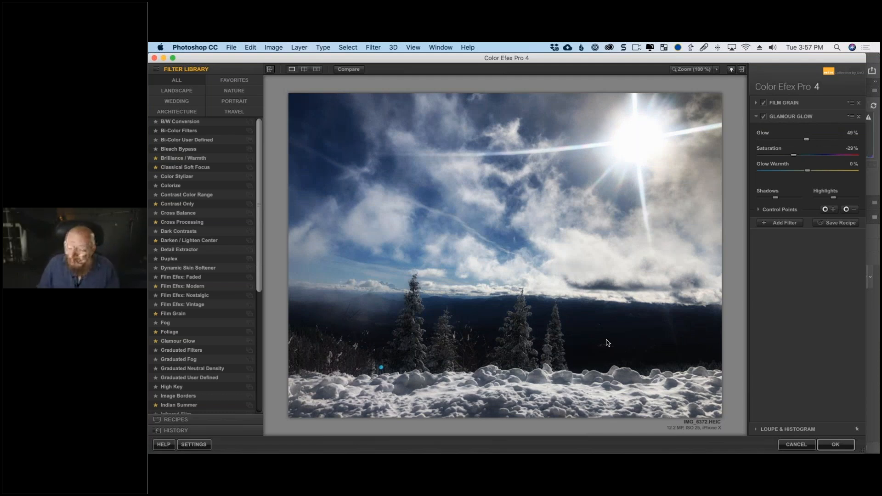
click(779, 223)
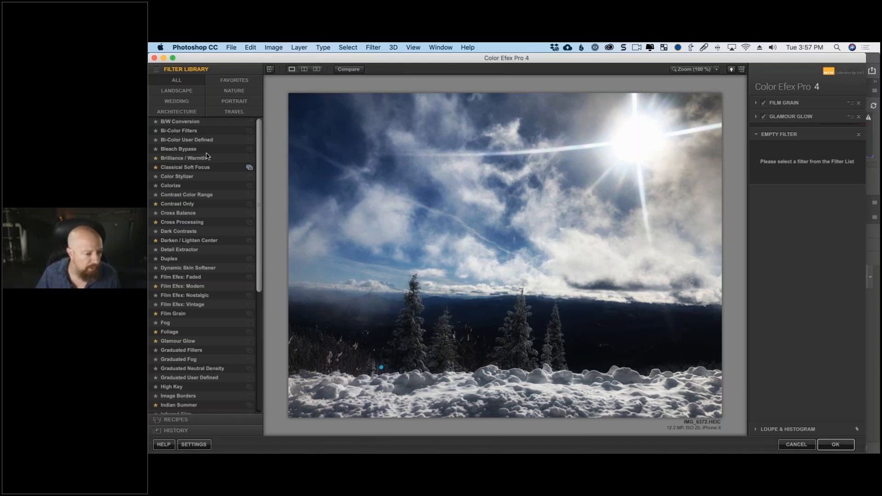
scroll(197, 161, down, 6)
scroll(188, 167, up, 3)
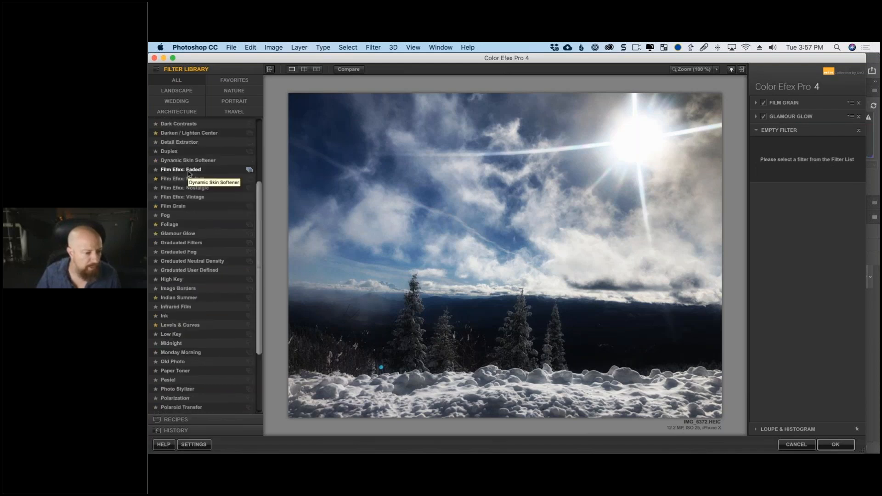
scroll(197, 269, down, 2)
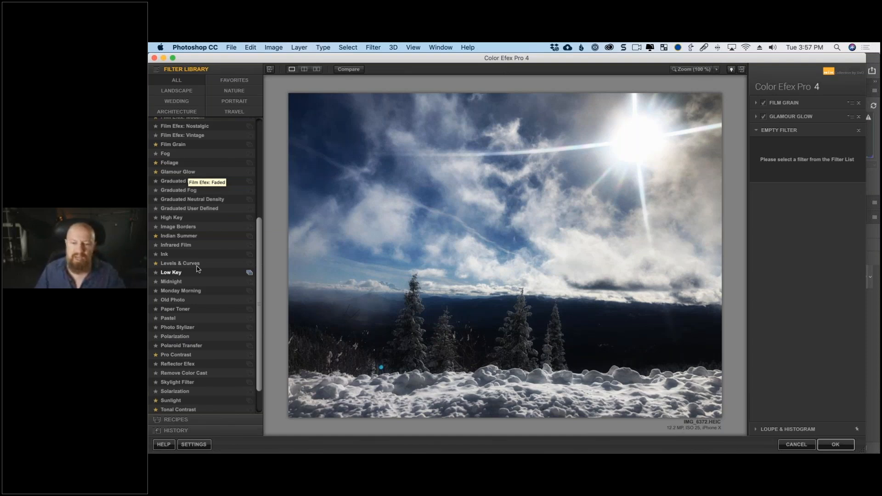
click(196, 264)
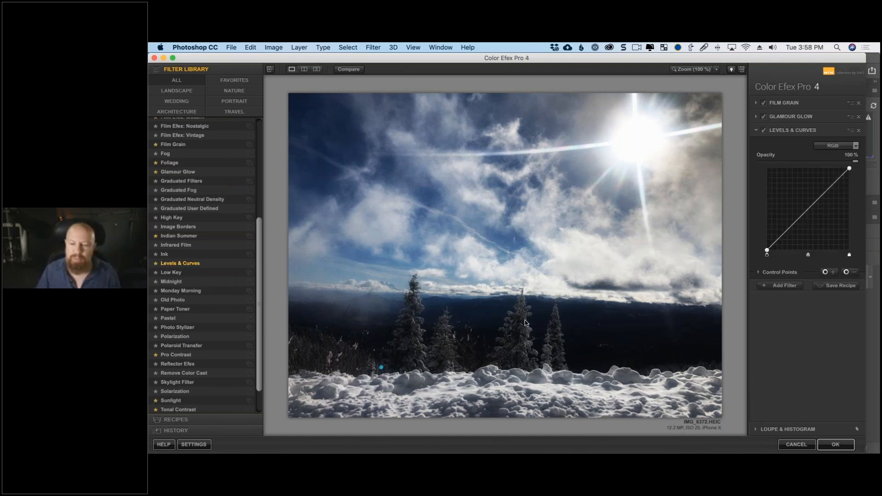
- Brighten the photo's shadows by adding a point low on the RGB curve and raising it well above the diagonal
click(788, 228)
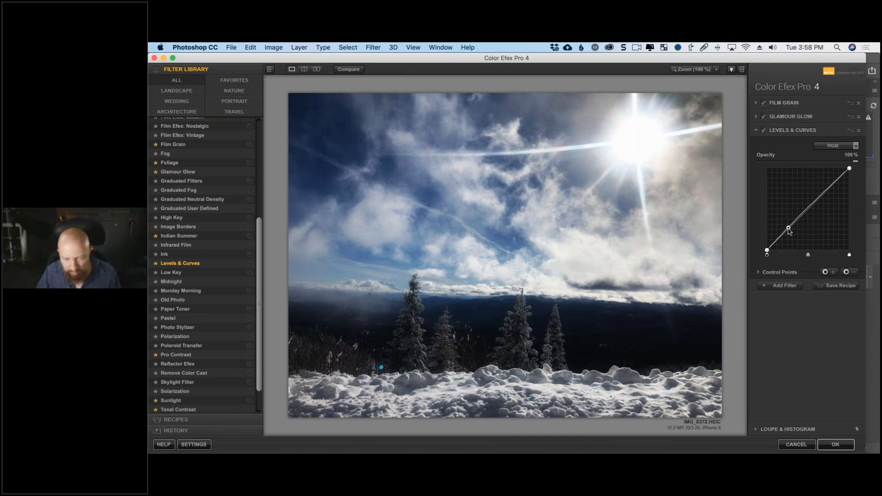
drag(788, 228, 787, 217)
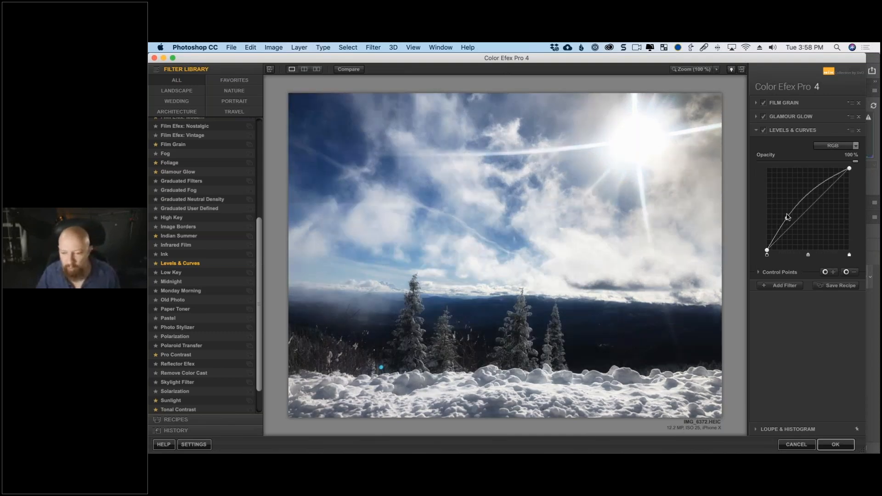
drag(787, 217, 786, 208)
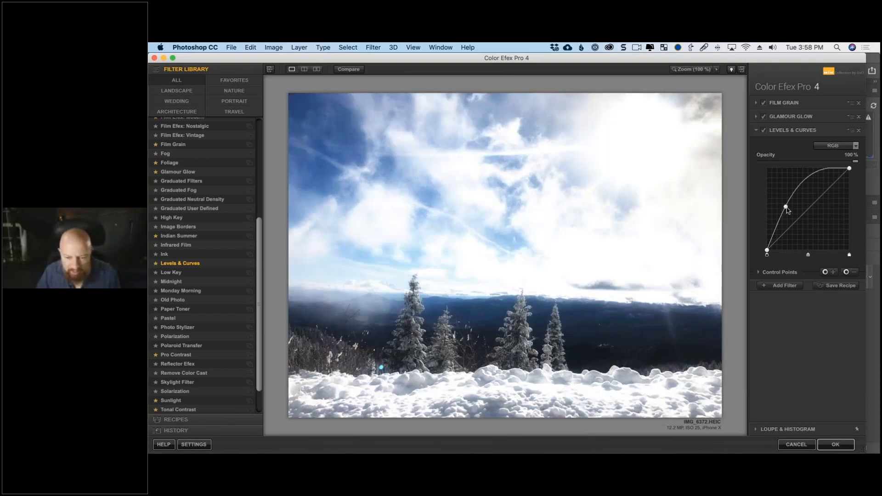
drag(787, 211, 776, 235)
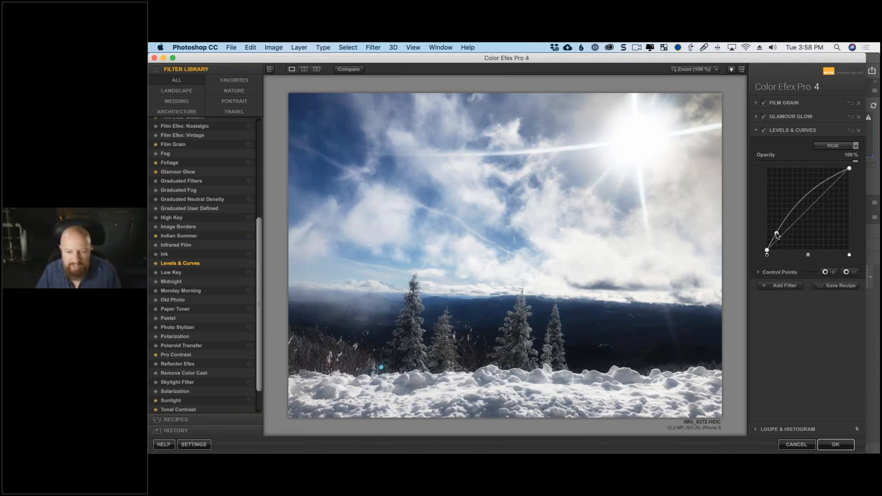
drag(776, 235, 777, 231)
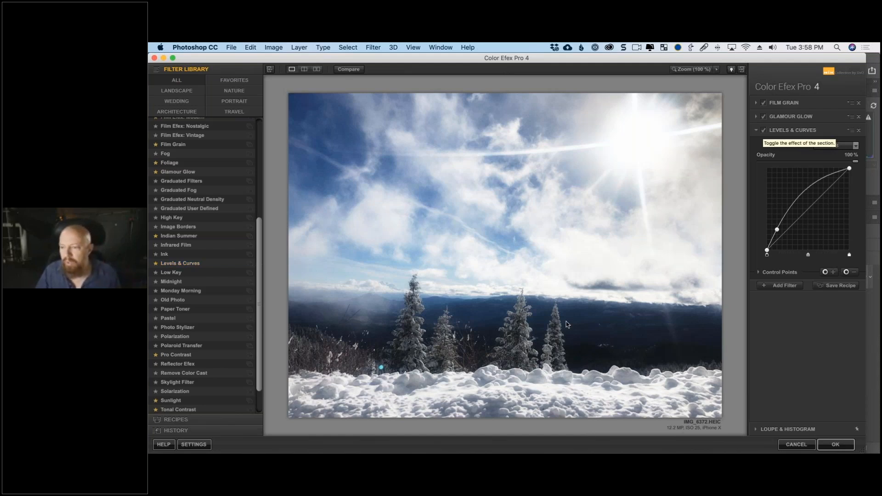
- Place a positive control point in the dark valley and duplicate it leftward until five points span the band behind the trees
click(824, 272)
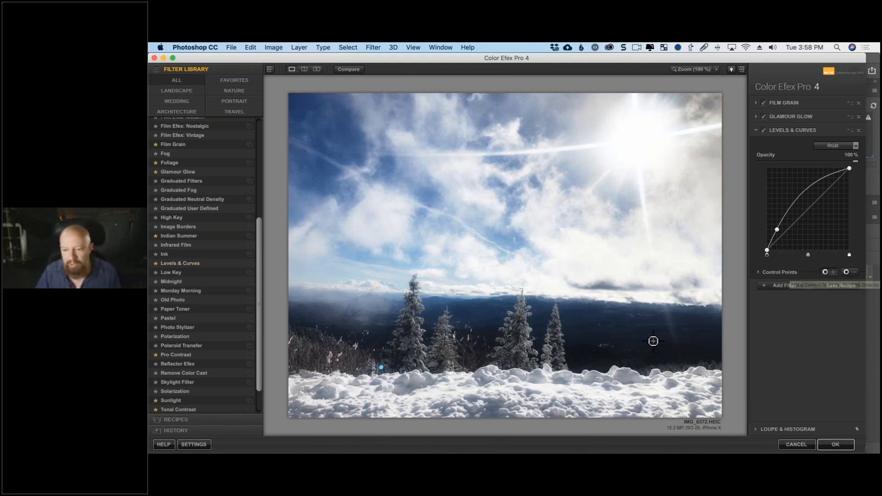
click(653, 341)
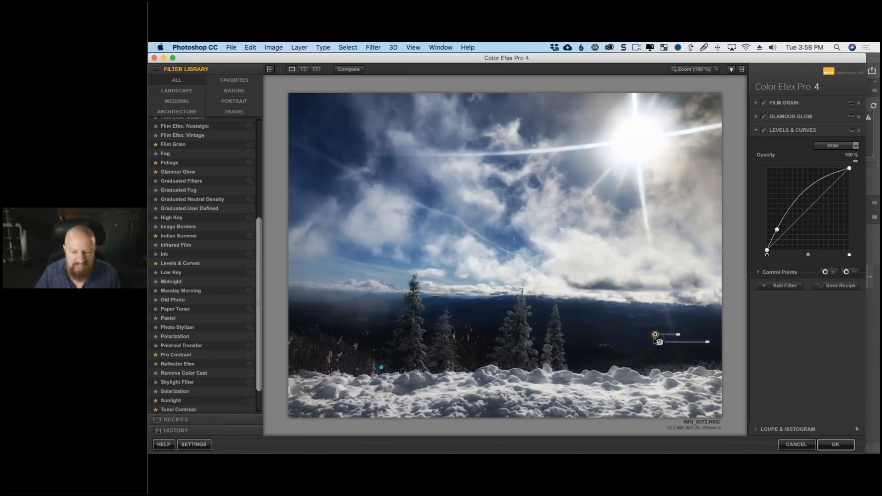
drag(655, 335, 585, 337)
drag(585, 337, 541, 328)
drag(541, 328, 483, 327)
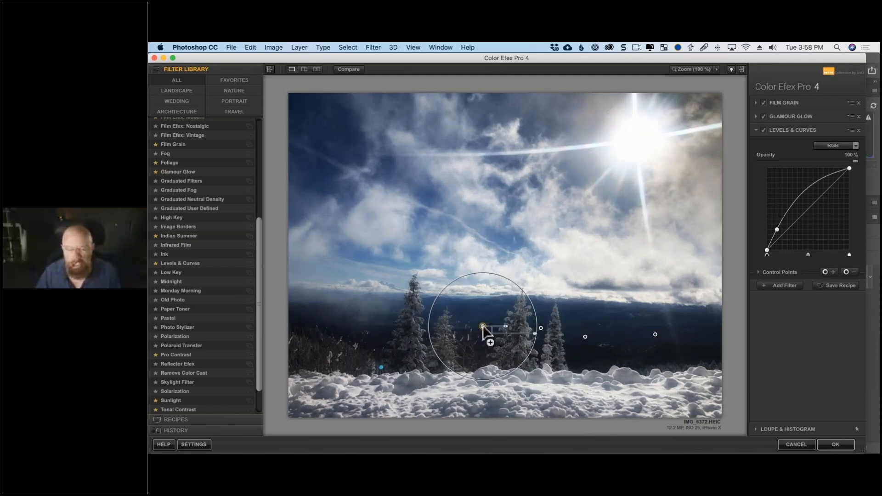
drag(483, 326, 367, 325)
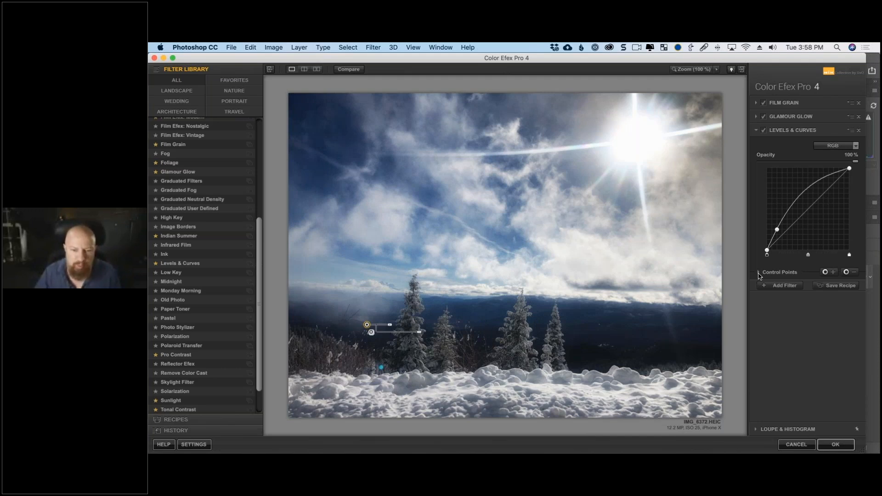
- Show the control point mask and protect the sky with two negative control points and the snow with three
click(759, 273)
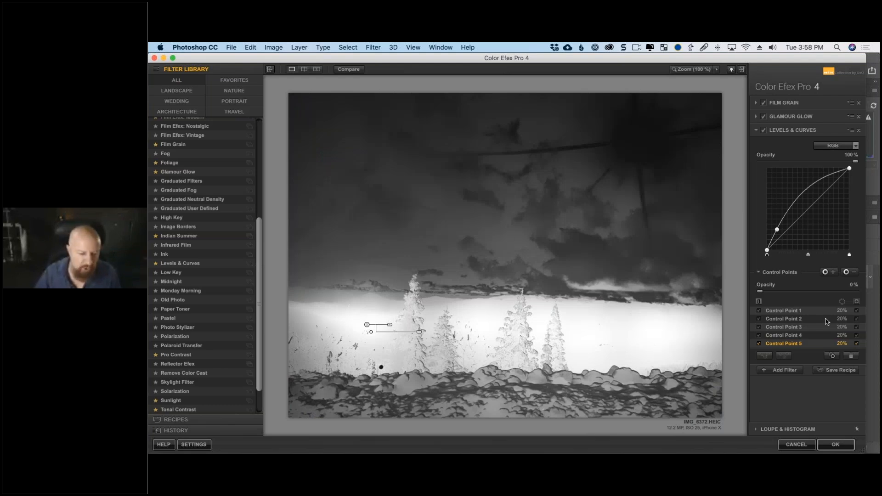
click(496, 229)
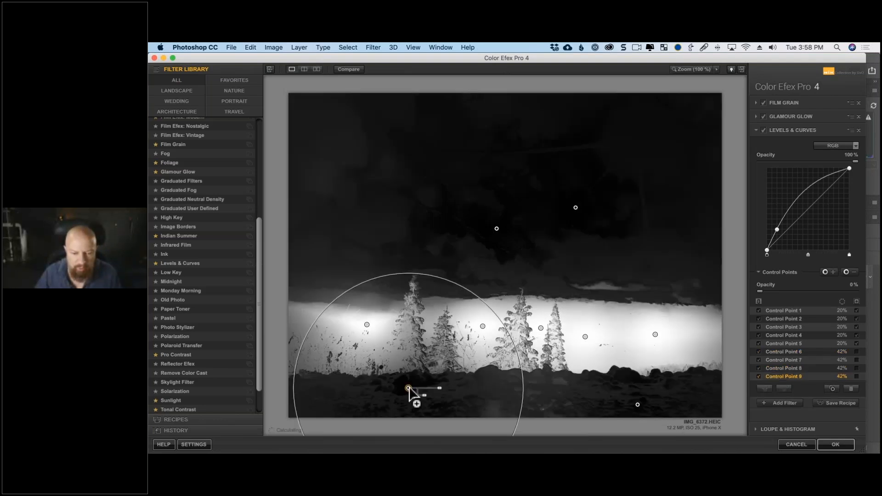
drag(408, 388, 493, 396)
- Move a valley control point onto the large tree right of centre, copy it to the tall left tree, and apply the filters
drag(540, 328, 526, 330)
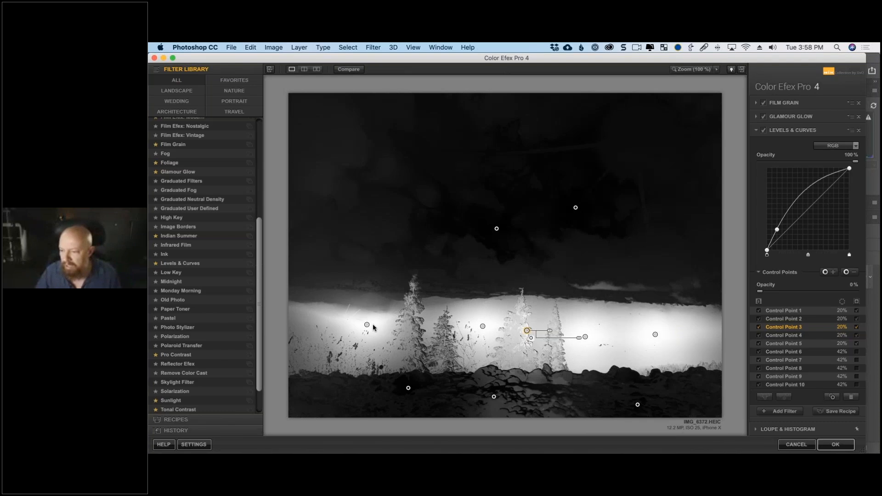
drag(527, 331, 418, 327)
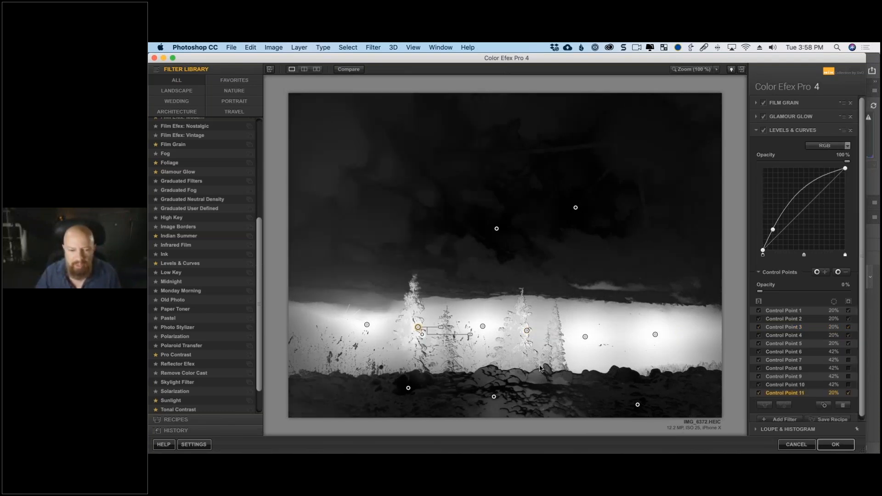
click(834, 301)
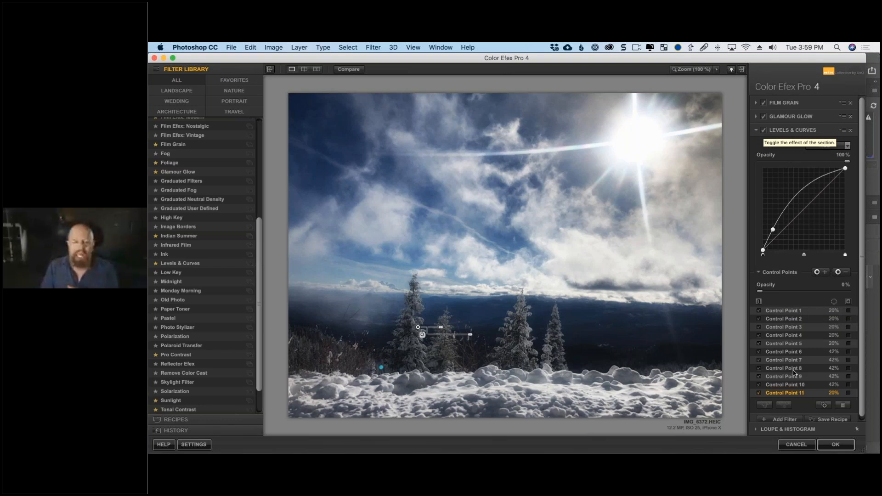
click(835, 445)
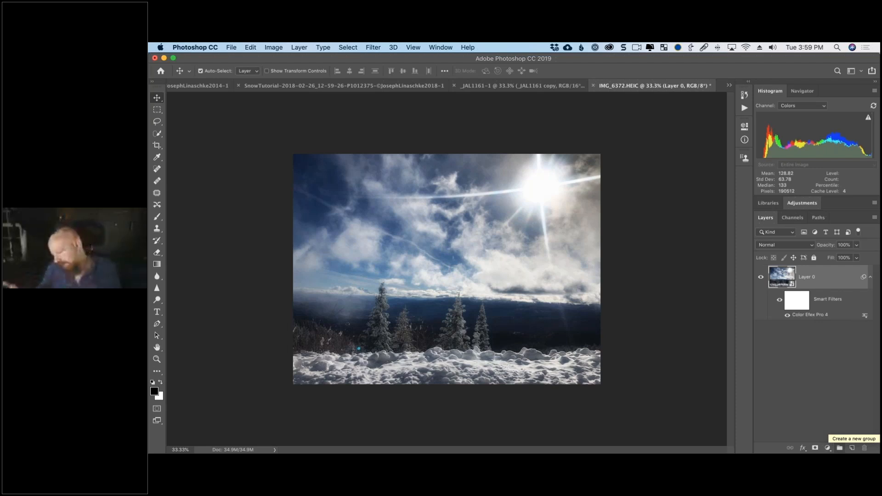
- Inspect the filtered photo's clouds and the area around the sun at 100%
key(super+1)
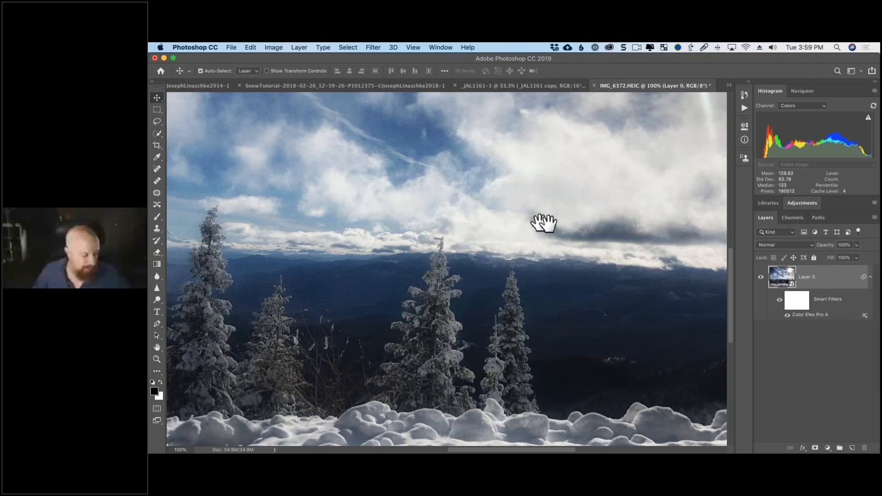
drag(544, 223, 451, 441)
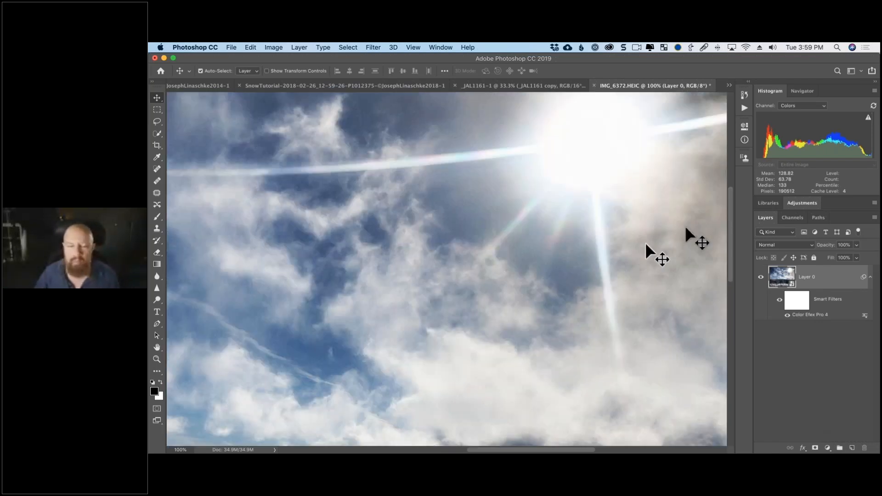
click(844, 95)
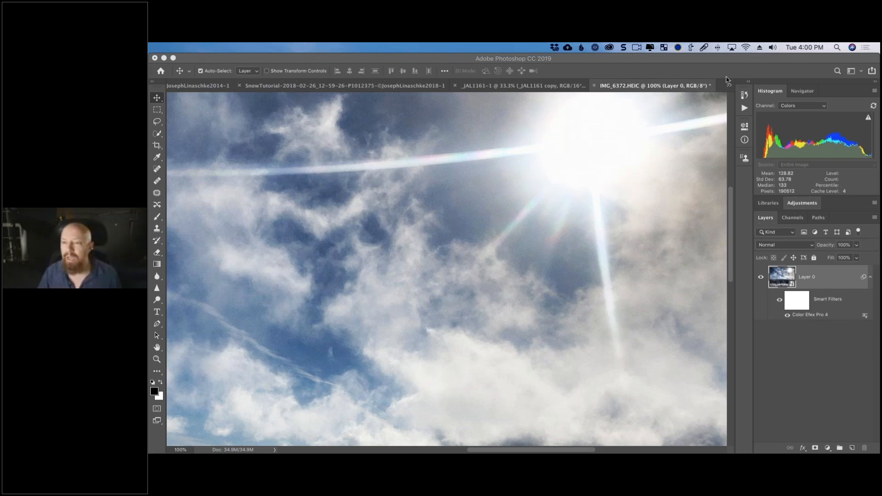
click(615, 150)
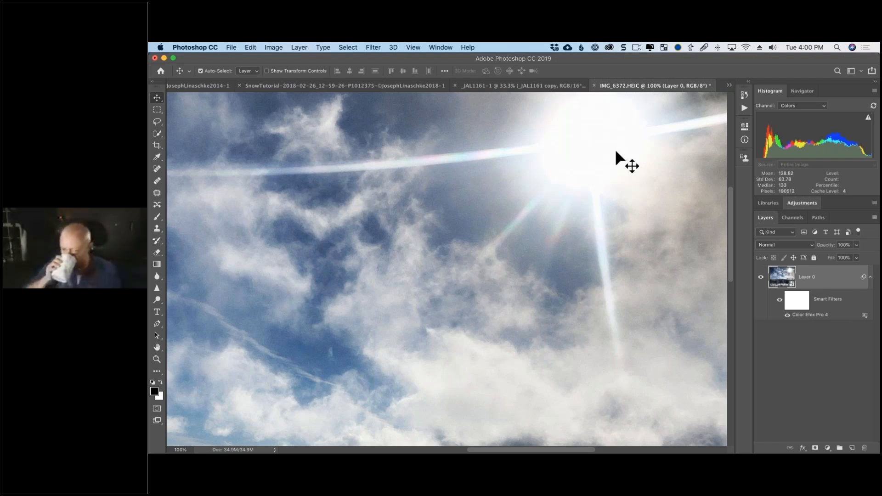
- Open the raw photo _1002434.RW2, apply the automatic tone adjustments in Camera Raw, and bring it into Photoshop
key(super+o)
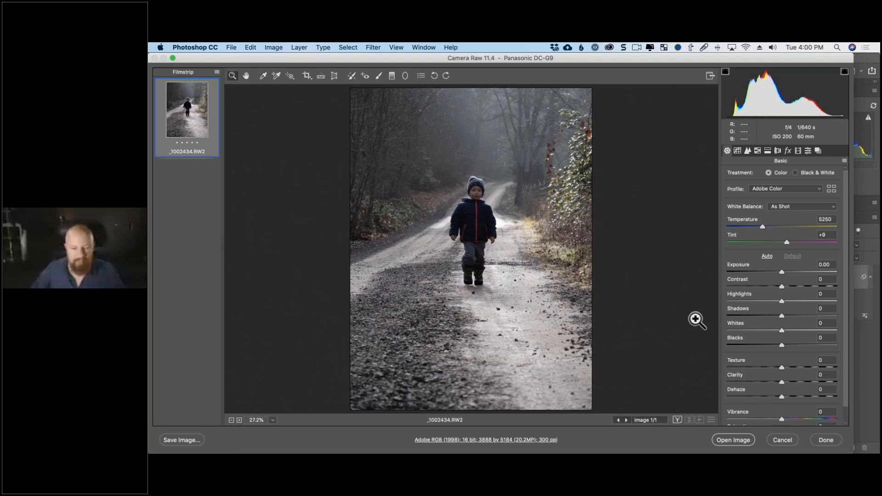
key(super+u)
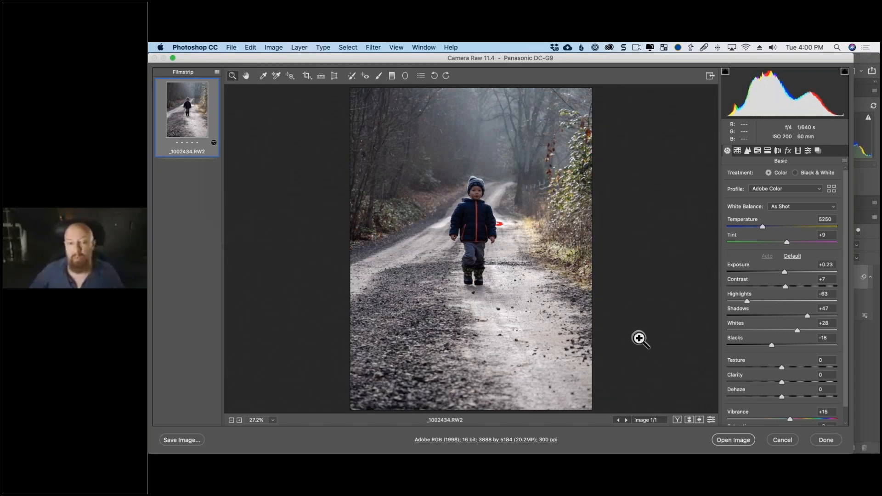
key(Return)
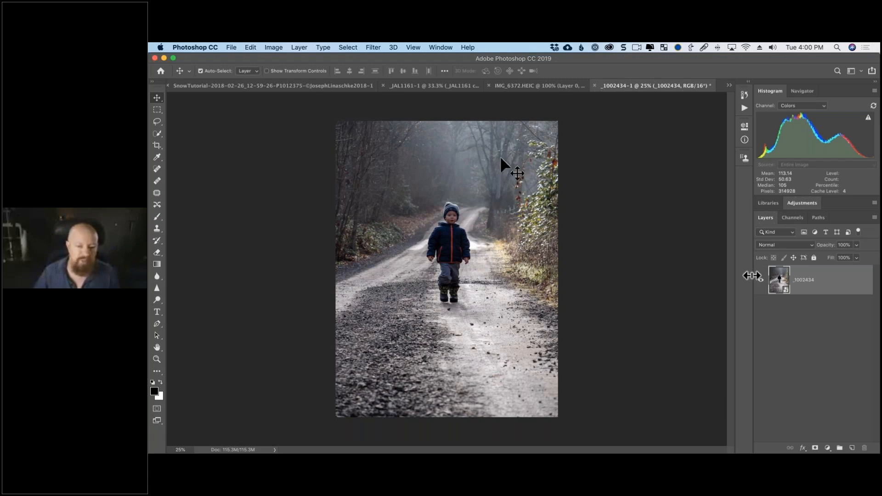
- Load the photo of the child on the road into Color Efex Pro 4 and choose the Fog filter
click(372, 47)
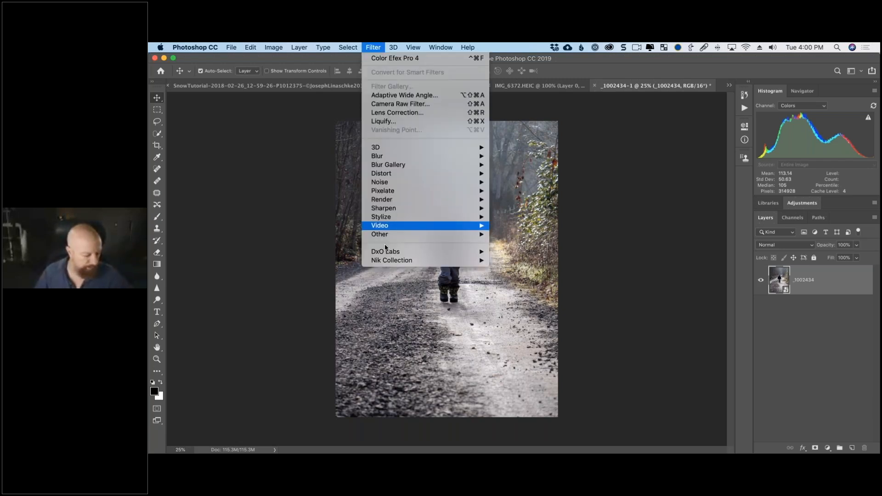
key(Escape)
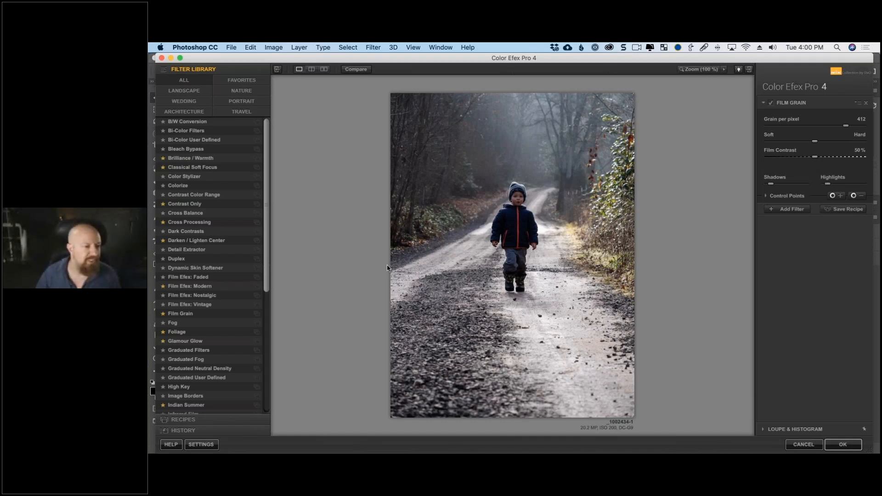
click(188, 326)
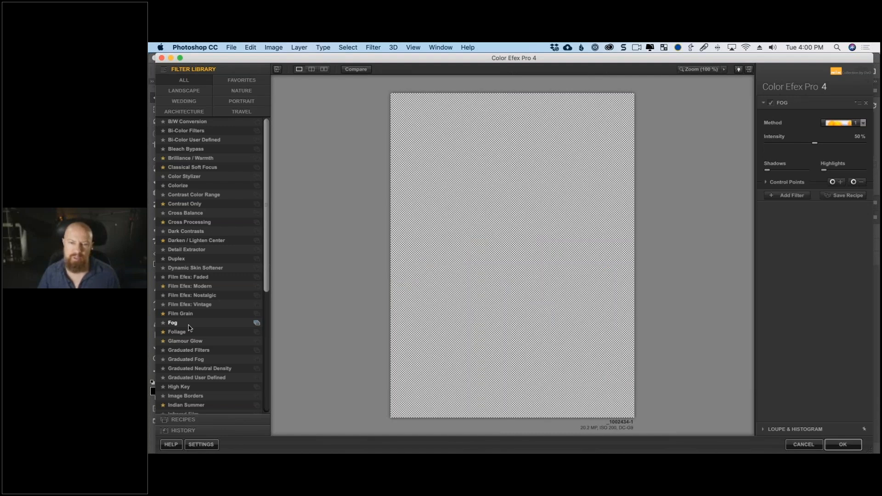
- Preview fog method 4, keep method 1, and set the fog's Intensity to 48%
click(842, 123)
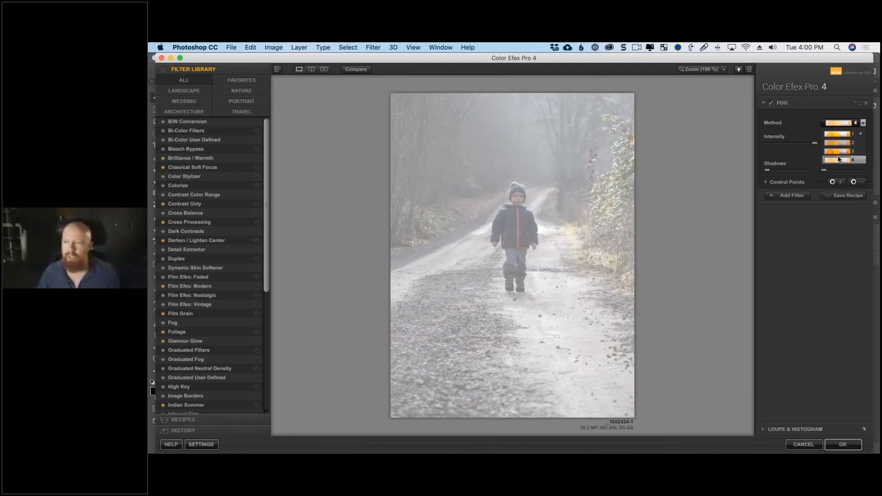
click(845, 134)
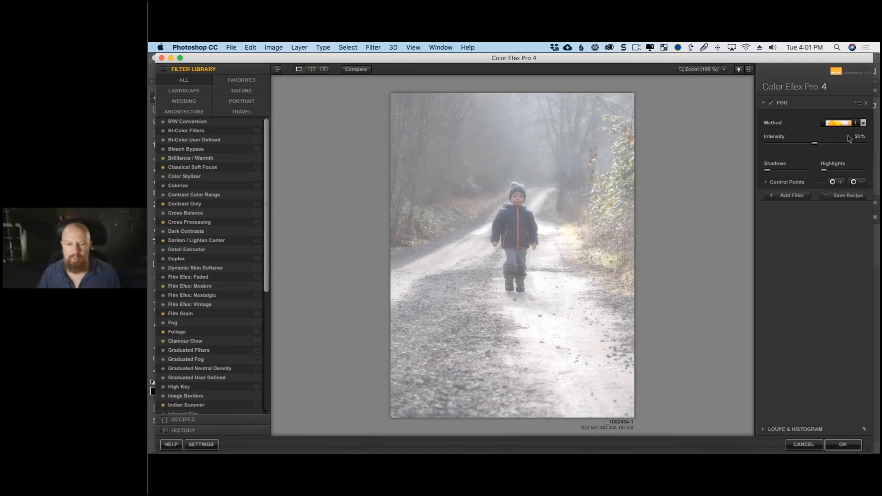
drag(814, 143, 812, 146)
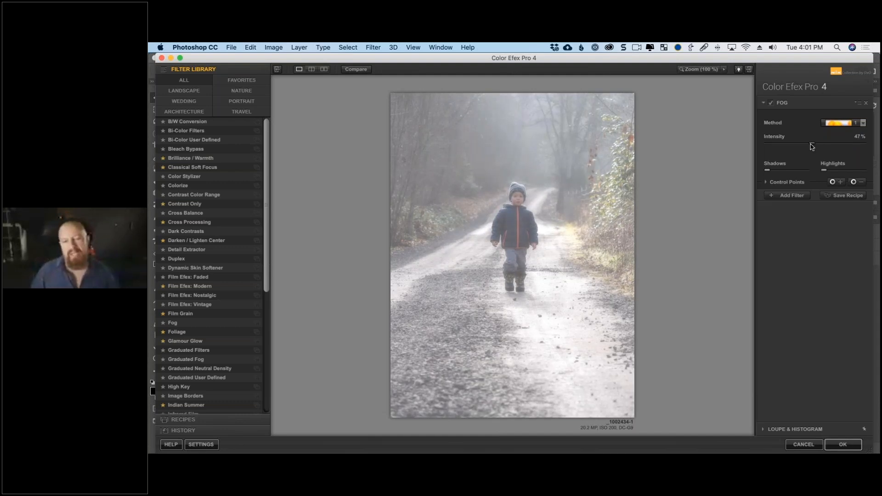
drag(811, 146, 812, 146)
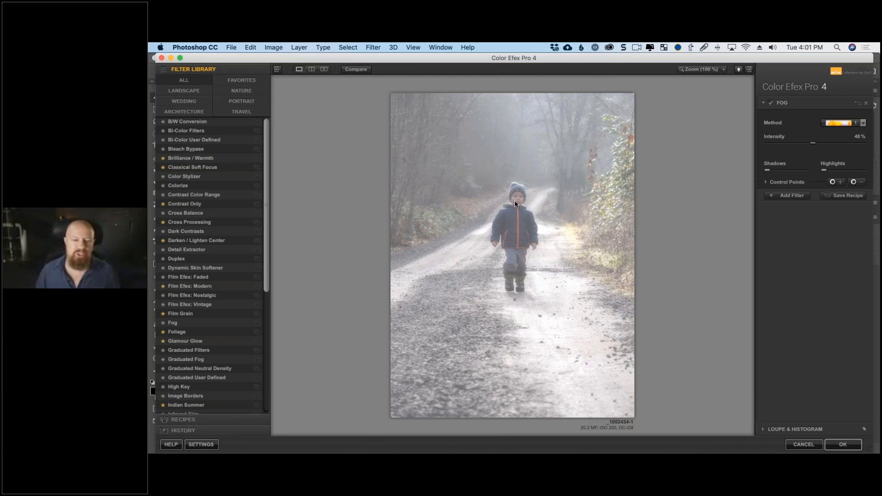
- Place a fog-removing control point on the road at the photo's bottom edge and enlarge its reach to 77%
click(853, 182)
click(513, 406)
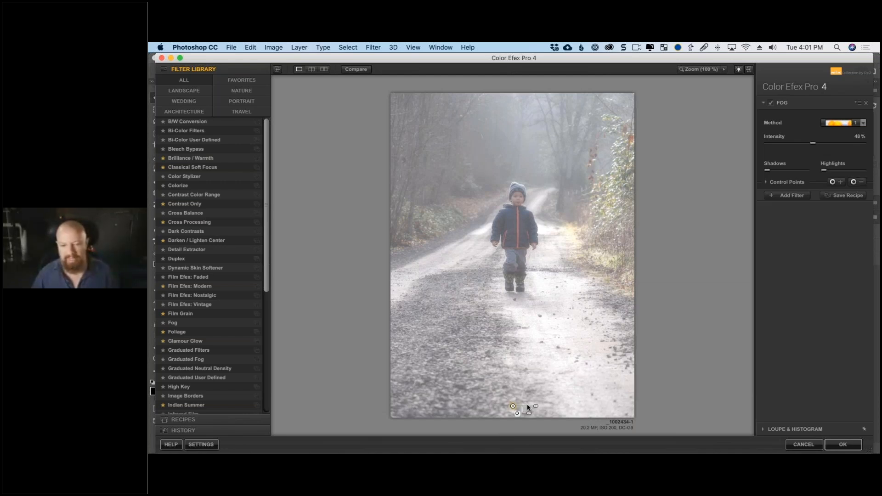
drag(527, 406, 556, 406)
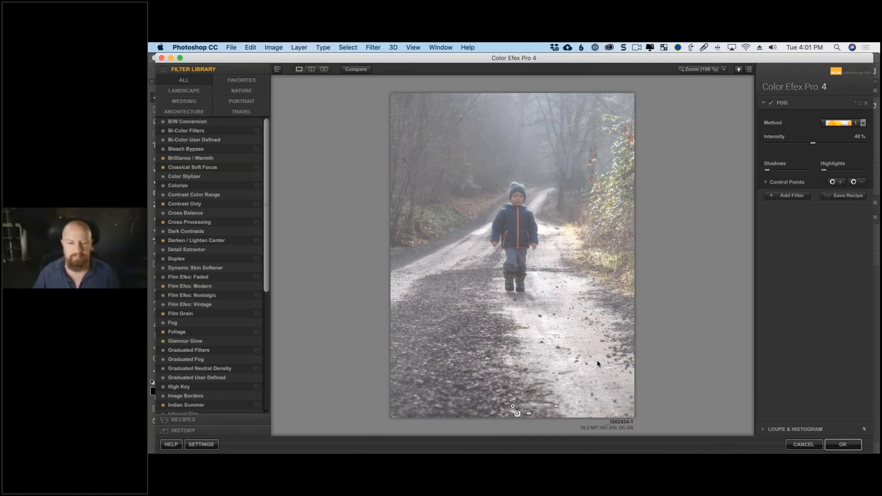
drag(779, 189, 772, 189)
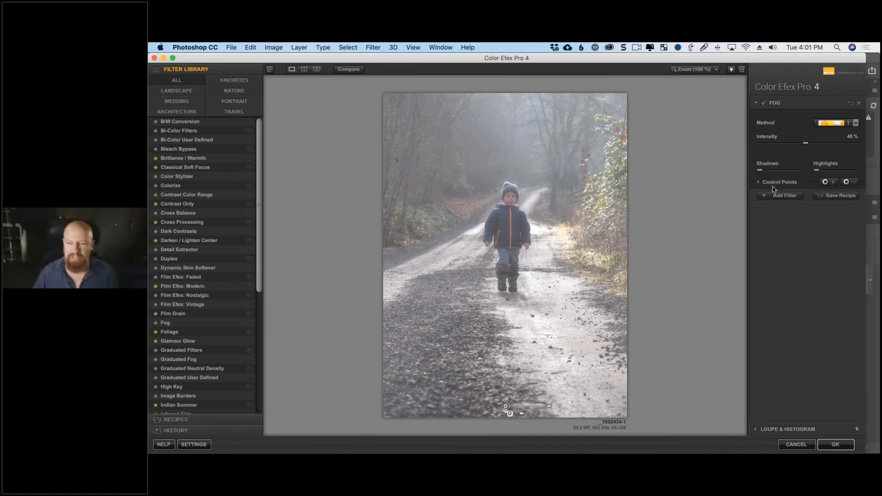
- Examine the mask of the road's control point in the Fog filter, and return to the normal preview
click(776, 182)
click(856, 220)
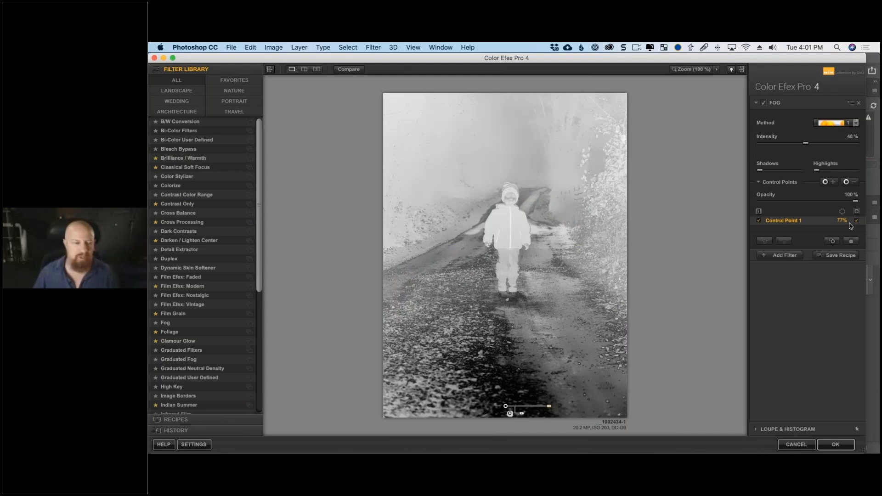
click(832, 240)
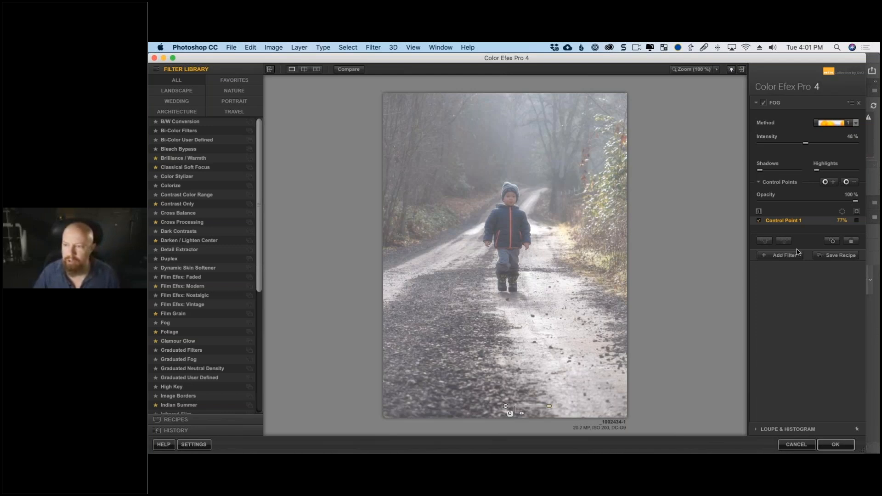
- Add a Brilliance / Warmth filter to the stack and cool the photo with a Warmth of -45%
click(783, 254)
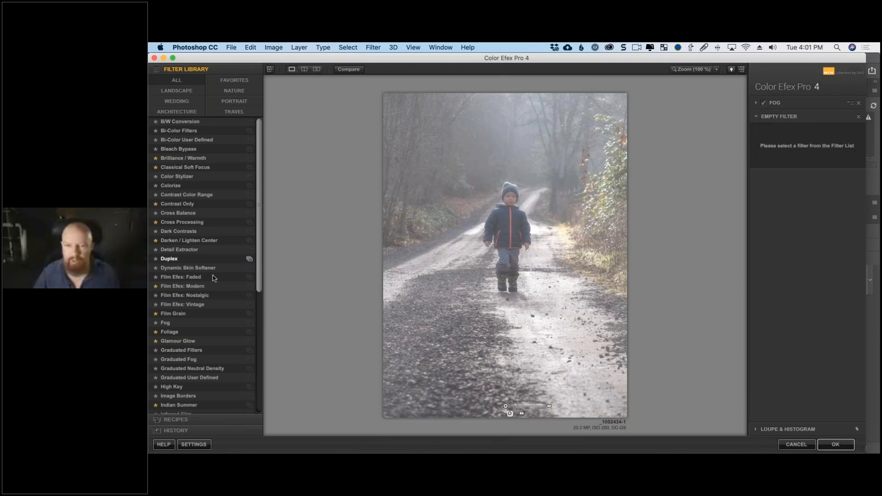
click(183, 158)
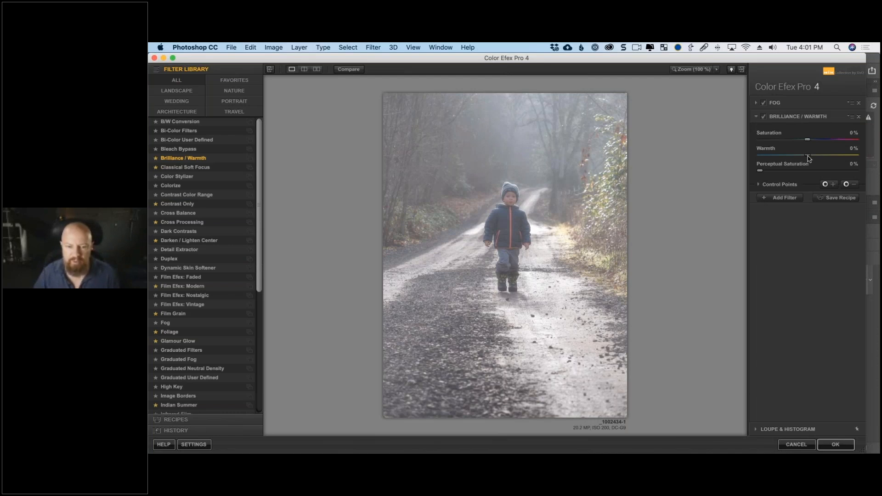
drag(809, 158, 791, 160)
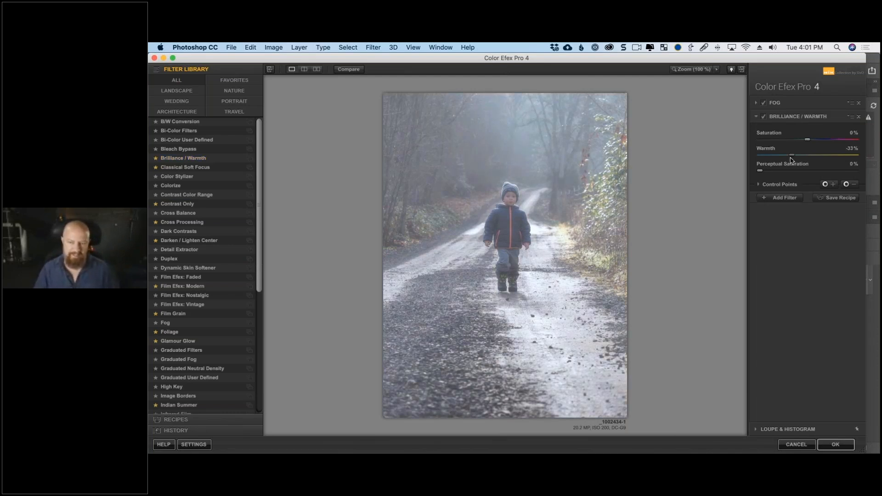
drag(791, 159, 786, 159)
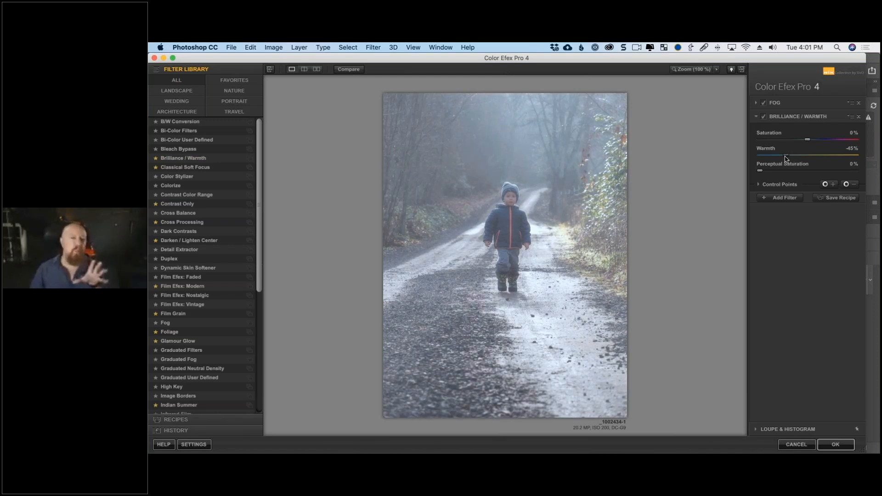
- Compare the filtered preview with the original image and review the Fog filter's settings
click(349, 70)
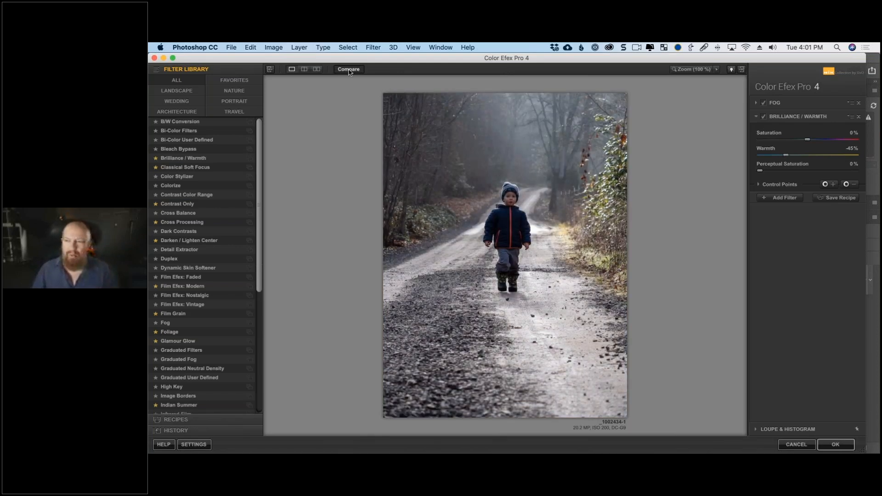
click(349, 70)
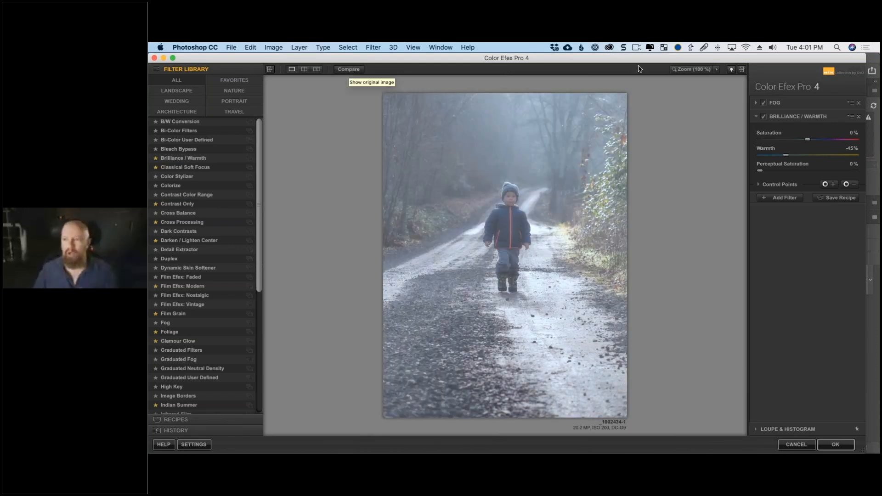
click(756, 103)
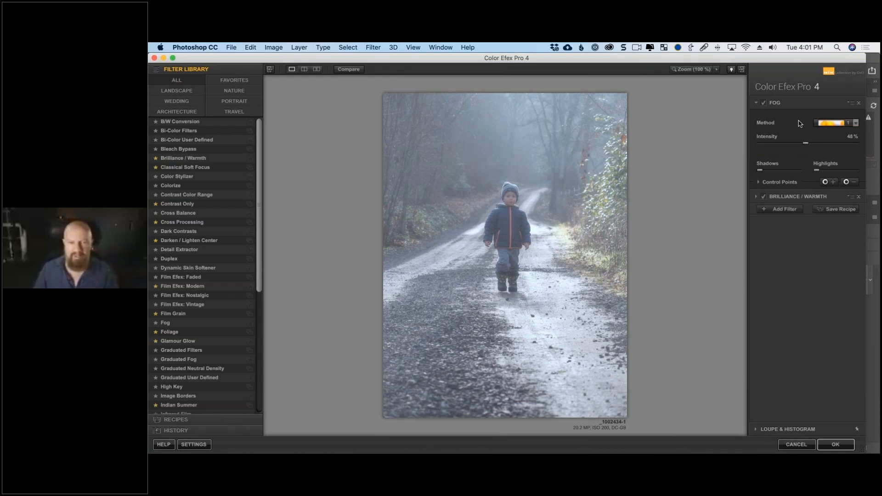
- Add a second Fog filter, move it above Brilliance / Warmth, and set its Intensity to 62%
click(774, 209)
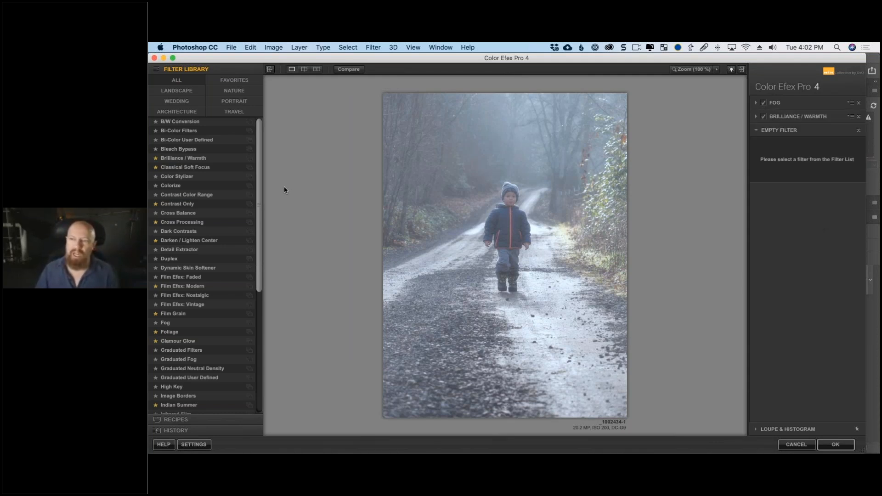
click(165, 323)
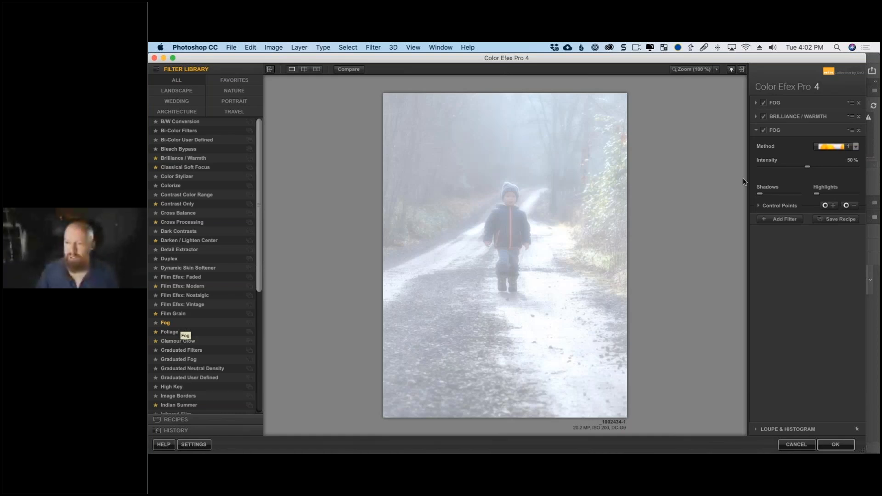
drag(777, 130, 782, 117)
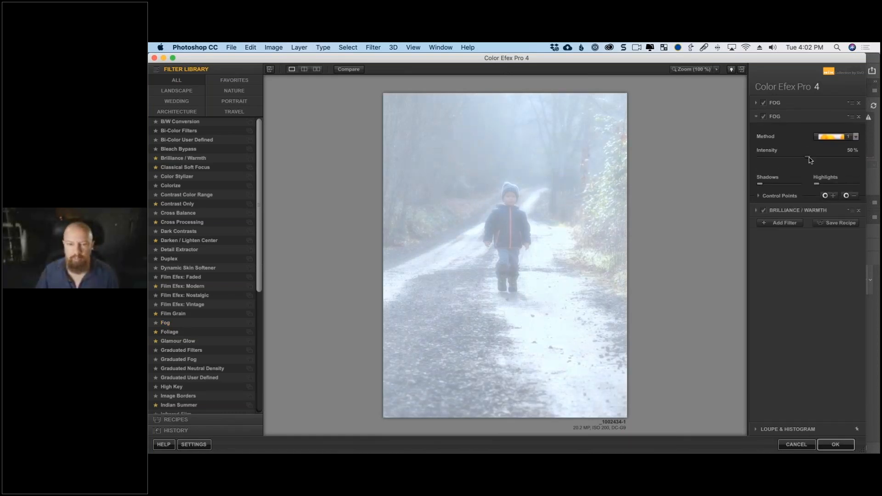
drag(810, 160, 820, 160)
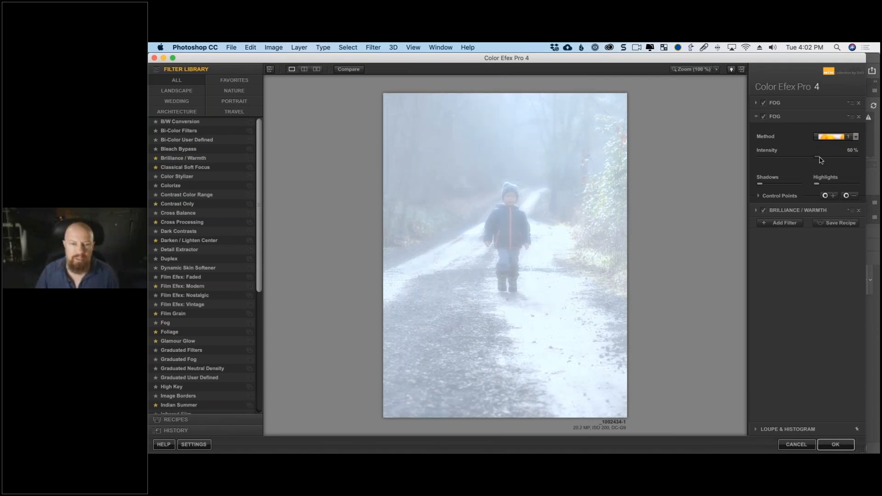
drag(820, 159, 823, 160)
- Place an additive control point on the bright sky between the trees with a 35% reach, and check its mask
click(825, 196)
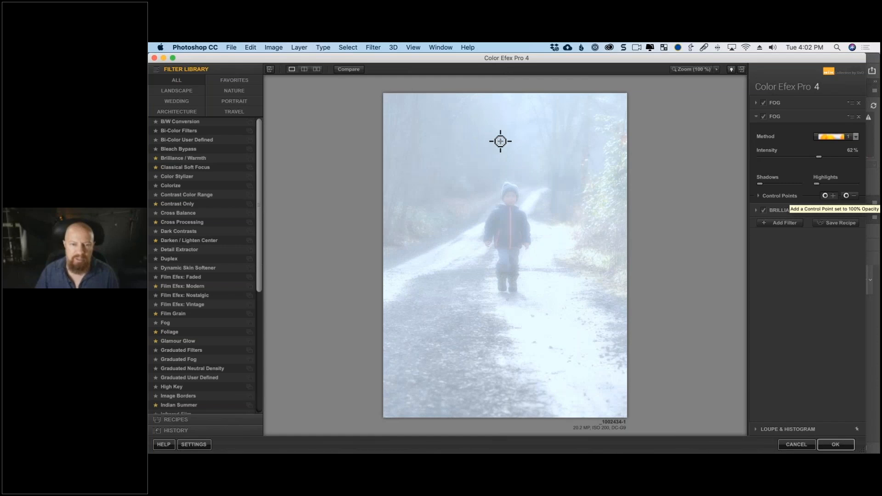
click(502, 113)
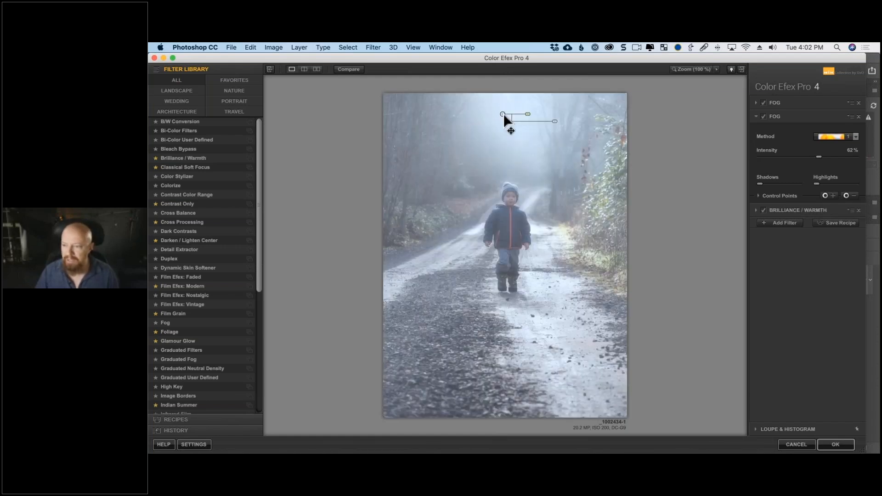
drag(504, 115, 498, 103)
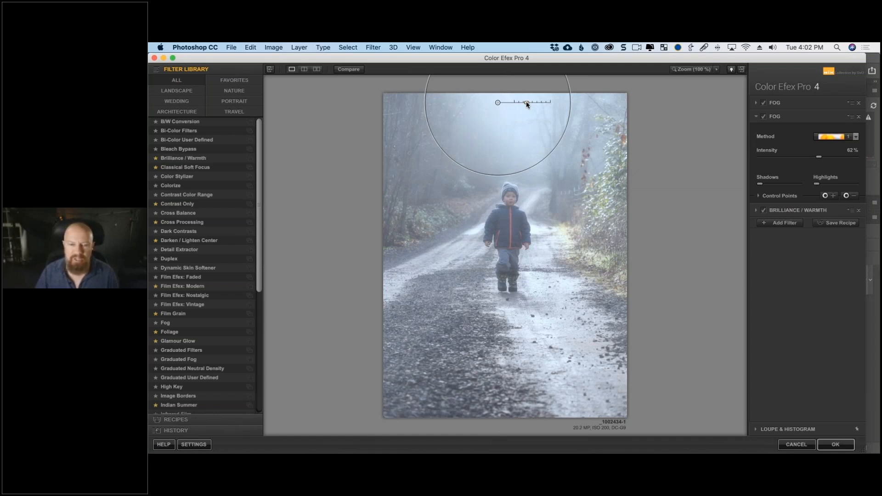
click(758, 196)
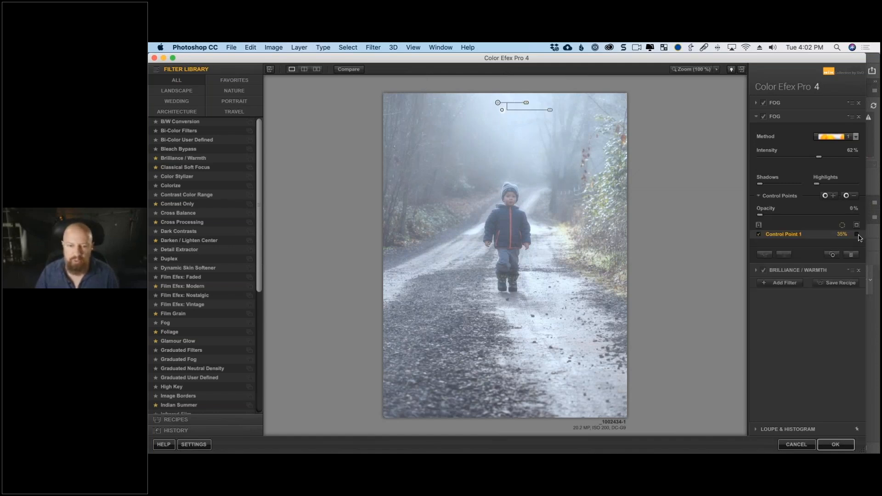
click(857, 234)
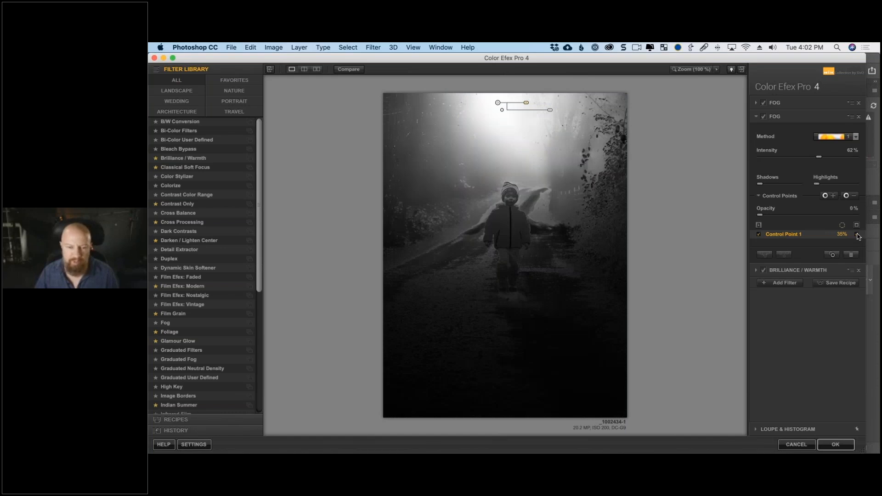
click(857, 234)
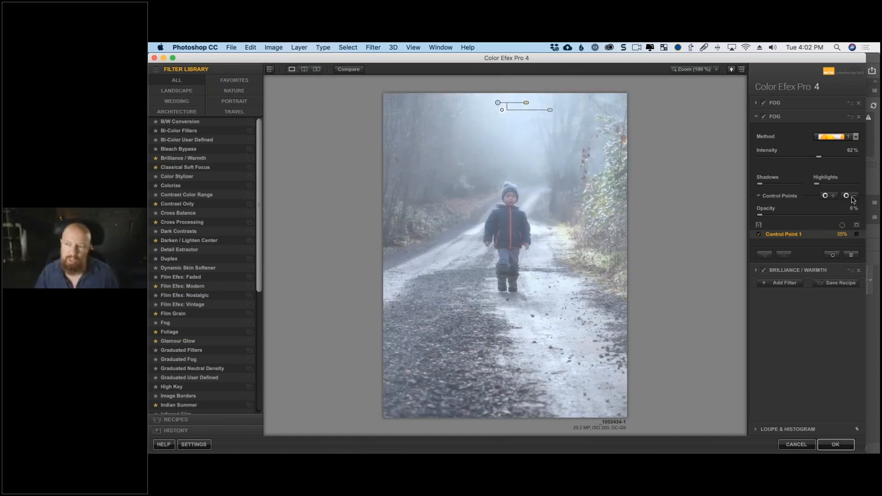
- Place fog-removing control points on the child's jacket in both Fog filters, and partly raise the opacity of the first filter's point
click(846, 196)
click(504, 218)
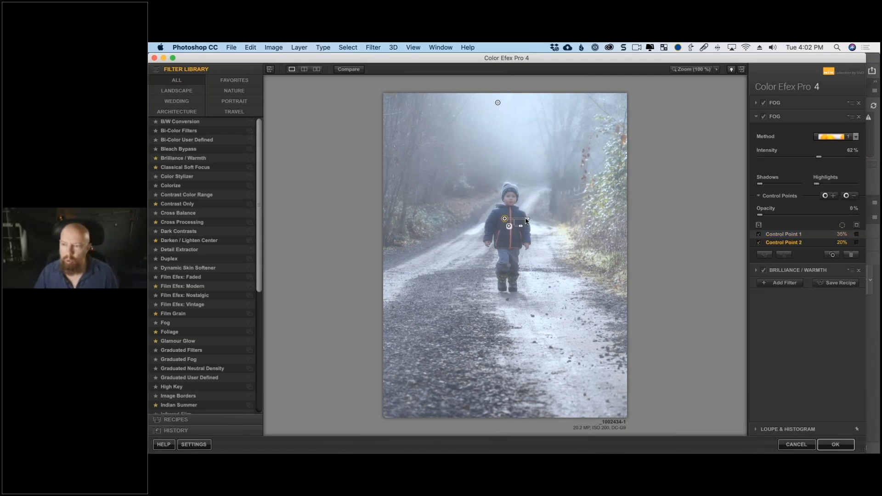
click(764, 105)
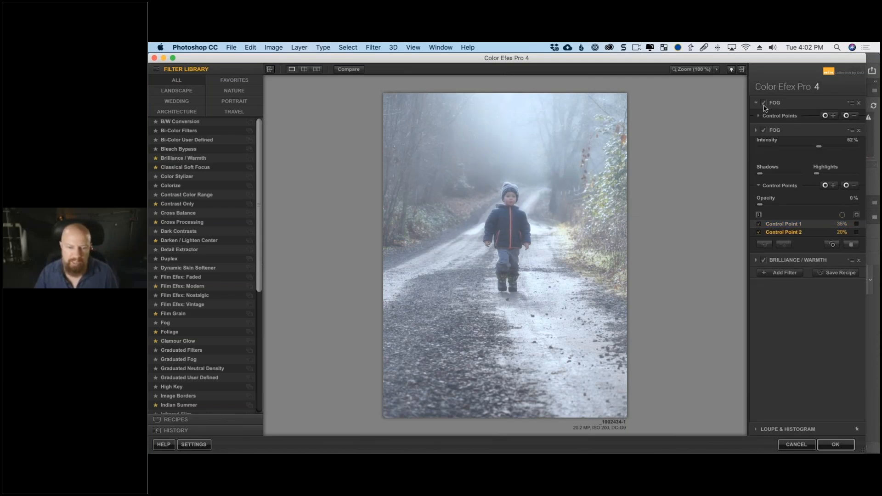
click(764, 105)
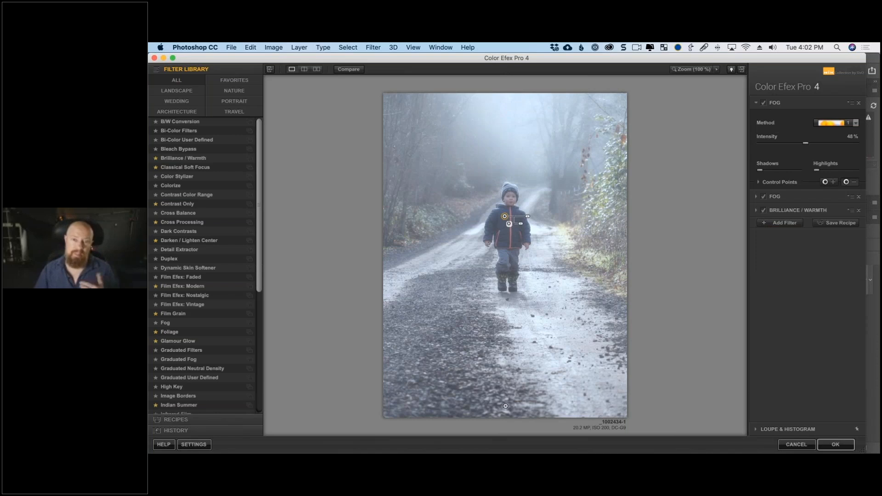
drag(521, 223, 534, 225)
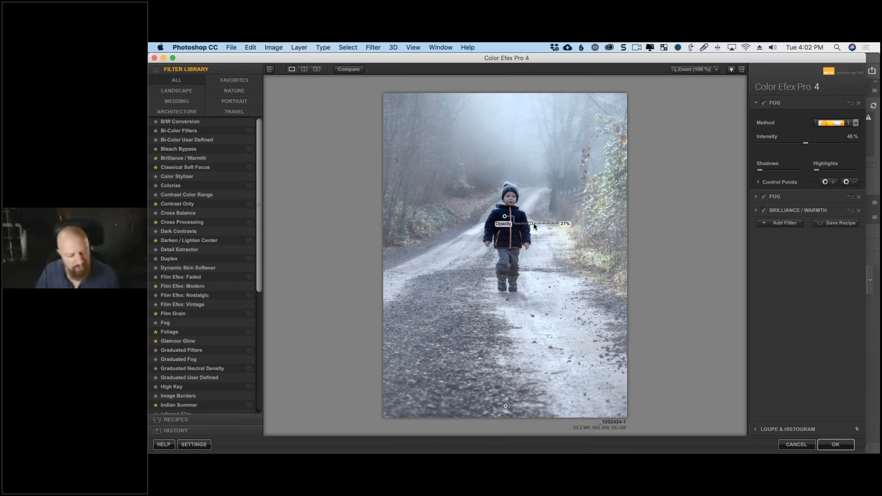
drag(534, 226, 547, 226)
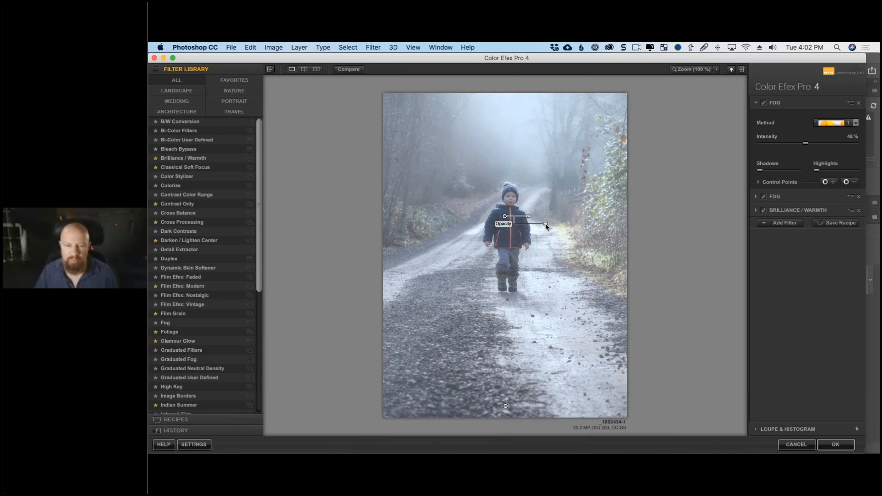
- Set the Brilliance / Warmth filter's Warmth to -64% and compare the result with the original side by side
click(789, 211)
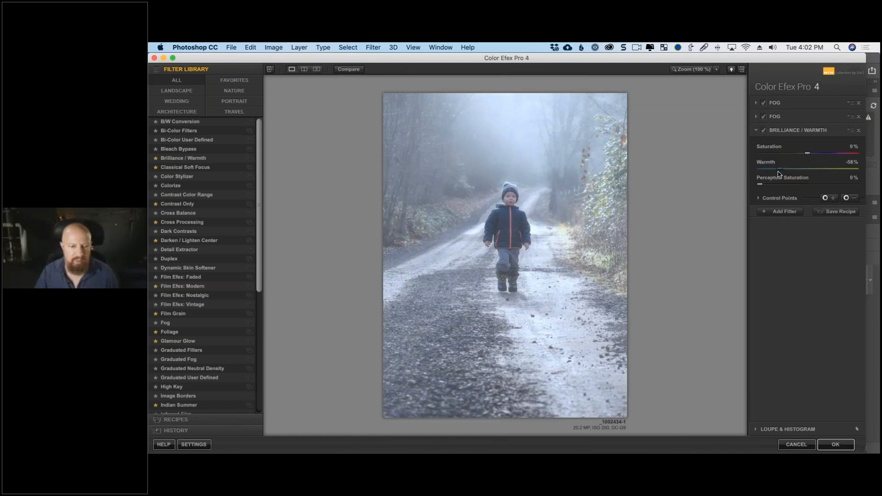
drag(779, 173, 776, 174)
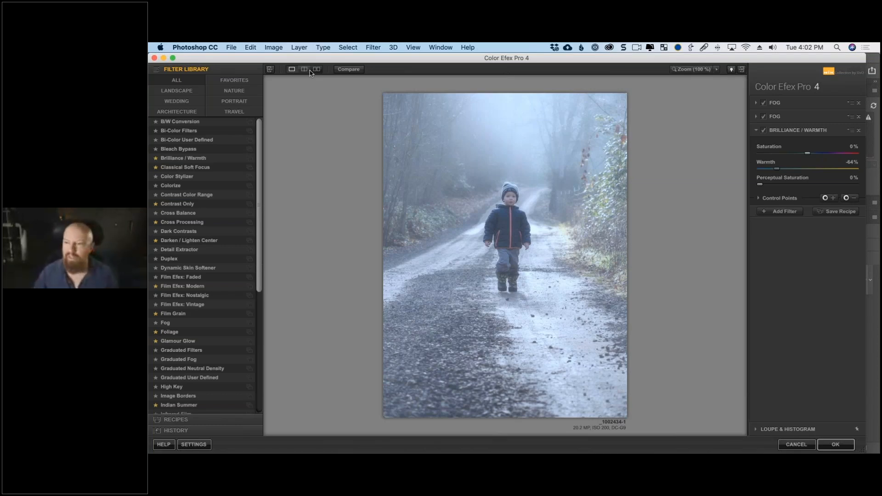
click(316, 69)
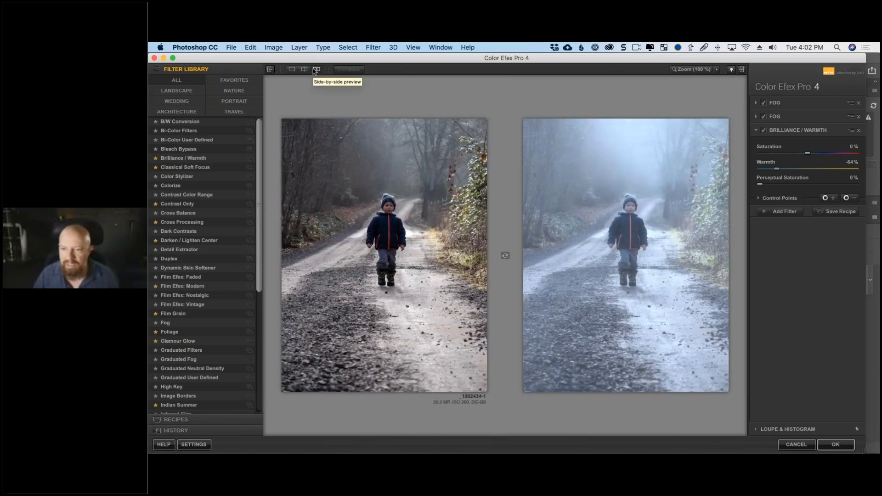
- Raise the second Fog filter's Intensity to 81% and return to the single image view
click(774, 117)
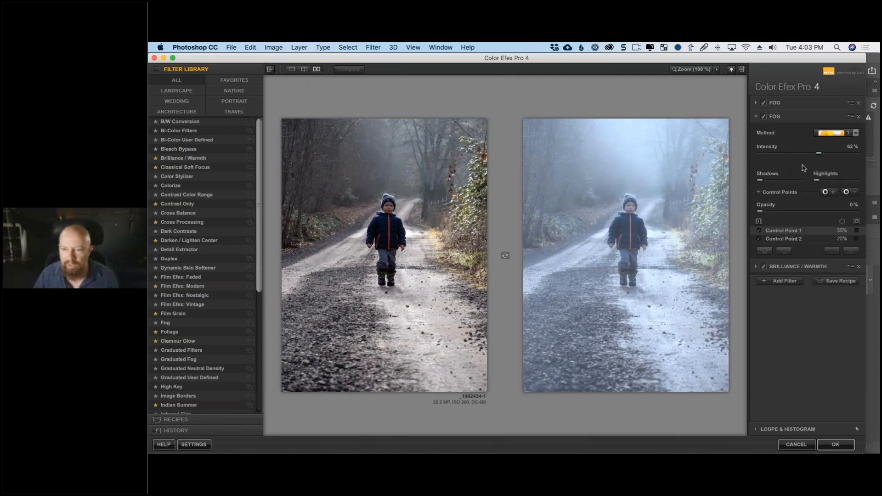
drag(819, 153, 837, 161)
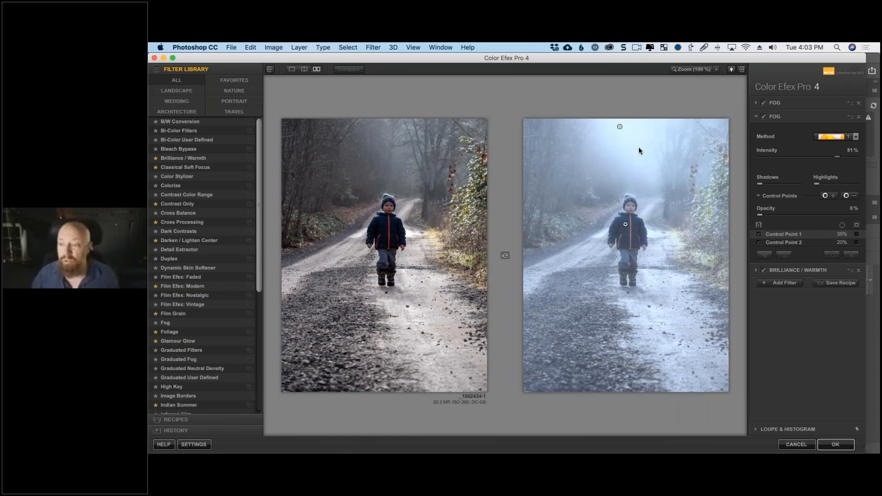
click(292, 70)
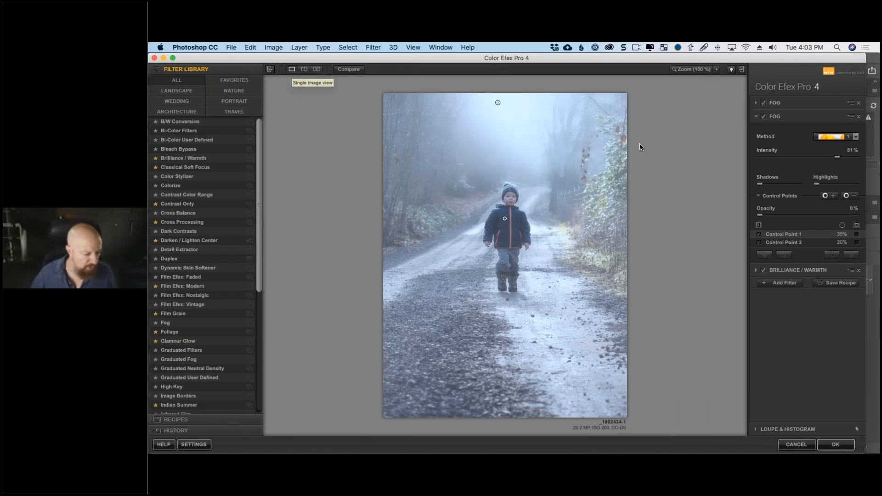
- Add the Image Borders filter to the stack as a fourth filter and set its border style to Type 8
click(780, 283)
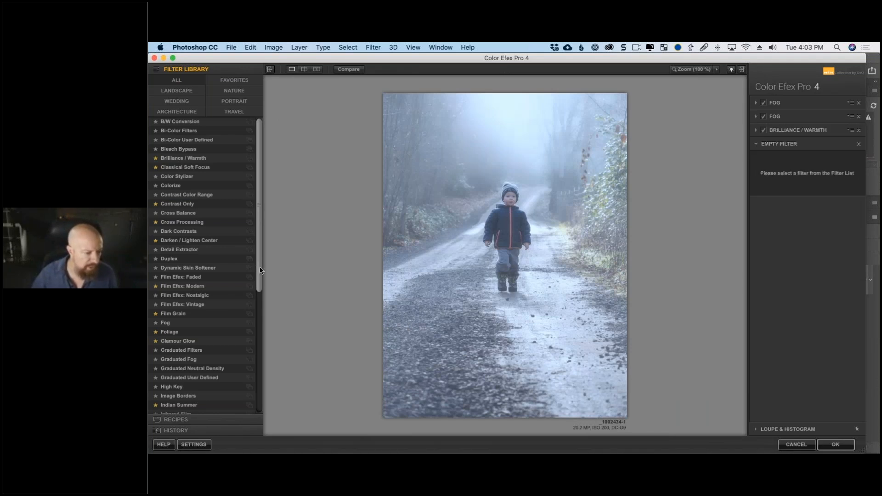
scroll(195, 311, down, 5)
scroll(195, 311, down, 4)
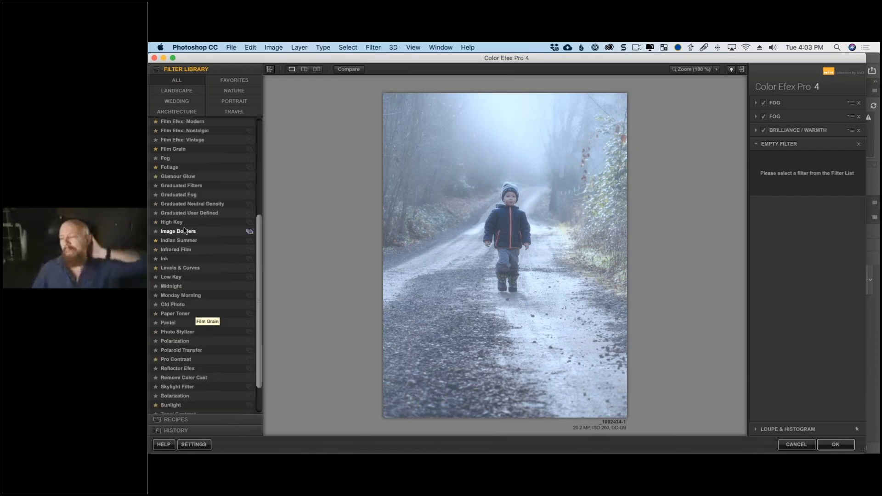
click(185, 231)
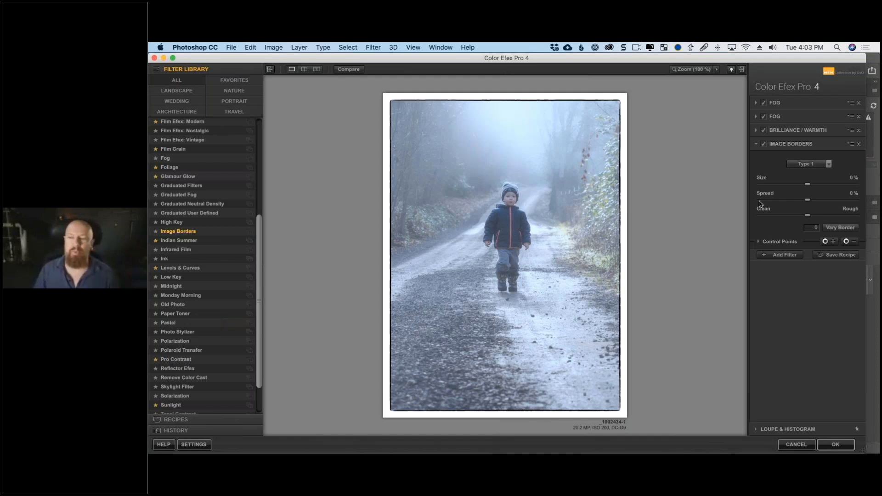
click(809, 164)
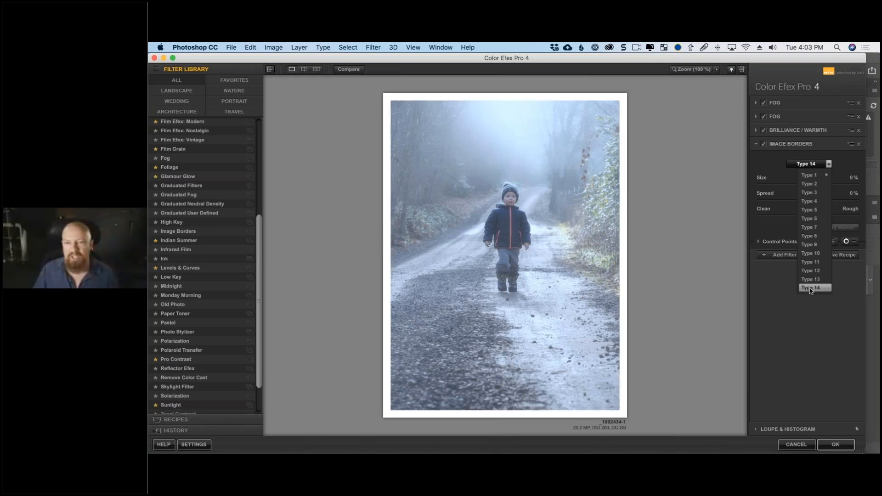
click(812, 236)
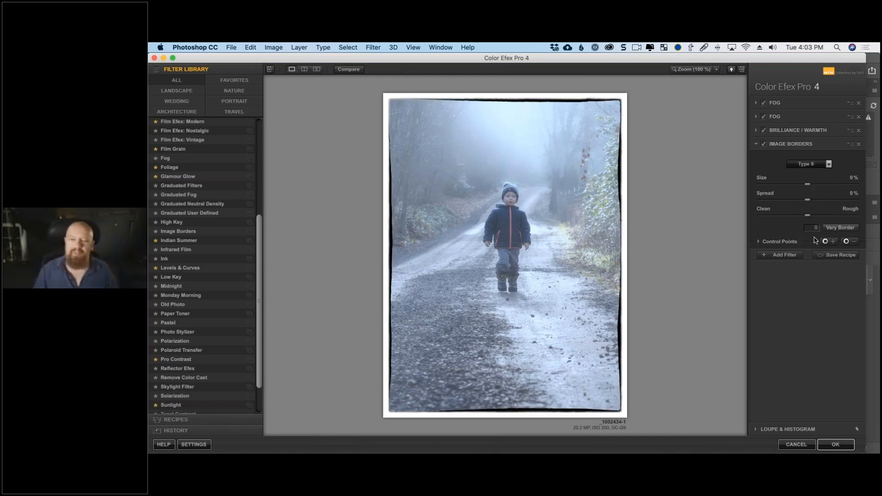
- Try larger and smaller border sizes up to 100%, and settle the Image Borders Size at -43%
drag(807, 183, 811, 184)
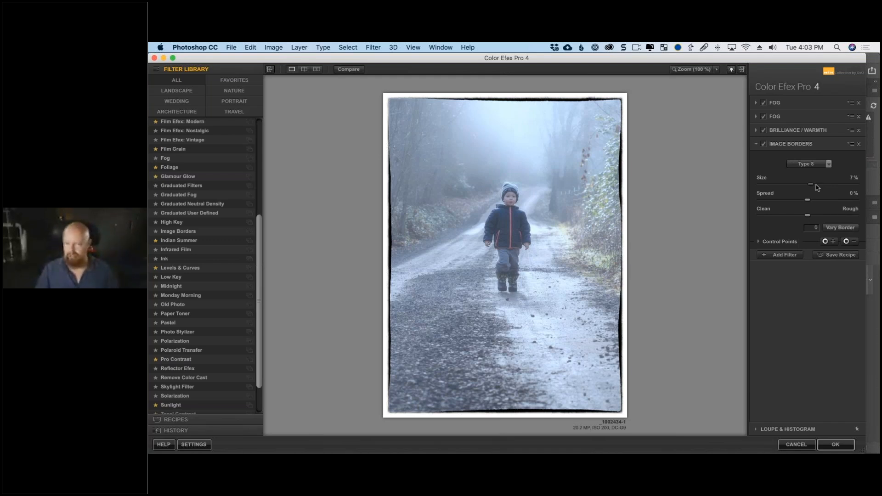
drag(816, 184, 851, 185)
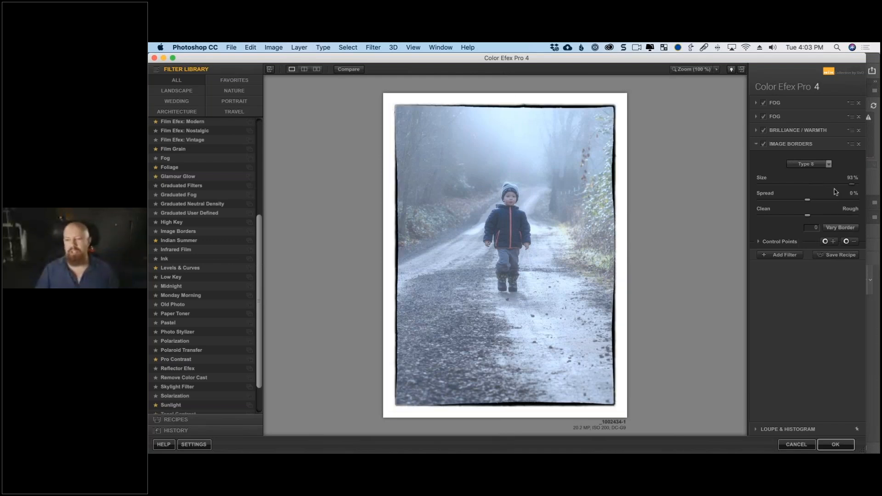
click(836, 185)
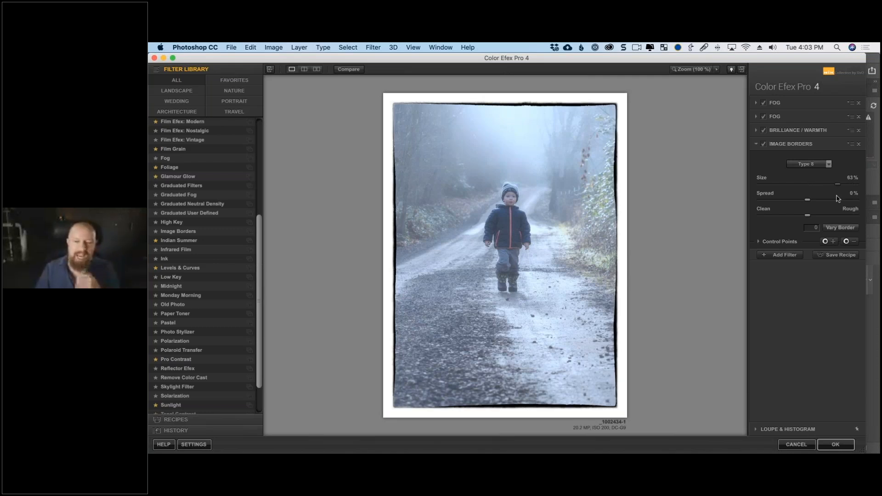
drag(836, 184, 875, 192)
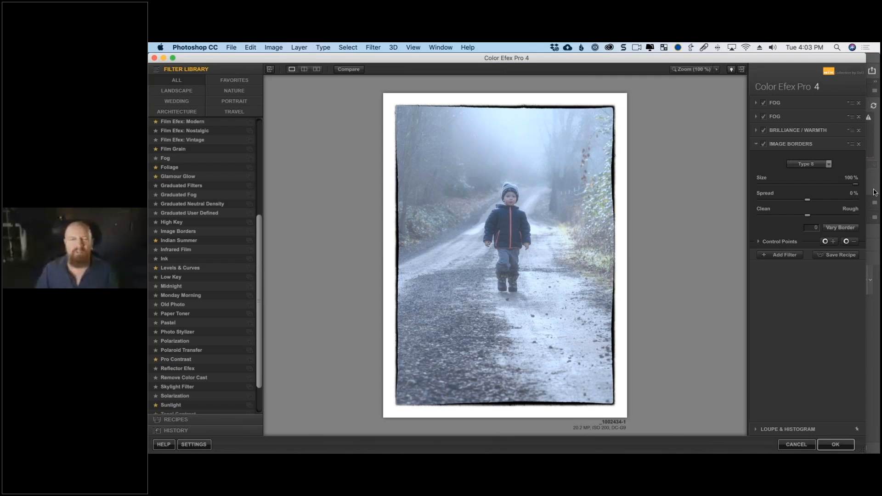
drag(875, 192, 814, 193)
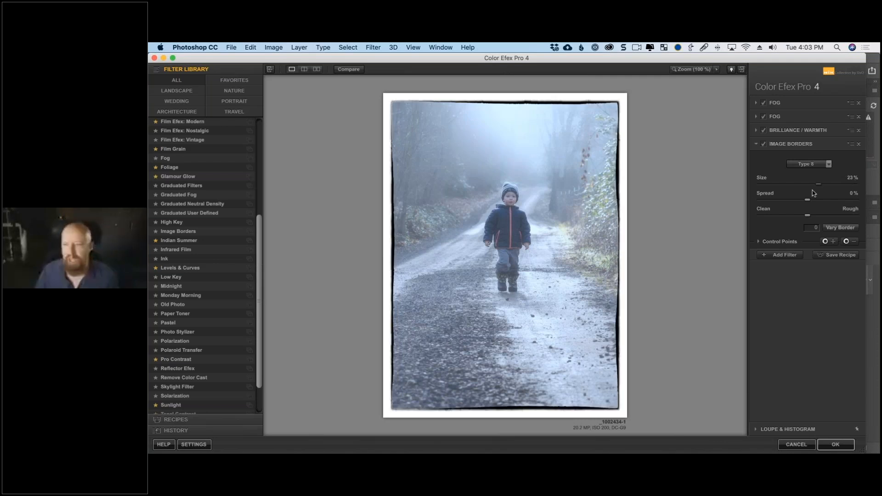
drag(813, 193, 801, 195)
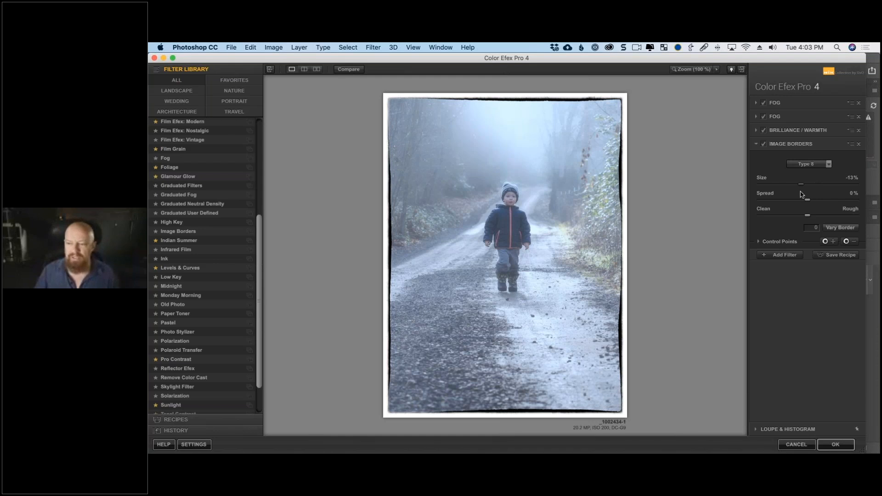
drag(802, 195, 767, 196)
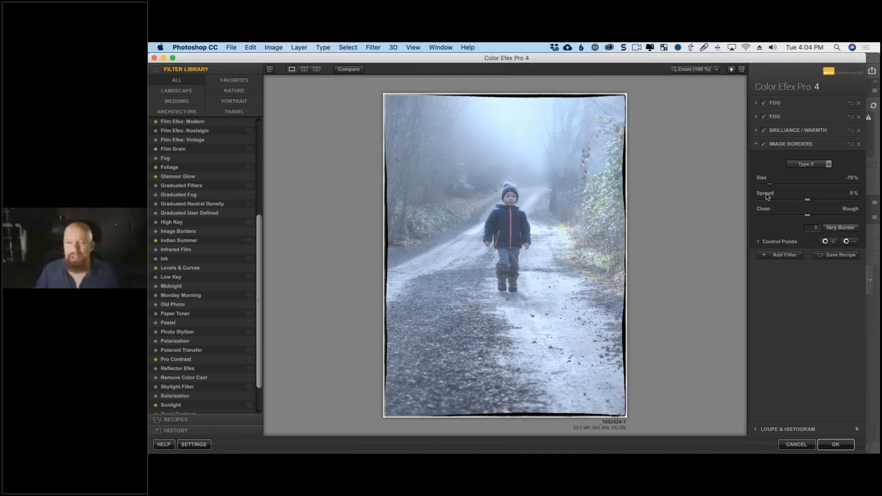
drag(767, 196, 788, 192)
- Set the border's Spread to -24% and shift its edge partly from Rough toward Clean
drag(807, 201, 826, 203)
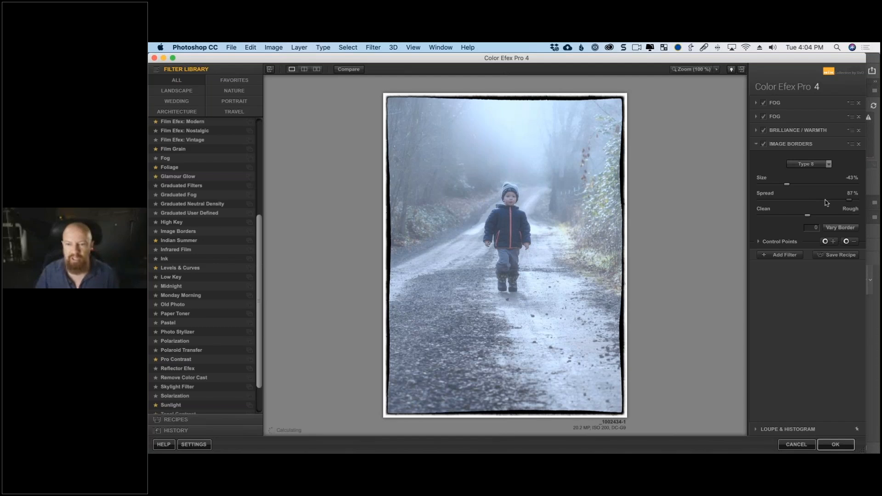
drag(827, 203, 795, 200)
drag(807, 215, 785, 219)
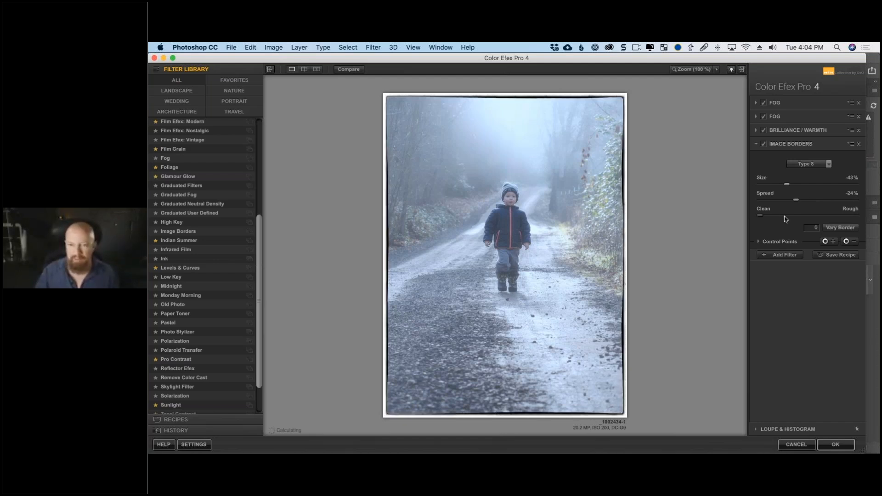
click(785, 216)
- Vary the border pattern twice and apply the filter stack to the photo in Photoshop
click(840, 228)
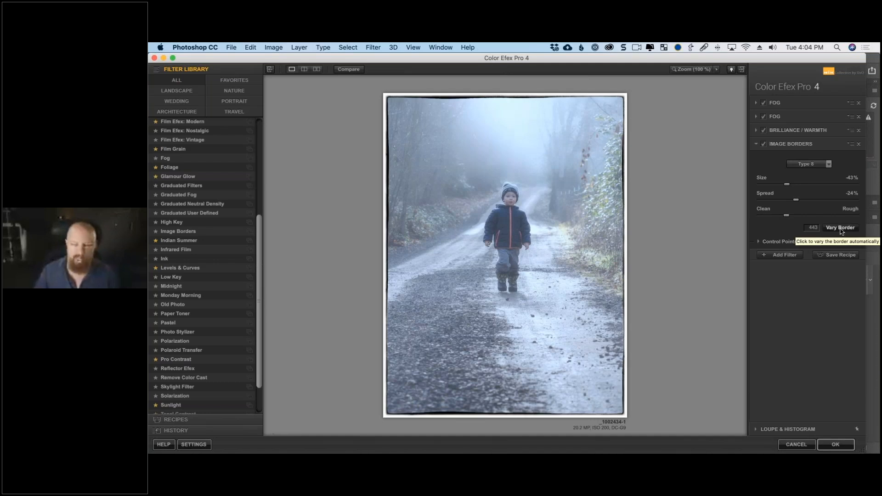
click(840, 229)
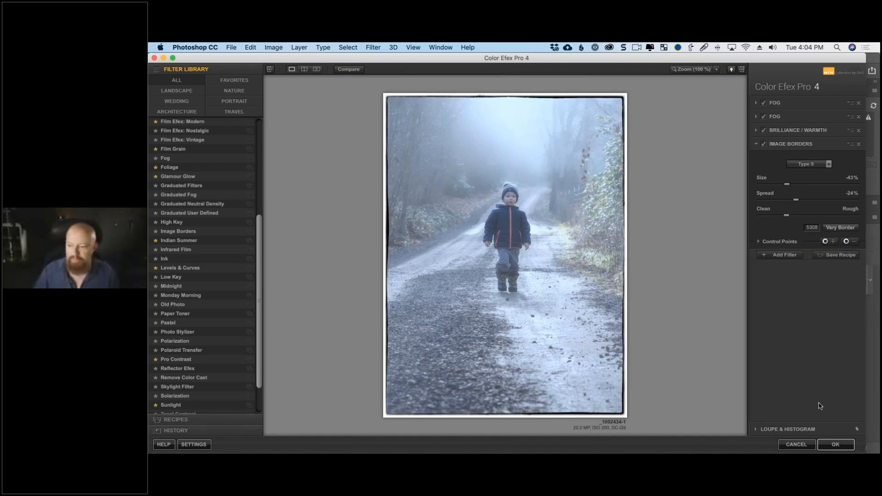
click(839, 444)
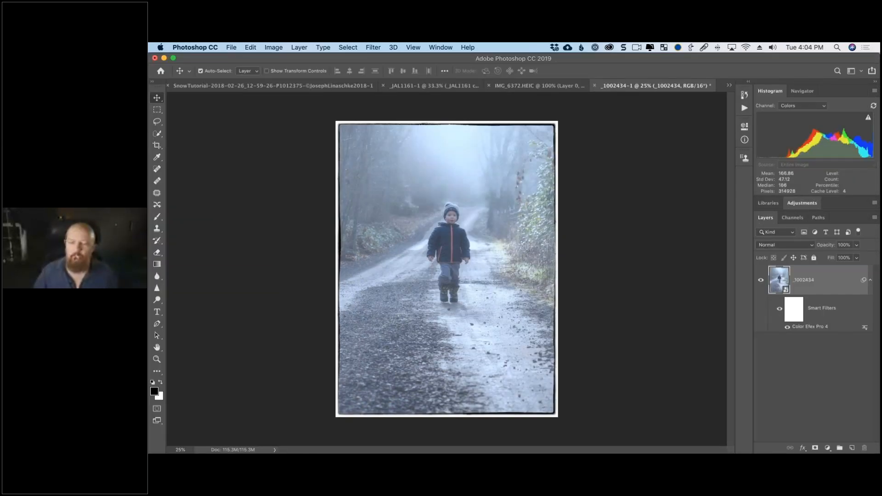
- Duplicate the filtered layer and edit the copy's Color Efex Pro 4 smart filter to switch off Image Borders
key(super+j)
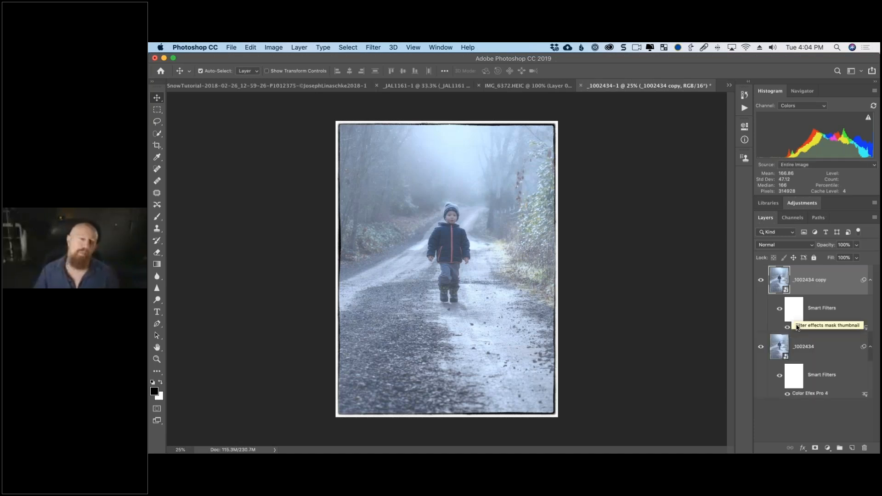
double_click(798, 327)
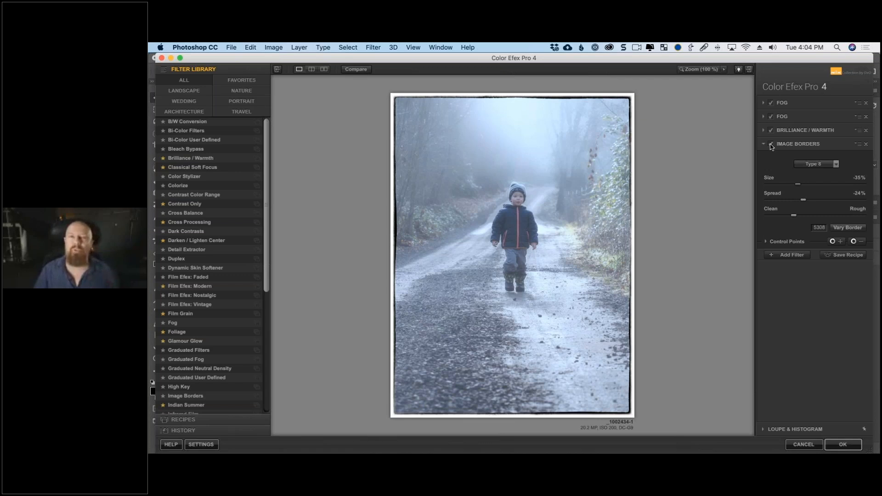
click(771, 144)
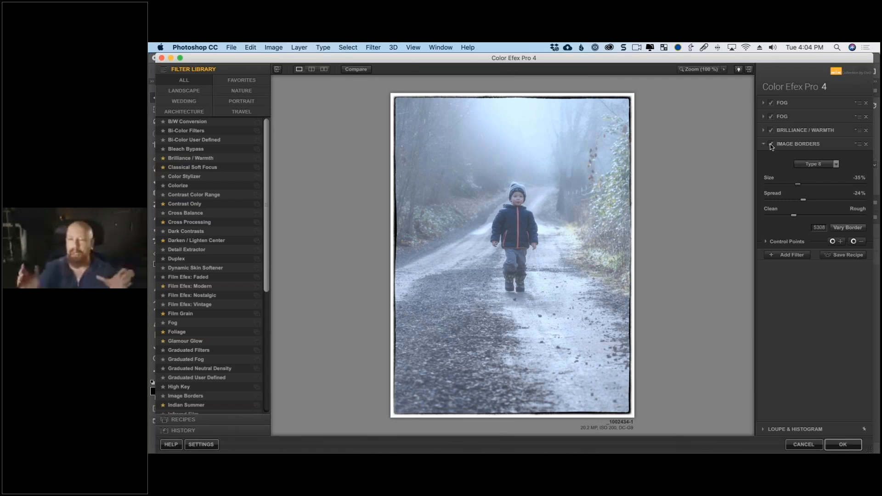
click(842, 445)
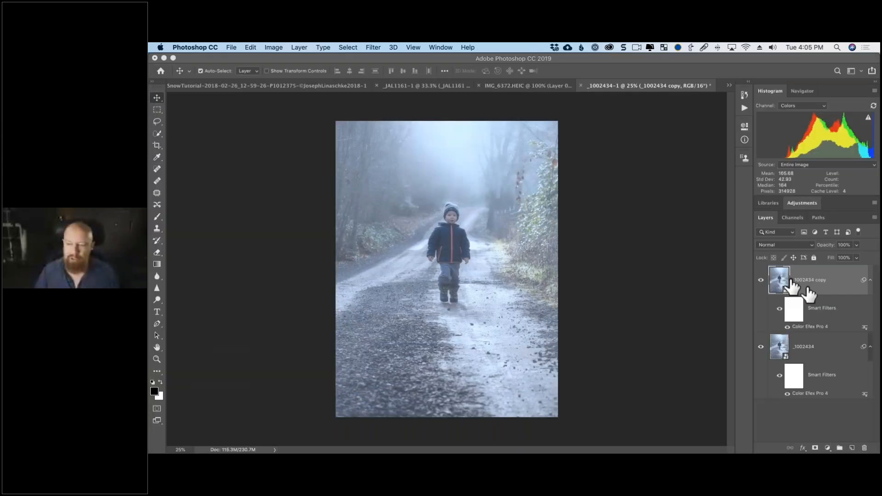
- Compare the borderless copy with the layer below, and try lowering the copy's opacity to 84%
click(760, 280)
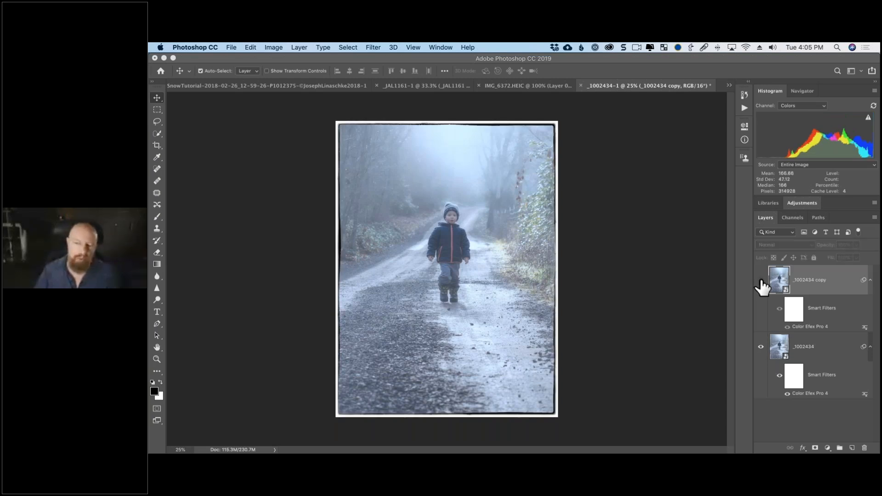
click(760, 281)
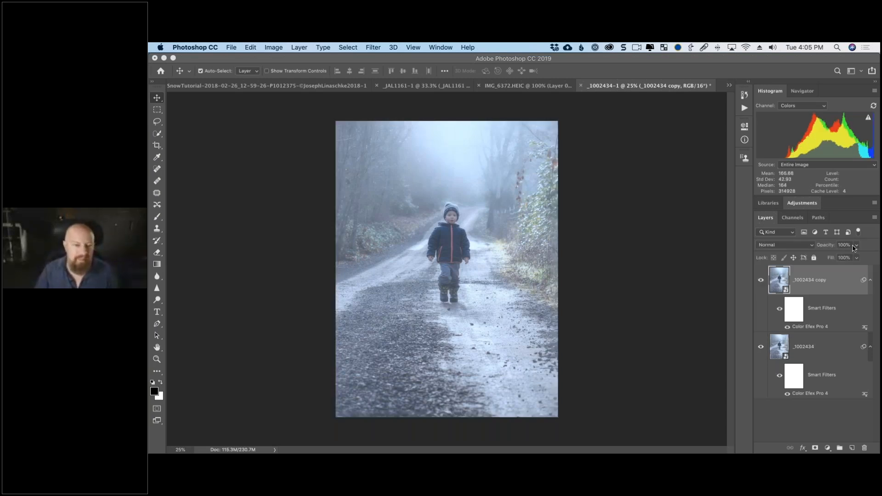
drag(852, 246, 850, 261)
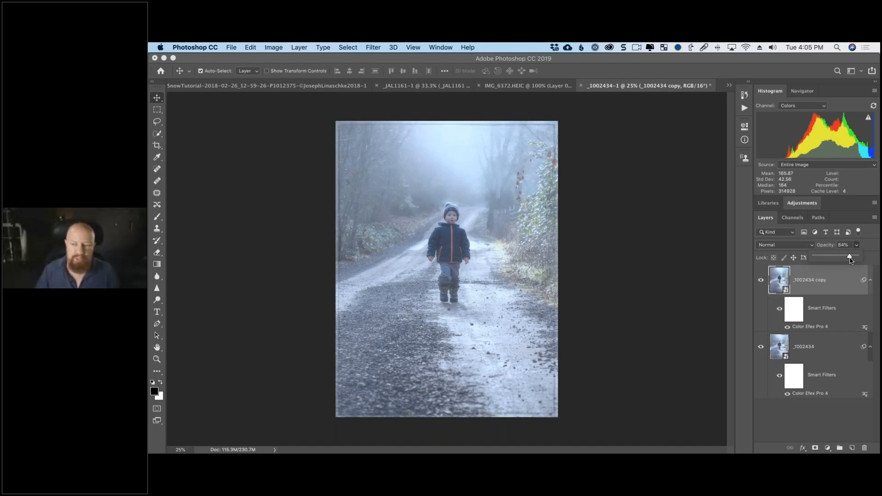
- Set the borderless copy's blend mode to Lighten and compare its effect on the border's upper corner at 100% zoom
click(811, 245)
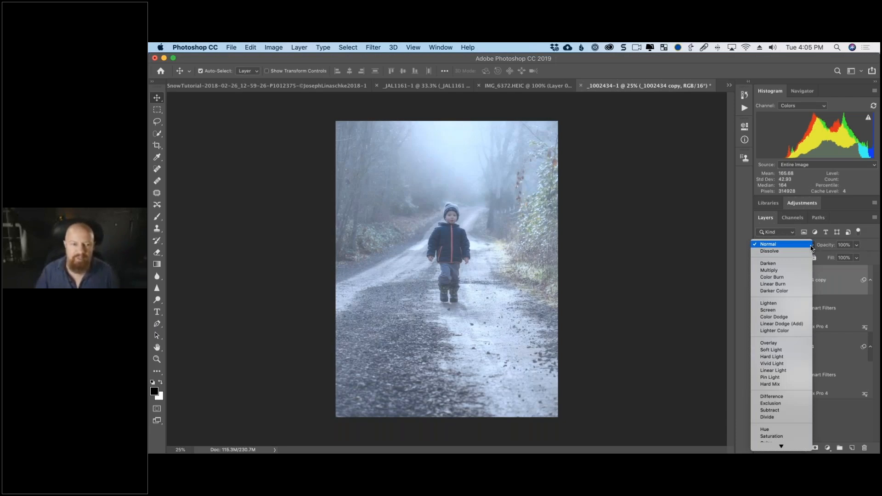
click(780, 304)
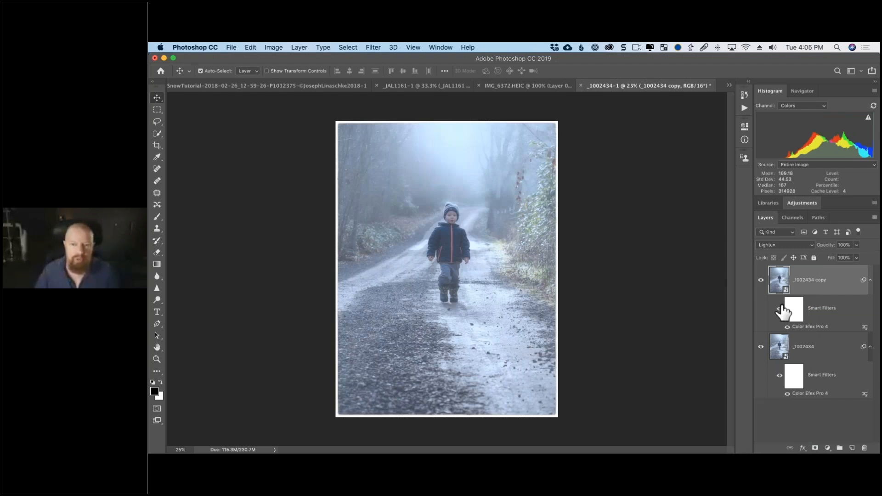
click(760, 280)
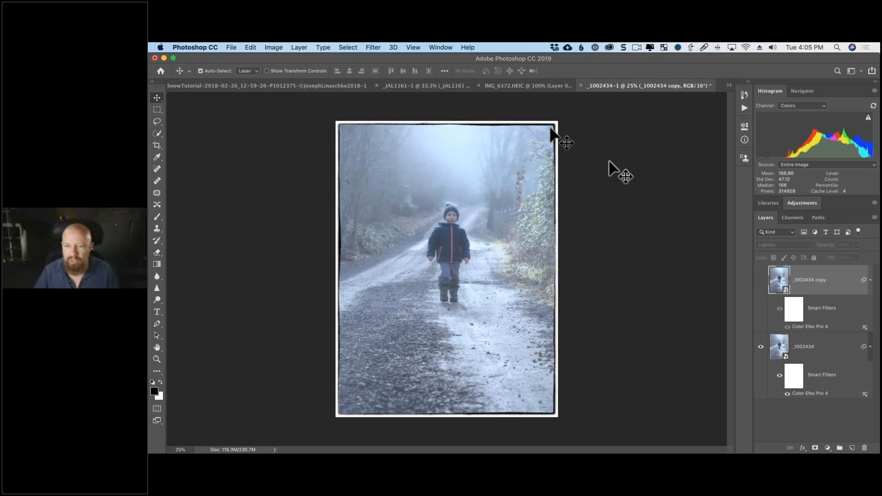
key(super+1)
drag(551, 129, 480, 386)
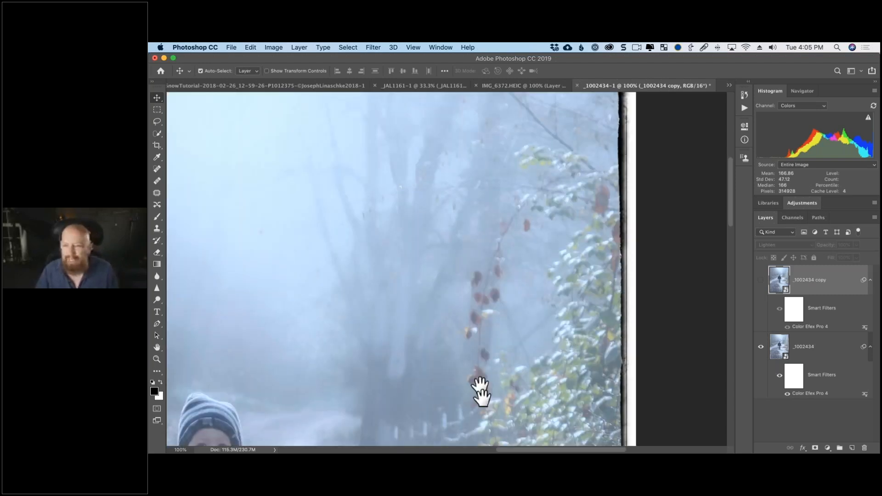
click(760, 281)
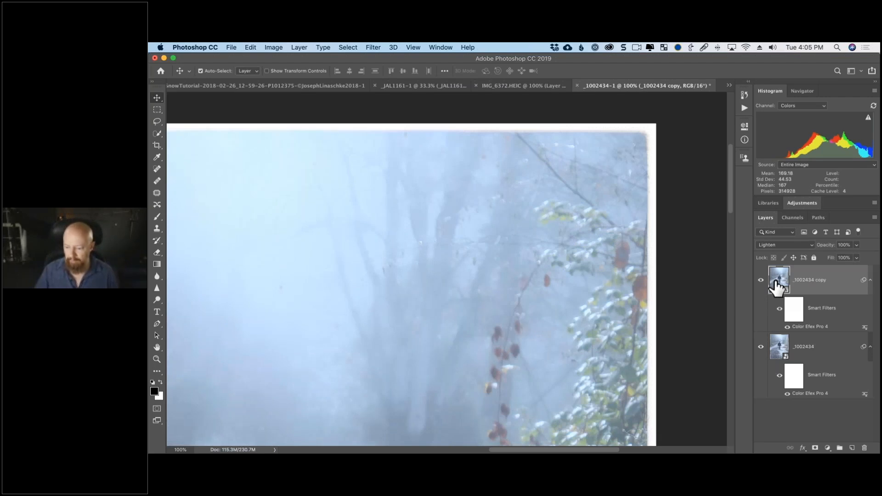
- Add a second duplicate layer in Normal blend mode, reduce its opacity, and group the two copies
key(super+j)
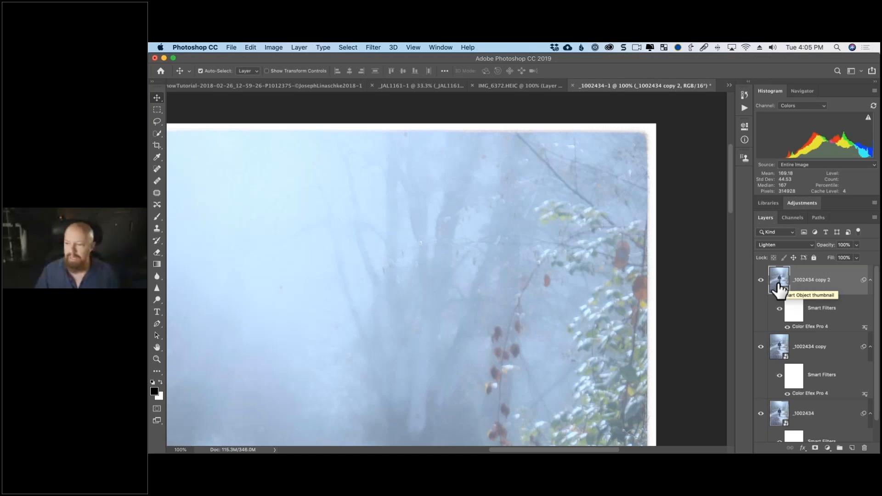
drag(779, 289, 777, 355)
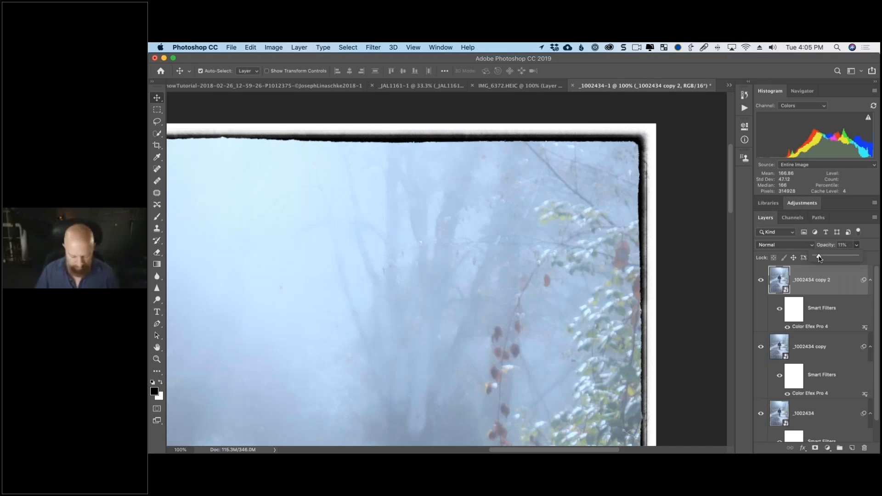
drag(820, 258, 821, 258)
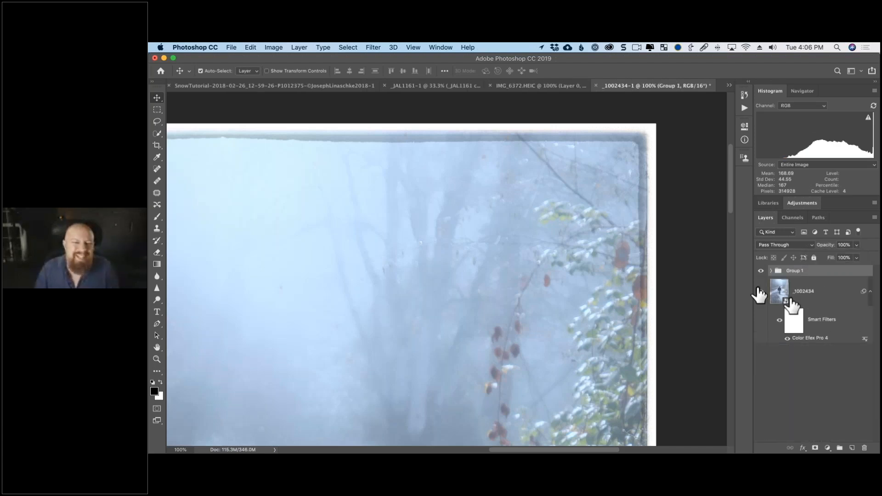
- Toggle the visibility of Group 1 to compare the blended border with the original dark border
click(761, 271)
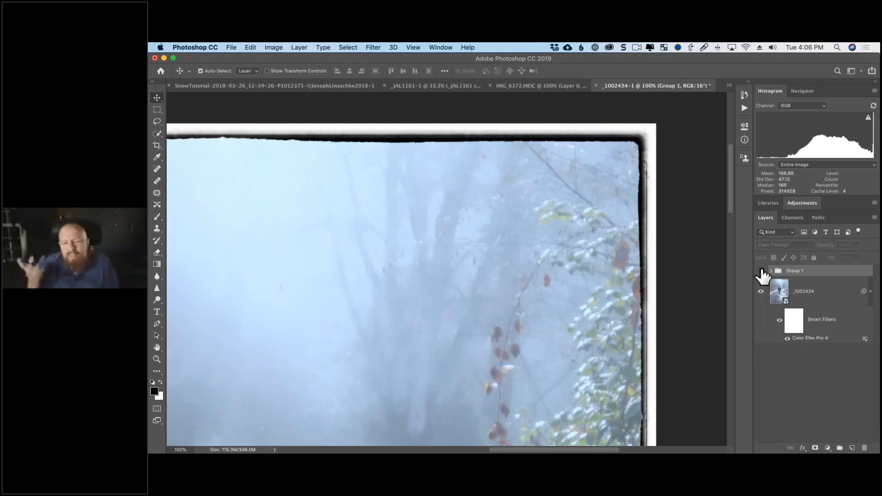
click(760, 270)
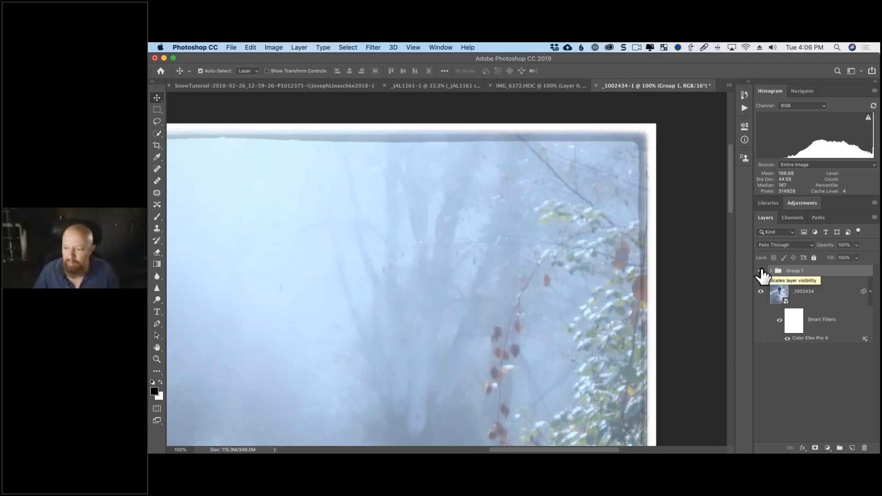
click(761, 271)
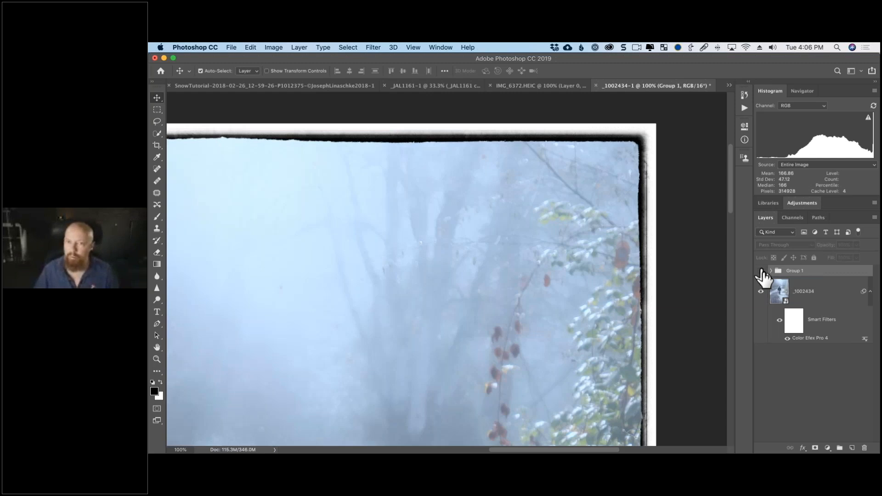
- Expand Group 1 and duplicate its top layer, the _1002434 copy 2 smart object
click(770, 270)
click(793, 297)
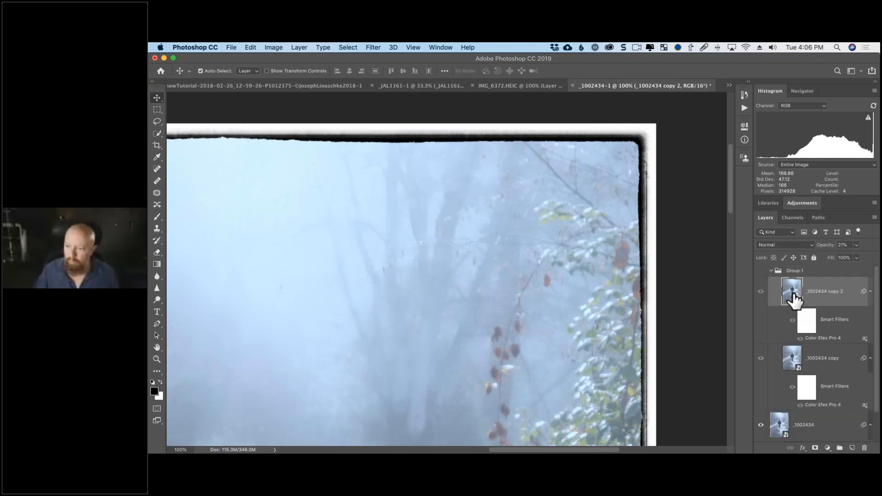
key(super+j)
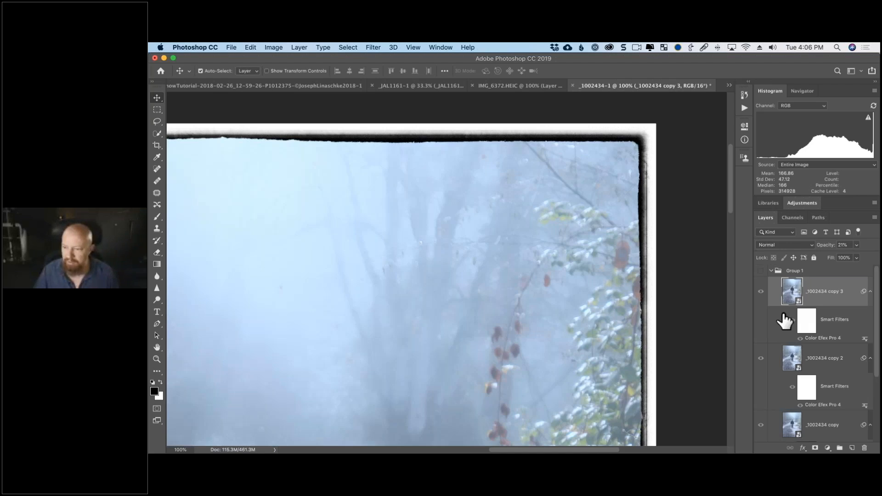
- Move the new duplicate out of Group 1 to the top of the layer stack, and make the collapsed group visible
click(791, 390)
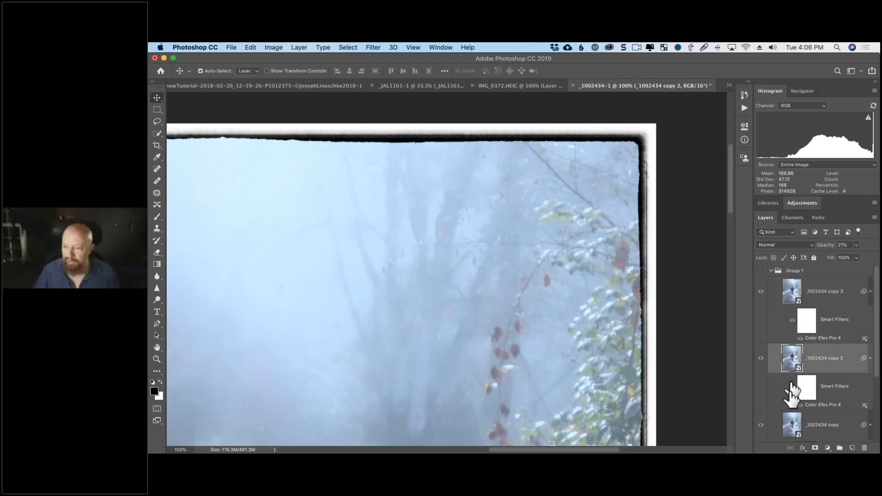
click(793, 425)
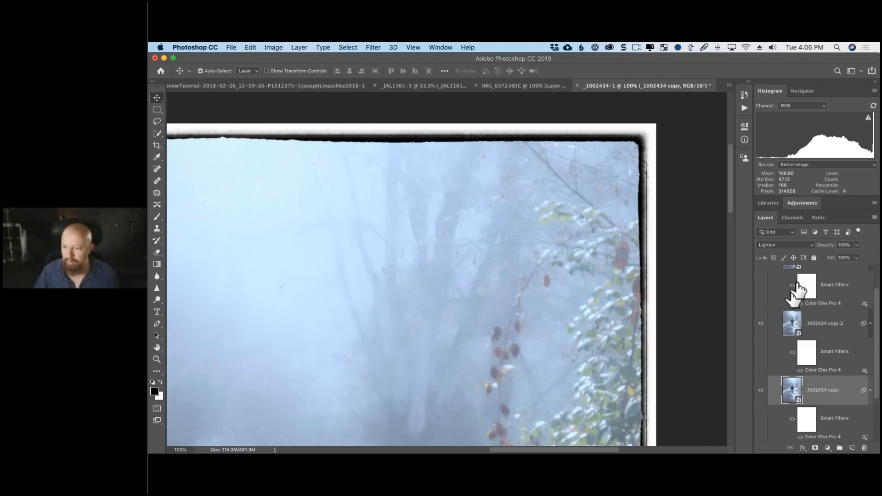
double_click(793, 286)
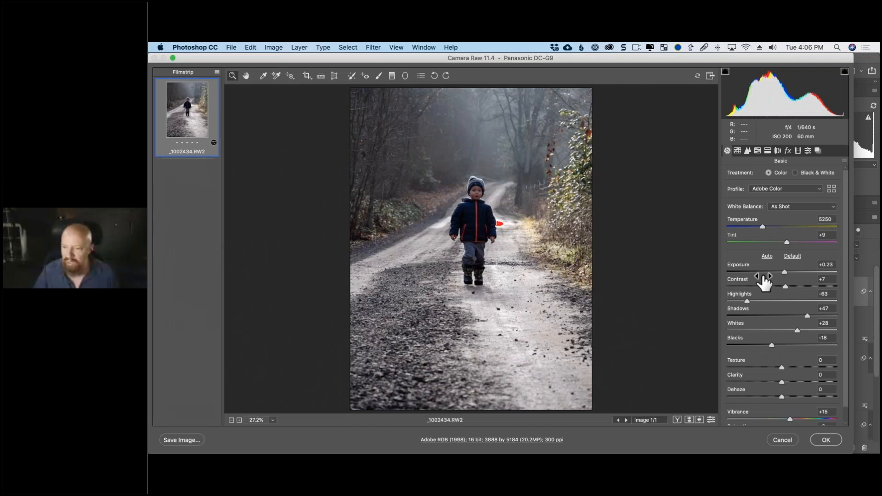
key(Escape)
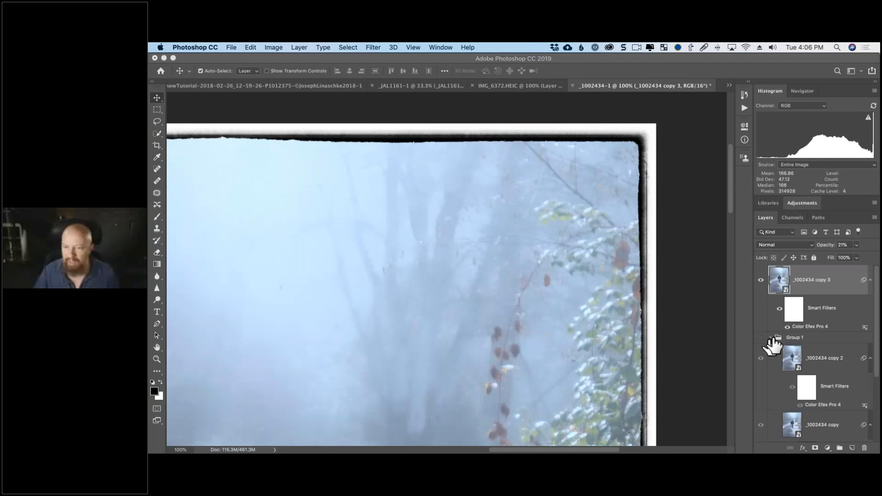
click(771, 337)
click(760, 338)
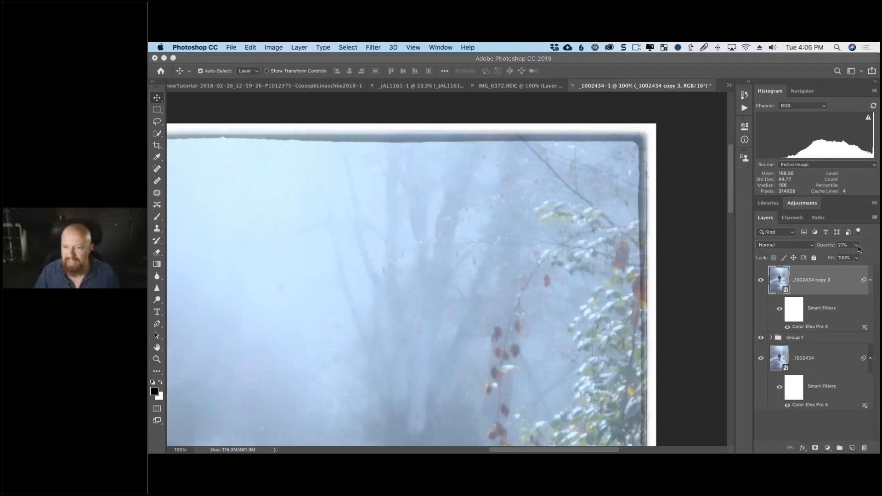
- Set the opacity of the top duplicate above Group 1 to 33%, trying 15% first
drag(858, 248, 837, 260)
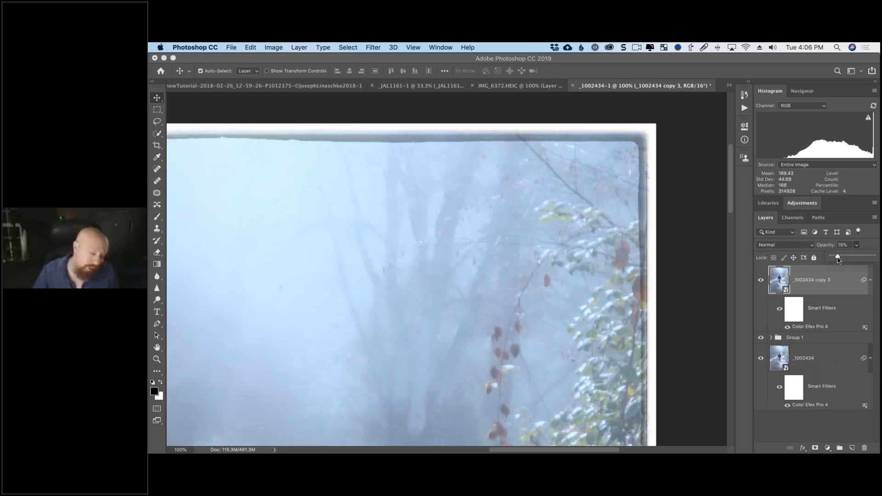
drag(838, 260, 845, 258)
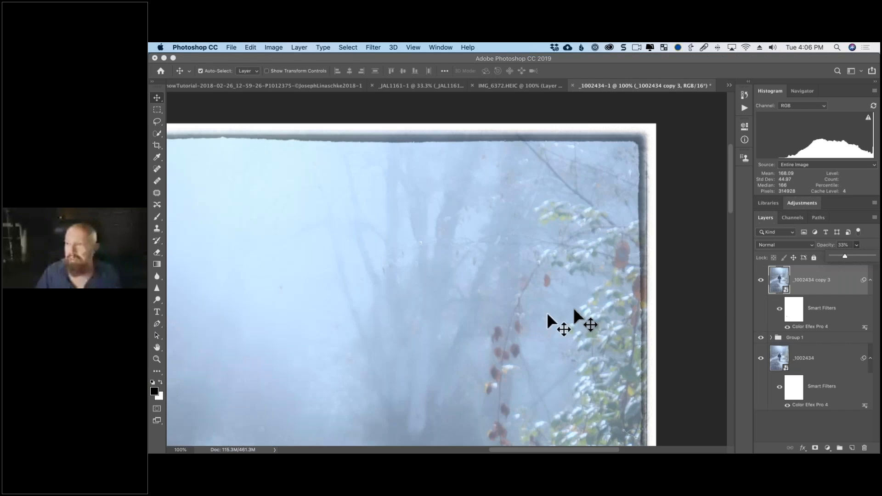
click(802, 254)
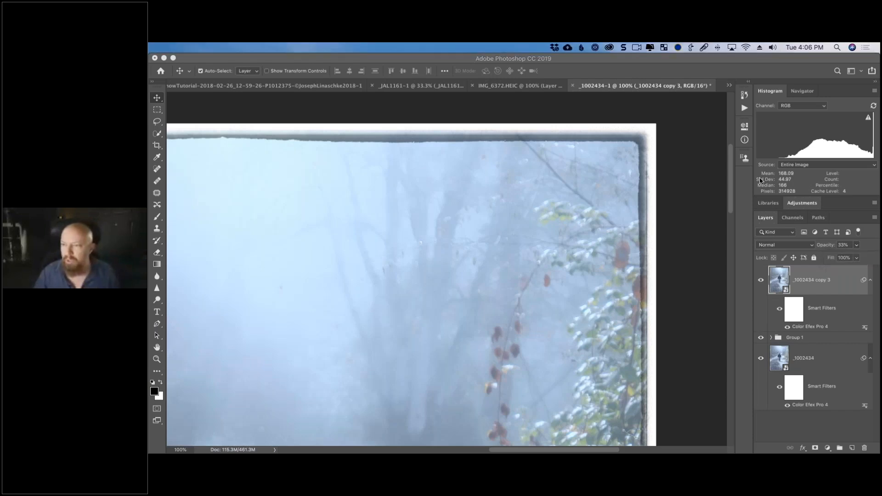